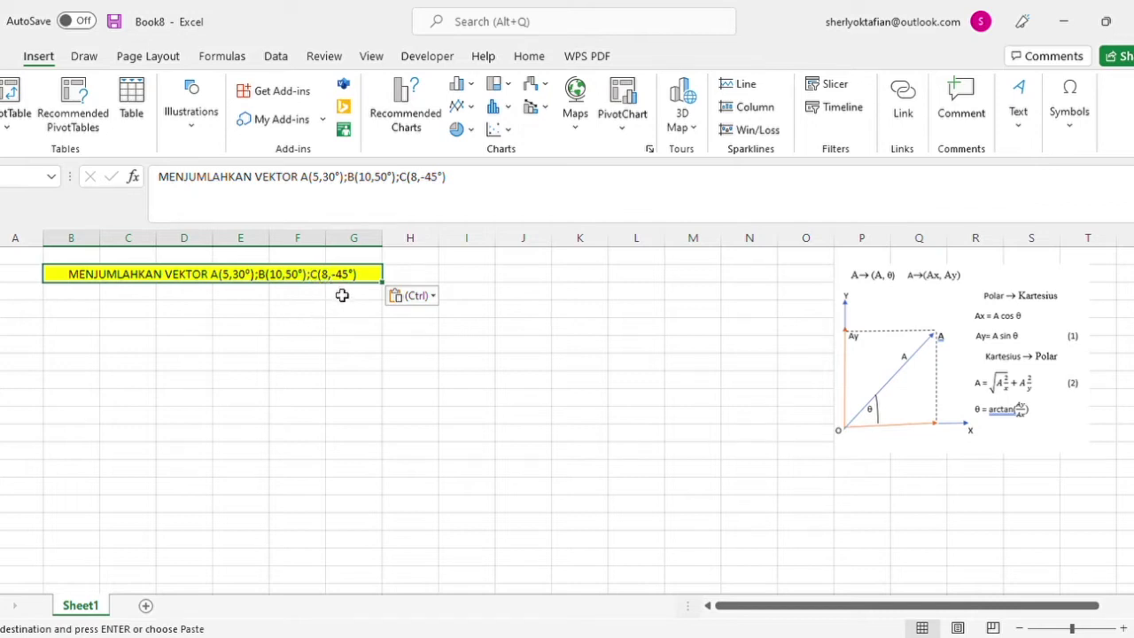
Enter the column headings r in column C and θ in column D, three rows below the yellow title.
left_click(98, 333)
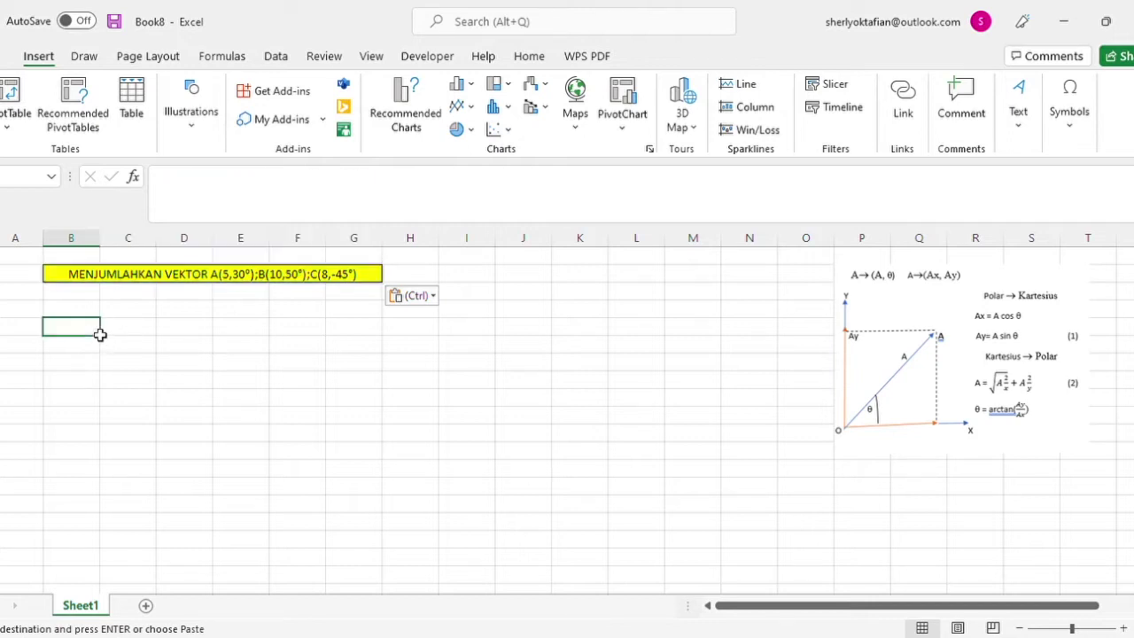
left_click(137, 326)
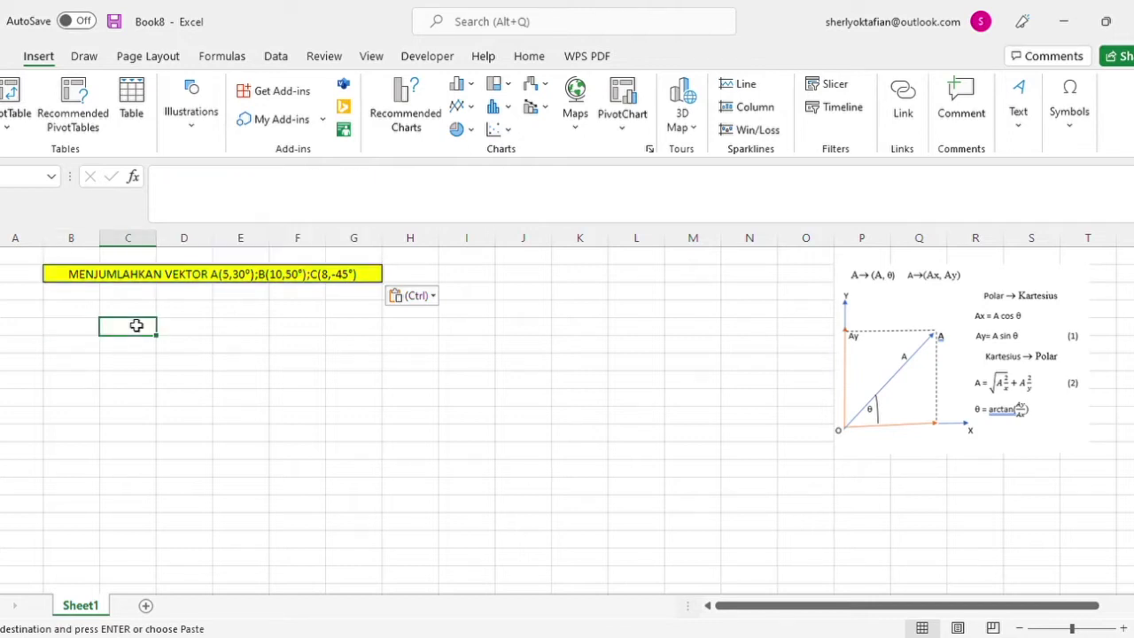
type("R")
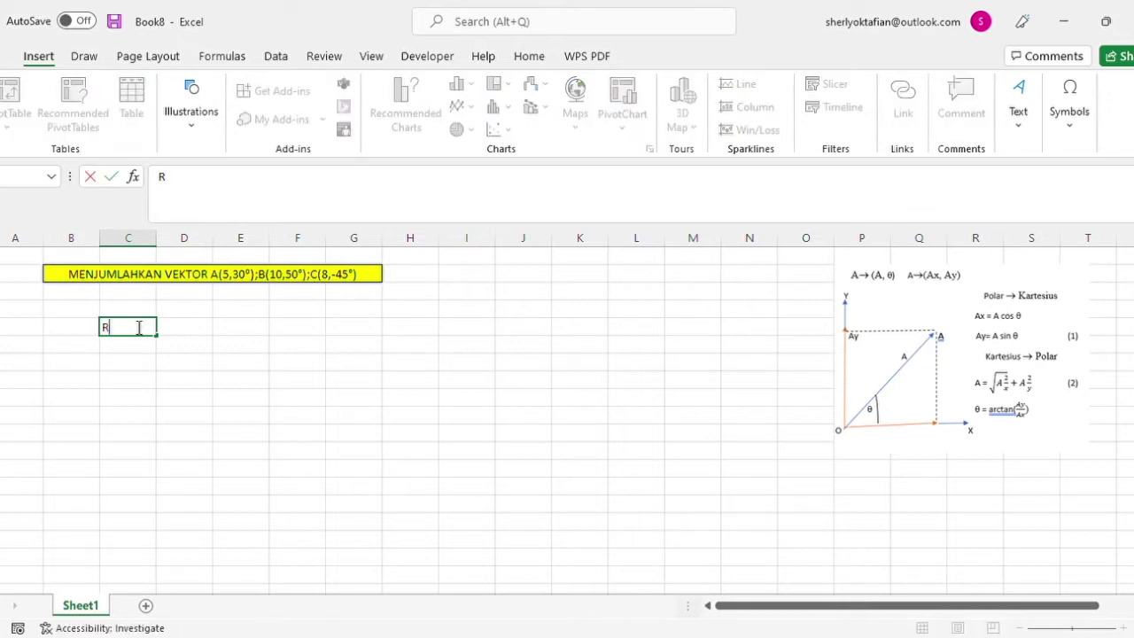
key("BackSpace")
left_click(187, 336)
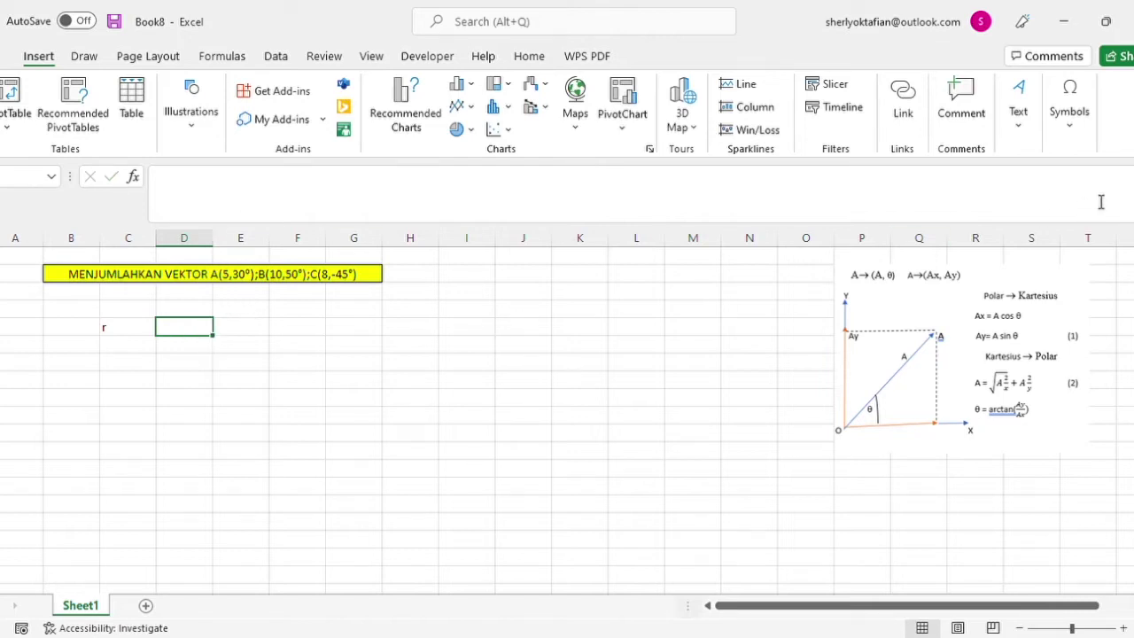
left_click(1075, 133)
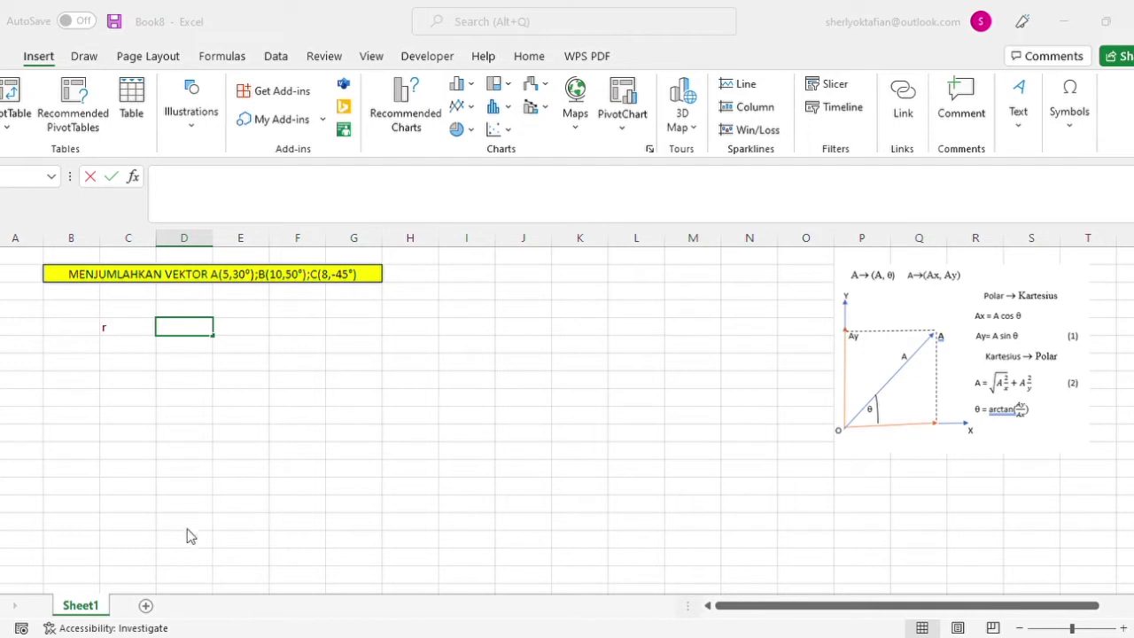
left_click(534, 599)
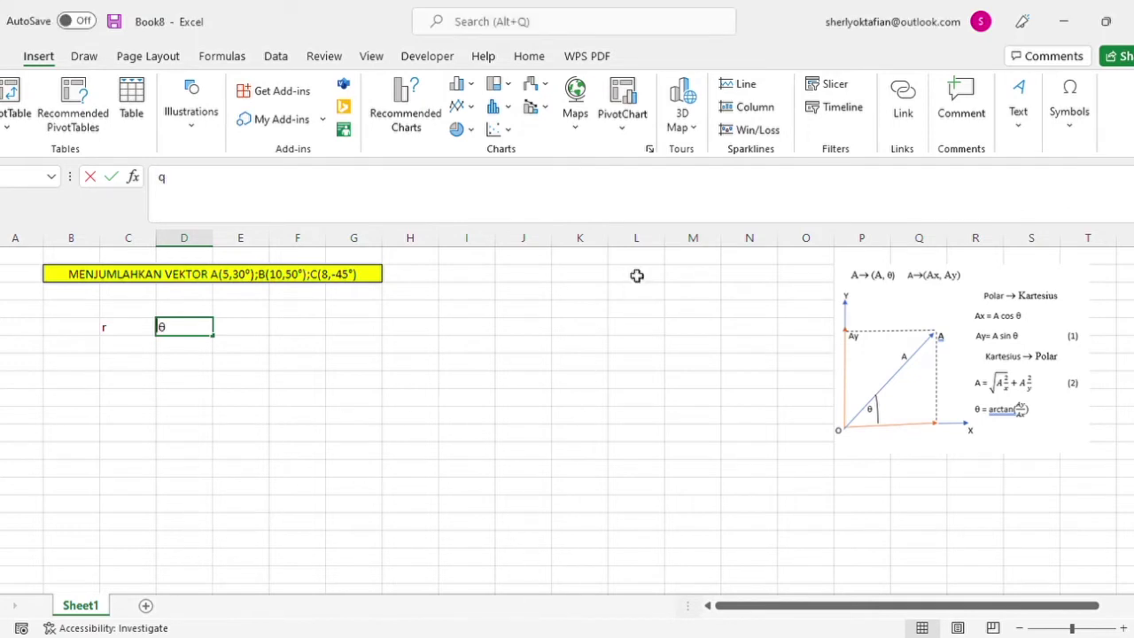
Fill the row below the headings with vector A, giving it r 5 and θ 30.
left_click(85, 351)
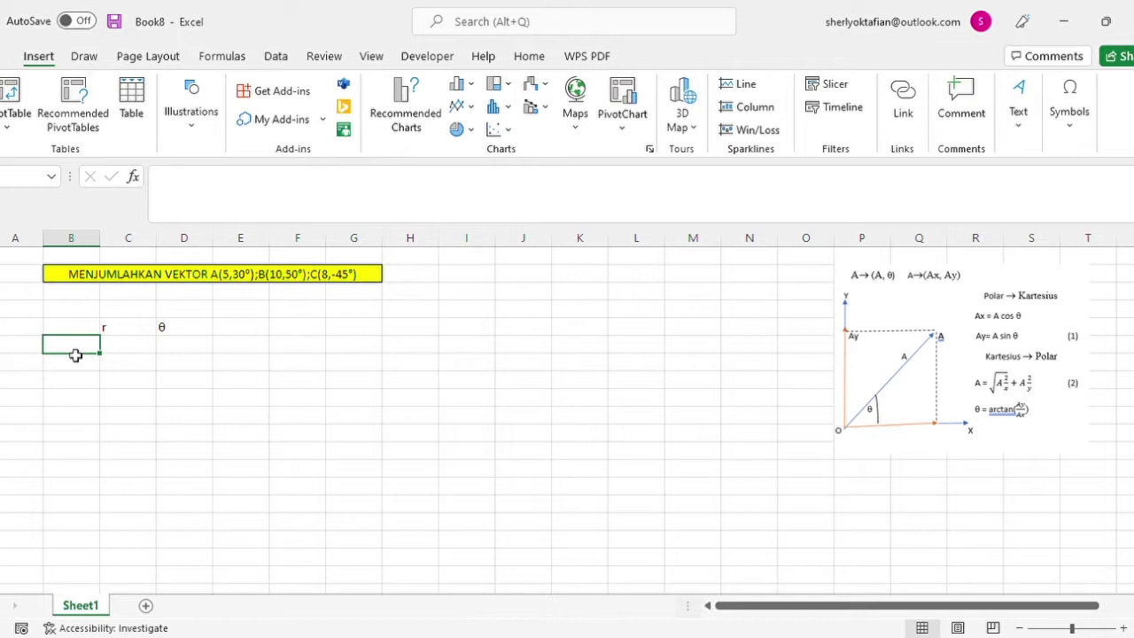
type("A")
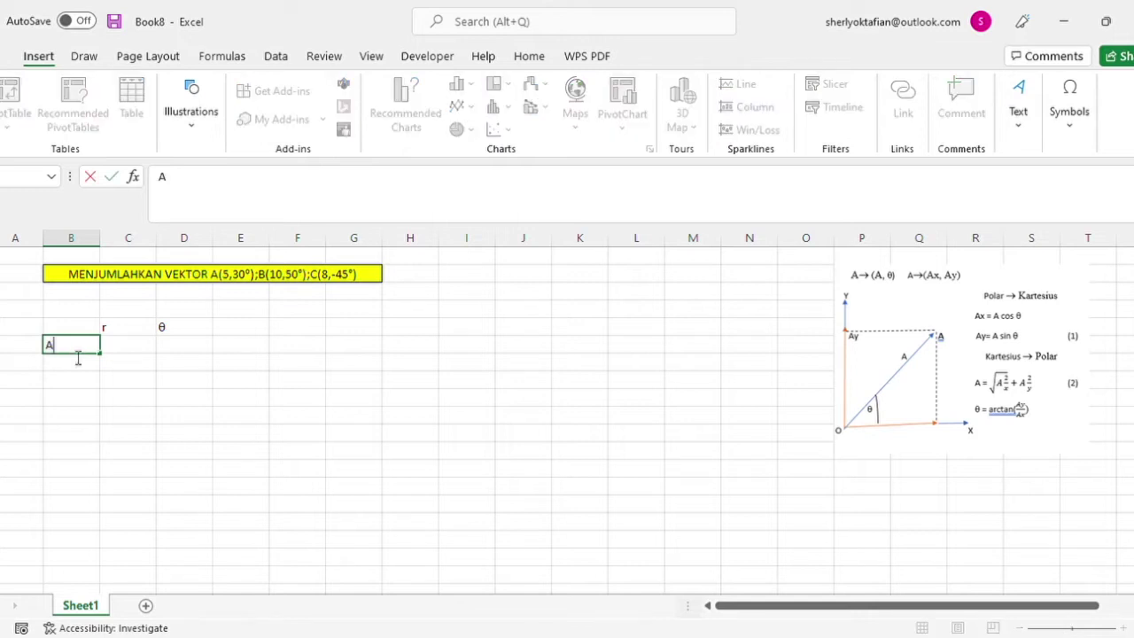
left_click(129, 354)
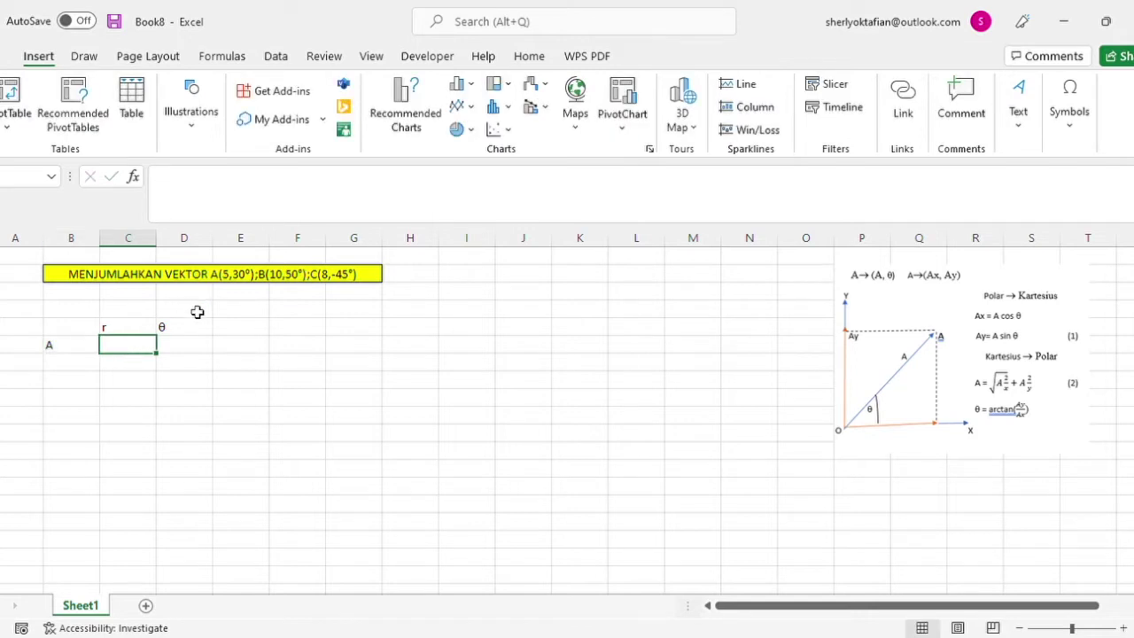
type("5")
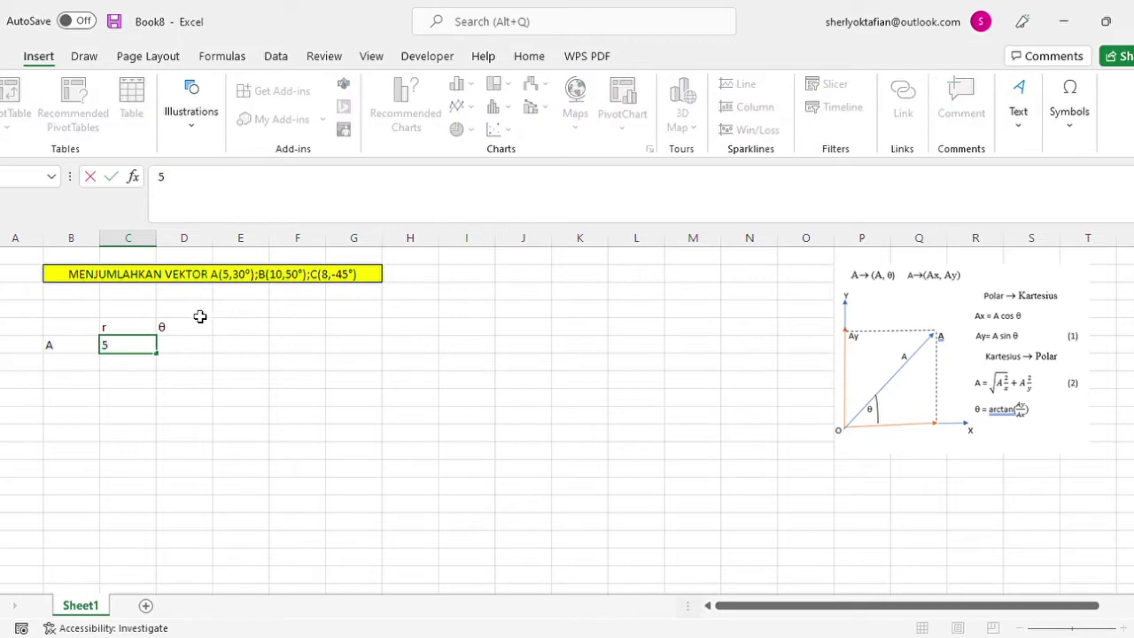
left_click(204, 364)
left_click(202, 351)
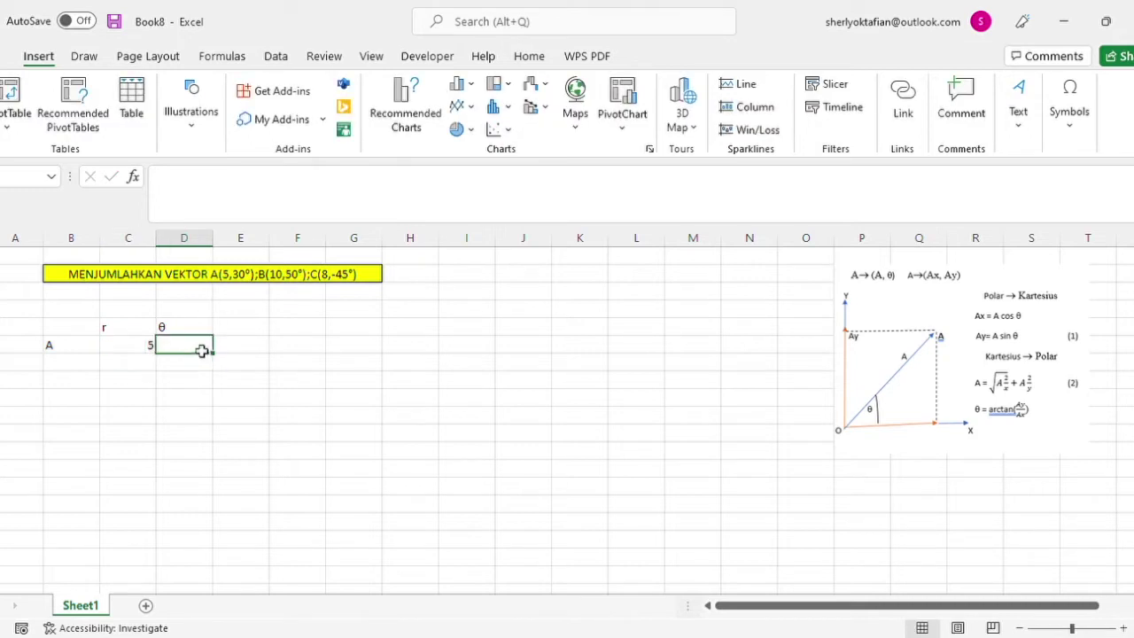
type("30")
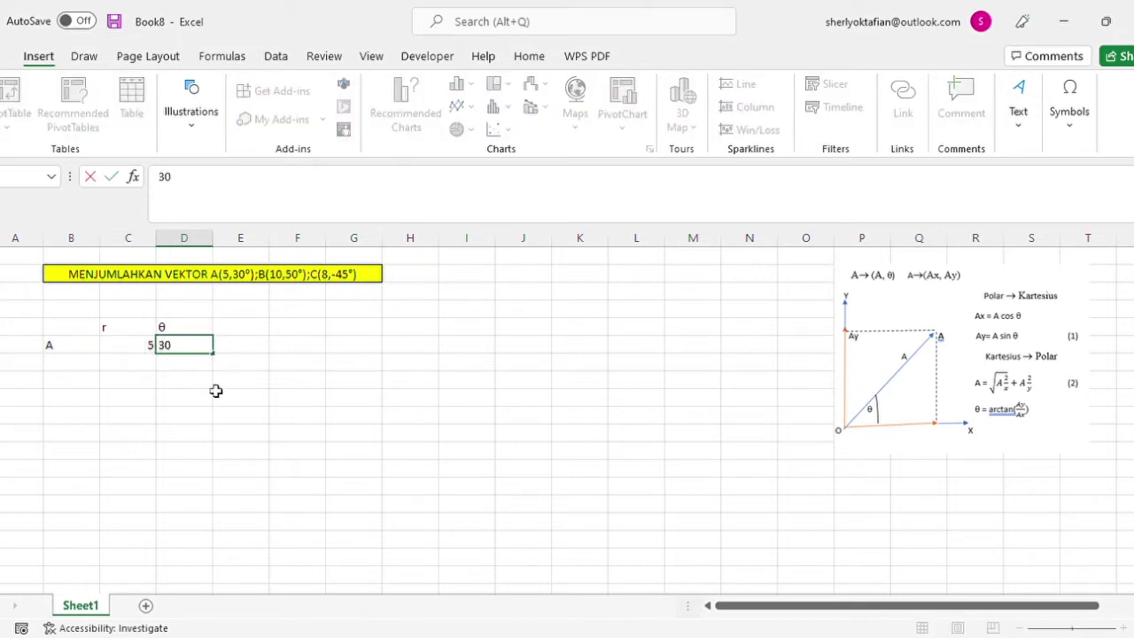
Add vector B in the row below A, with r 10 and θ 50.
left_click(81, 371)
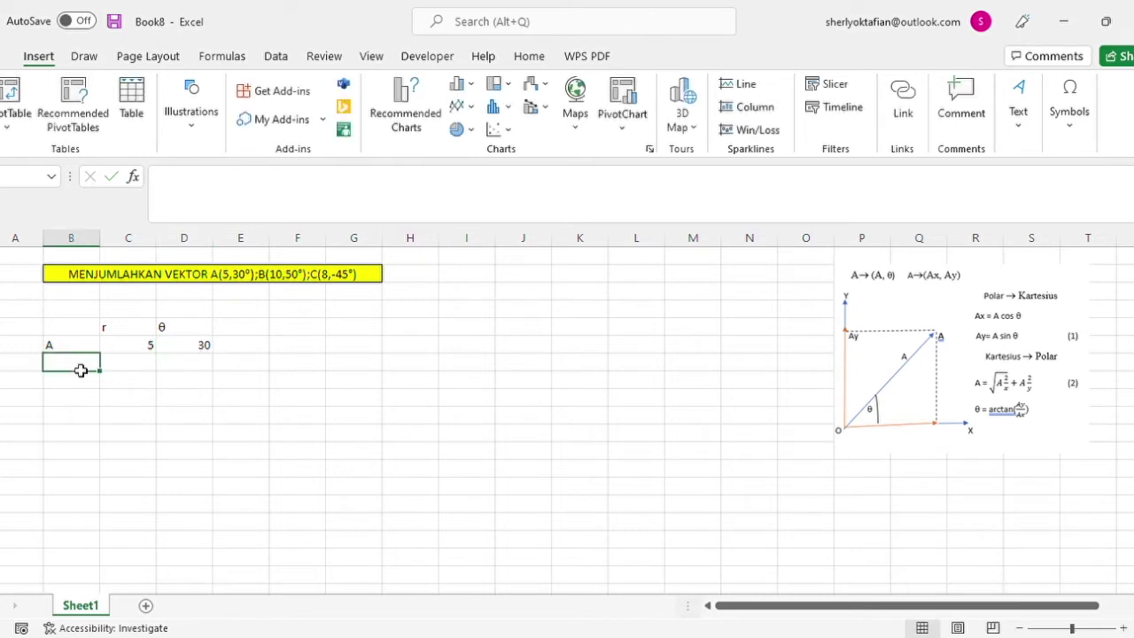
type("B")
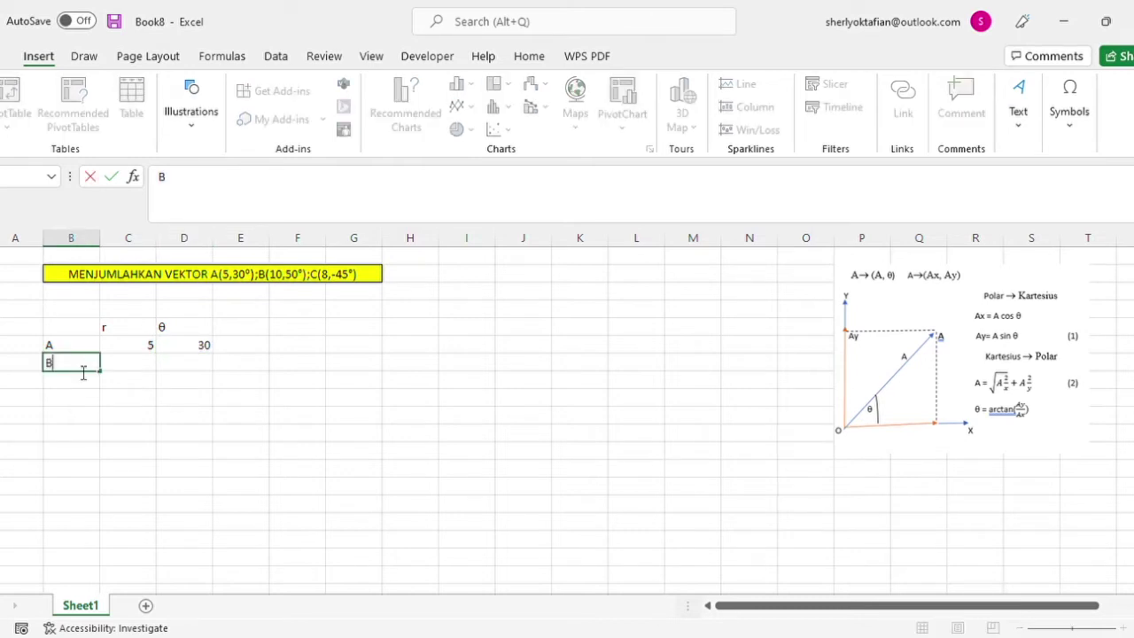
left_click(142, 372)
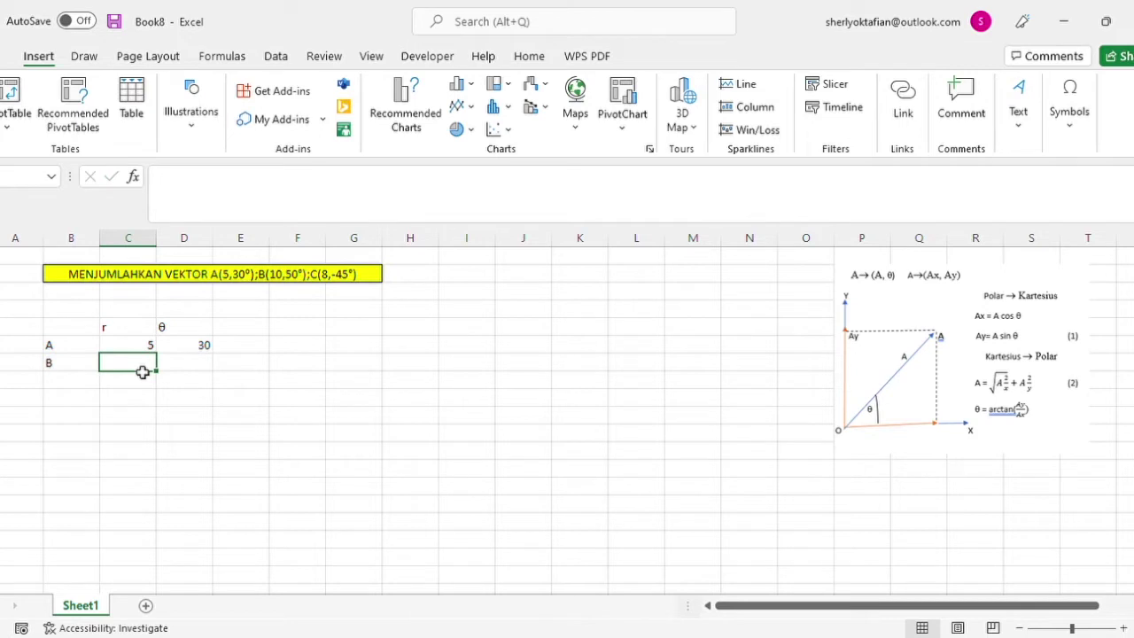
type("10")
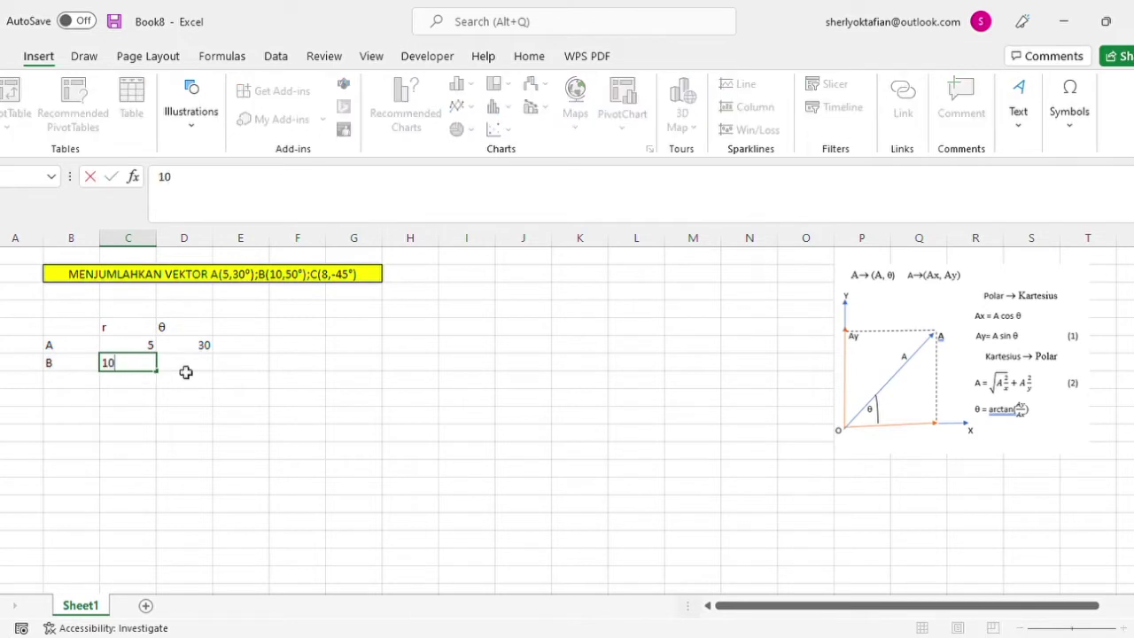
left_click(188, 371)
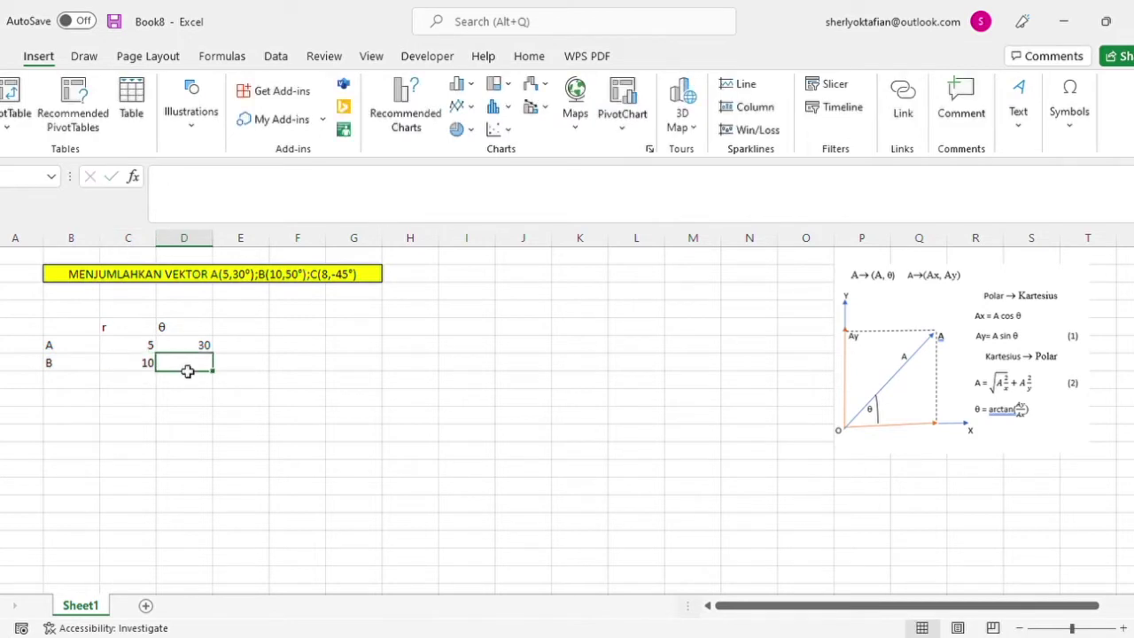
type("50")
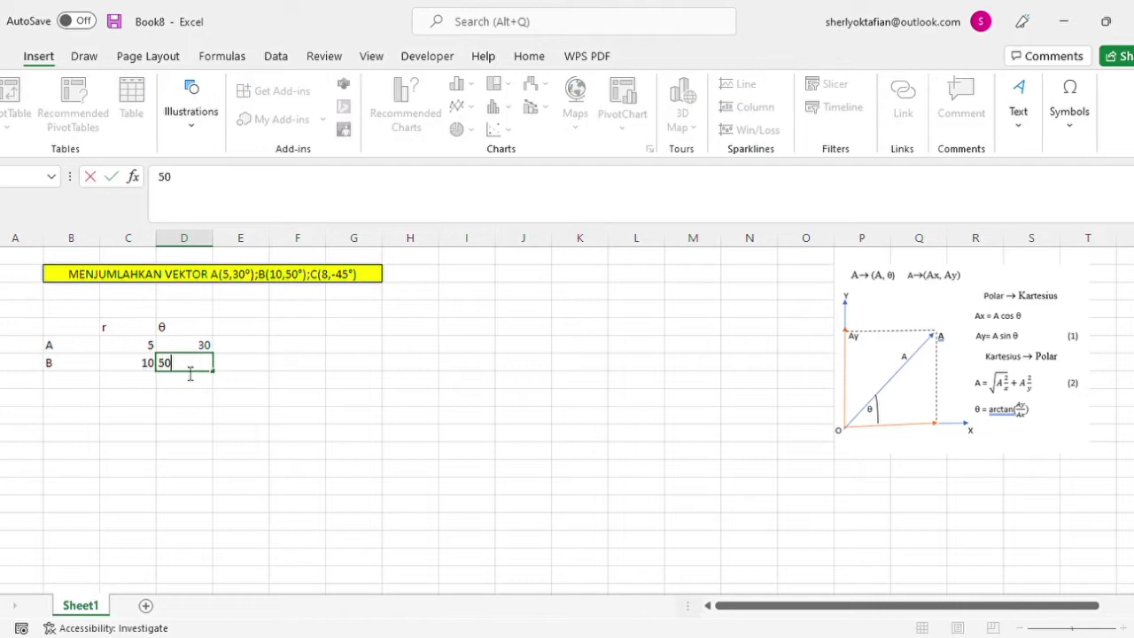
Add vector C in the row below B, with r 8 and θ -45.
left_click(82, 386)
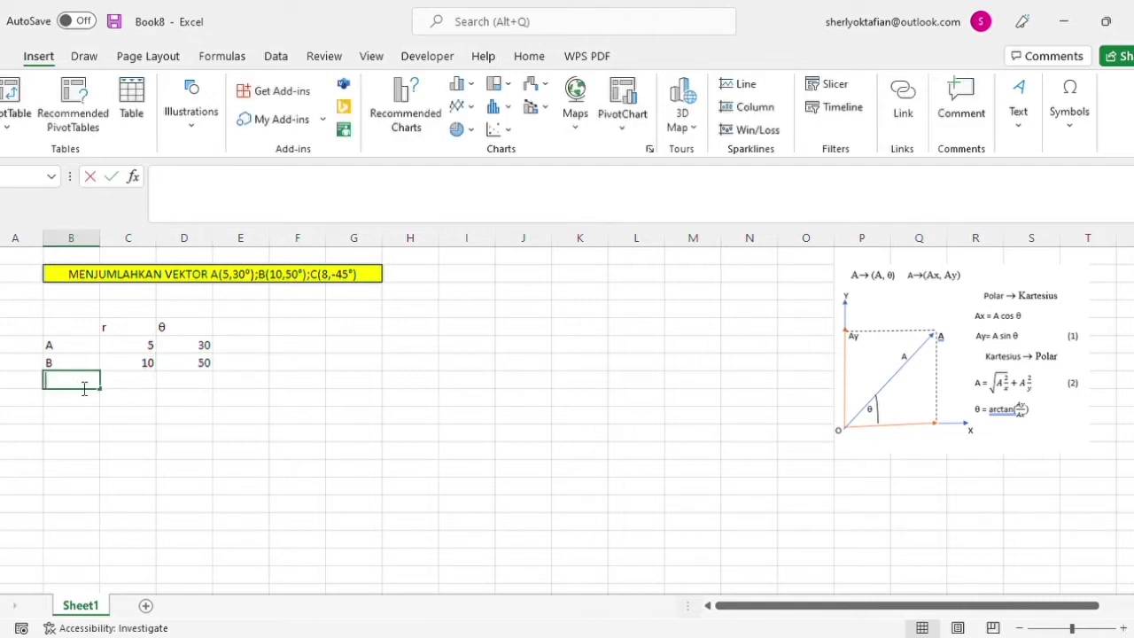
type("C")
left_click(133, 383)
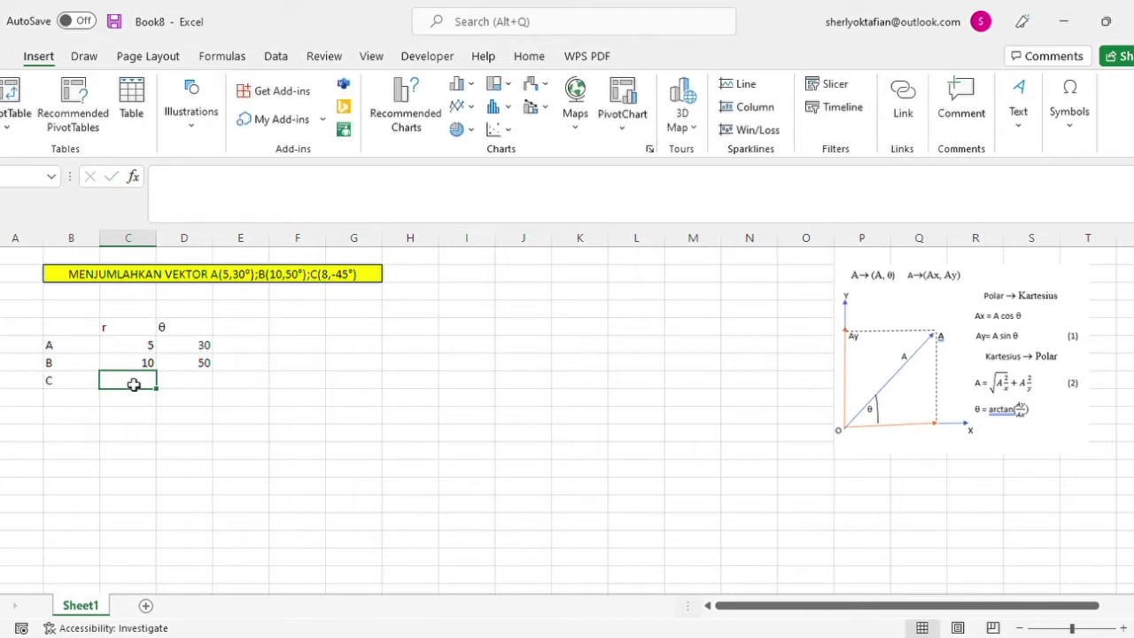
type("8")
left_click(181, 383)
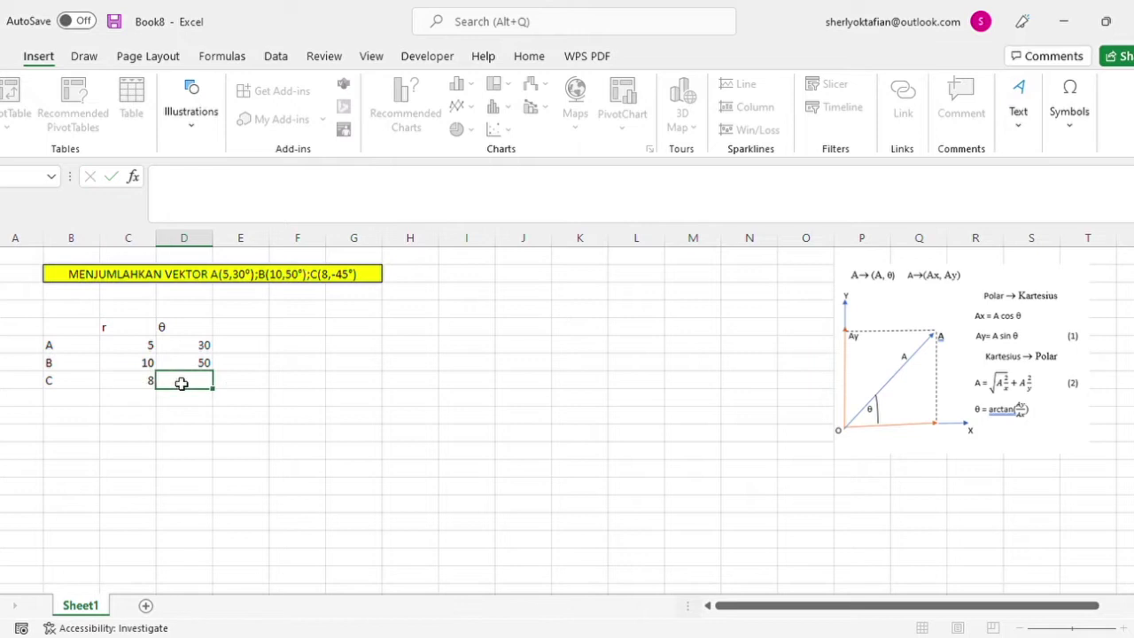
type("-45")
left_click(187, 403)
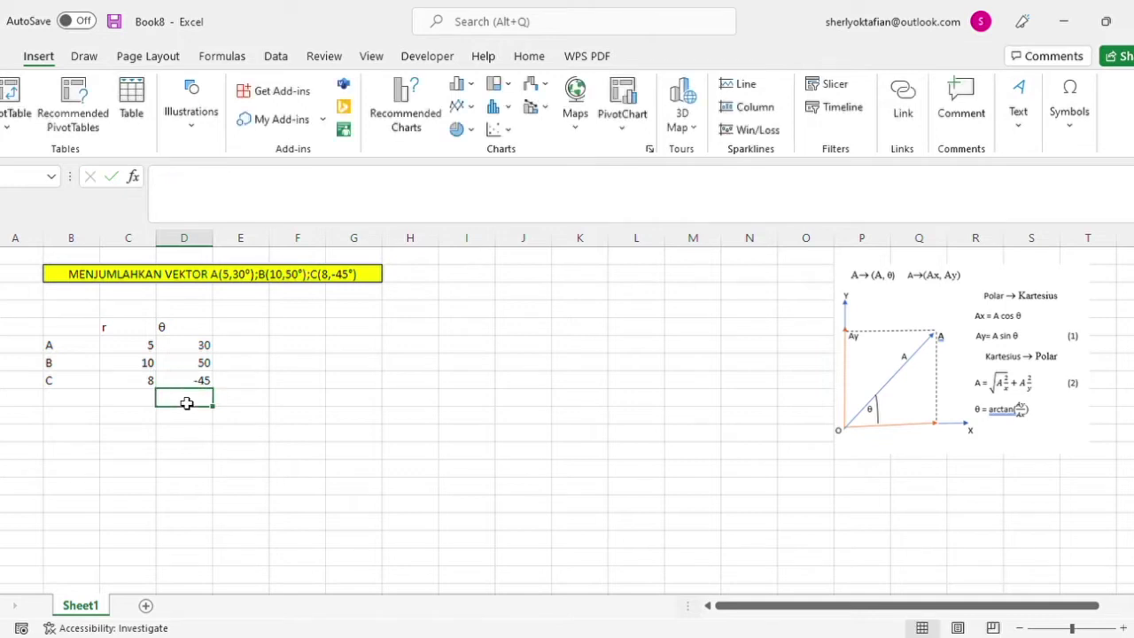
Enter v as the heading above the vector names, and merge and center it with the empty cell above.
left_click(90, 327)
type("v")
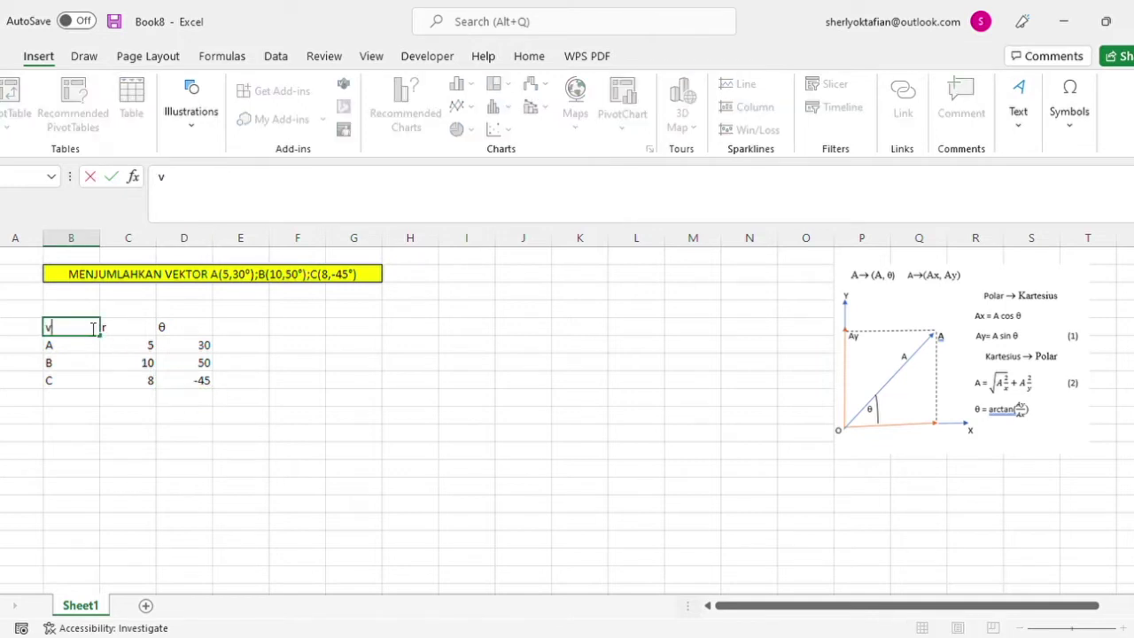
left_click(99, 315)
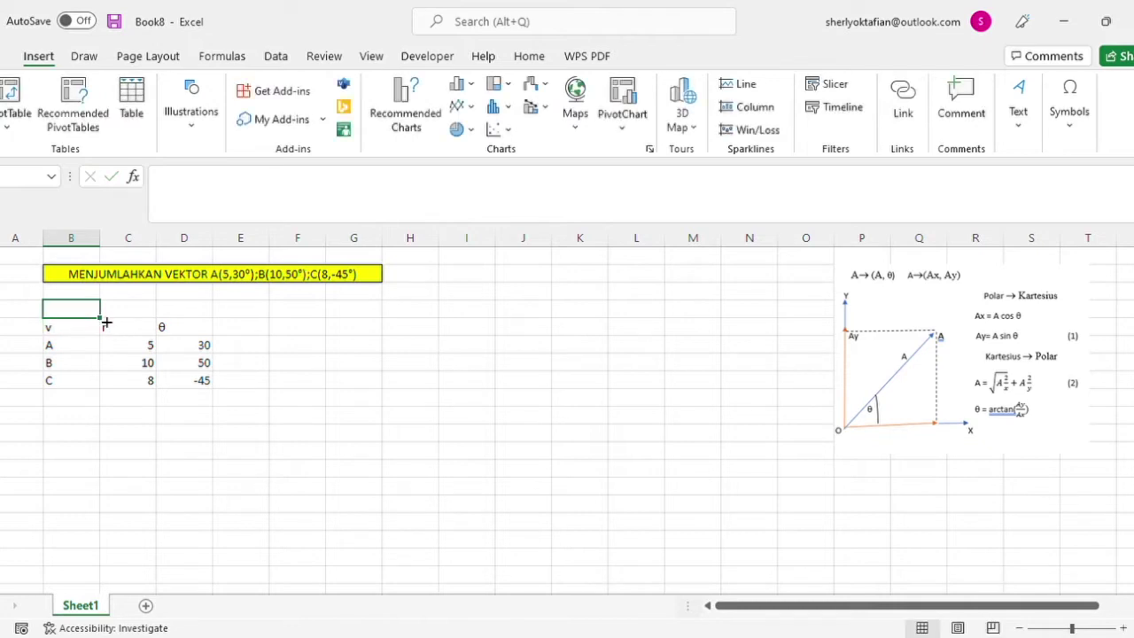
mouse_move(90, 317)
left_mouse_down()
mouse_move(89, 342)
mouse_move(89, 327)
left_mouse_up()
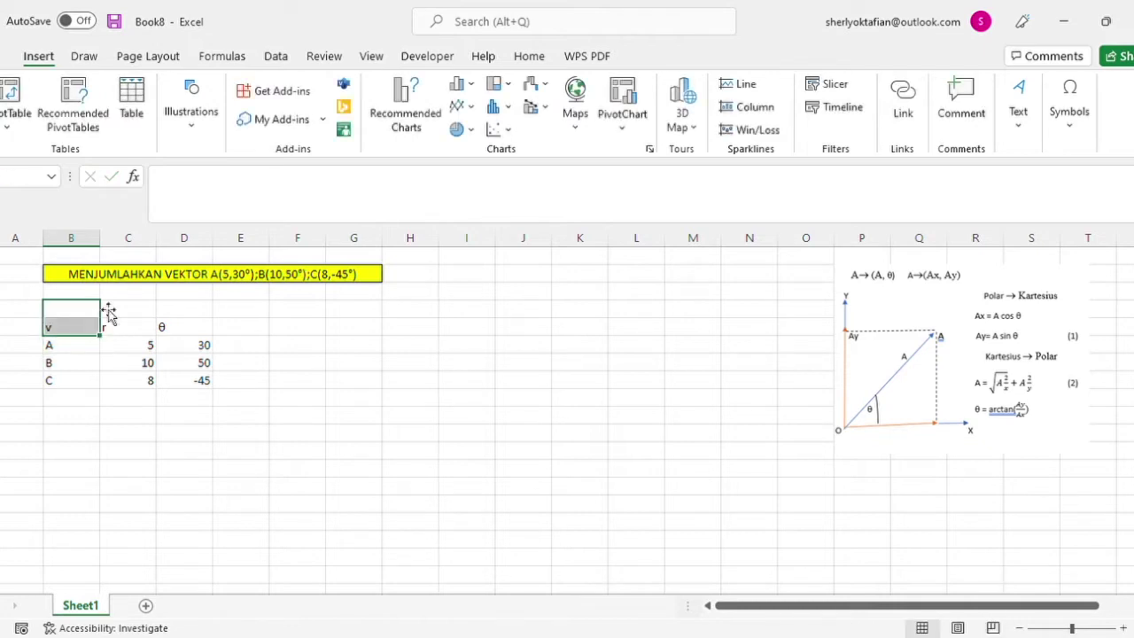
left_click(530, 57)
left_click(473, 118)
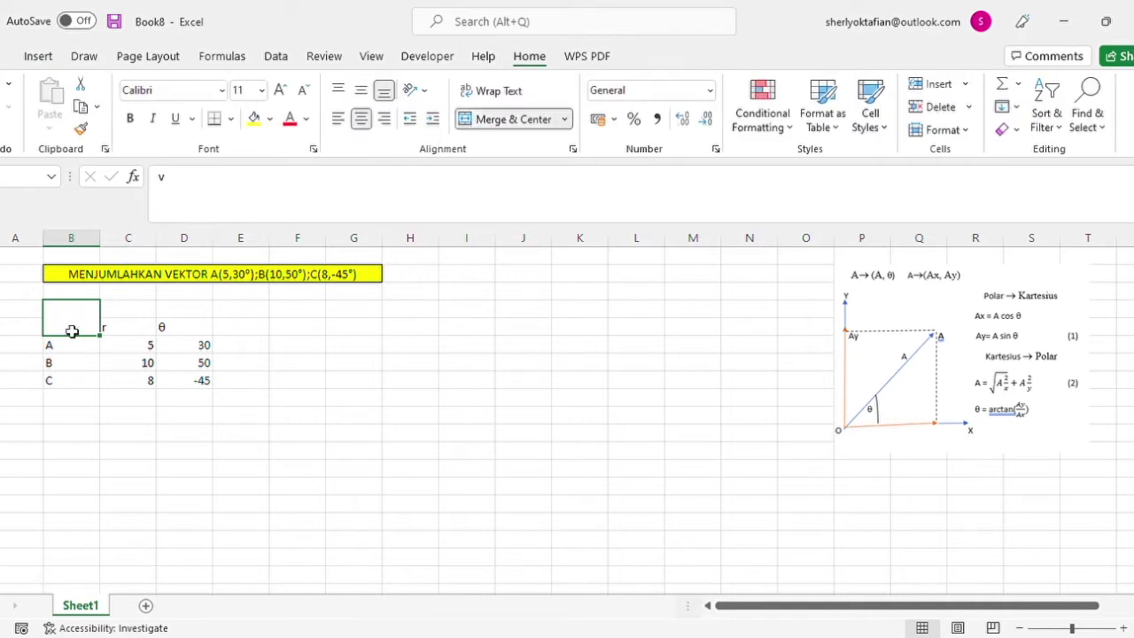
left_click(133, 314)
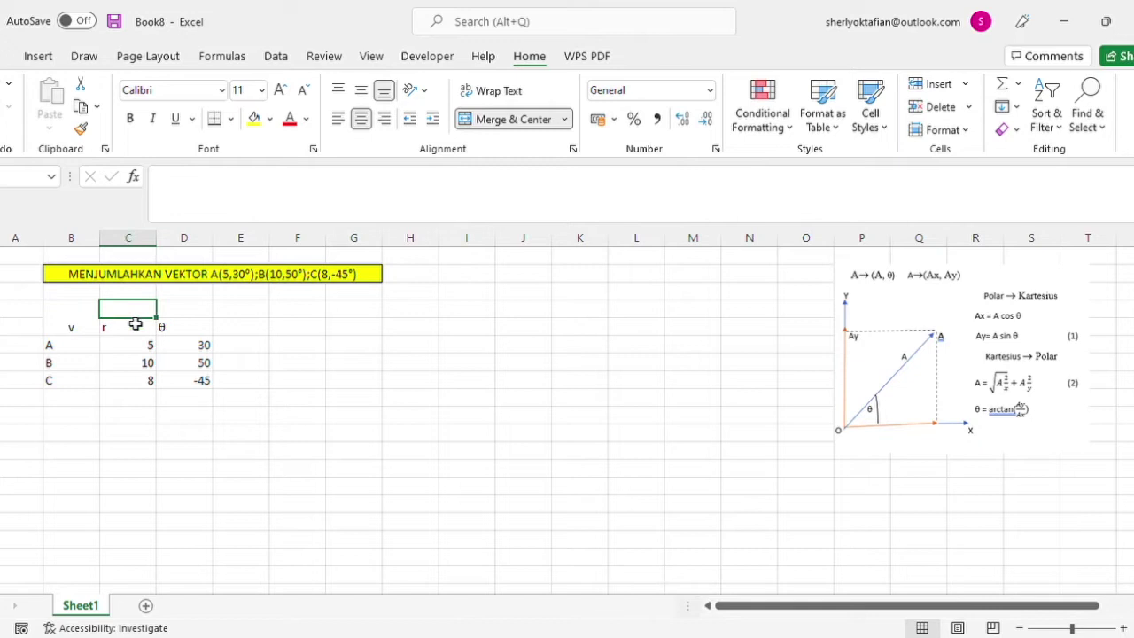
Replace the text of the merged heading above the vector names with vektor.
left_click(77, 330)
type("e")
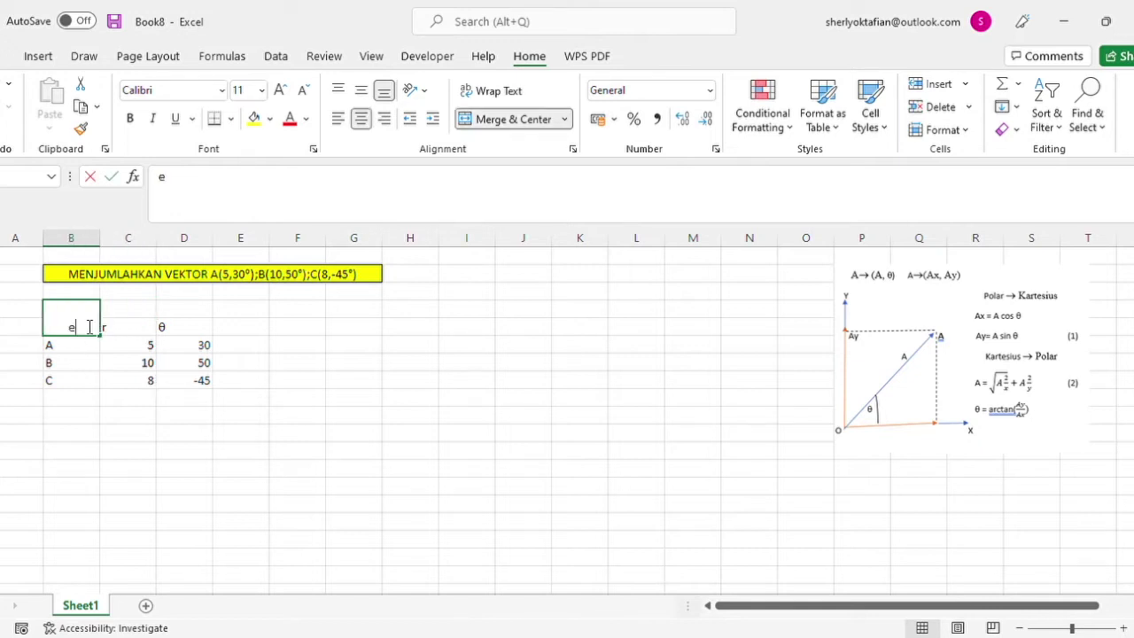
type("e")
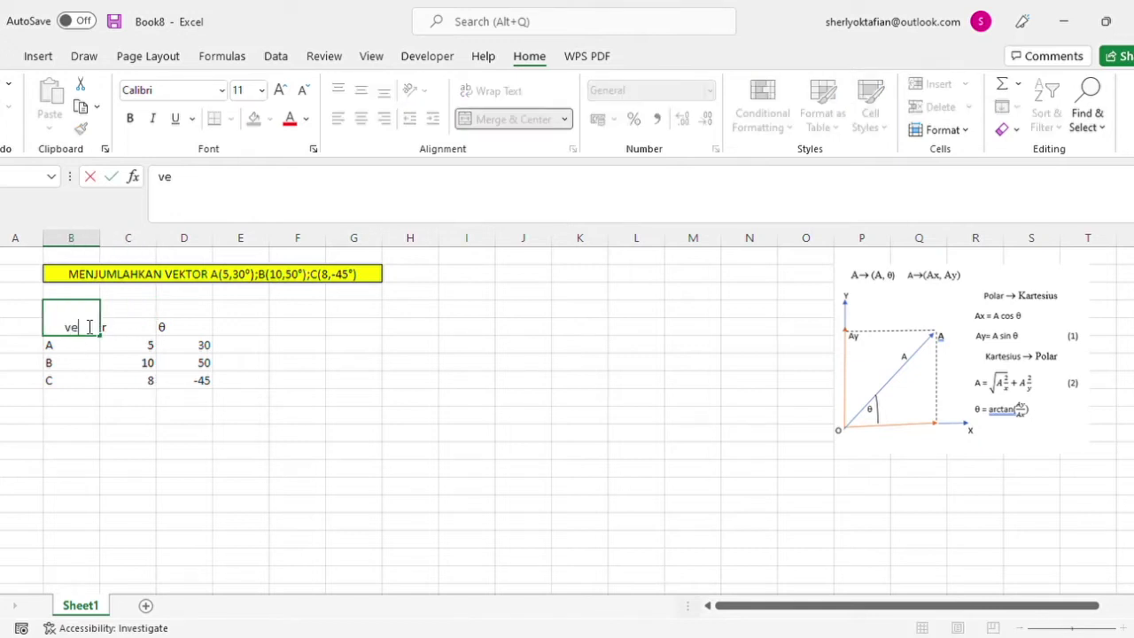
type("ktor")
Merge and center the two cells above r and θ, and enter the group heading polar.
left_click(139, 312)
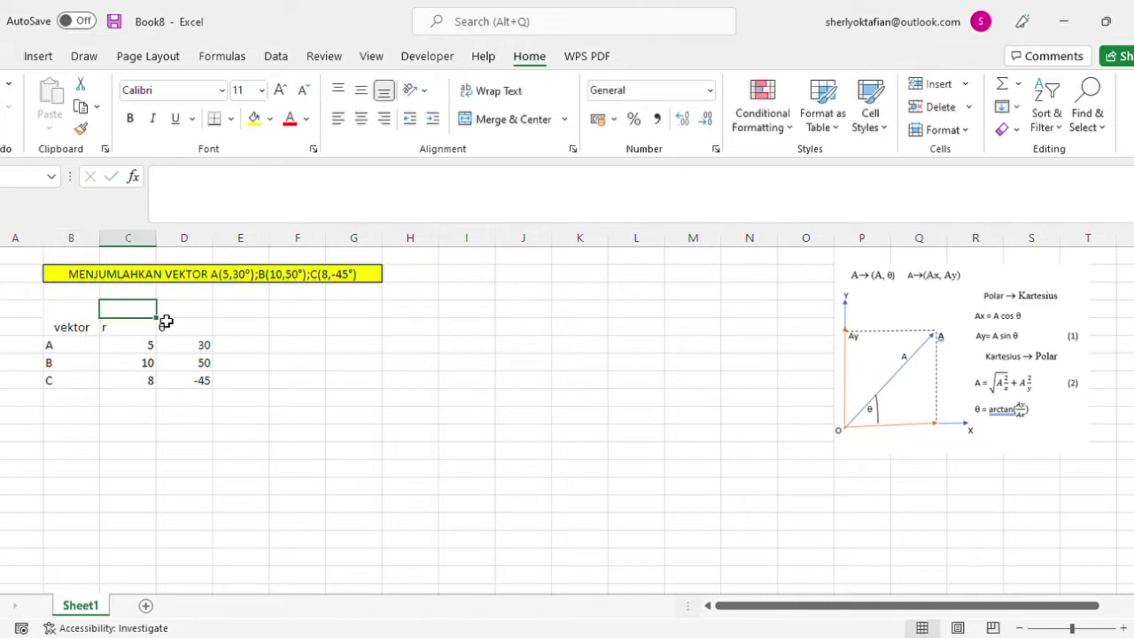
left_click_drag(157, 312, 185, 314)
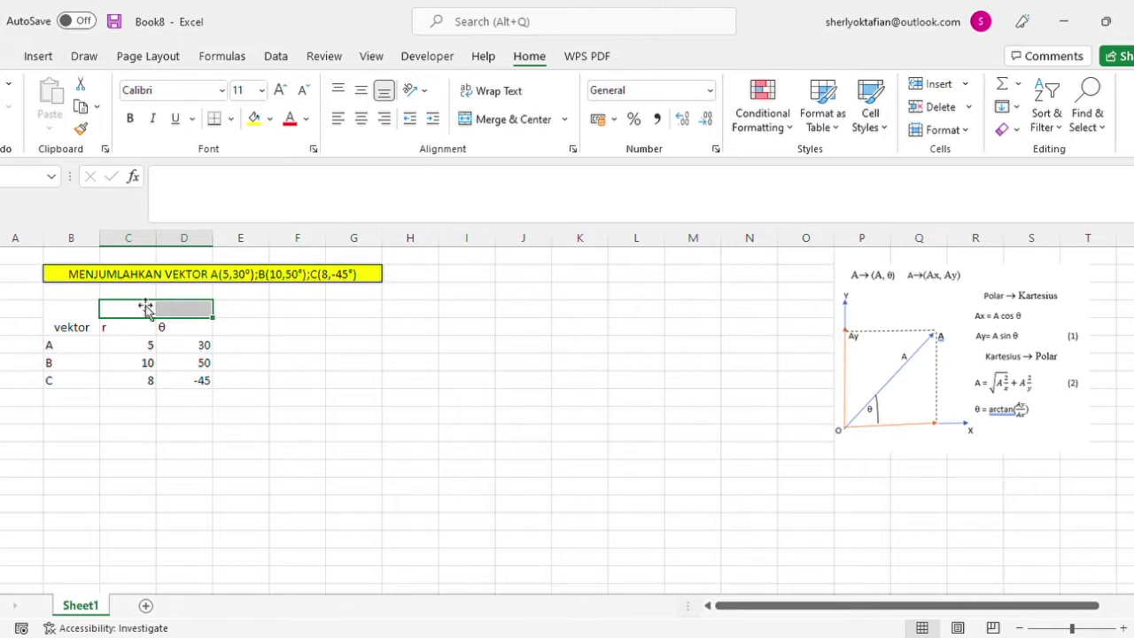
left_click(486, 121)
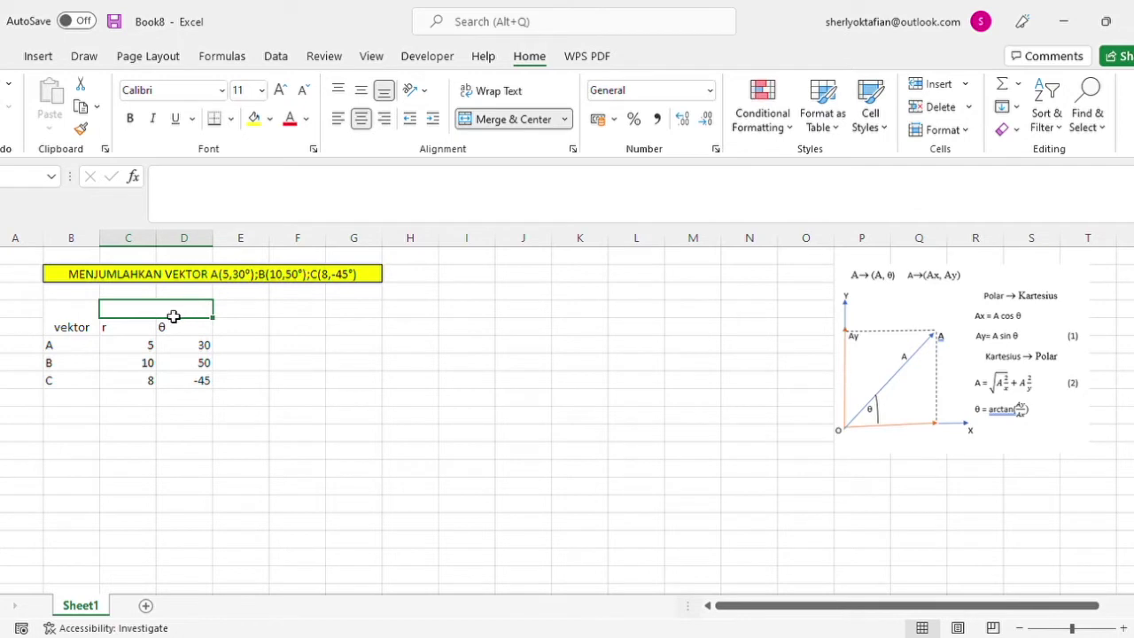
type("polar")
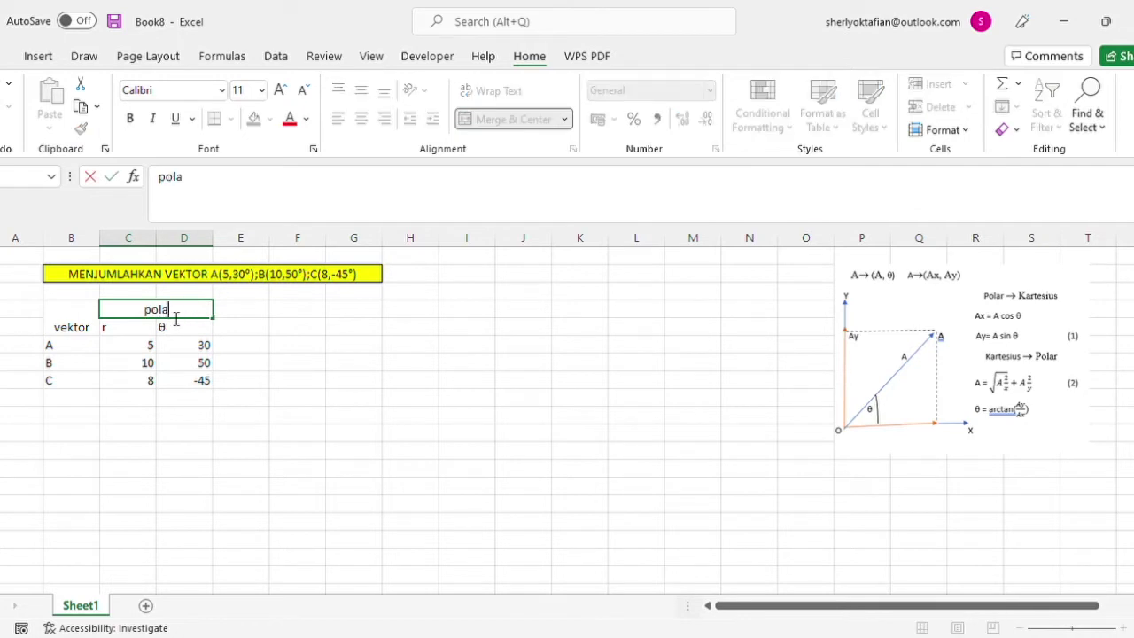
left_click(260, 317)
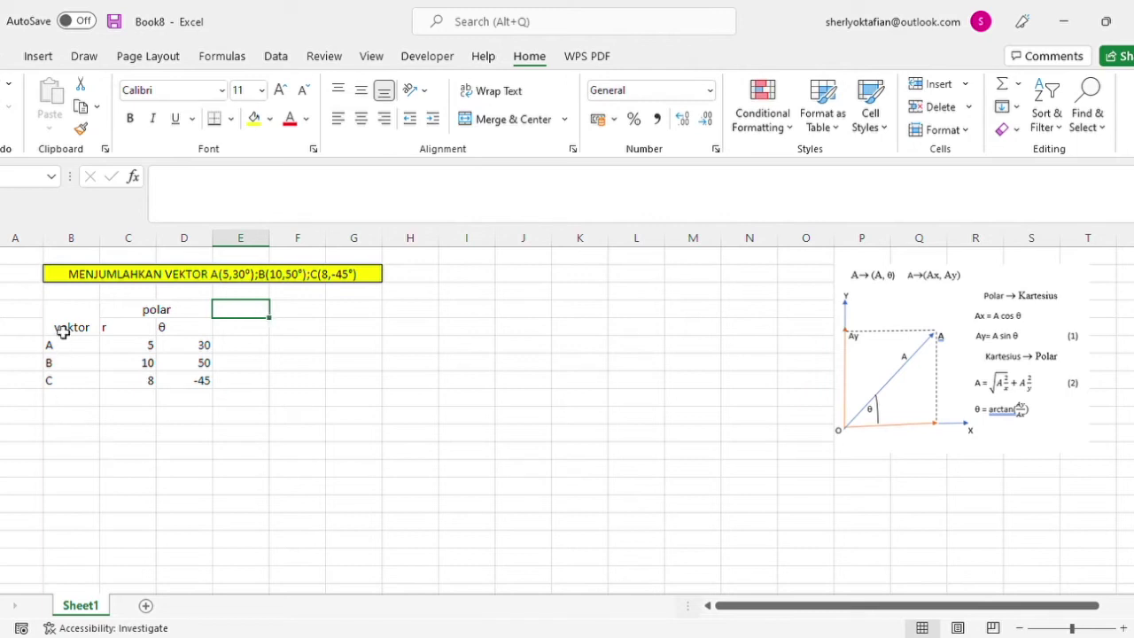
Apply all borders to the vector table, from the vektor and polar headings down to row C, and center its contents.
left_click_drag(75, 317, 170, 379)
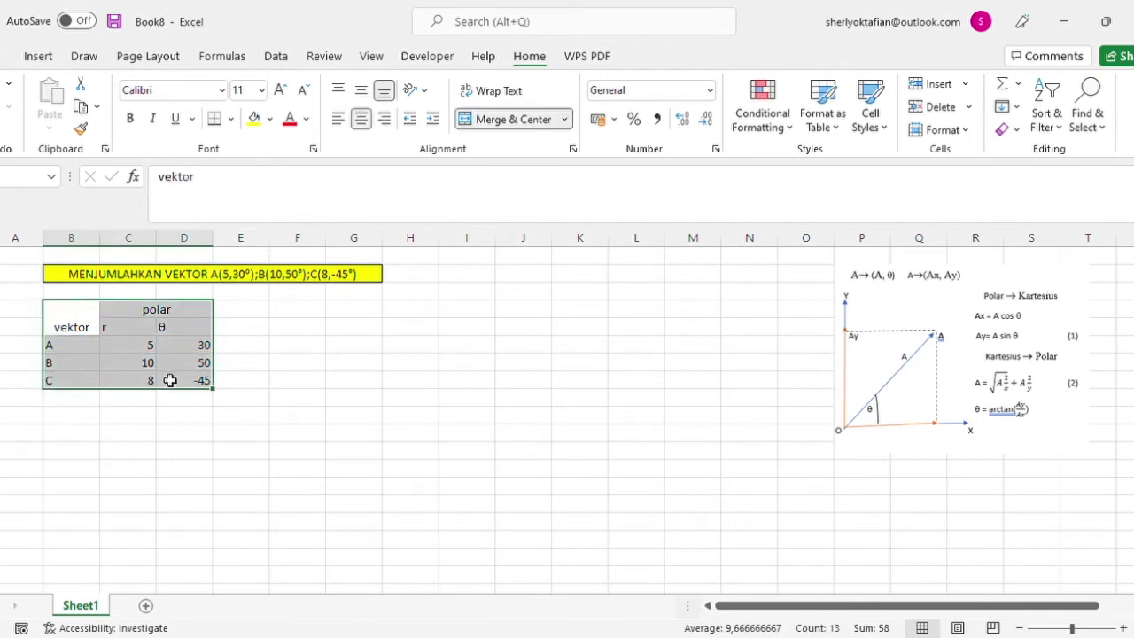
left_click(218, 119)
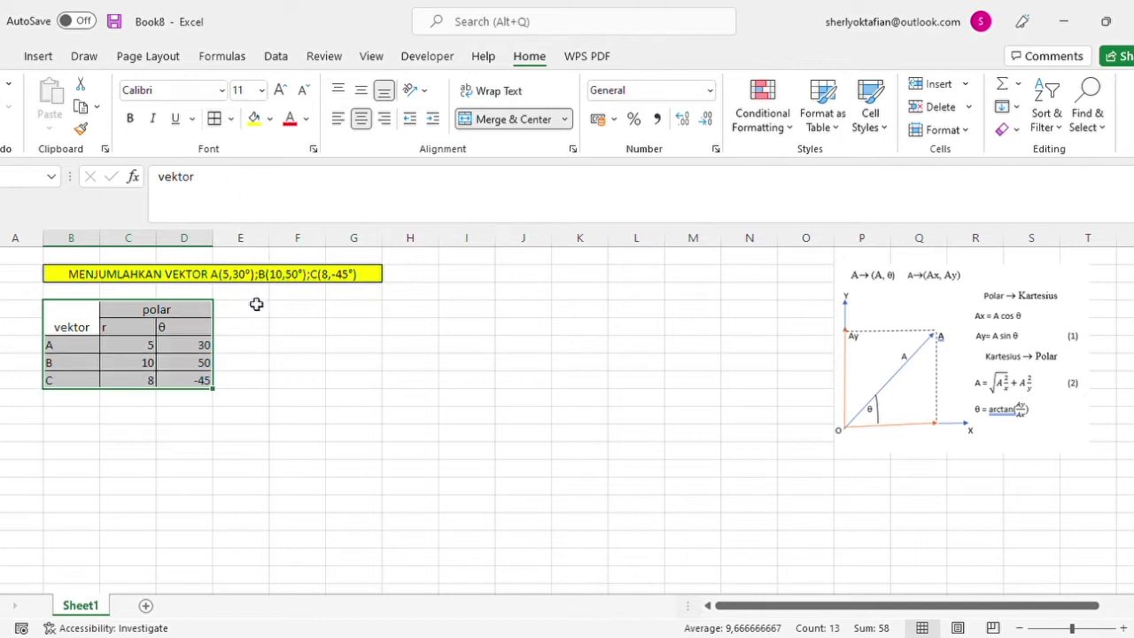
left_click(360, 121)
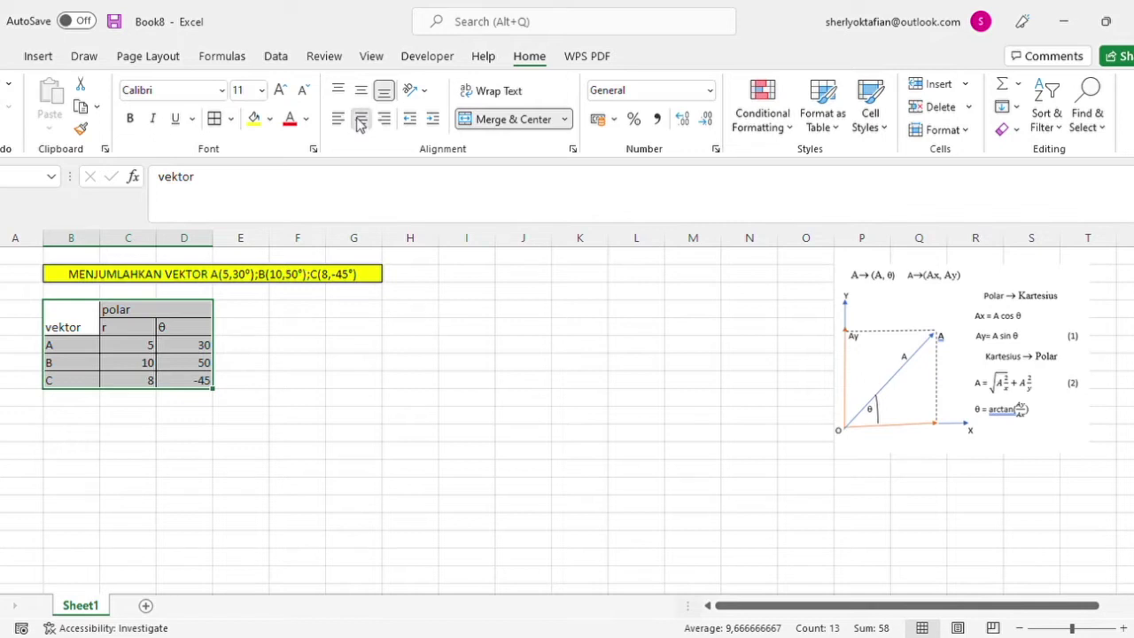
left_click(361, 121)
left_click(267, 317)
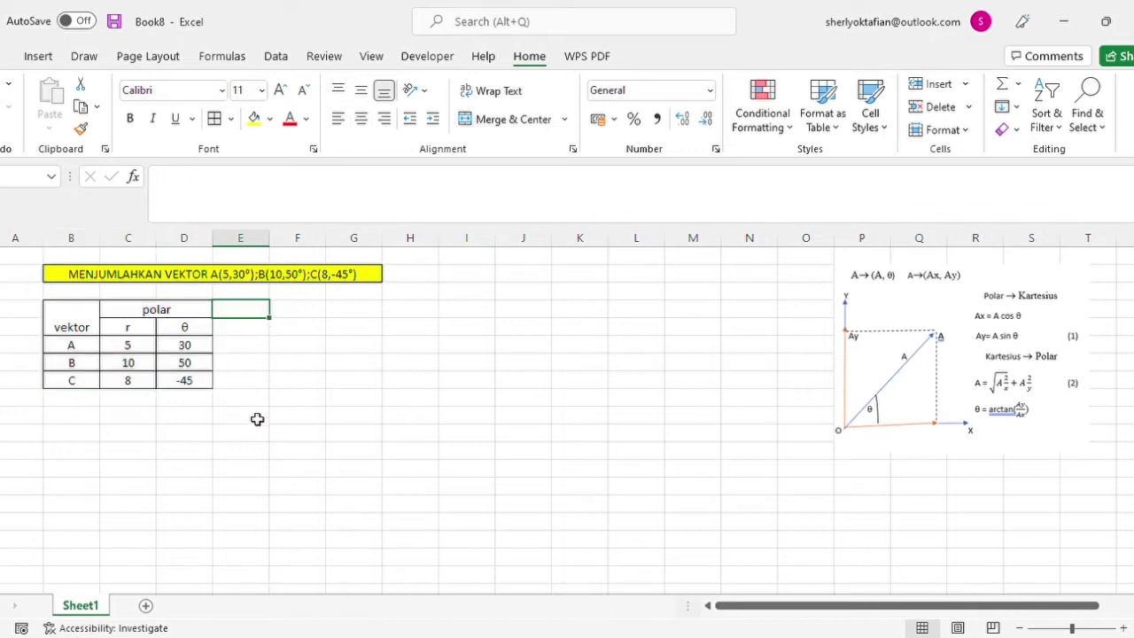
Enter the column headings x and Y in the two cells beside the θ heading.
left_click(256, 335)
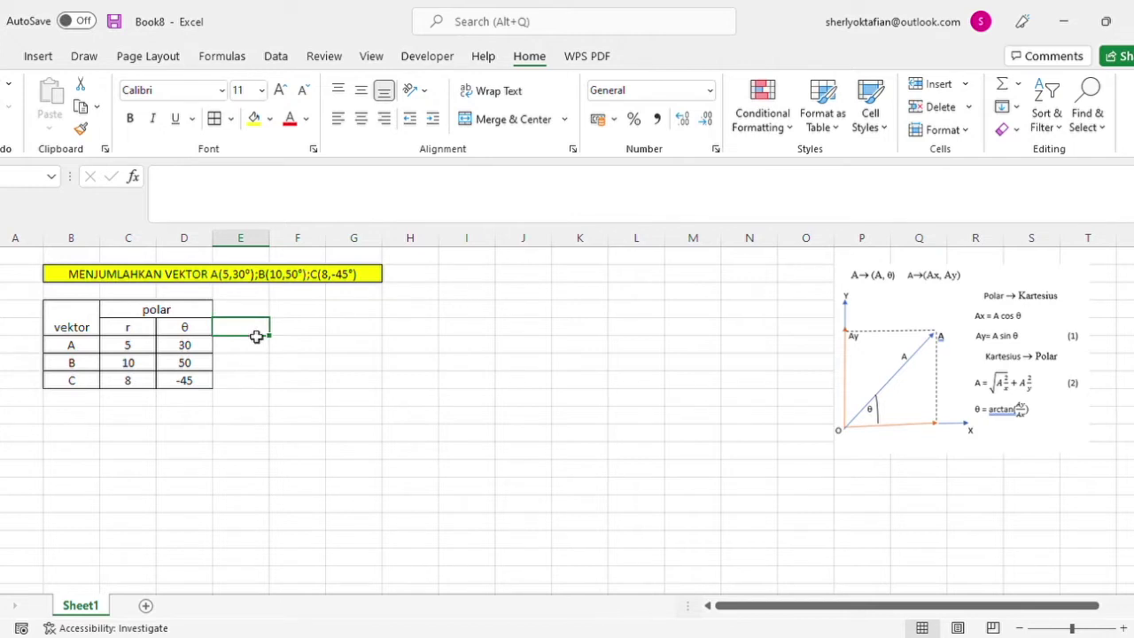
type("x")
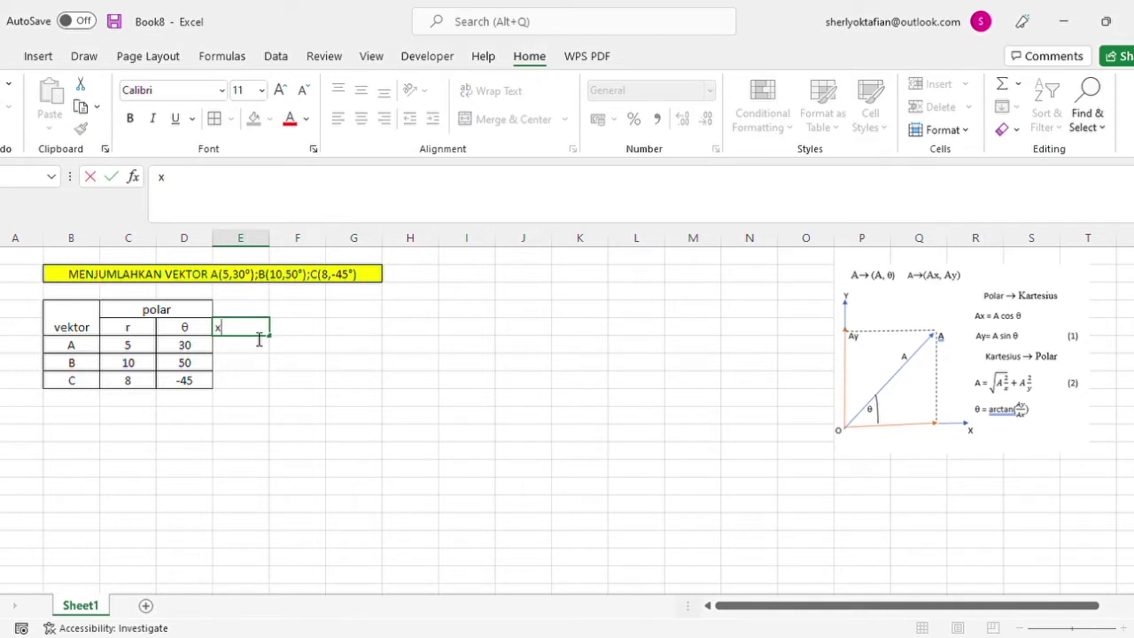
left_click(305, 336)
type("y")
key("BackSpace")
type("Y")
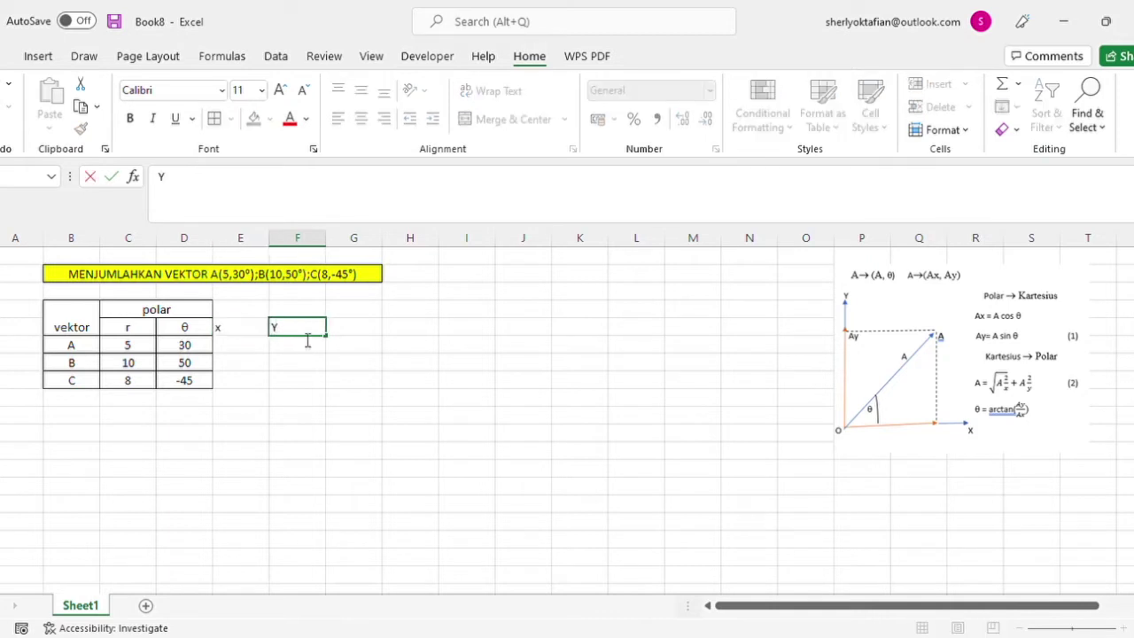
type("Y")
Calculate the x component of vector A with the formula =C6*COS(RADIANS(D6)).
left_click(237, 347)
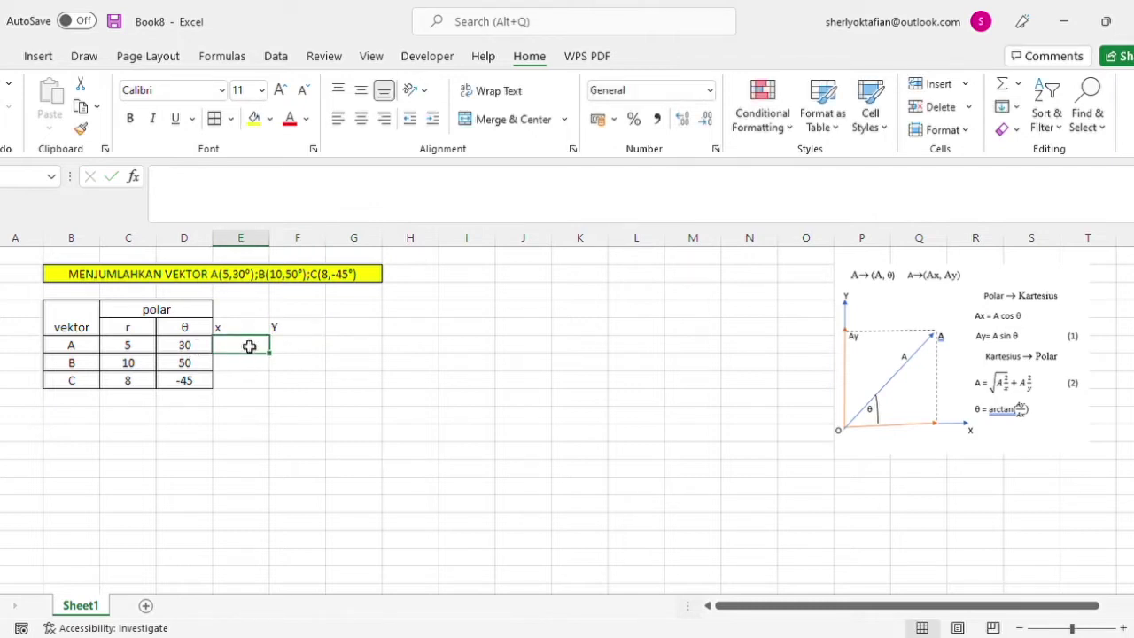
type("+")
key("BackSpace")
type("=")
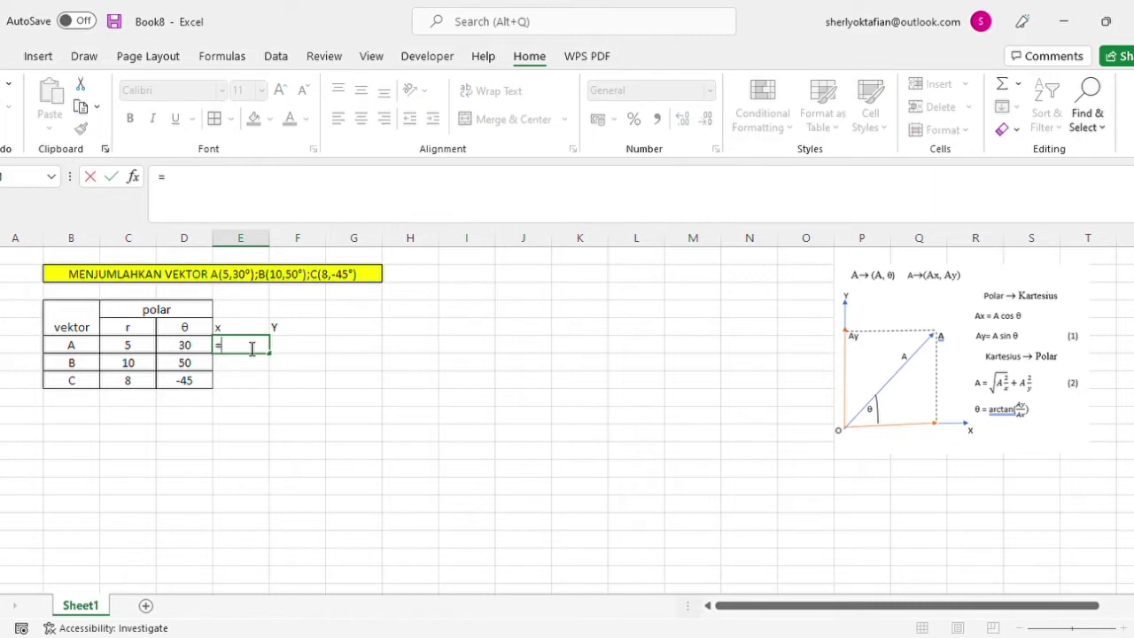
left_click(151, 353)
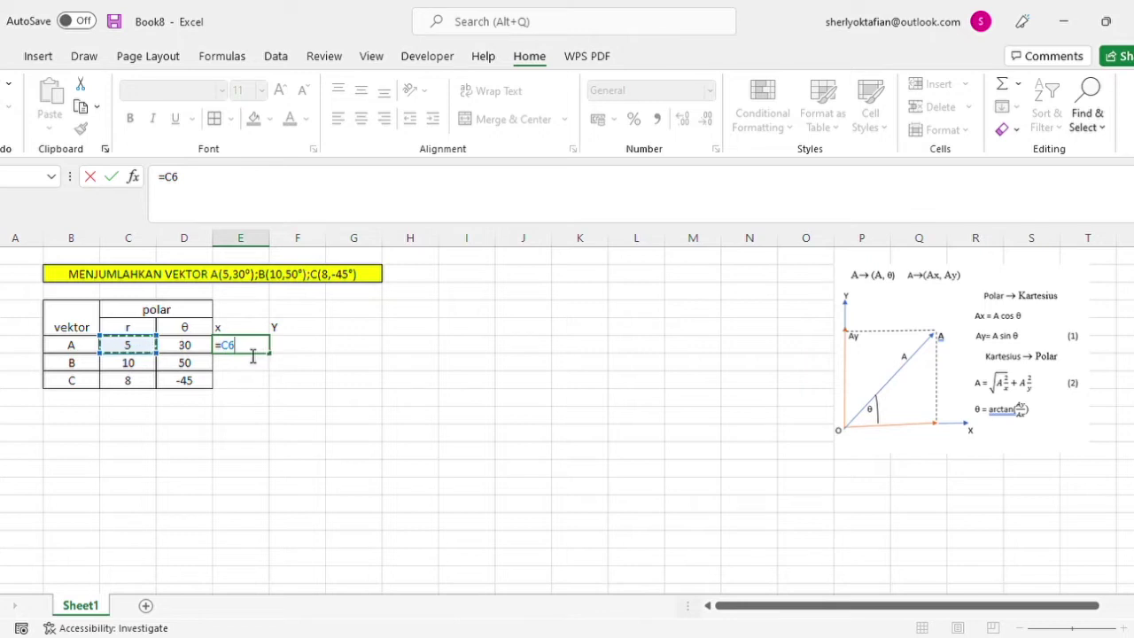
type("COS")
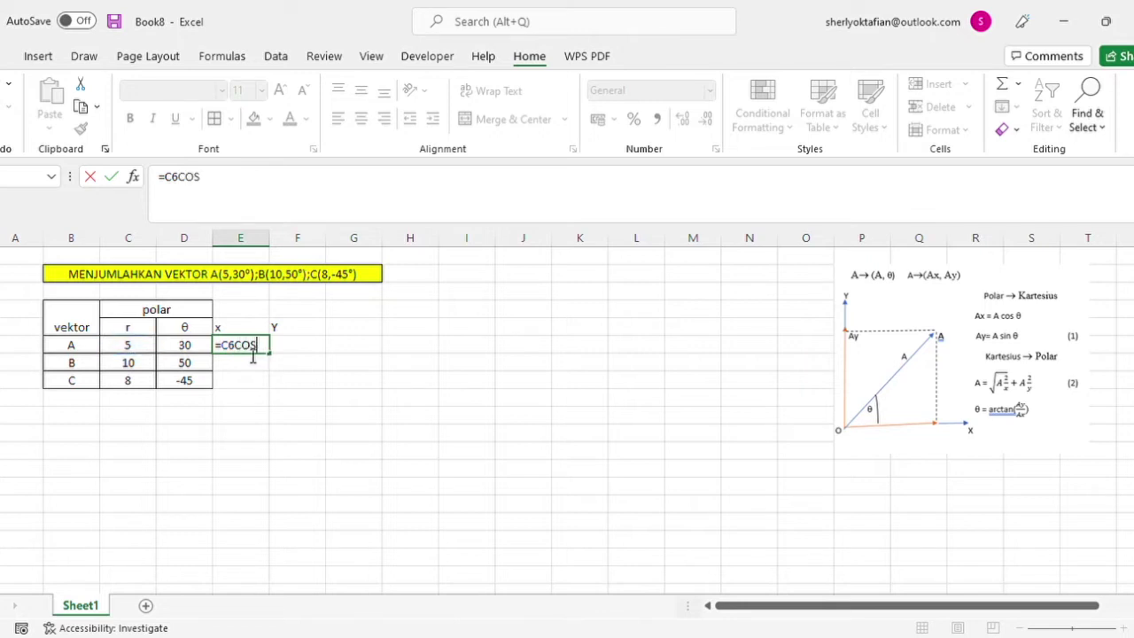
key("BackSpace")
key("BackSpace")
key("BackSpace")
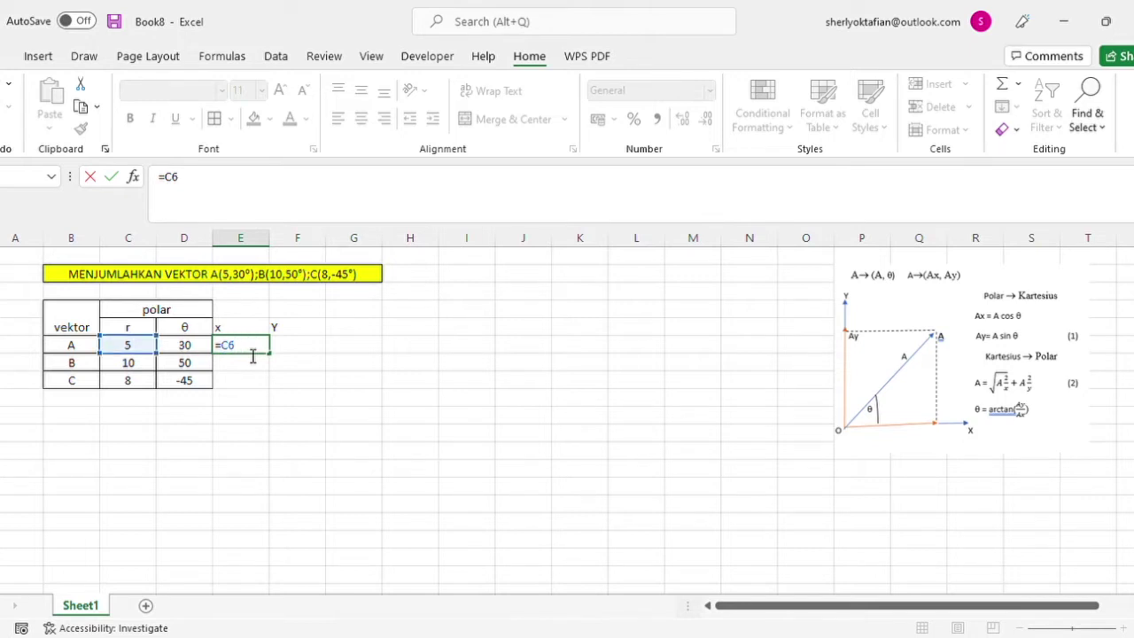
type("*COS(")
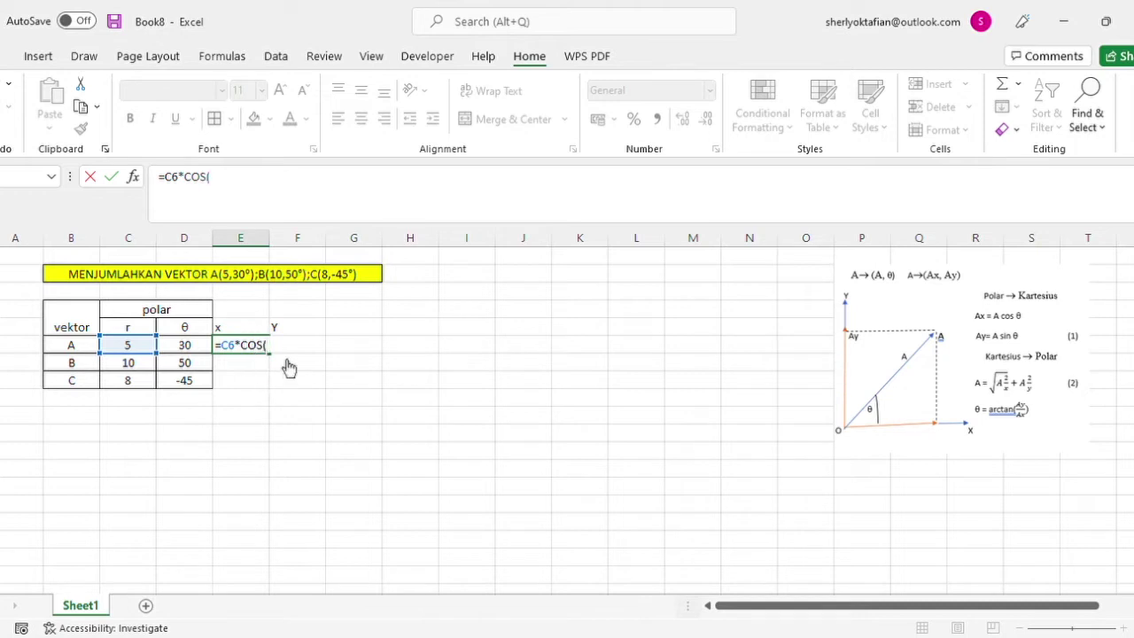
left_click(193, 350)
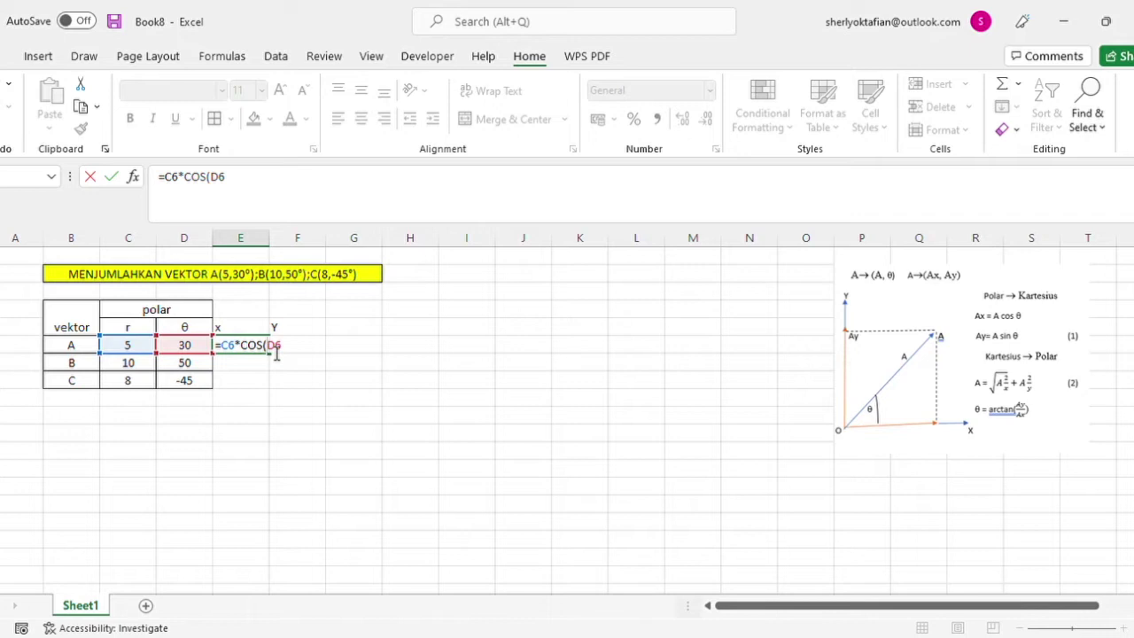
type("RAD")
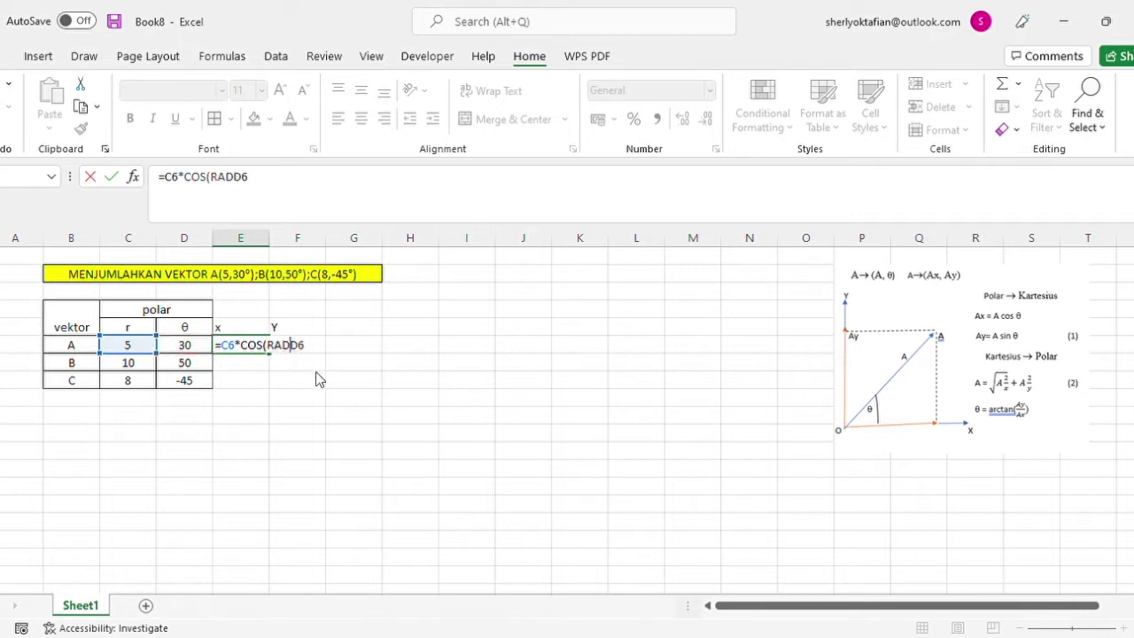
type("IANS(D6)")
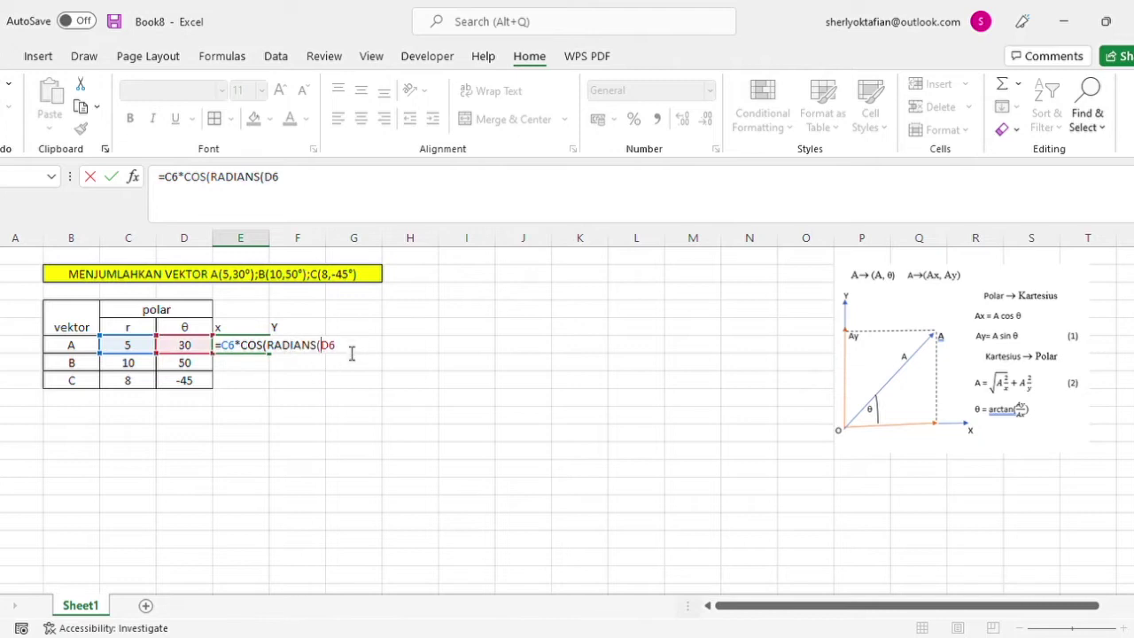
type("0")
key("Return")
Start a formula in the Y cell of vector A's row.
left_click(287, 348)
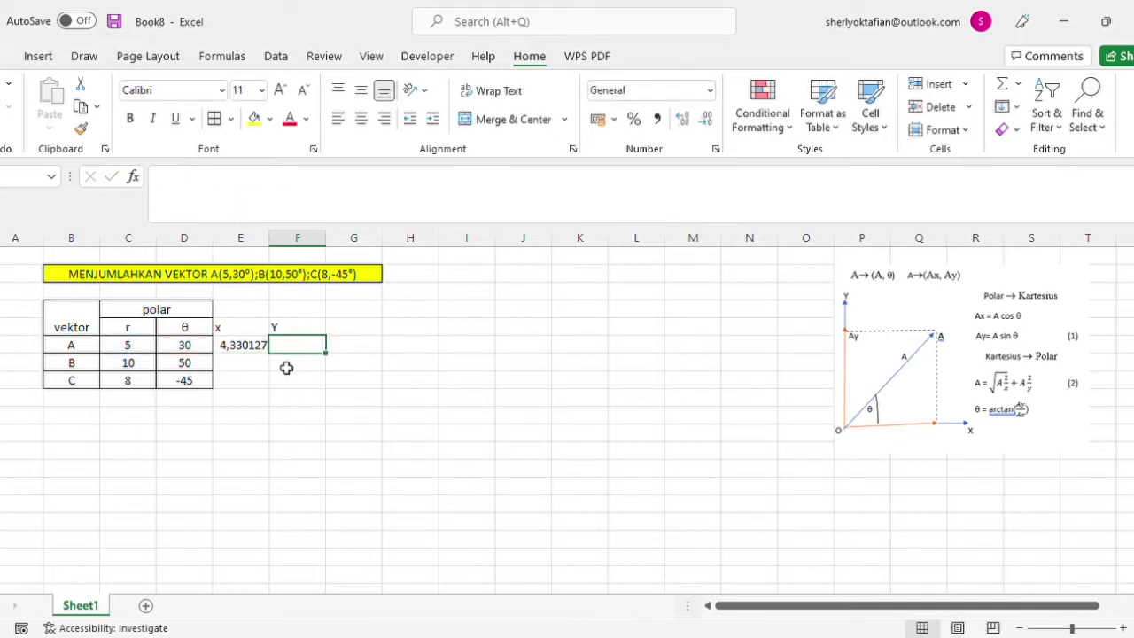
type("=")
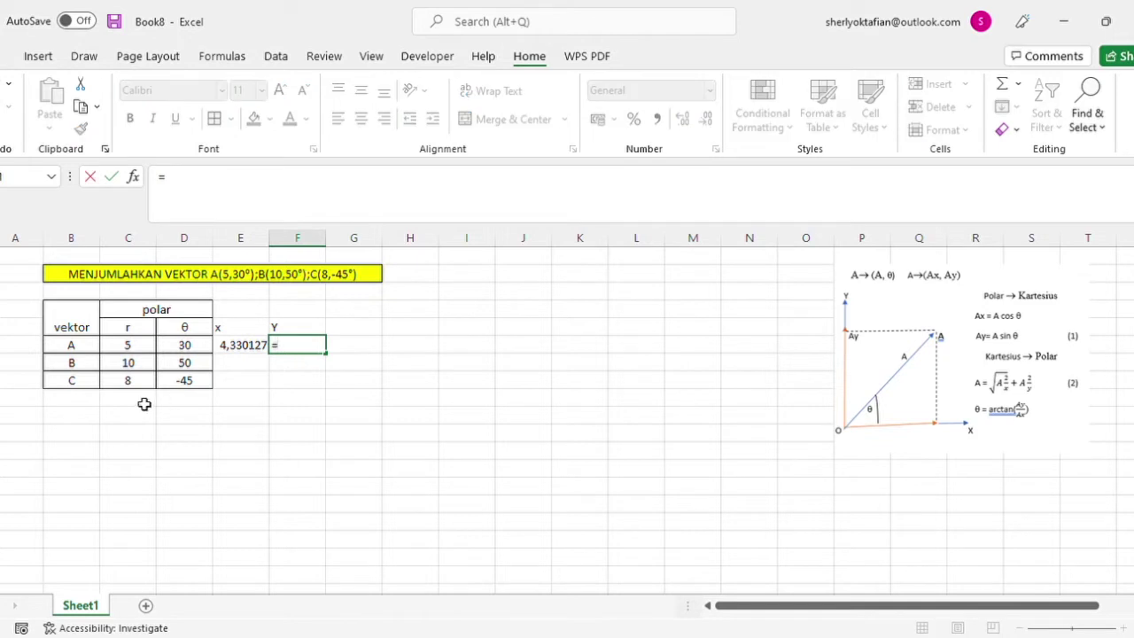
left_click(195, 350)
type("*")
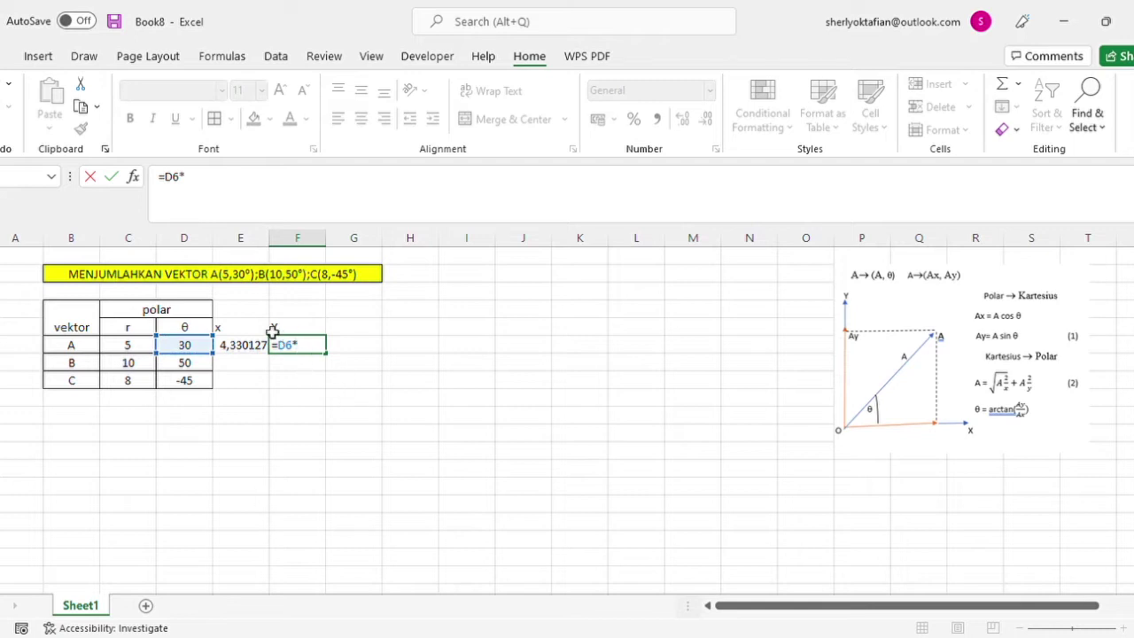
left_click(337, 327)
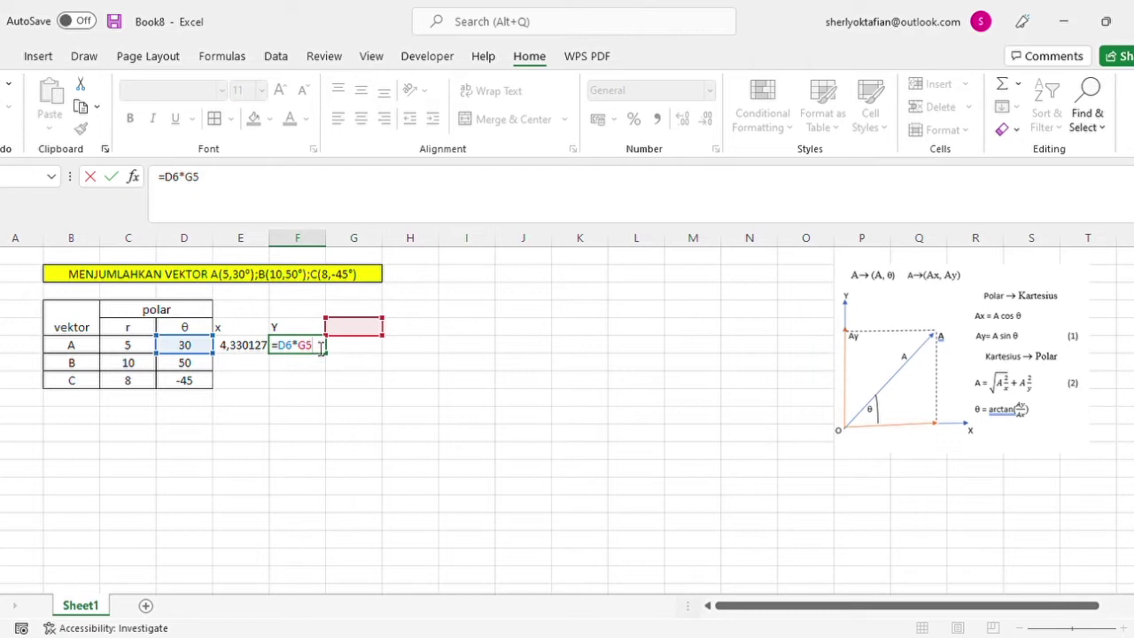
key("BackSpace")
key("BackSpace")
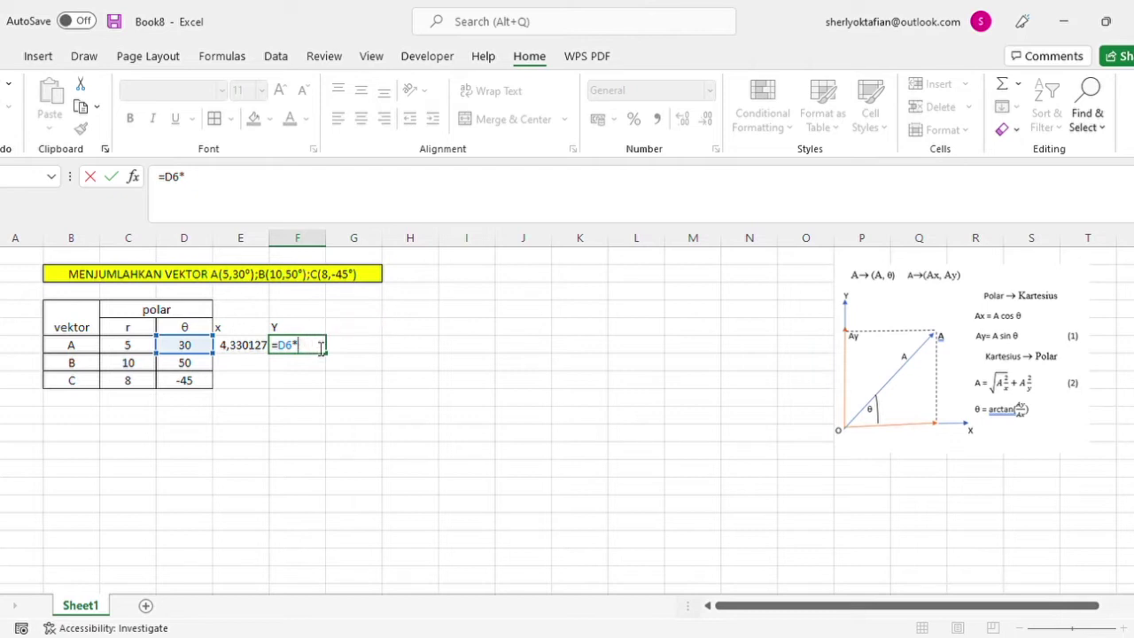
type("SIN(")
key("BackSpace")
key("BackSpace")
key("BackSpace")
key("BackSpace")
key("BackSpace")
key("BackSpace")
key("BackSpace")
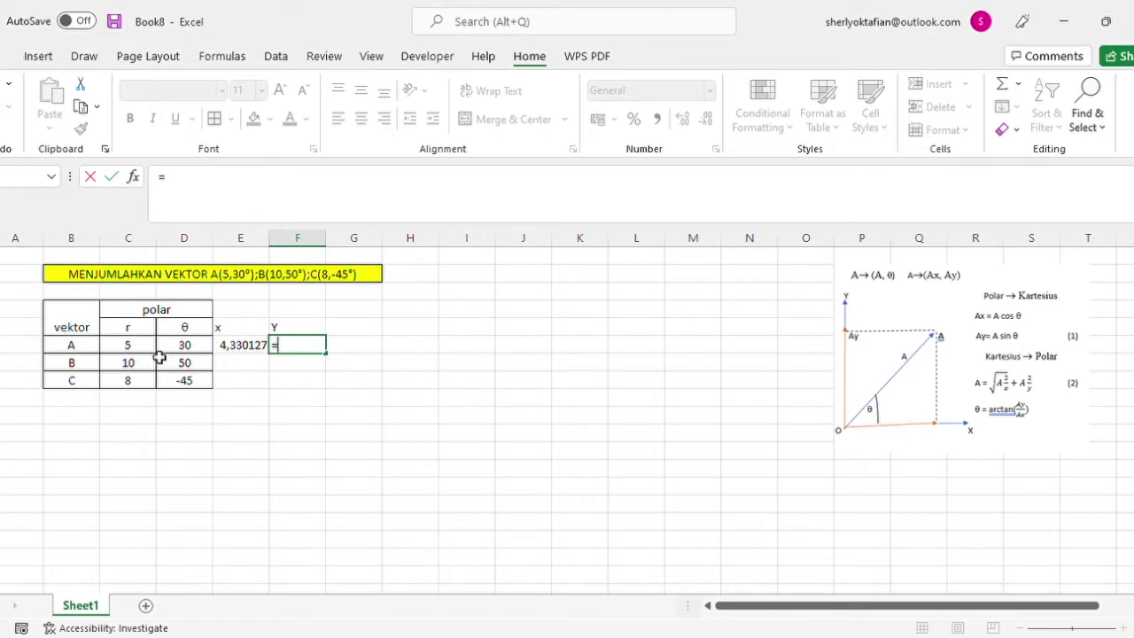
Complete vector A's Y formula as =C6*SIN(RADIANS(D6)), and fill the x and Y formulas down to vectors B and C.
left_click(154, 351)
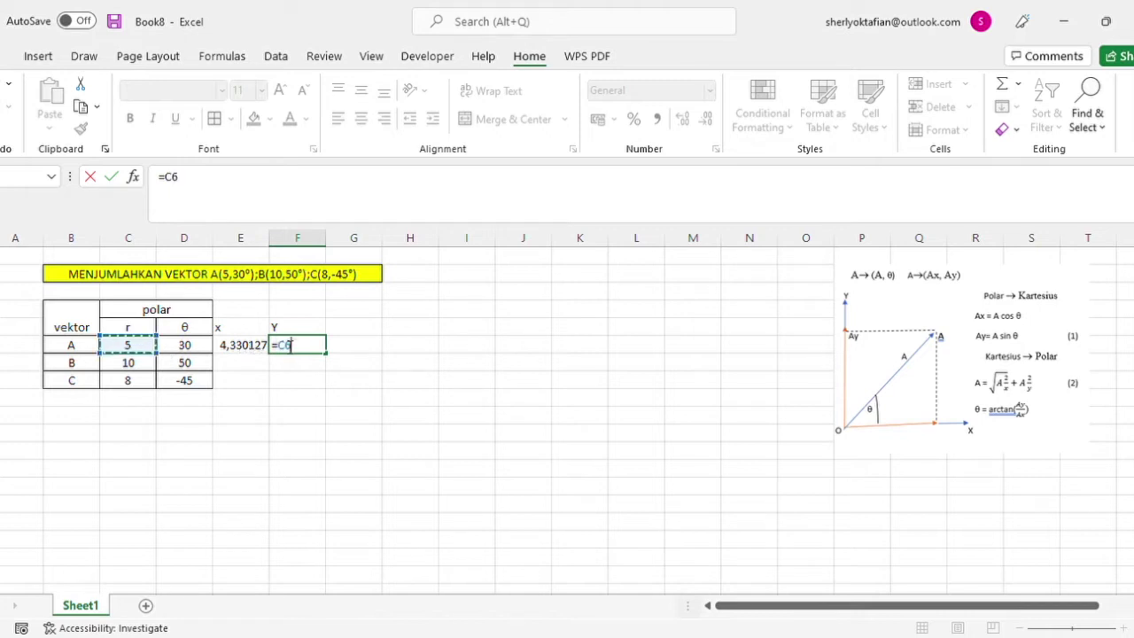
type("*SIN(")
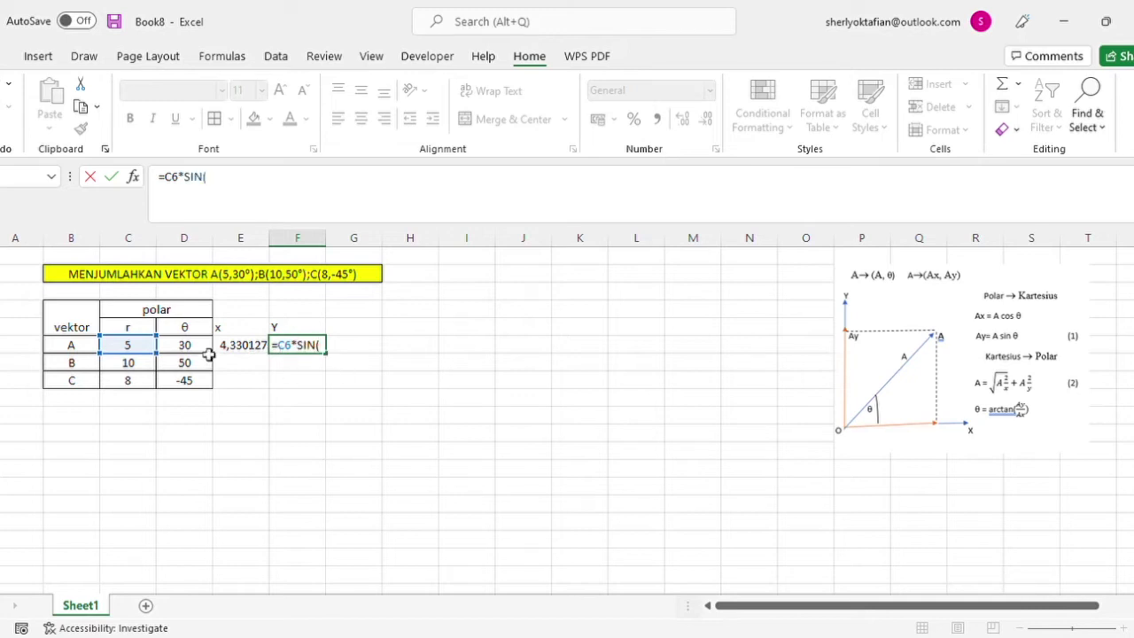
left_click(209, 352)
left_click(327, 354)
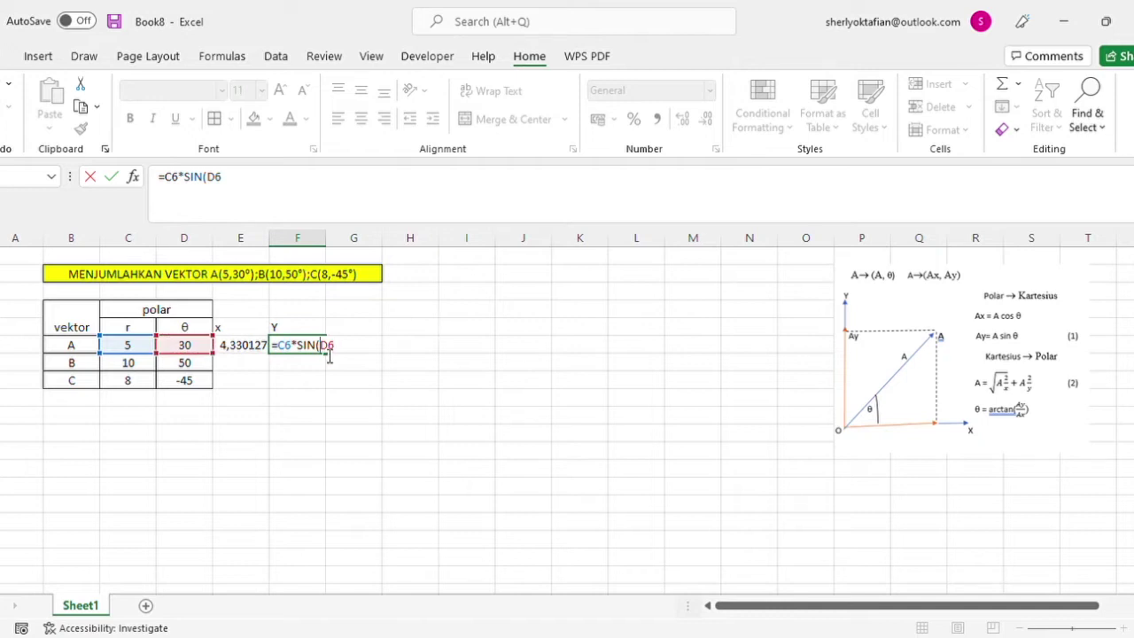
type("RADIANS(D6")
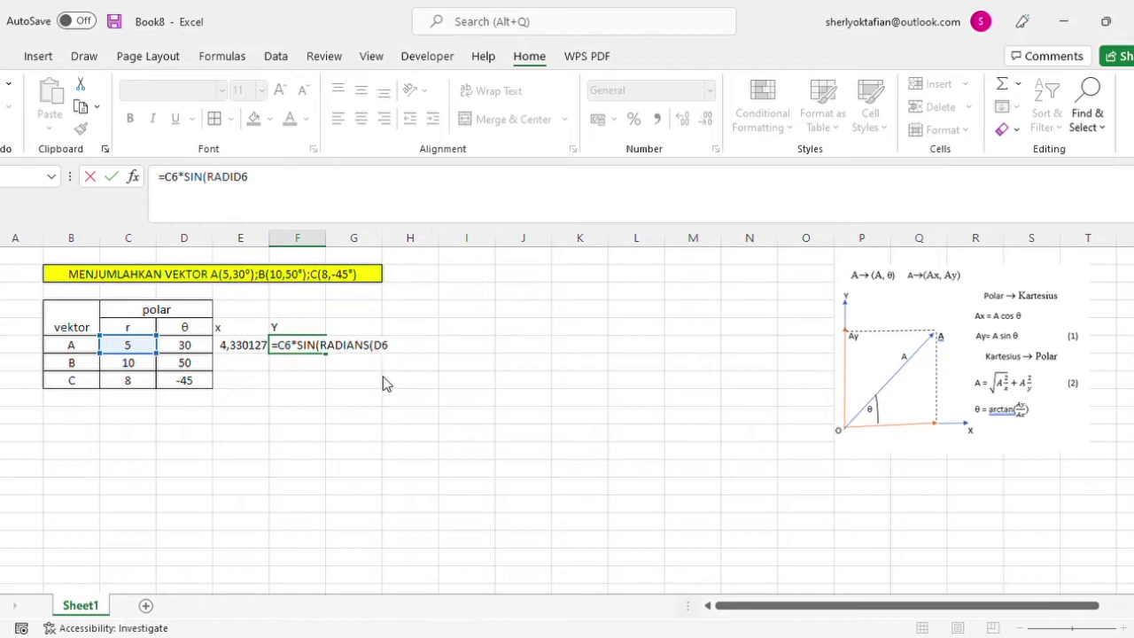
type(")0")
key("BackSpace")
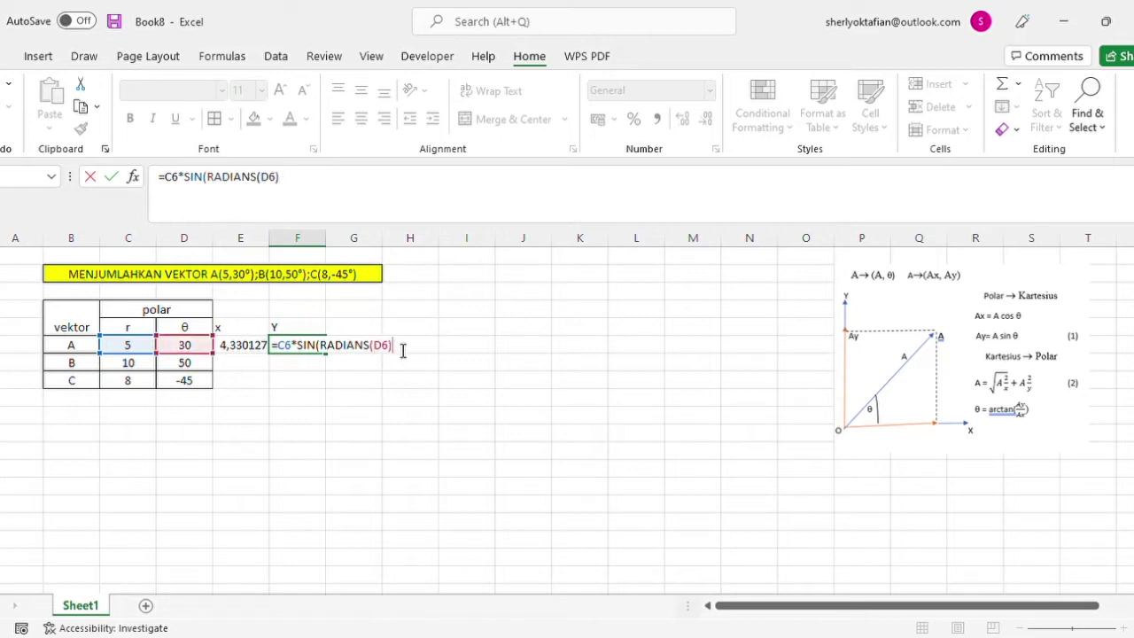
key("Return")
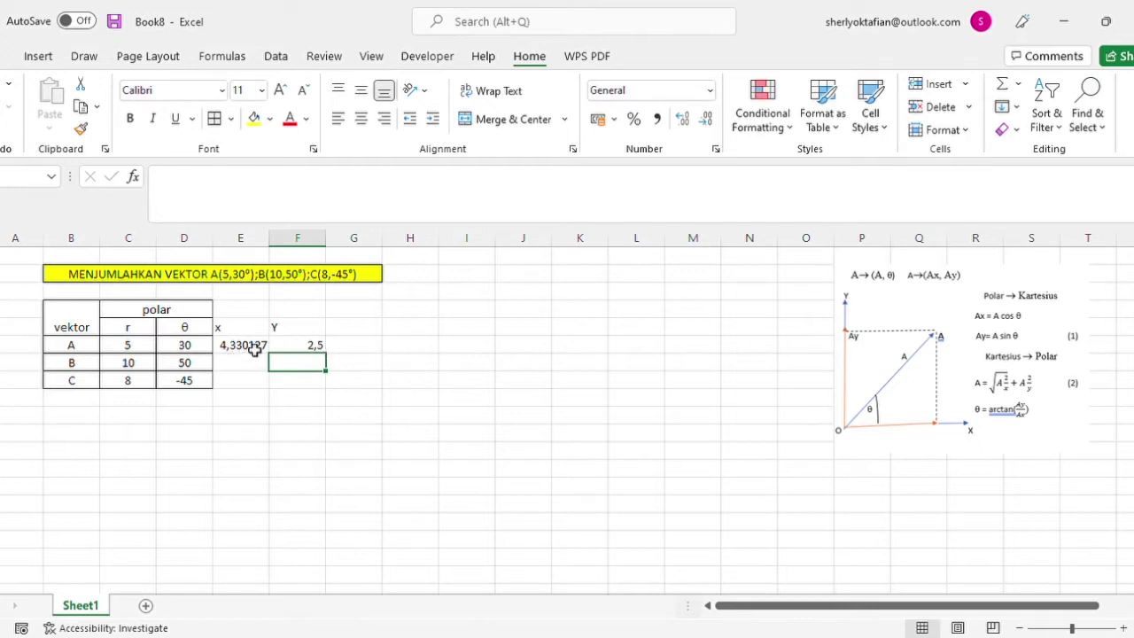
left_click(253, 347)
left_click_drag(269, 344, 333, 397)
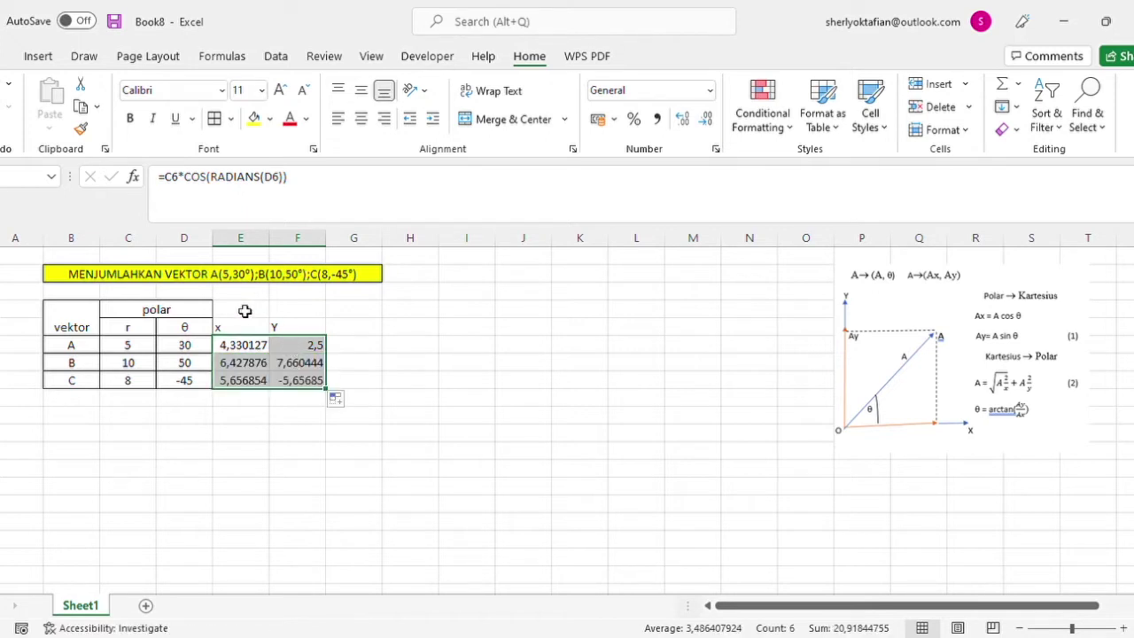
Merge and center the two cells above x and Y, and enter the group heading kartesius.
left_click(244, 311)
double_click(262, 312)
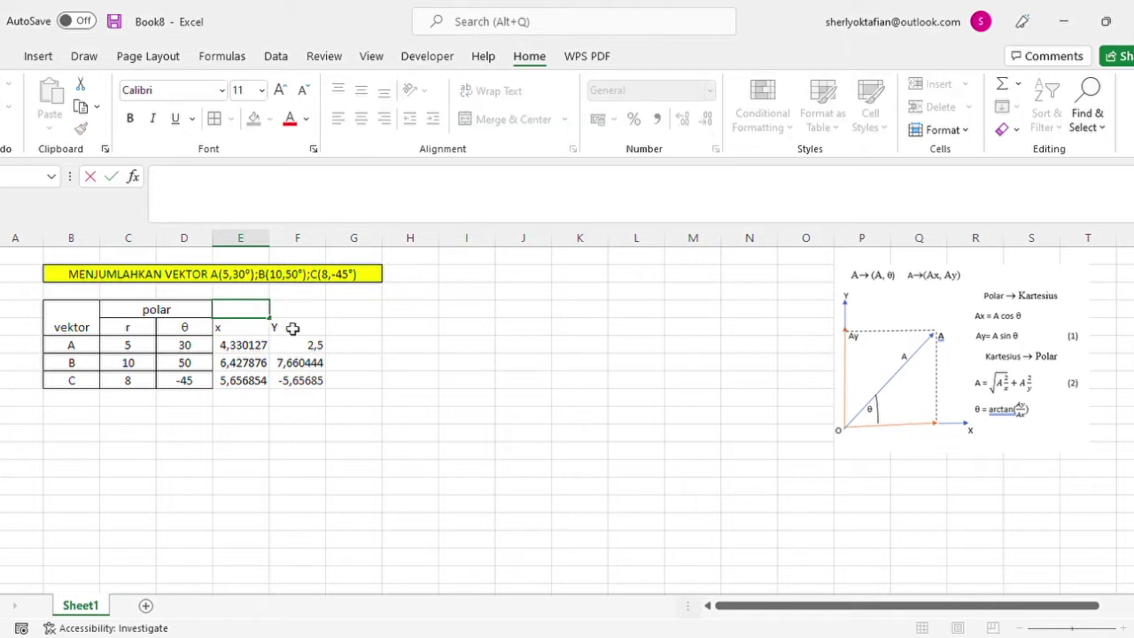
double_click(292, 329)
left_click(265, 317)
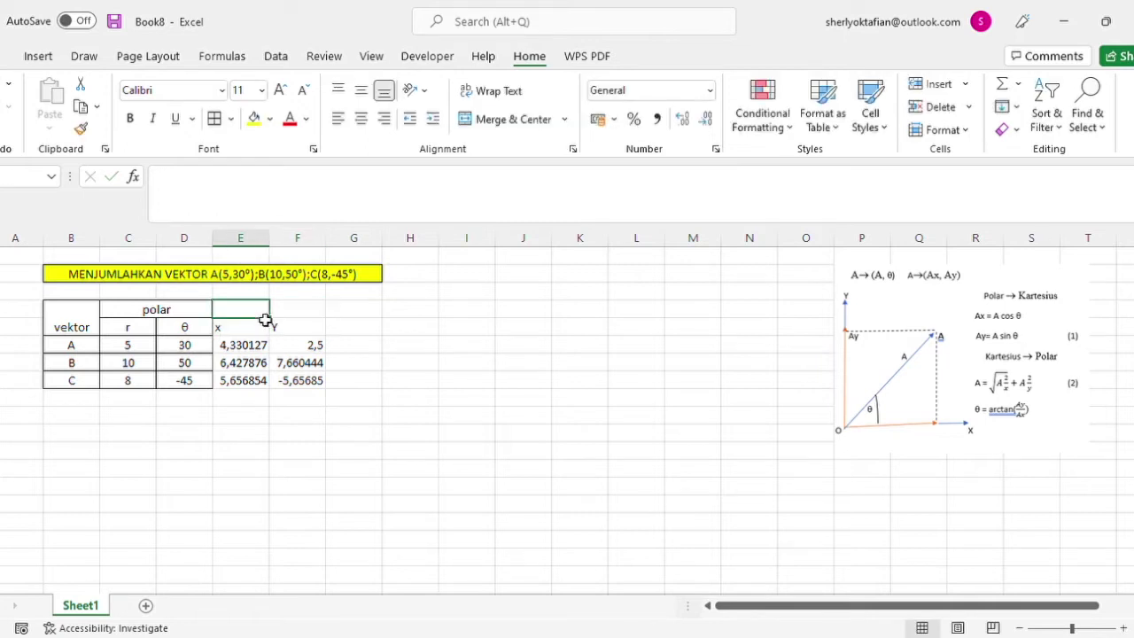
left_click_drag(265, 320, 293, 321)
left_click(509, 121)
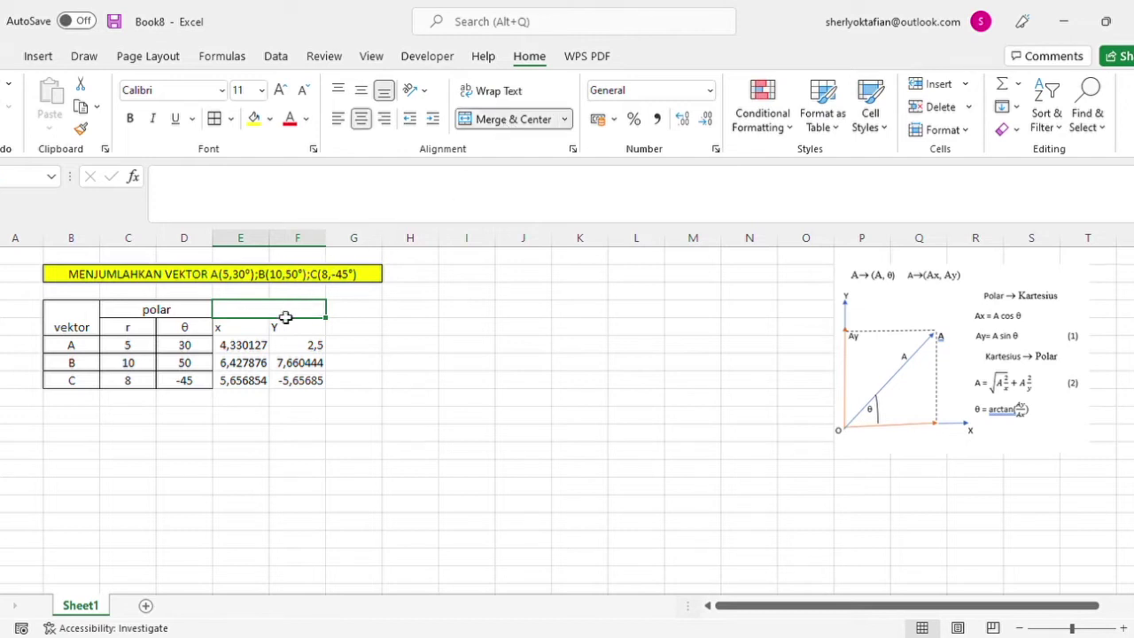
type("KA")
key("BackSpace")
key("BackSpace")
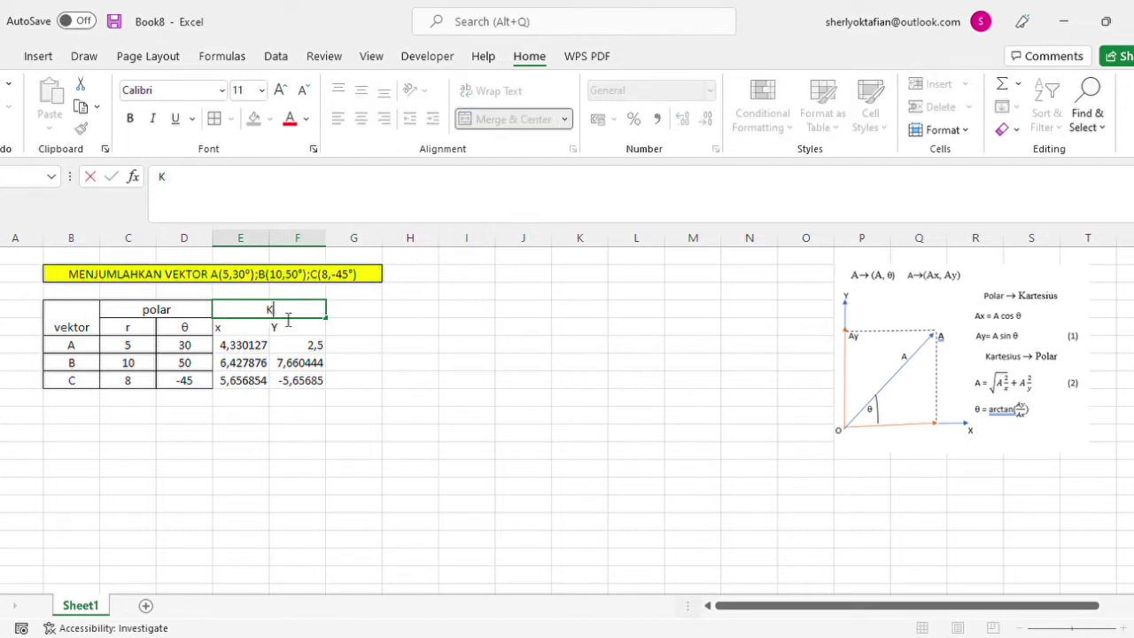
type("kartesius")
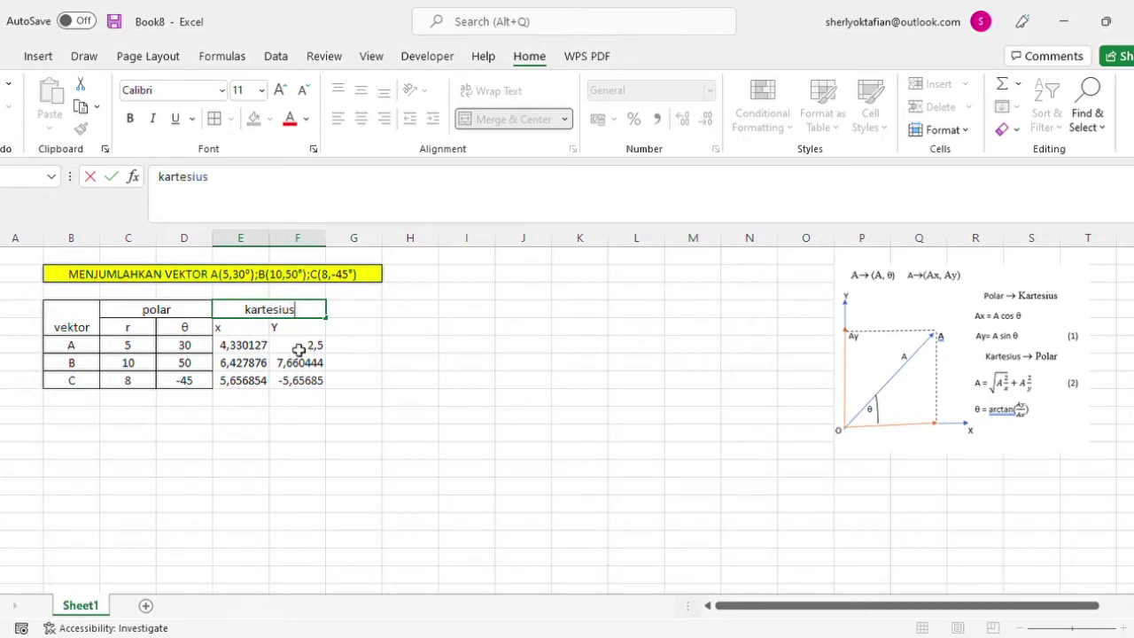
left_click(278, 340)
left_click_drag(277, 340, 259, 315)
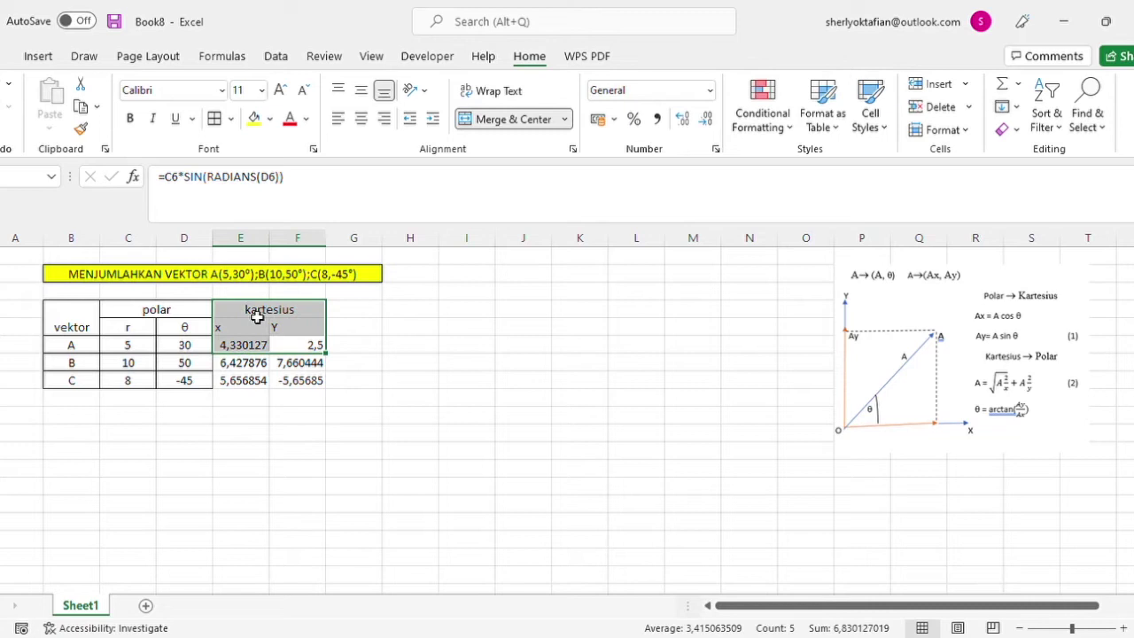
left_click(257, 316)
key("F2")
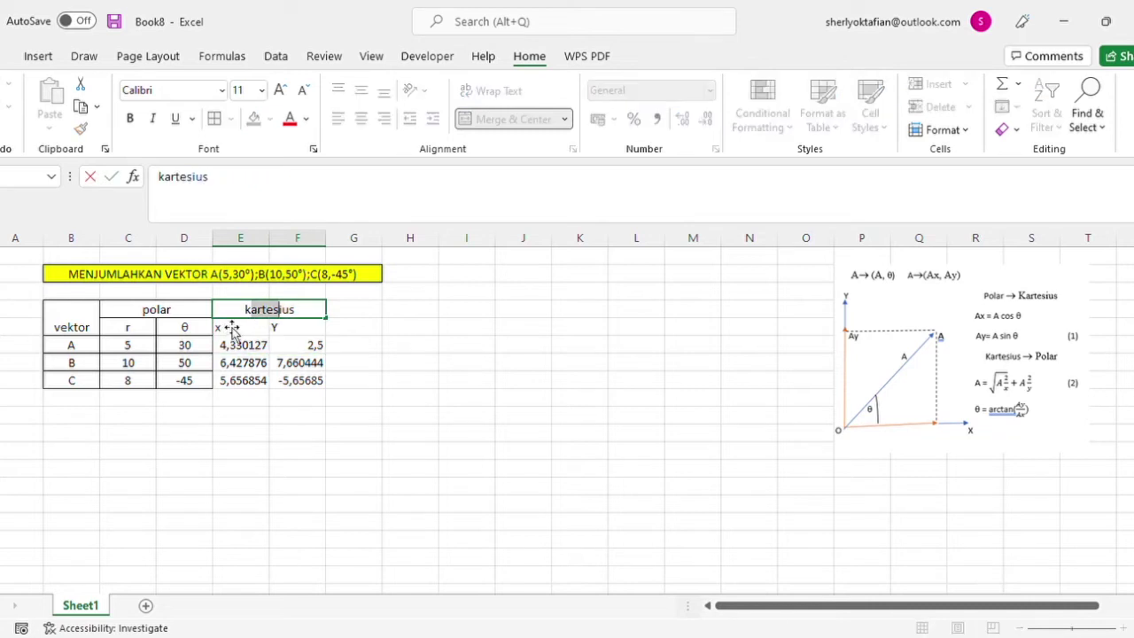
Show the x and Y values of vectors A, B and C with one decimal place.
left_click_drag(248, 347, 296, 380)
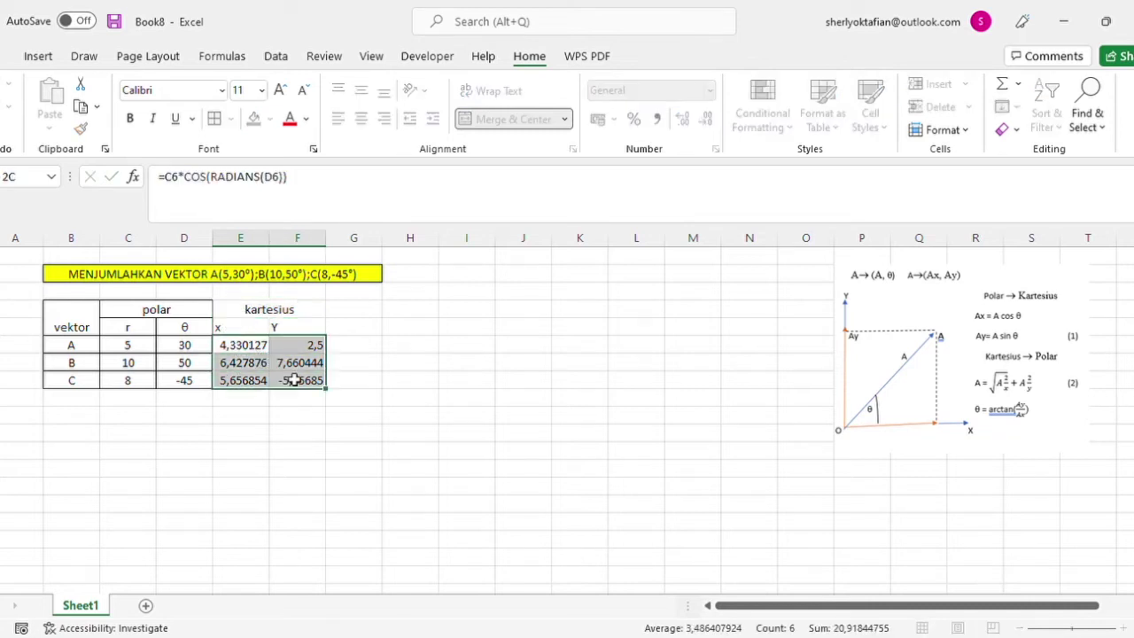
left_click(706, 119)
left_click(706, 119)
left_click(706, 119)
left_click(706, 120)
left_click(705, 120)
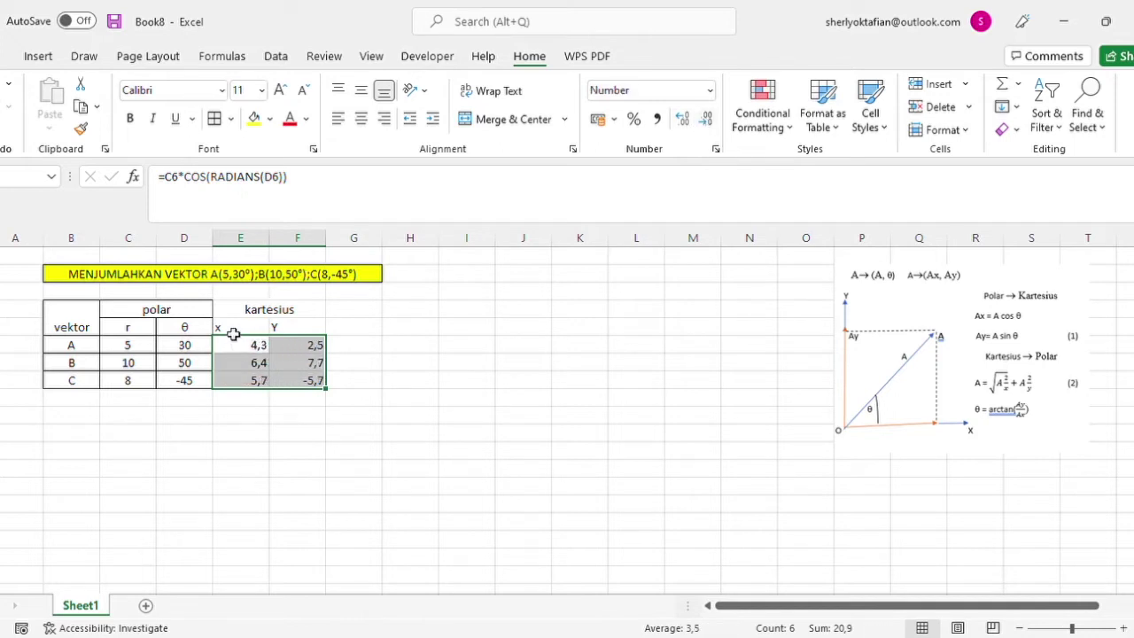
Center the x and Y headings with their values, and add borders to all cells of the kartesius section.
left_click_drag(233, 333, 293, 381)
left_click(360, 119)
left_click_drag(248, 311, 301, 386)
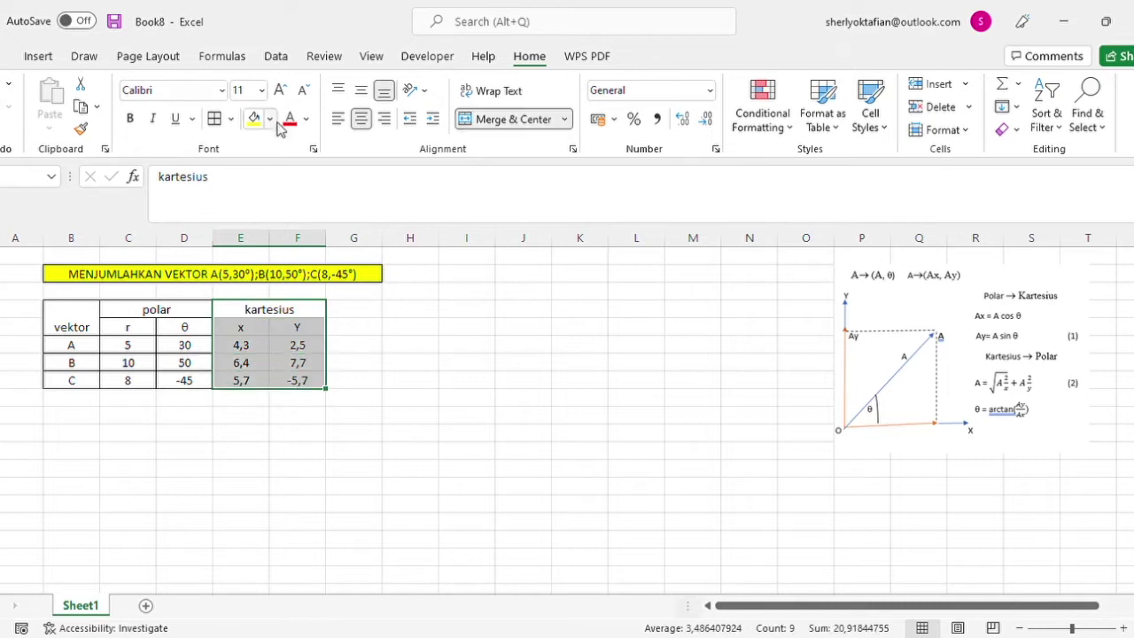
left_click(215, 118)
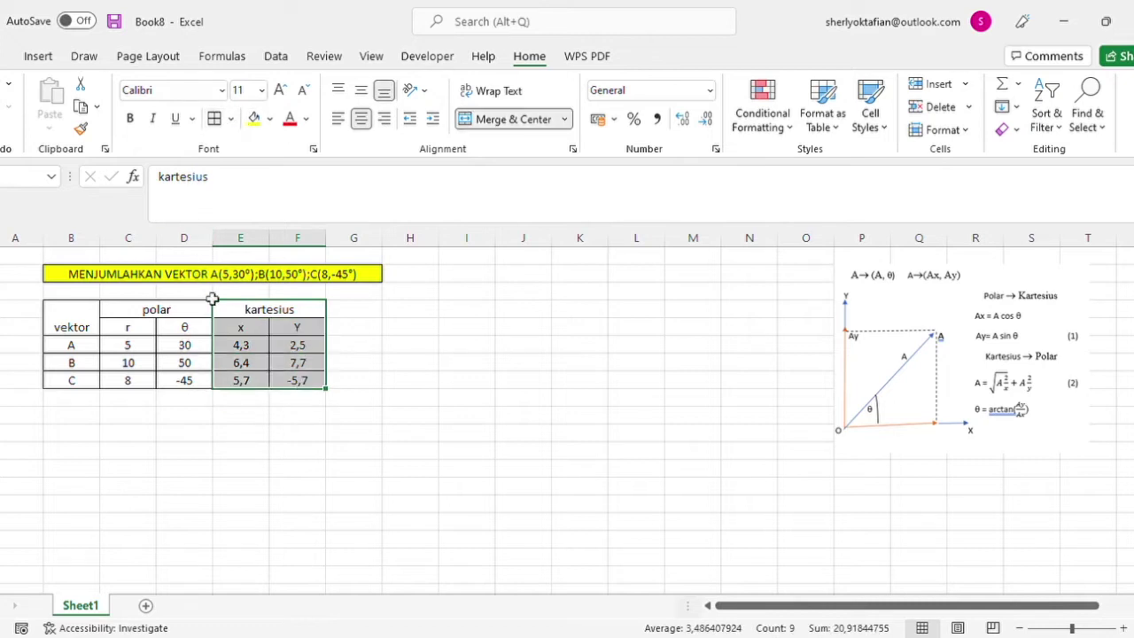
Add a row labelled R below vector C and sum the x and Y components of the three vectors in it.
left_click(131, 400)
left_click(86, 407)
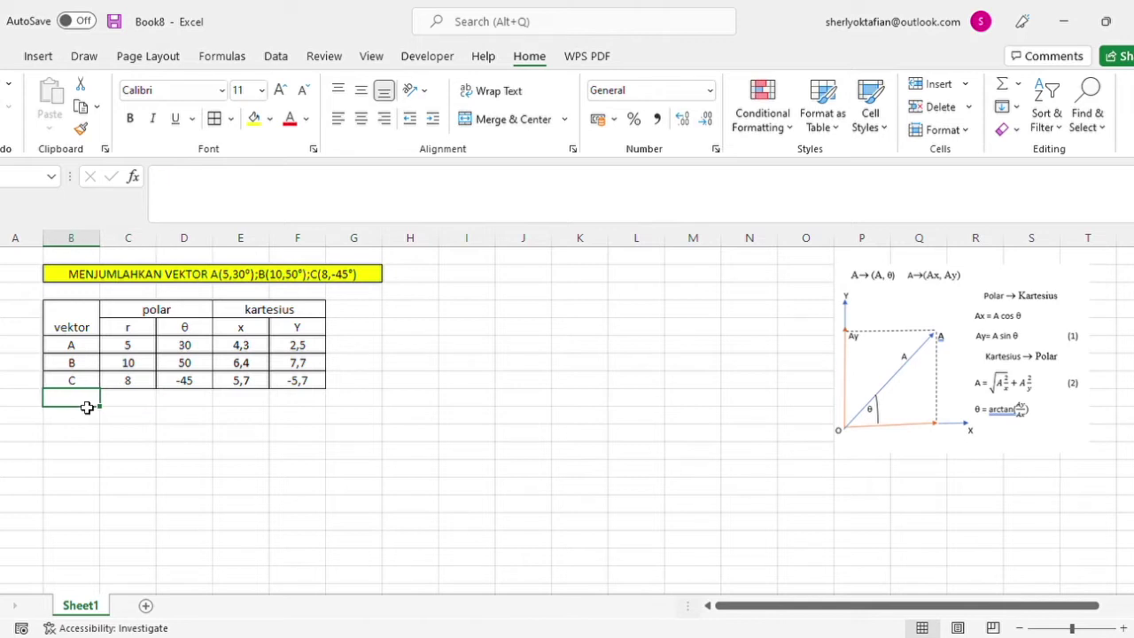
type("R")
left_click(248, 413)
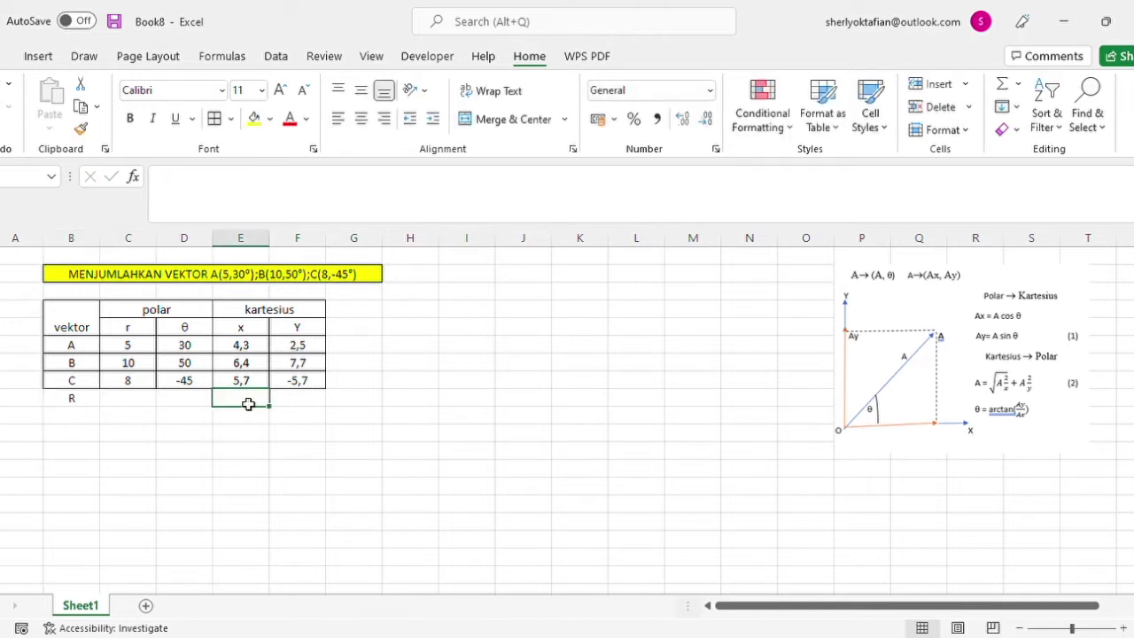
left_click(258, 329)
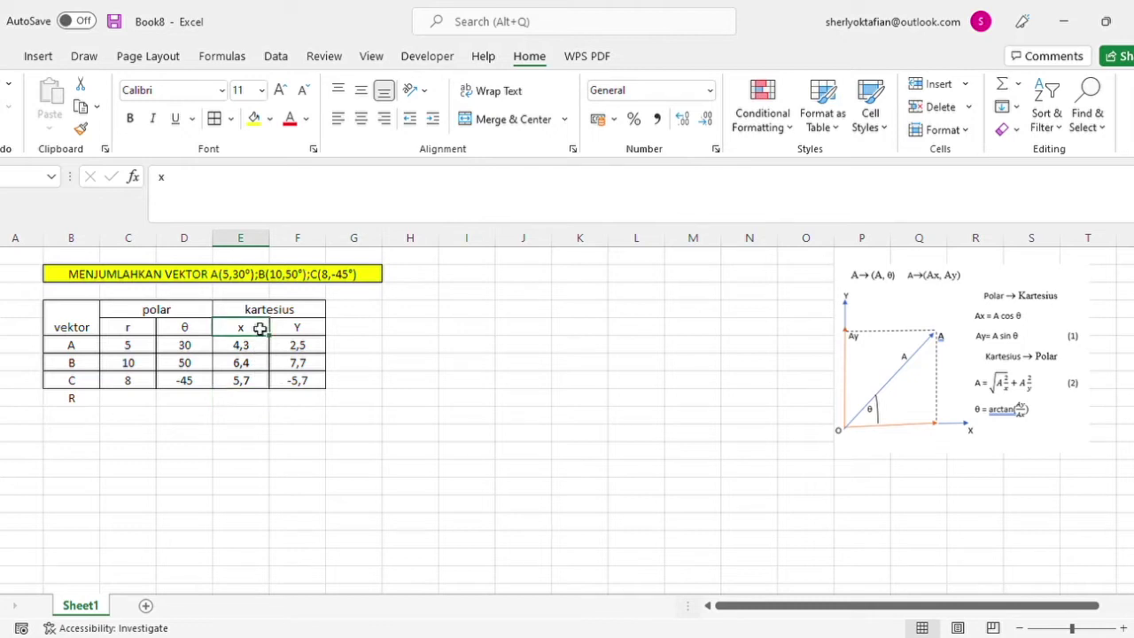
left_click_drag(252, 347, 304, 397)
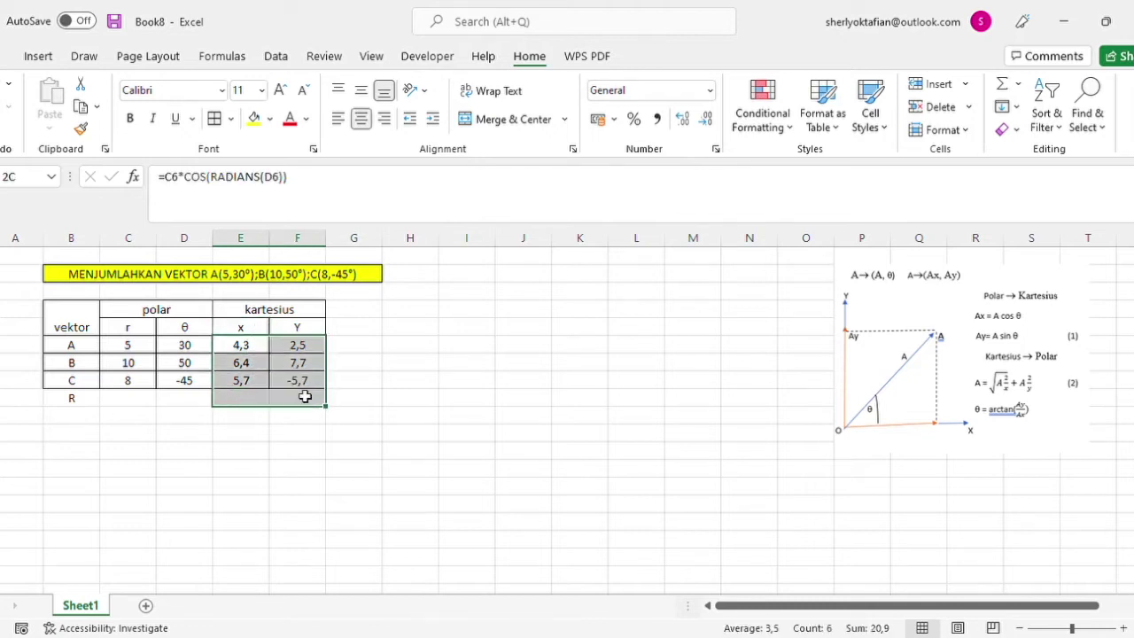
left_click(1000, 88)
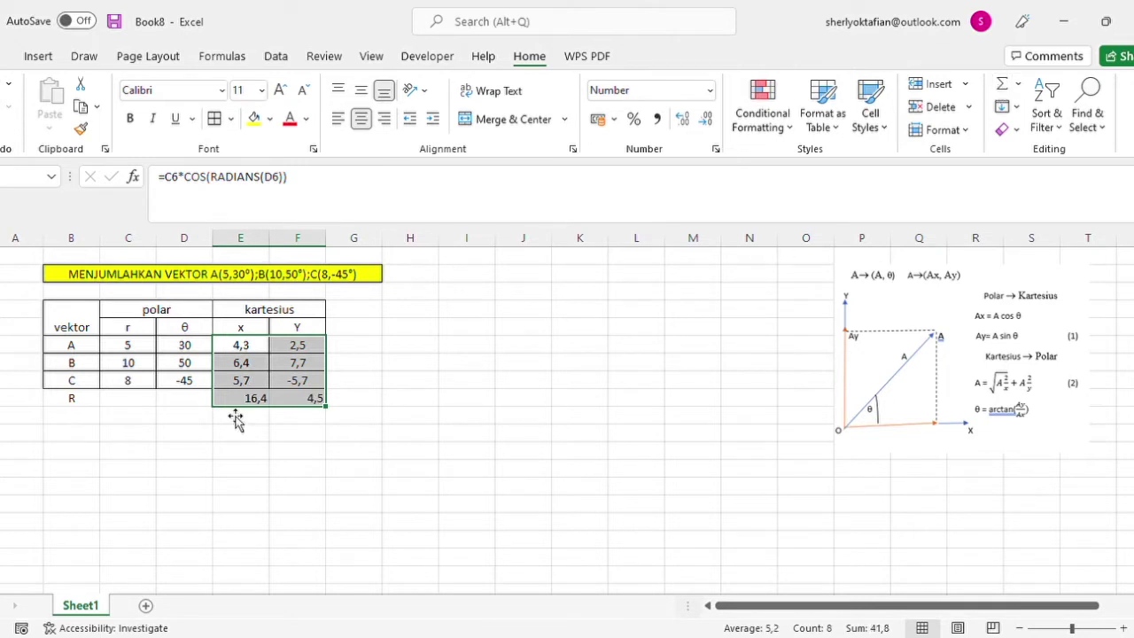
Calculate the magnitude r of the resultant R with the formula =SQRT(E9^2+F9^2).
left_click(128, 407)
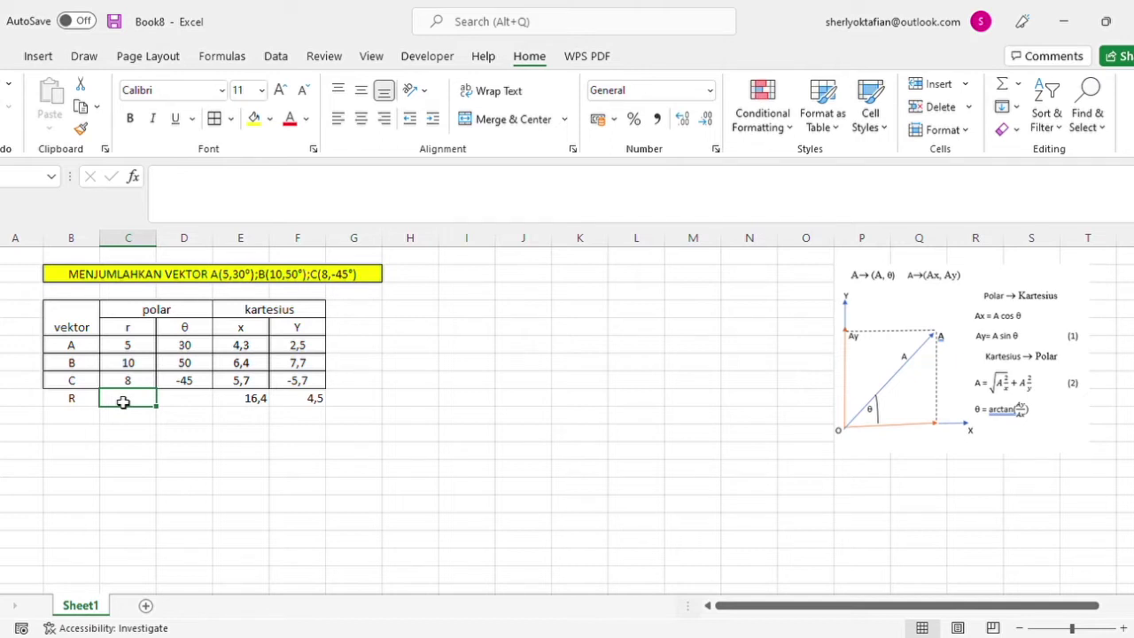
type("=")
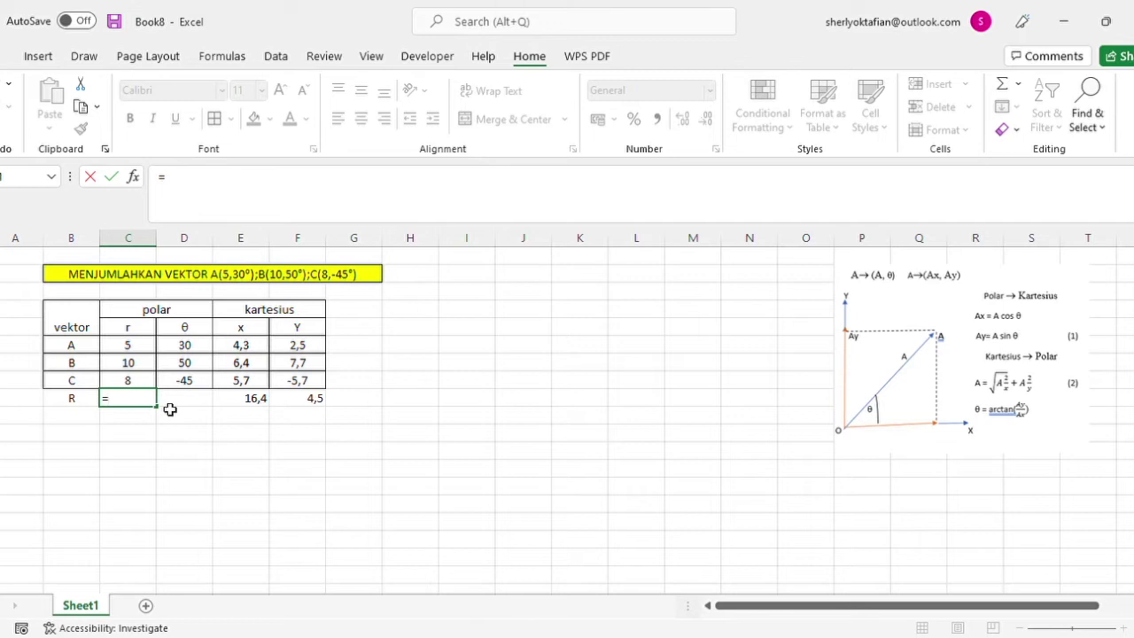
type("S")
type("QRT")
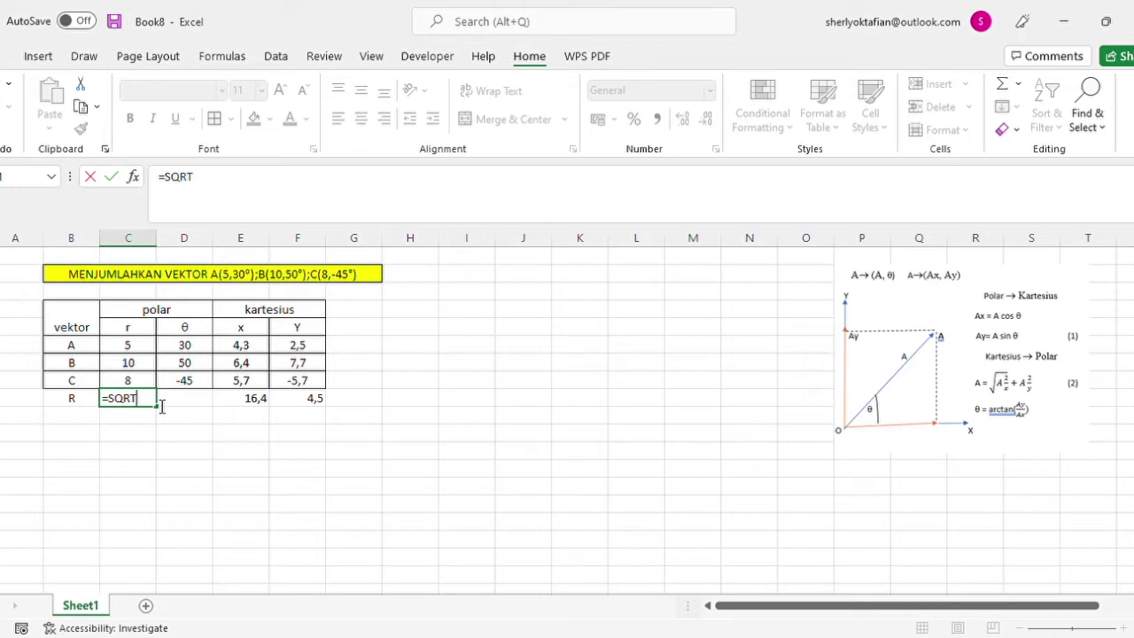
type("(")
left_click(240, 404)
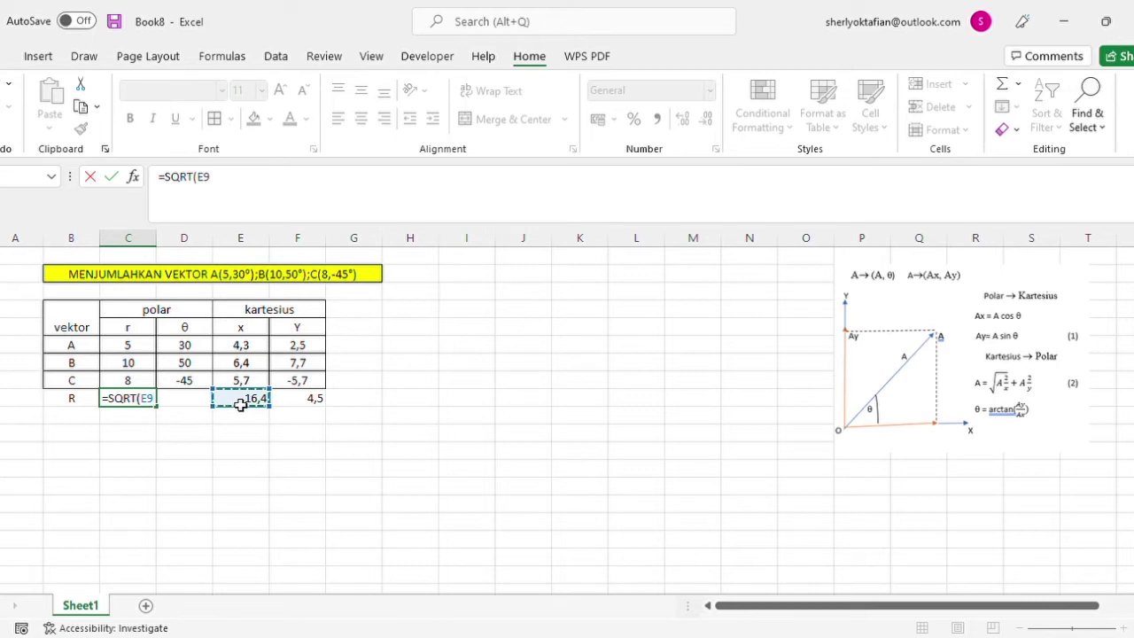
type("^2")
type("+")
left_click(318, 404)
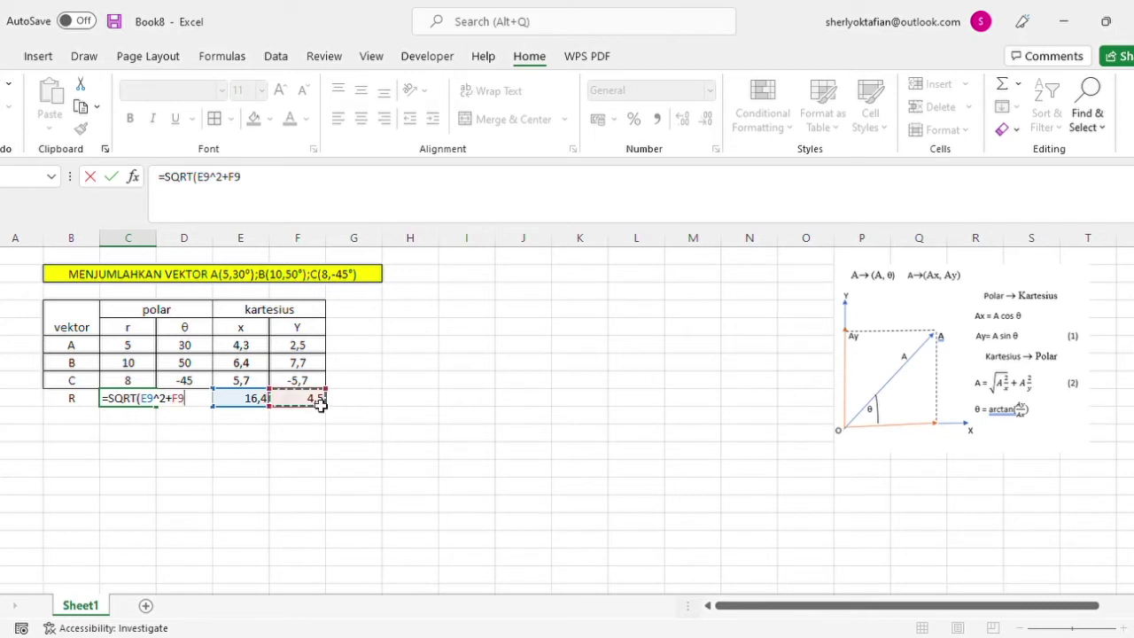
type("^2)")
key("Return")
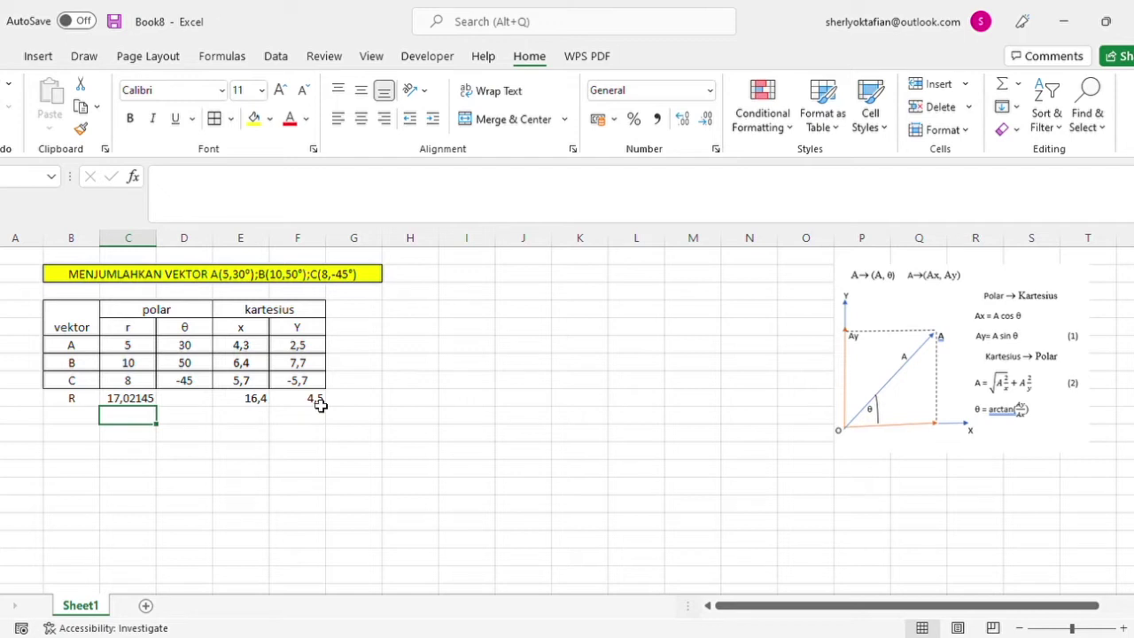
Calculate the angle θ of the resultant R with the formula =ATAN(F9/E9).
left_click(185, 404)
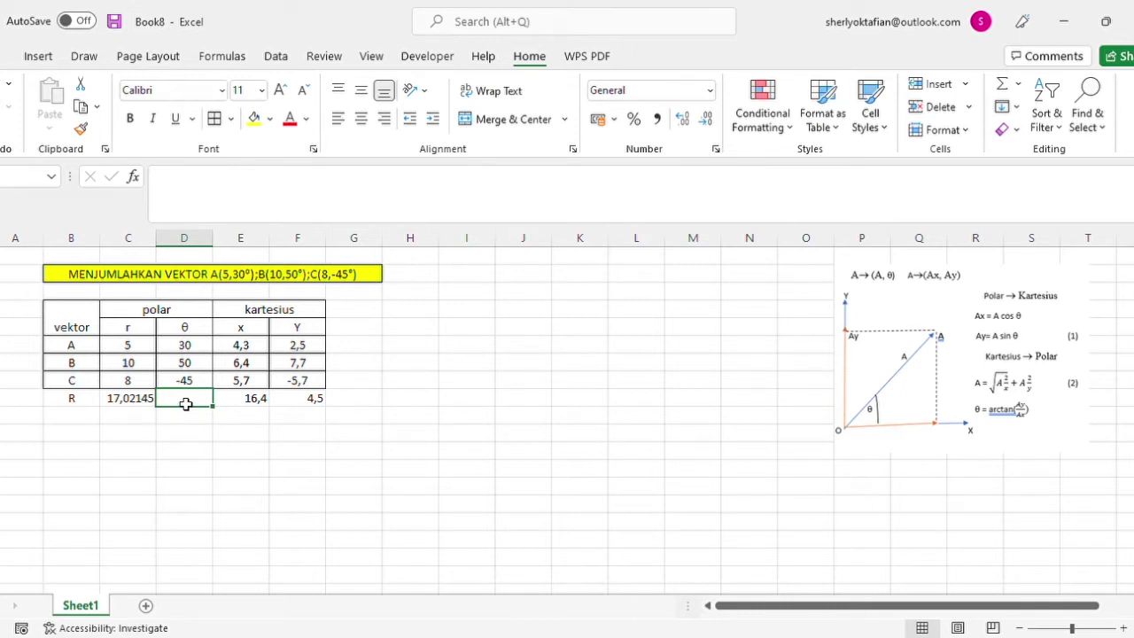
type("=")
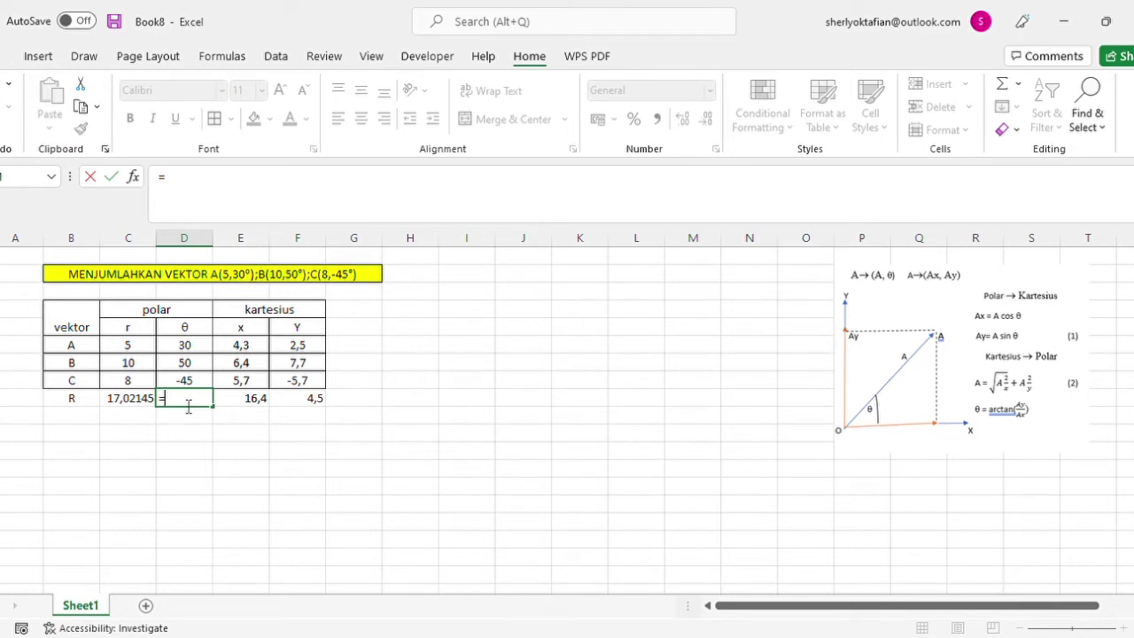
type("ATAN(")
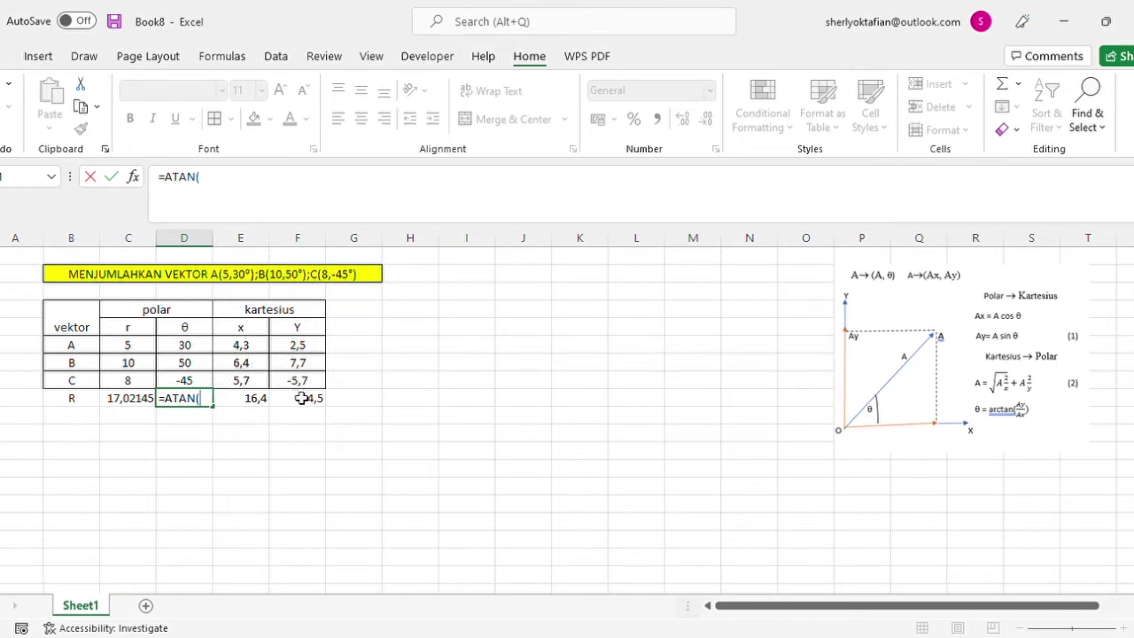
left_click(257, 398)
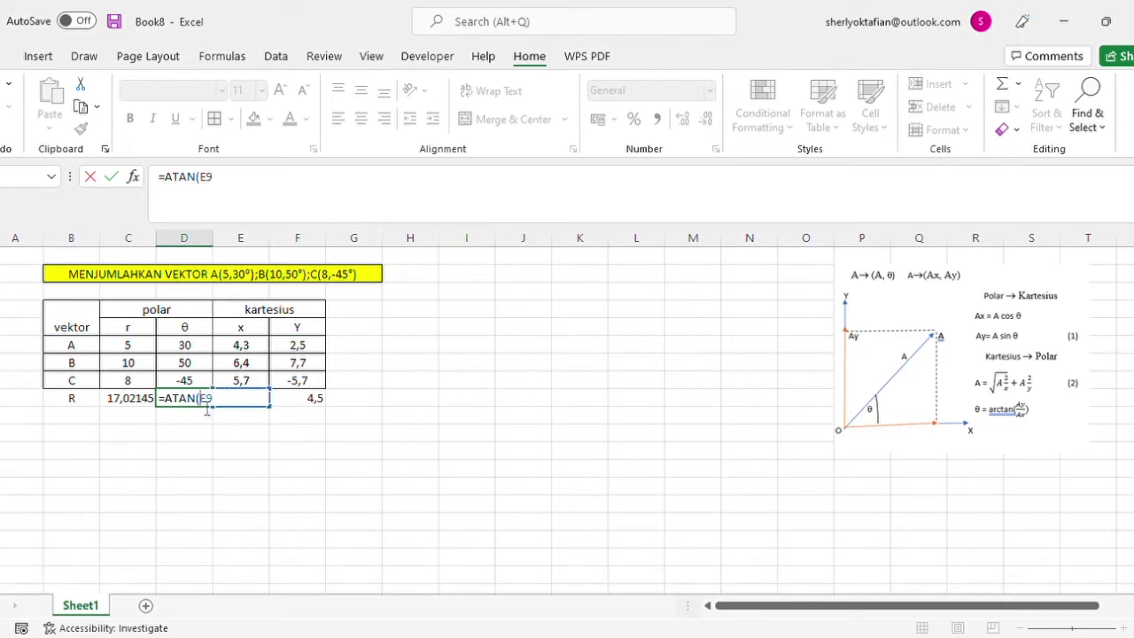
left_click(309, 406)
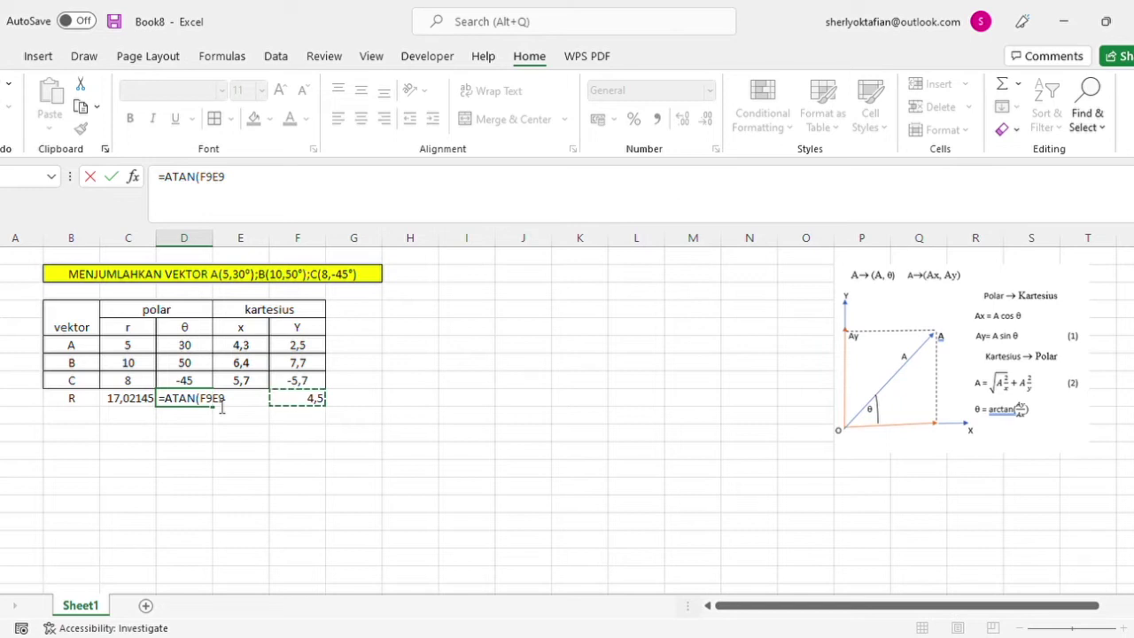
key("Left")
key("Left")
type("/")
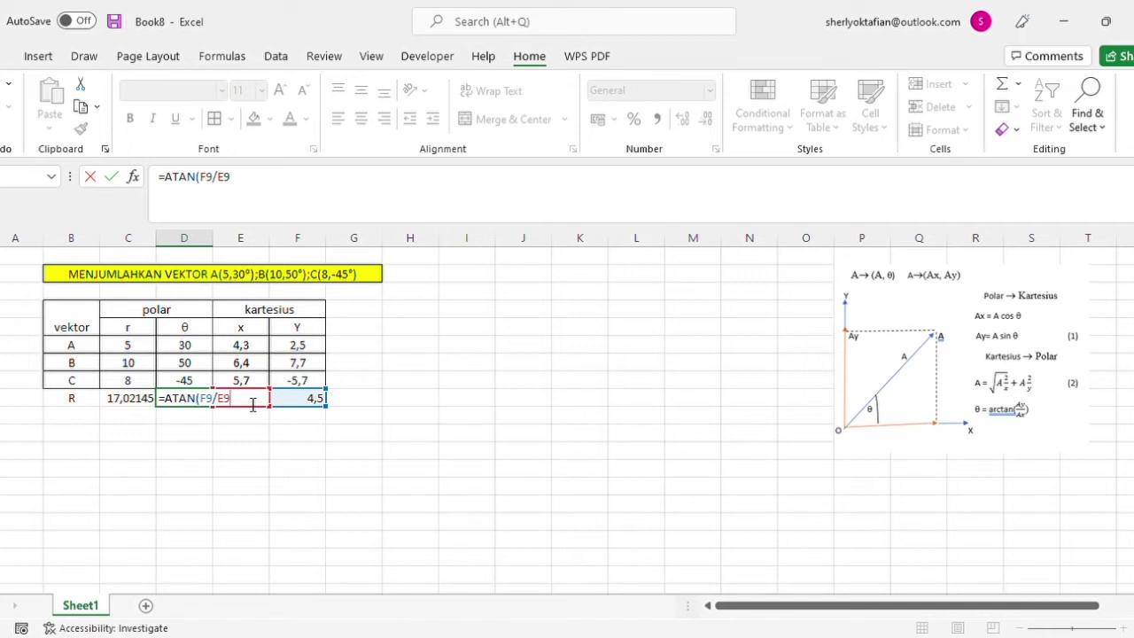
type(")")
key("Return")
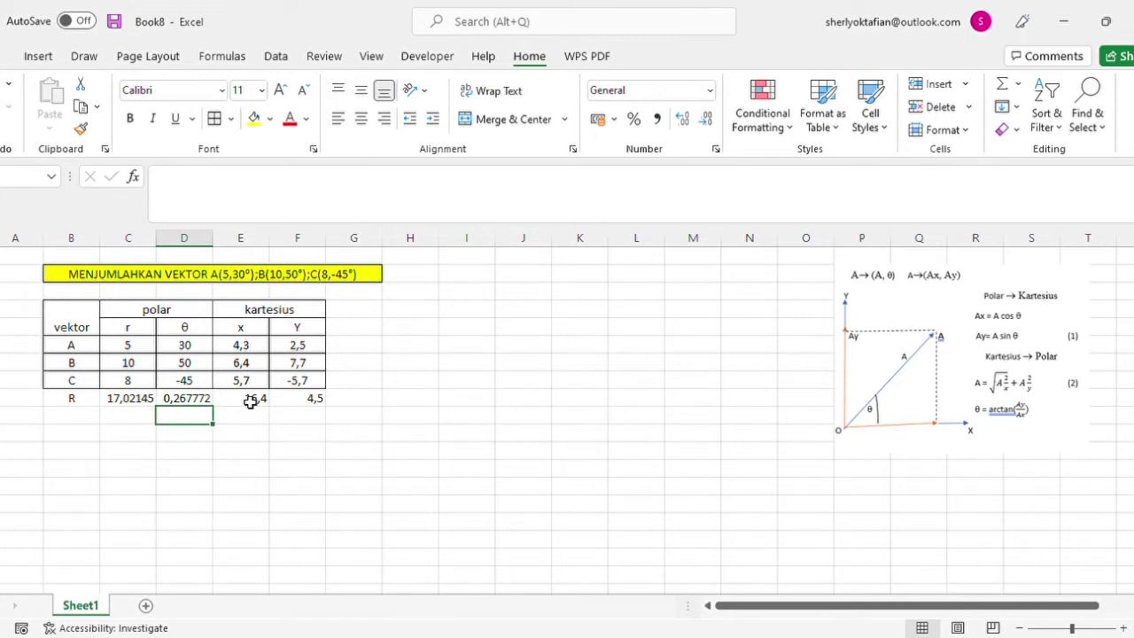
Convert the resultant's angle to degrees by changing its formula to =DEGREES(ATAN(F9/E9)).
left_click(202, 398)
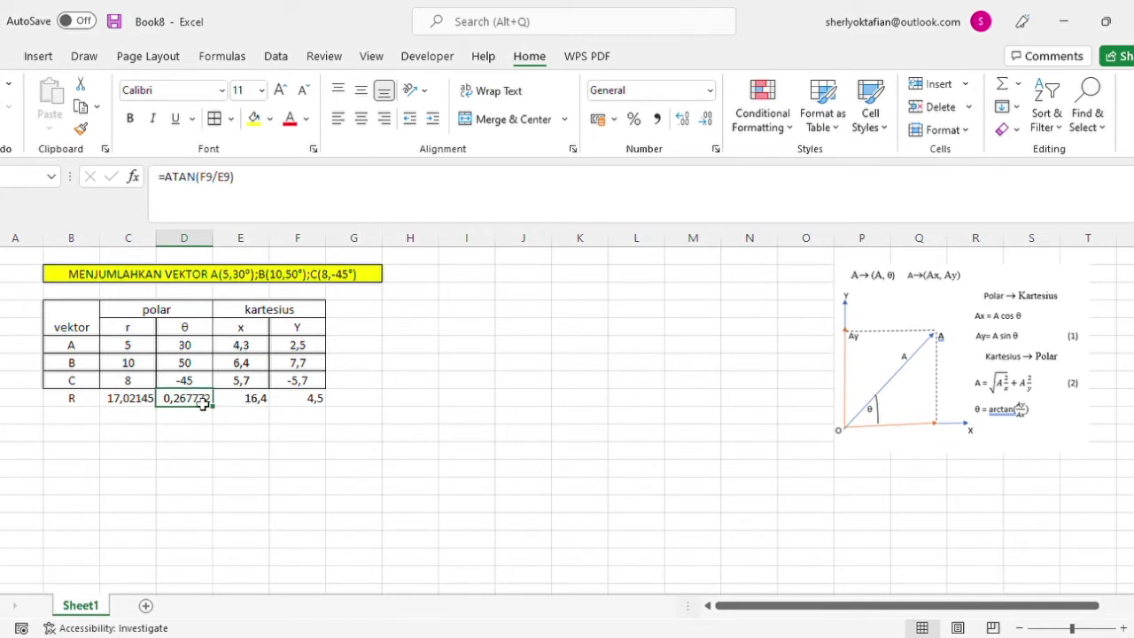
double_click(203, 403)
left_click(171, 403)
type("DE")
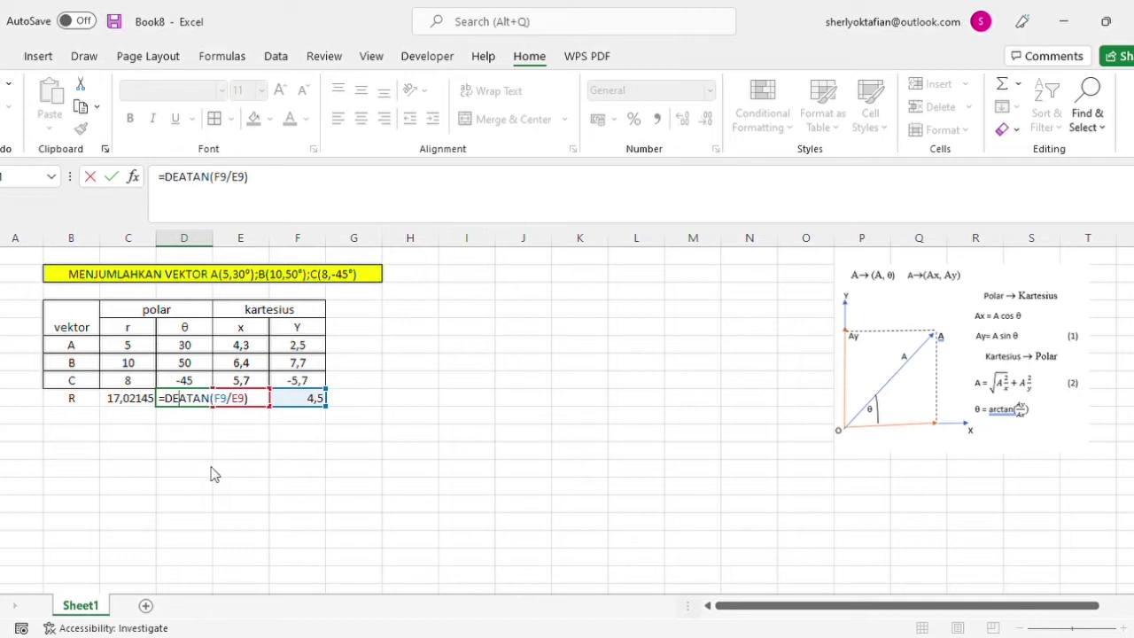
type("GREES(")
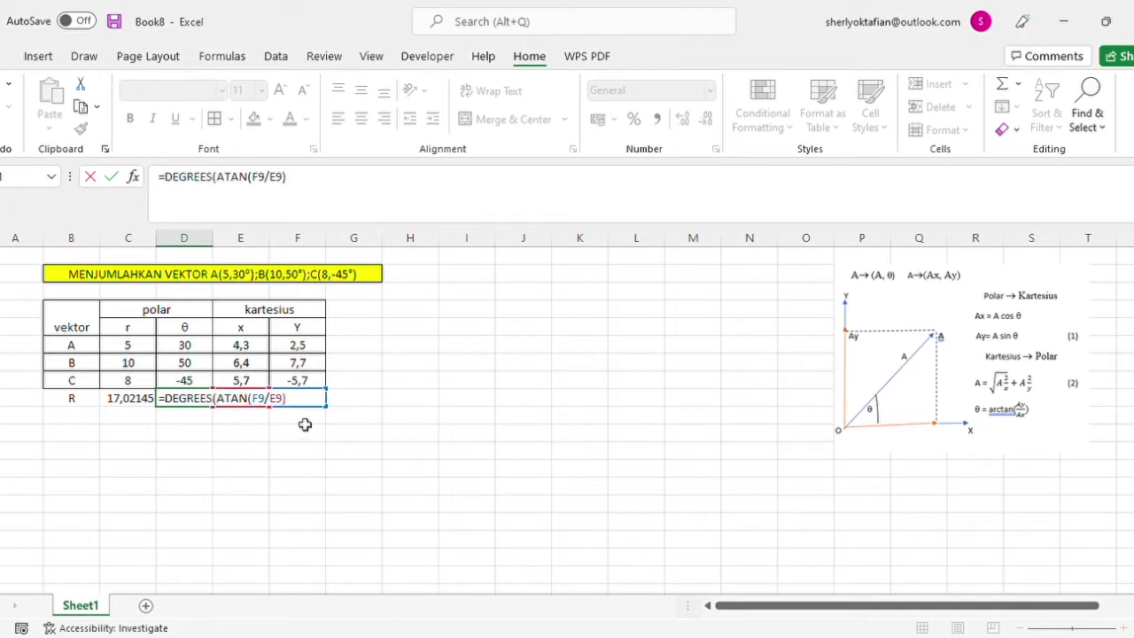
key("Return")
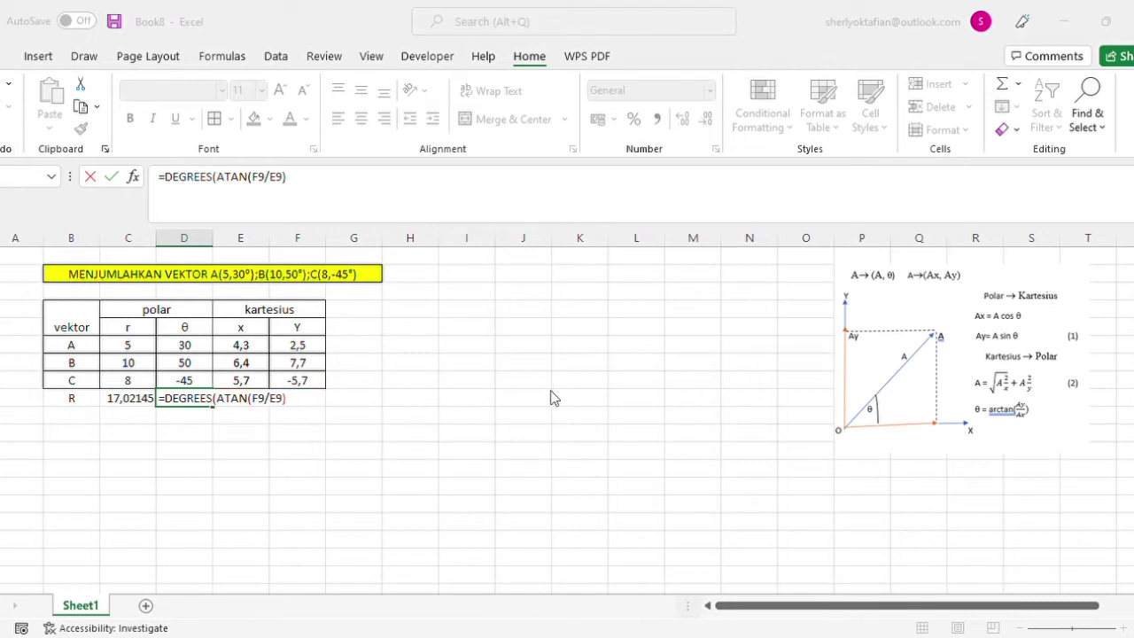
key("Return")
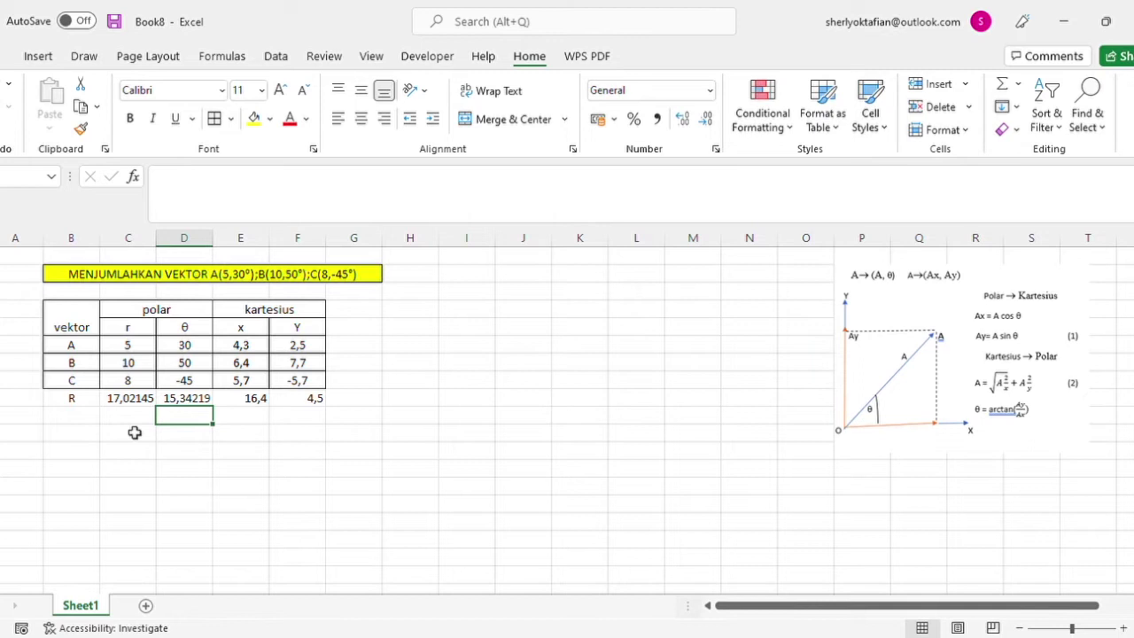
Show the r and θ values in row R as whole numbers without decimals.
left_click_drag(94, 400, 193, 400)
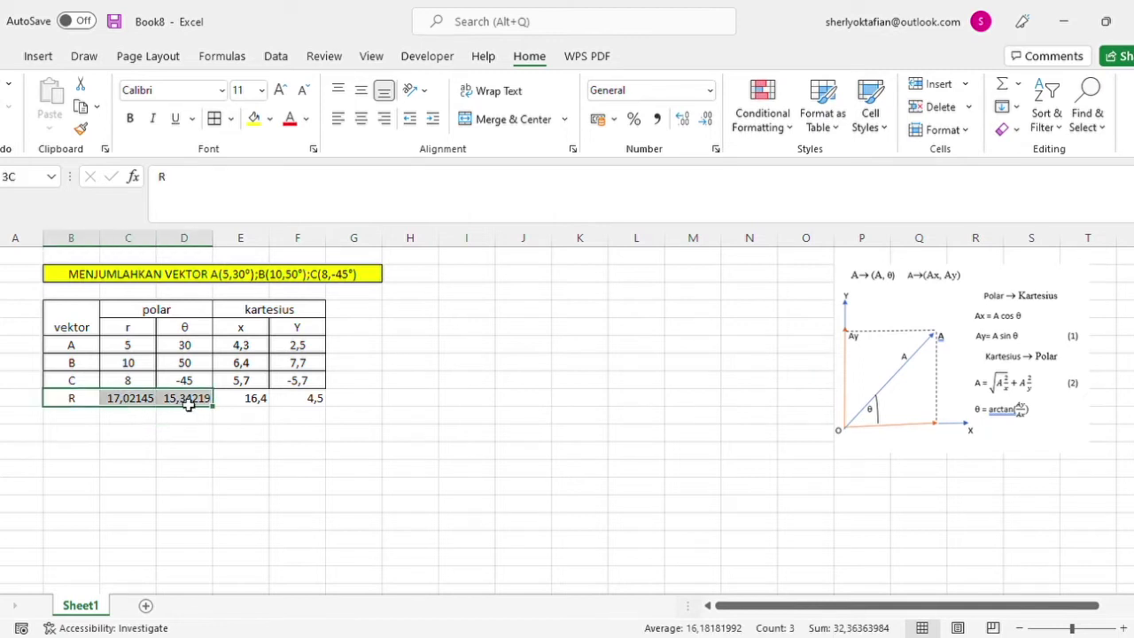
left_click(154, 401)
left_click_drag(155, 403, 183, 399)
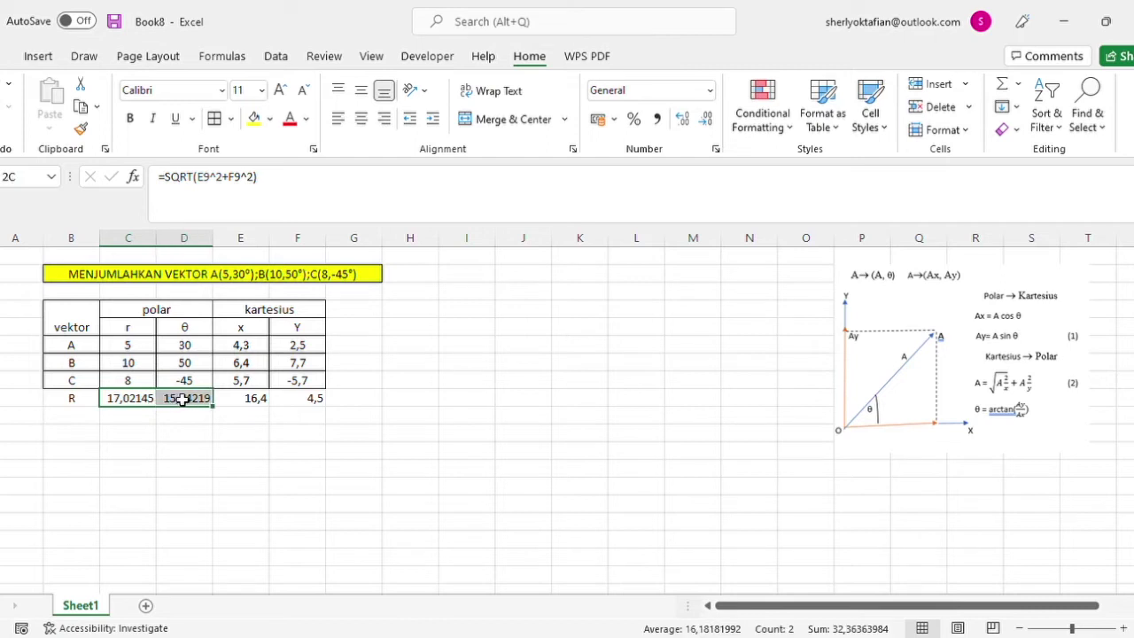
left_click(706, 118)
left_click(707, 119)
left_click(707, 118)
left_click(706, 118)
left_click(707, 119)
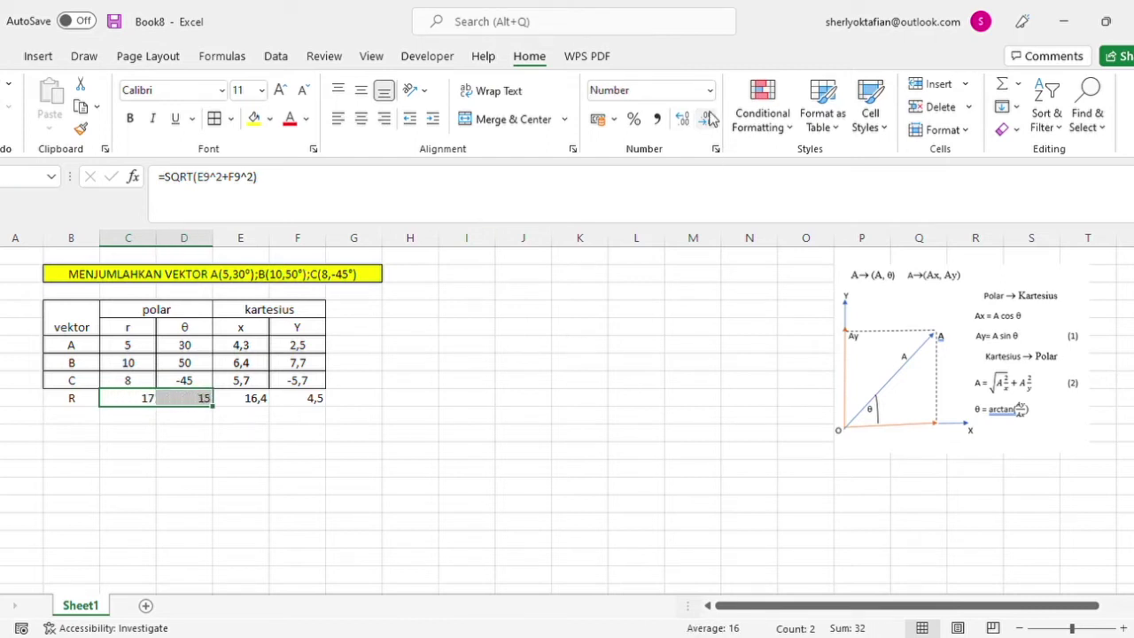
Apply all borders to row R in B9:F9 and center its contents.
left_click(95, 401)
left_click_drag(105, 402, 278, 399)
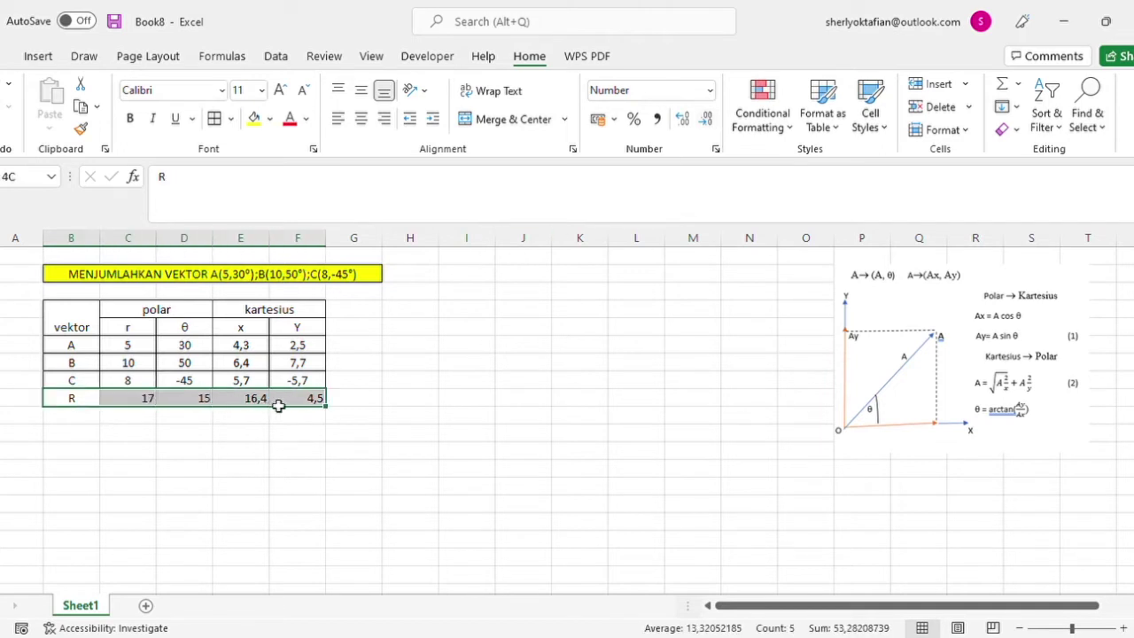
left_click(213, 121)
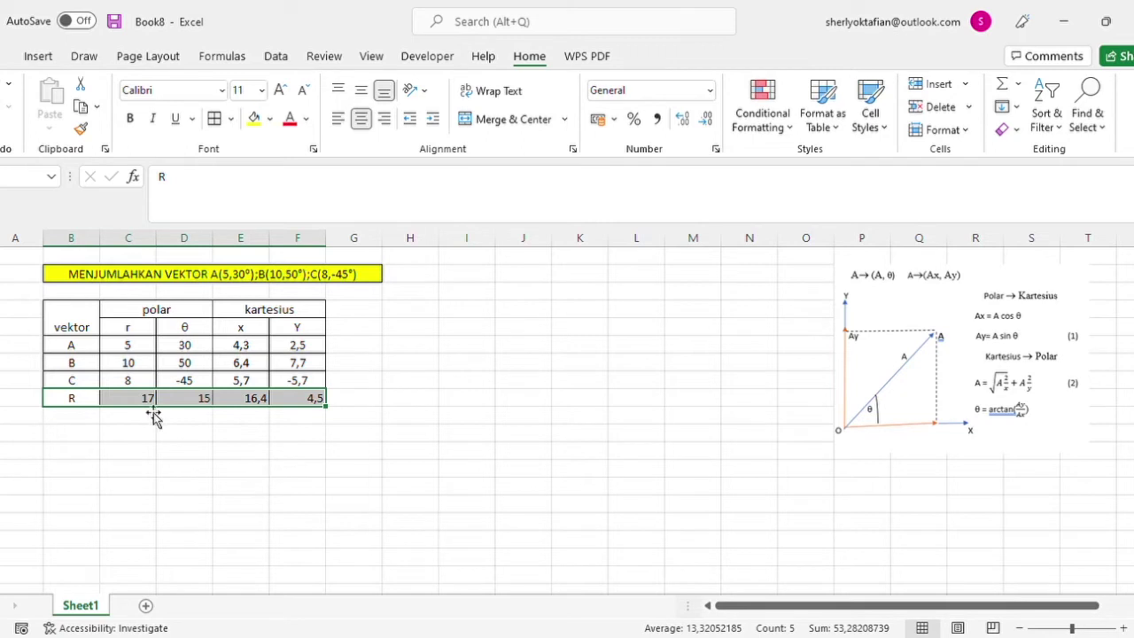
left_click(365, 126)
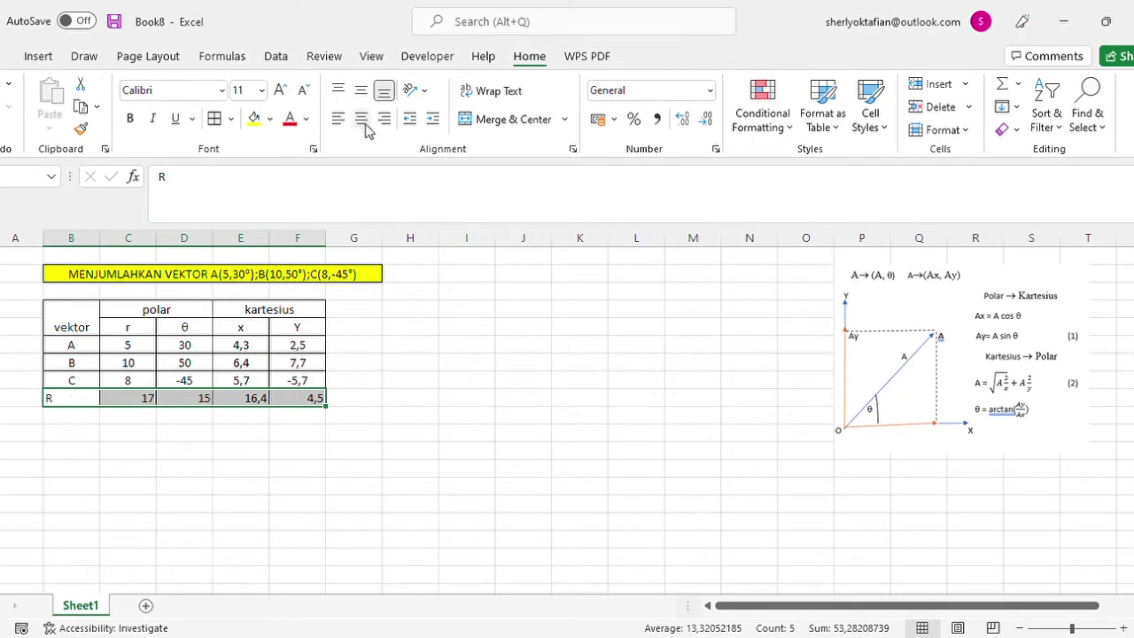
left_click(361, 119)
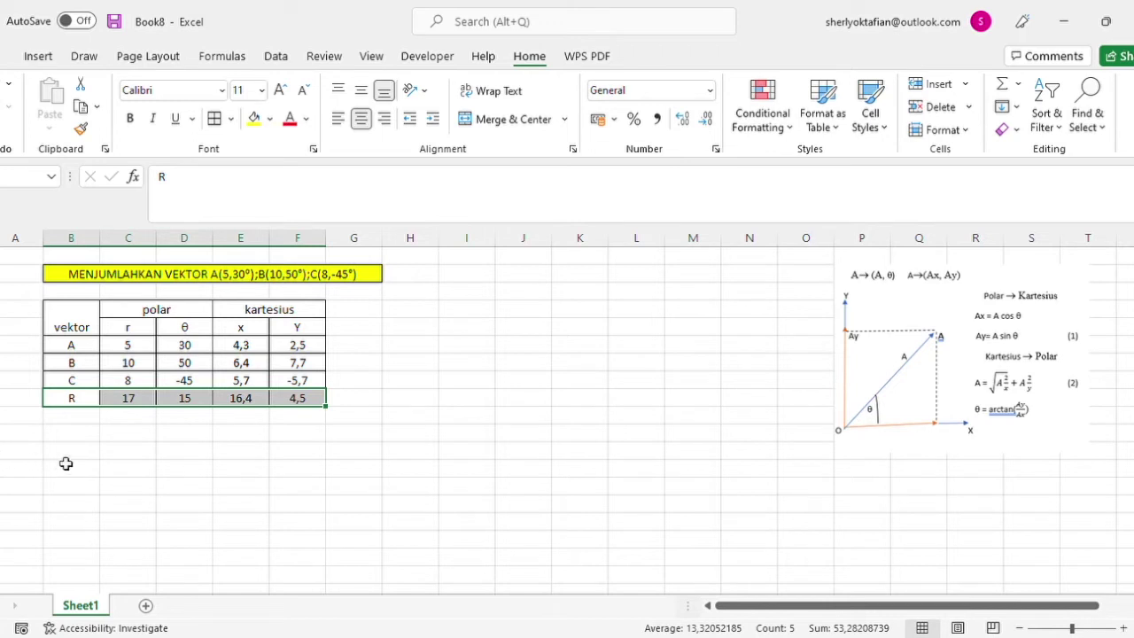
left_click(66, 462)
left_click_drag(65, 461, 80, 473)
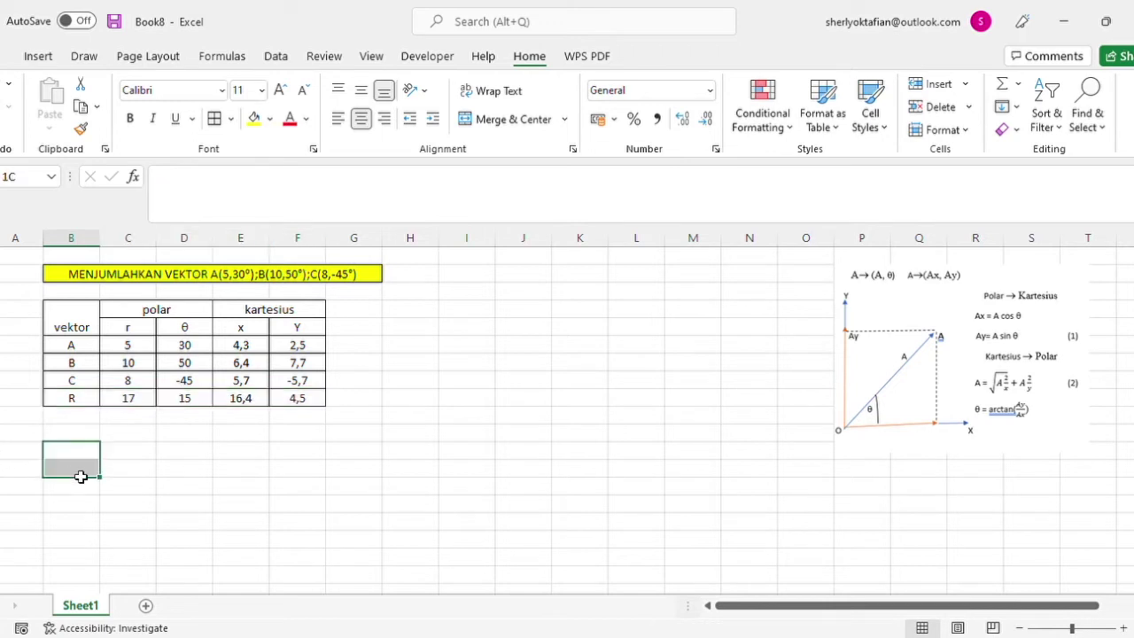
left_click(469, 120)
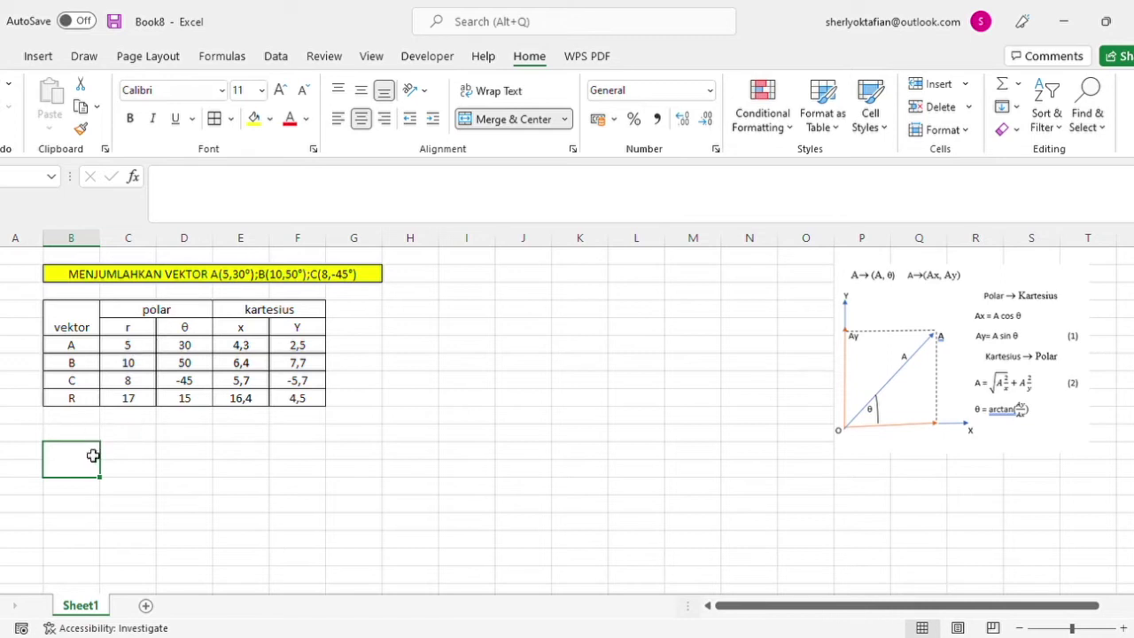
left_click(5, 89)
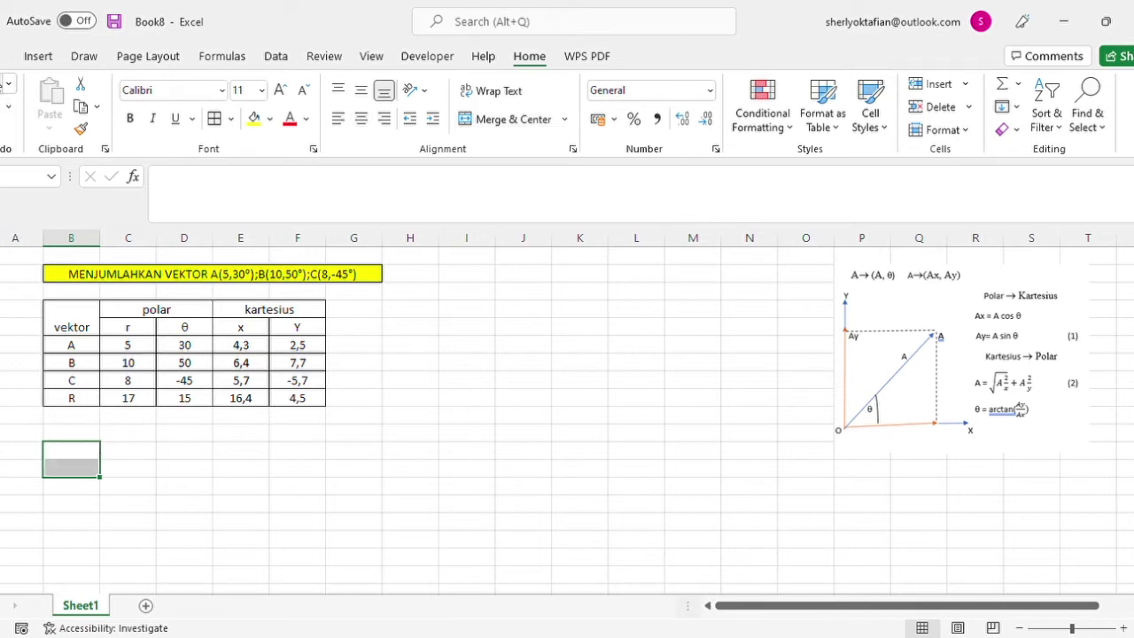
left_click(92, 486)
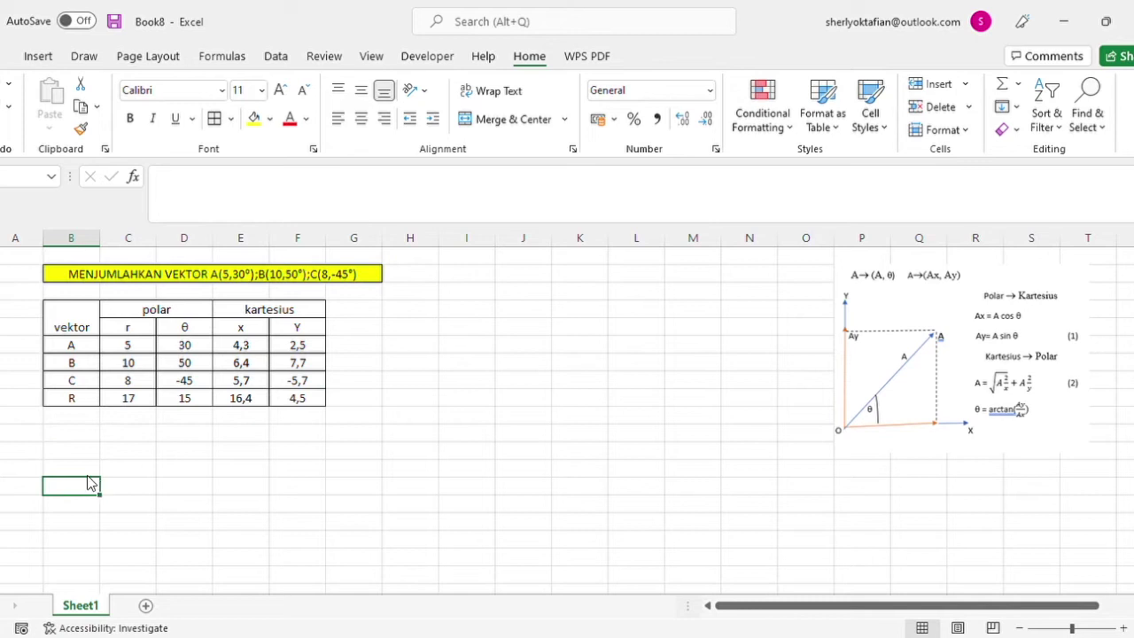
Merge and center cells B13:B14 below the table and label the merged cell A.
left_click_drag(93, 472, 96, 496)
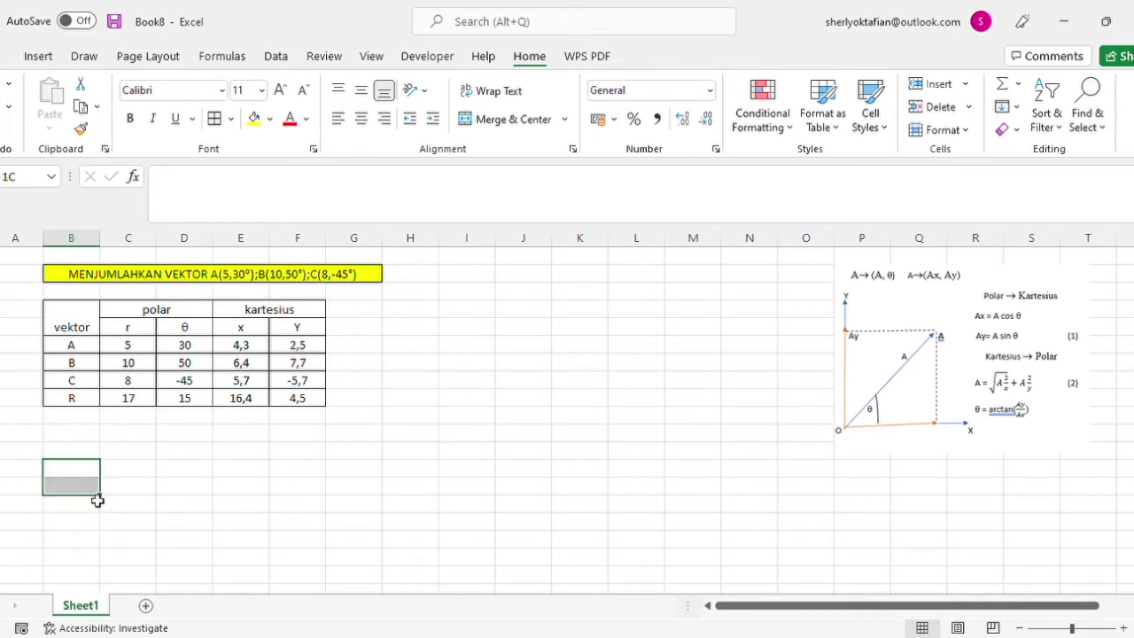
left_click(484, 124)
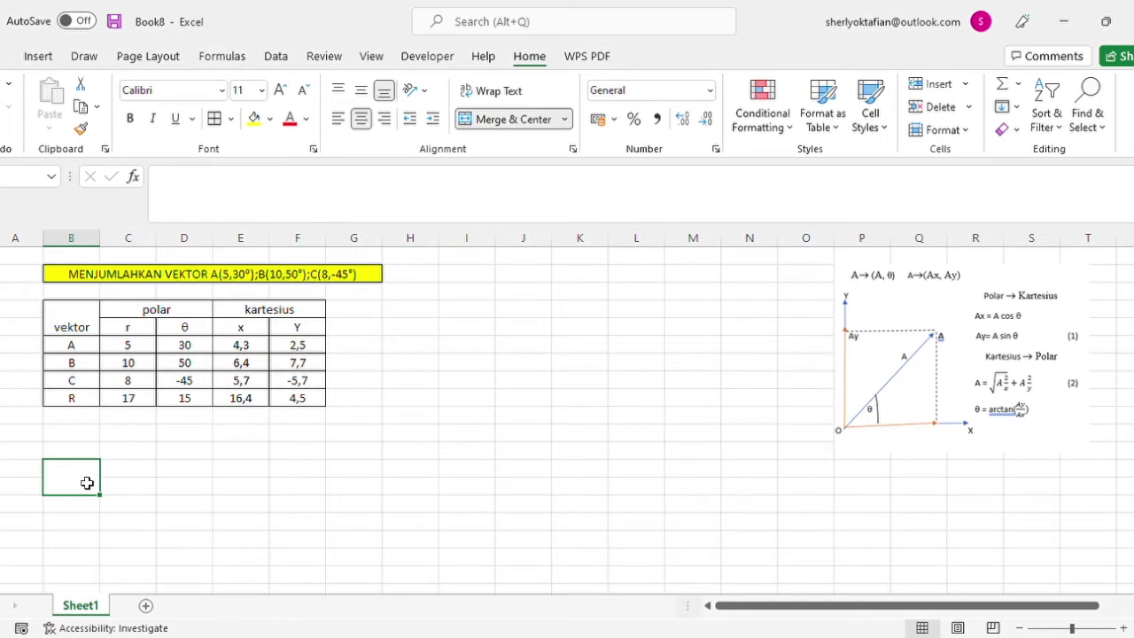
type("a")
key("BackSpace")
type("A")
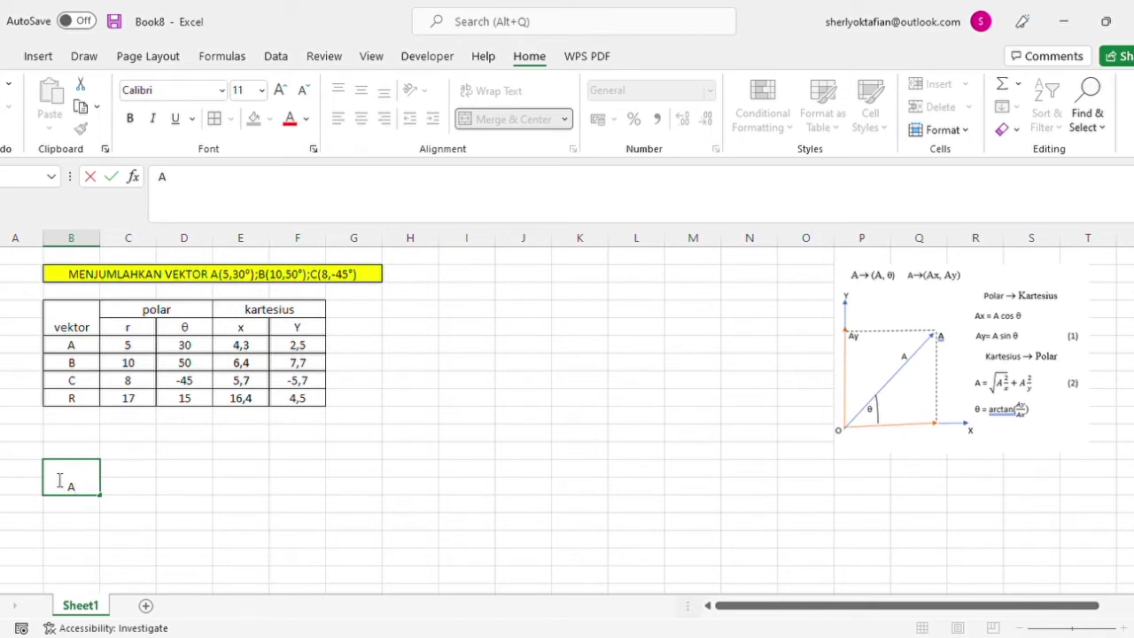
Enter the origin coordinates below the table: 0 in C14 and 0 in D14.
left_click(121, 491)
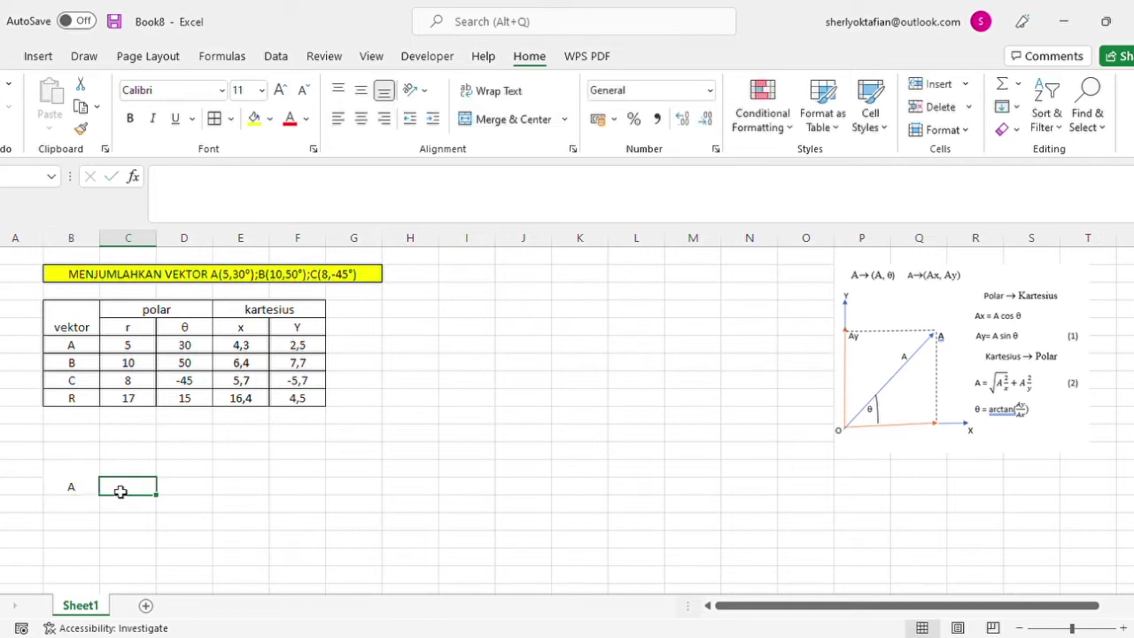
type("0")
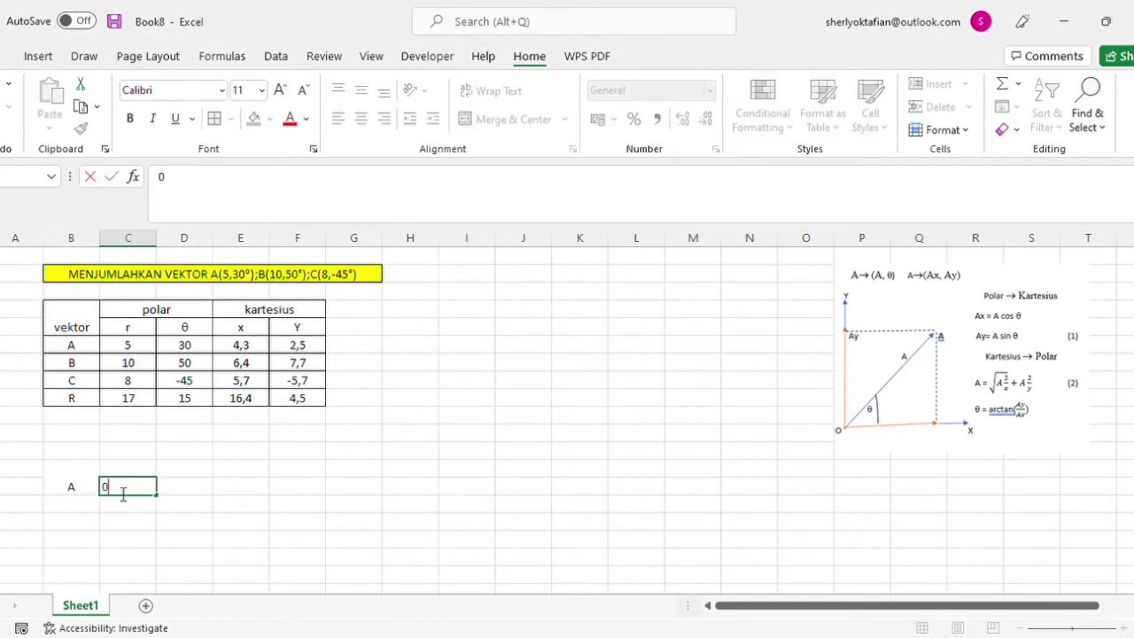
left_click(190, 496)
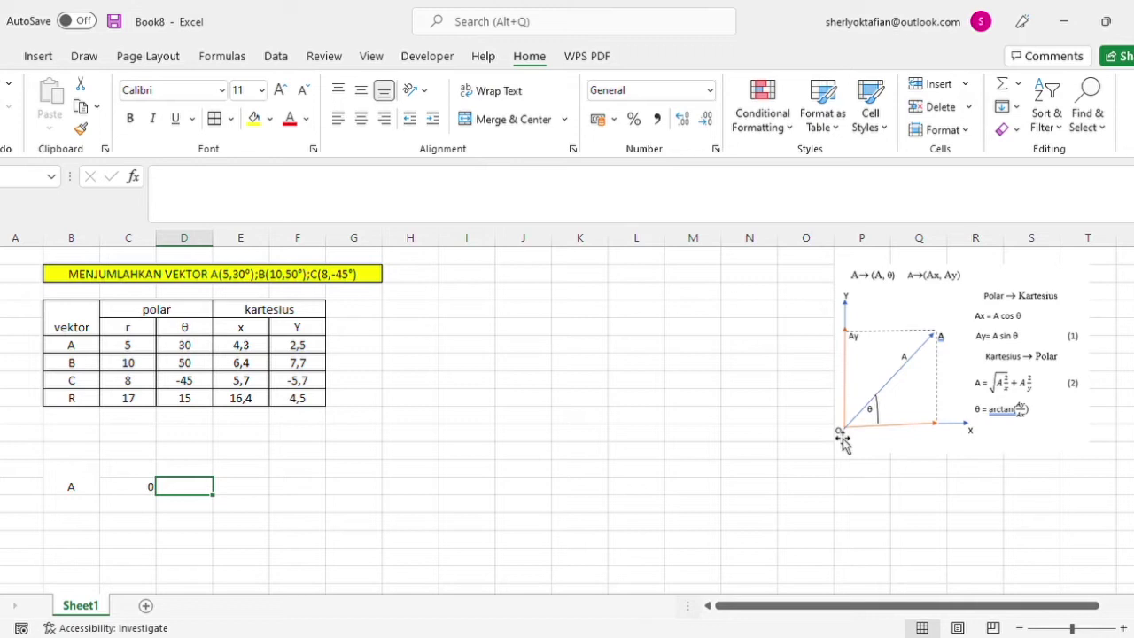
type("0")
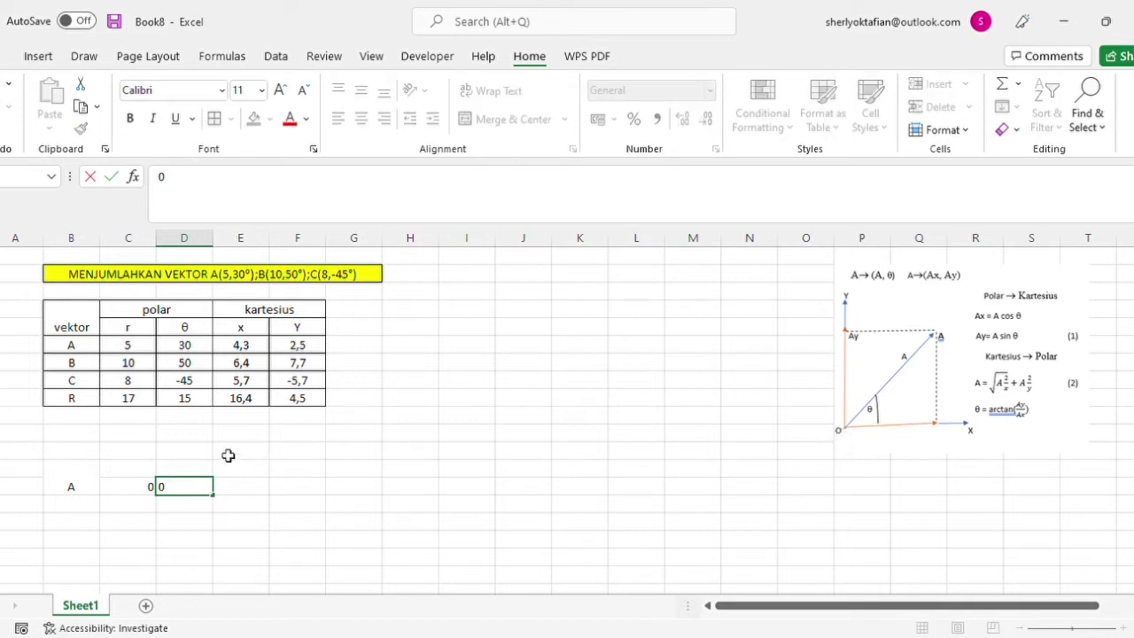
Add the column headings x in C13 and y in D13 above the origin coordinates.
left_click(130, 469)
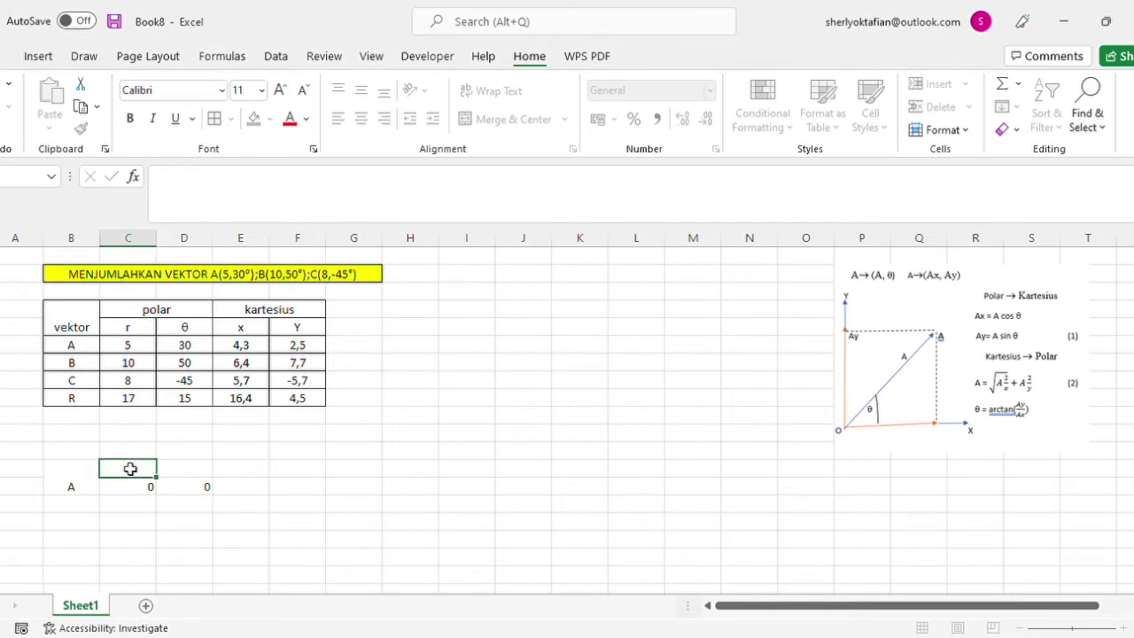
type("XY")
key("BackSpace")
key("BackSpace")
type("x")
left_click(193, 472)
type("y")
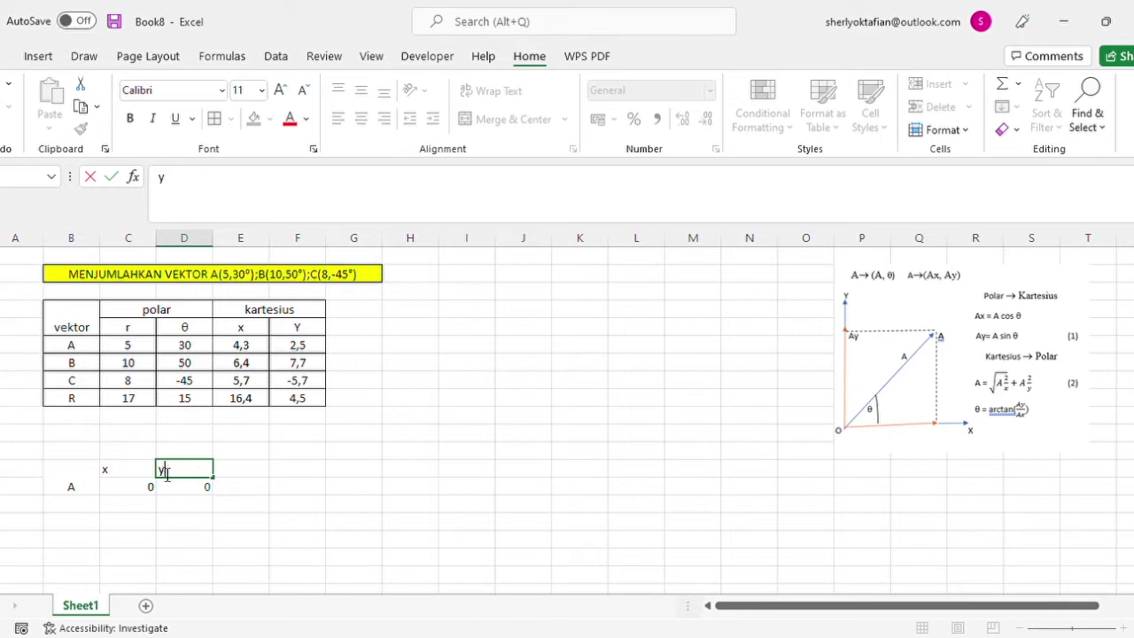
Unmerge cells B13:B14 and delete the label A.
left_click(96, 484)
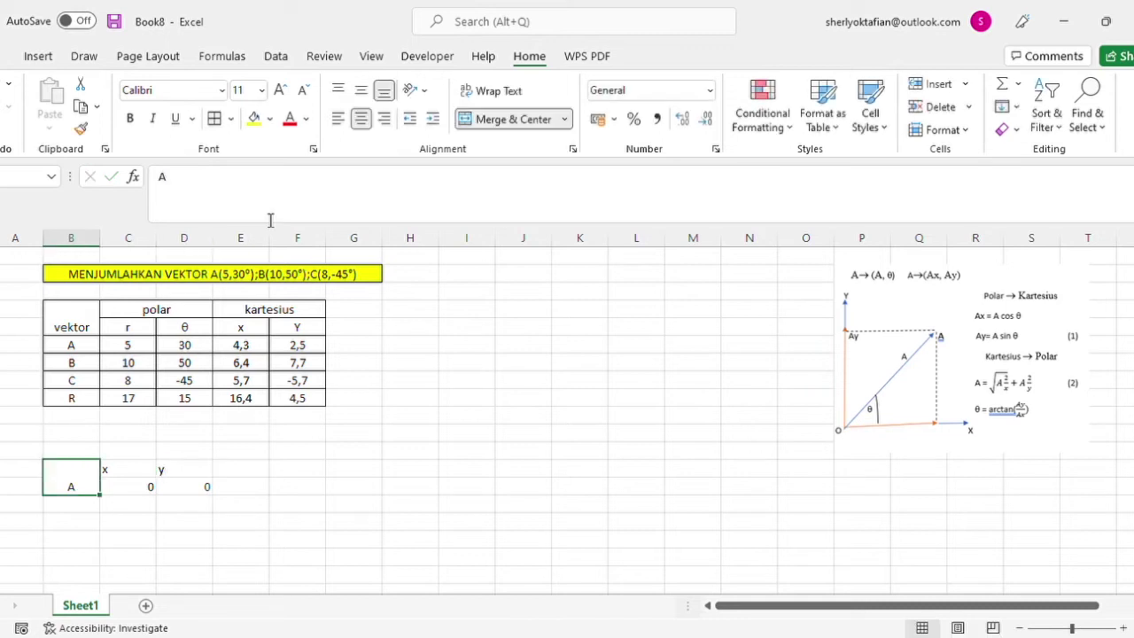
left_click(476, 127)
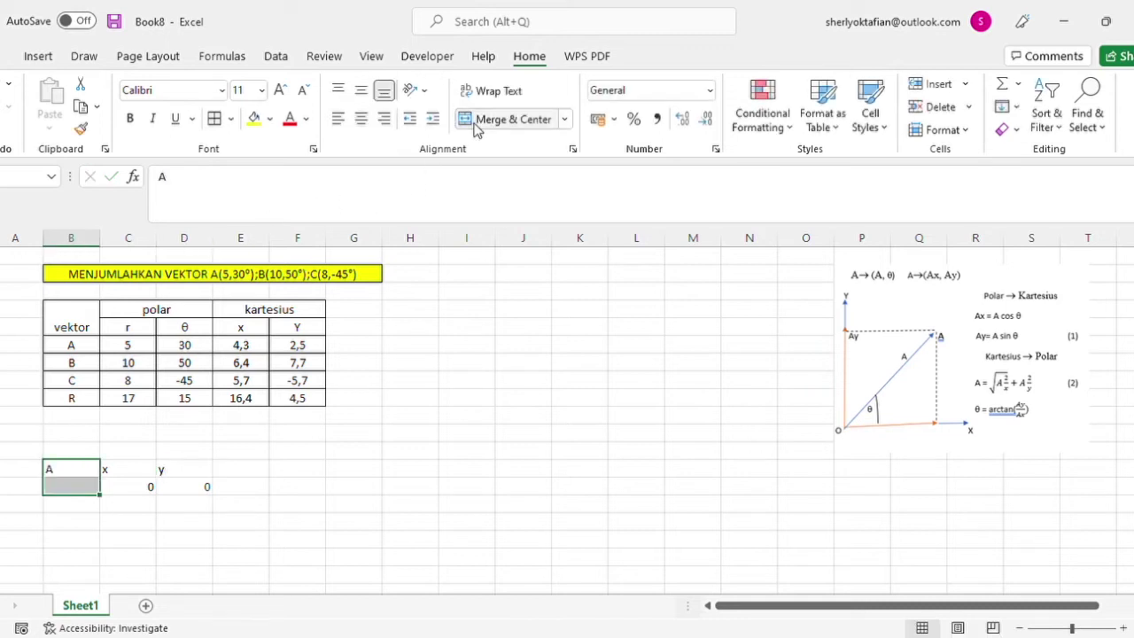
left_click(86, 471)
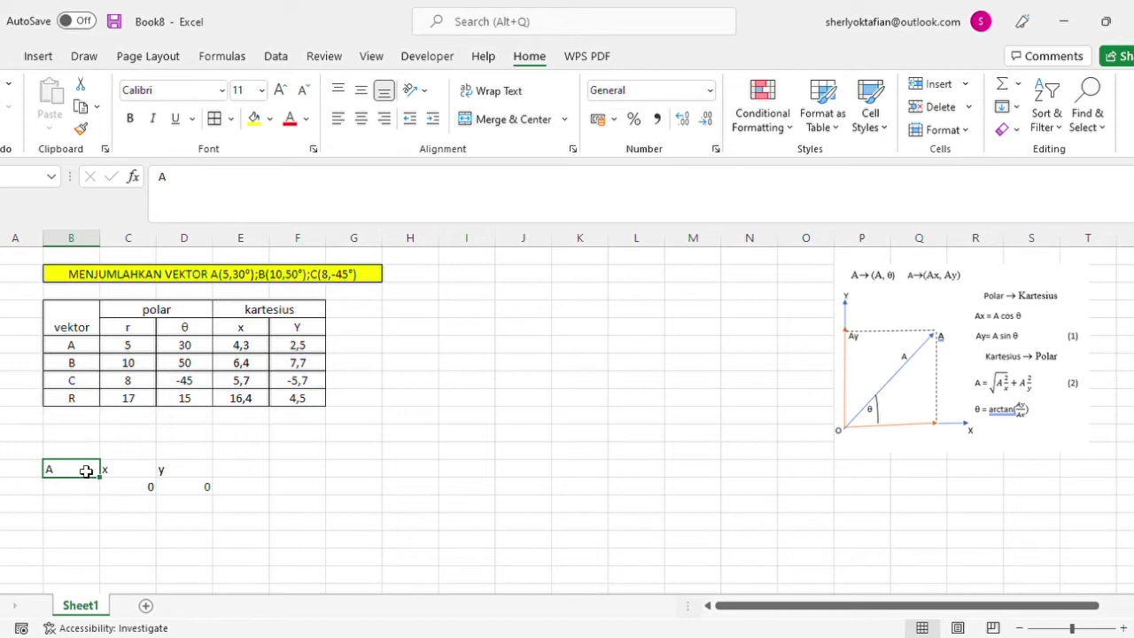
double_click(86, 472)
key("BackSpace")
key("Return")
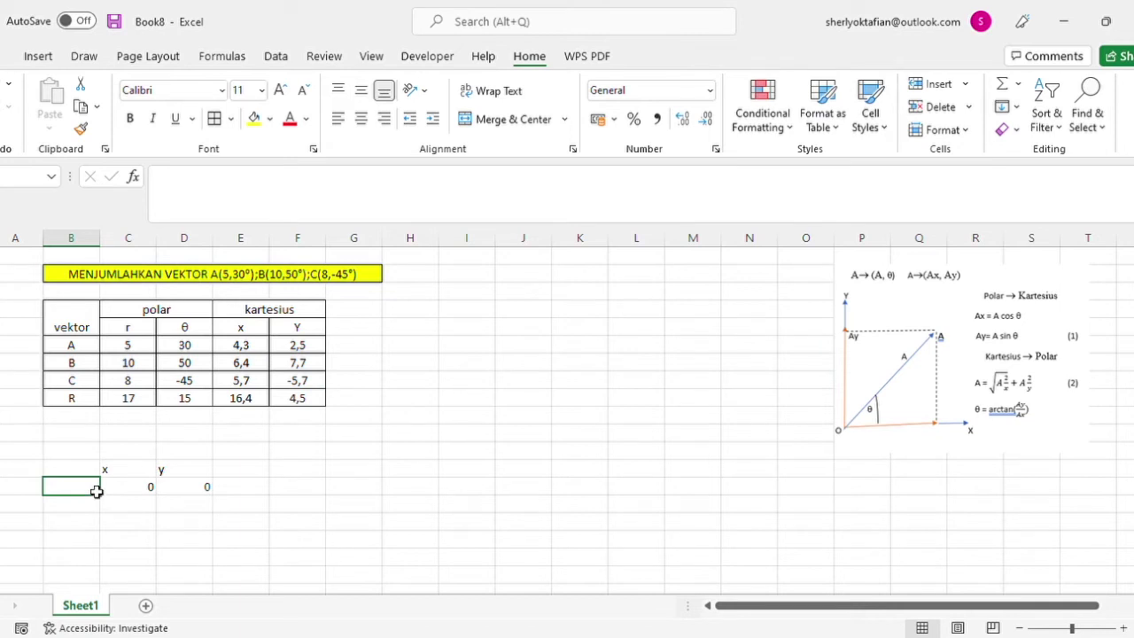
Merge and center cells B14:B15 and label the merged cell A.
left_click_drag(99, 493, 97, 506)
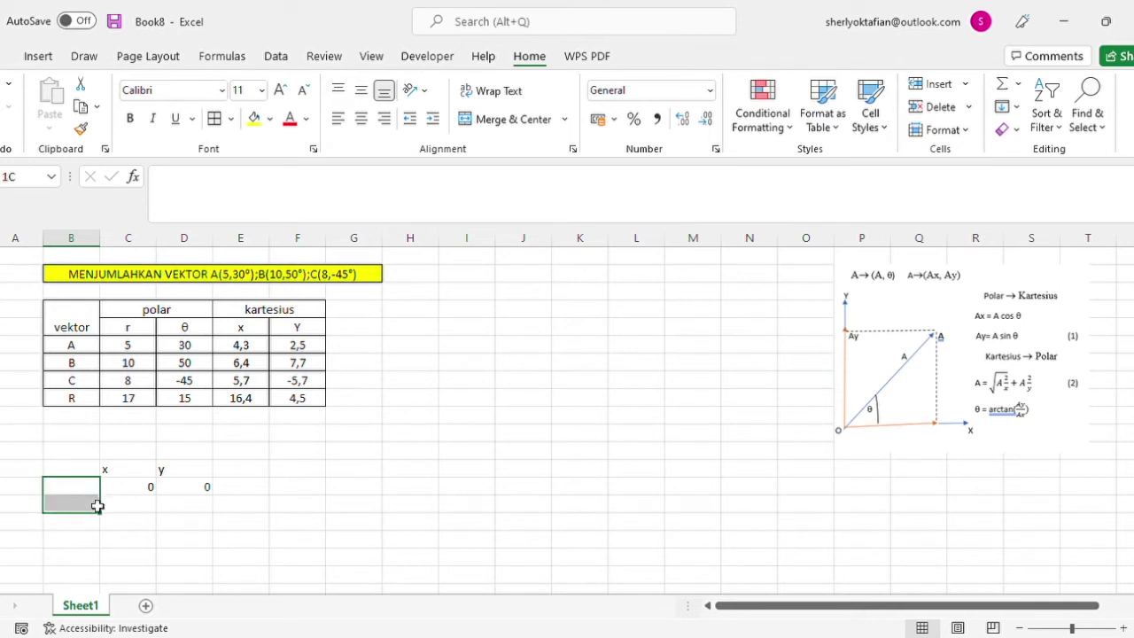
left_click(514, 121)
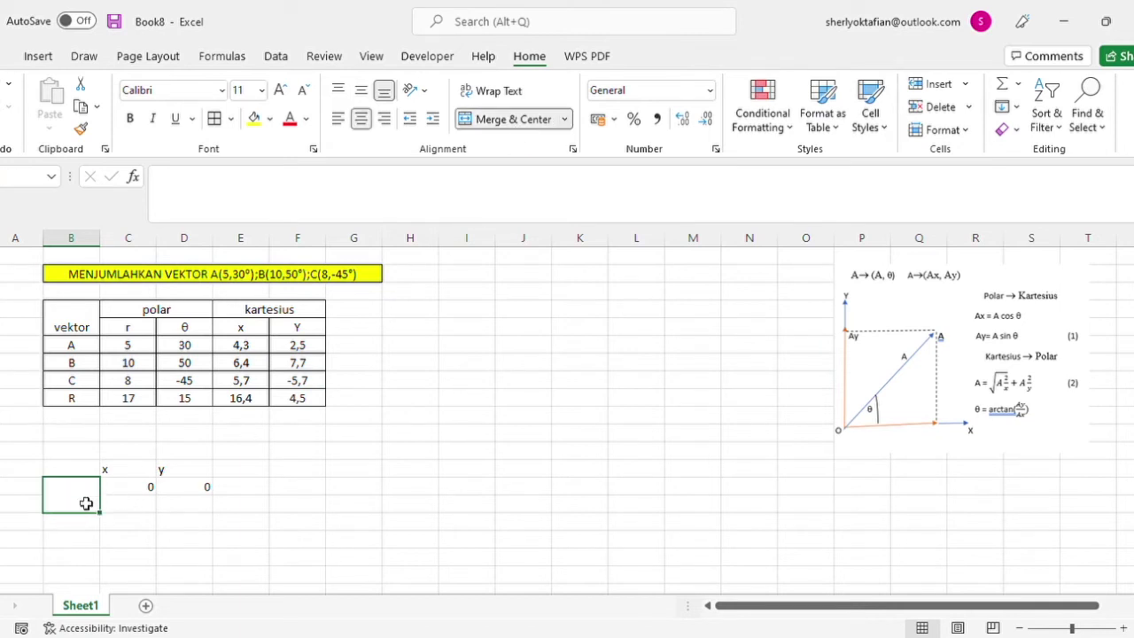
type("aA")
key("BackSpace")
key("BackSpace")
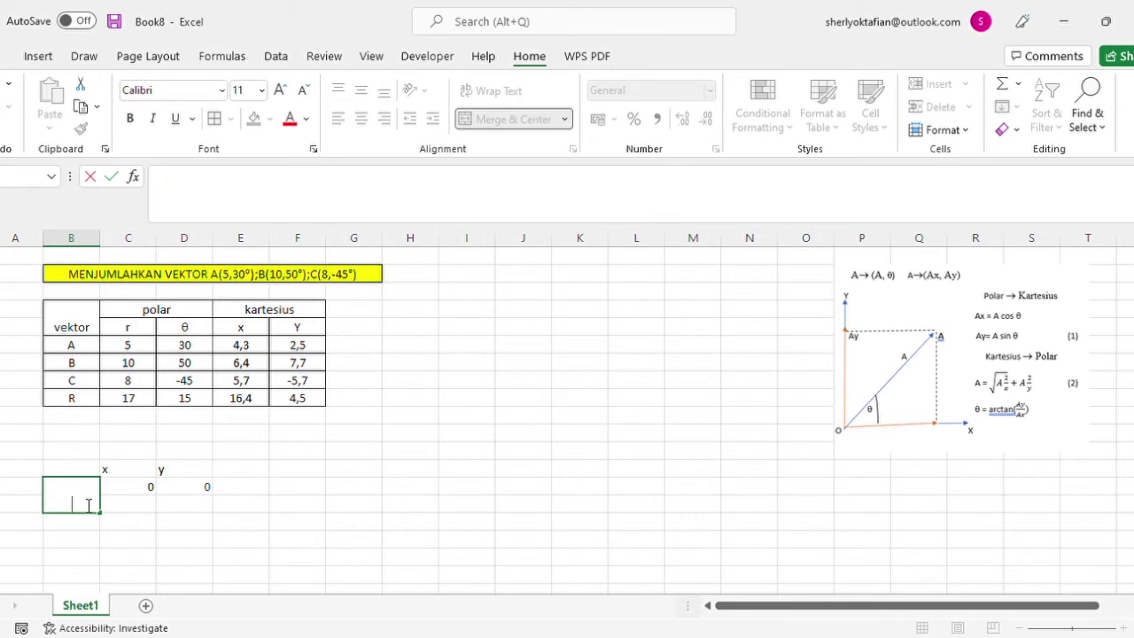
type("A")
left_click(148, 513)
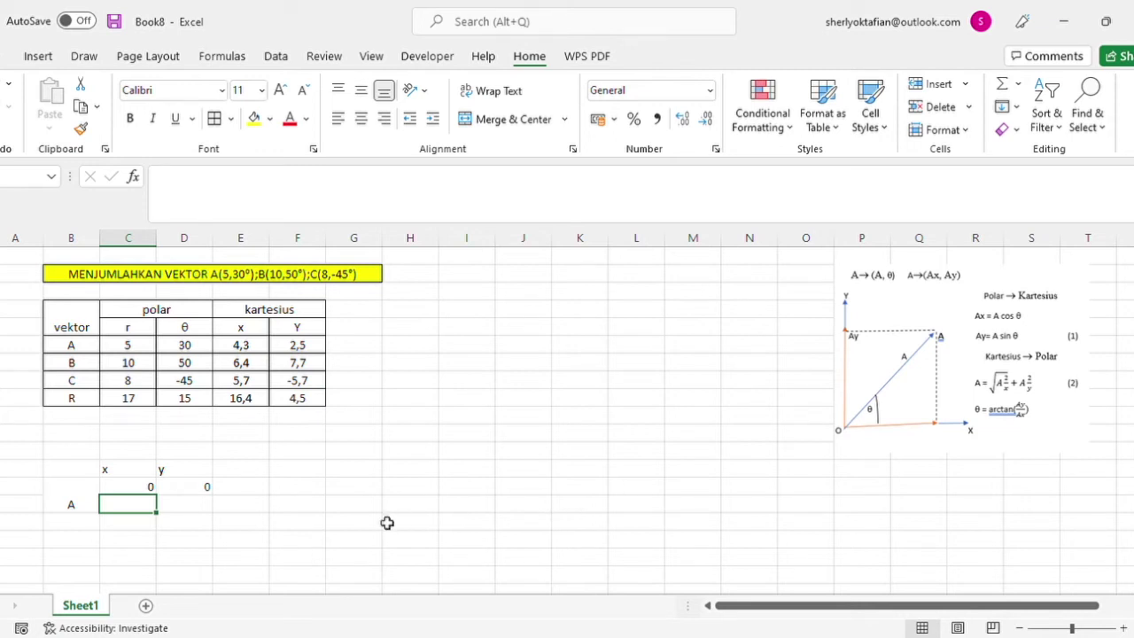
Calculate the x coordinate of vector A's endpoint in C15 with the formula =C14+E6.
double_click(148, 488)
left_click(146, 511)
type("=")
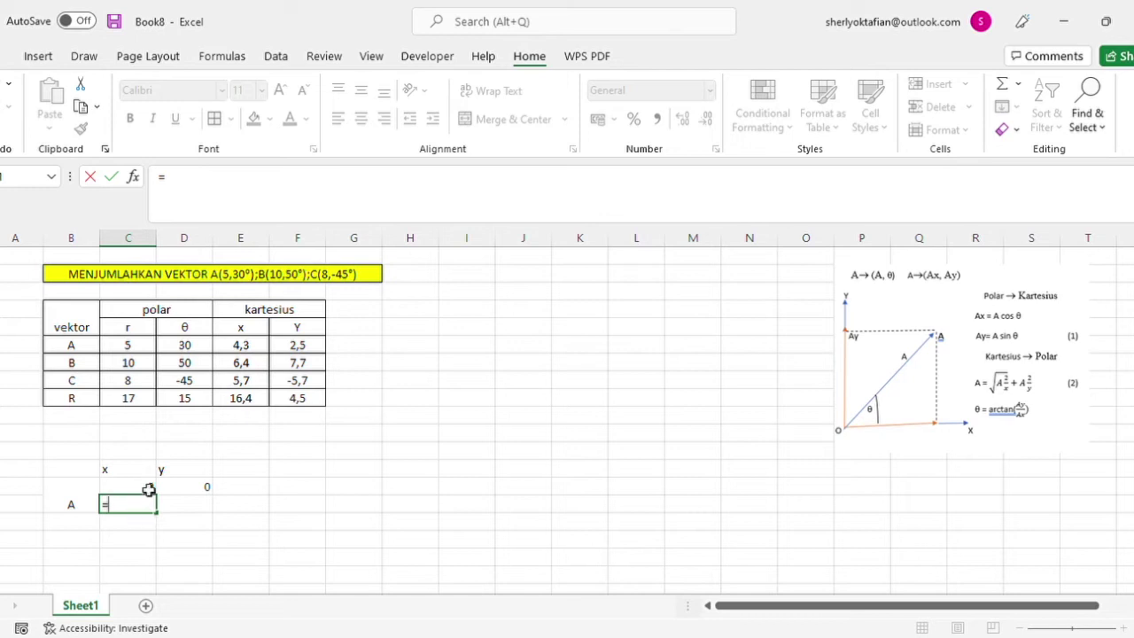
left_click(147, 490)
type("+")
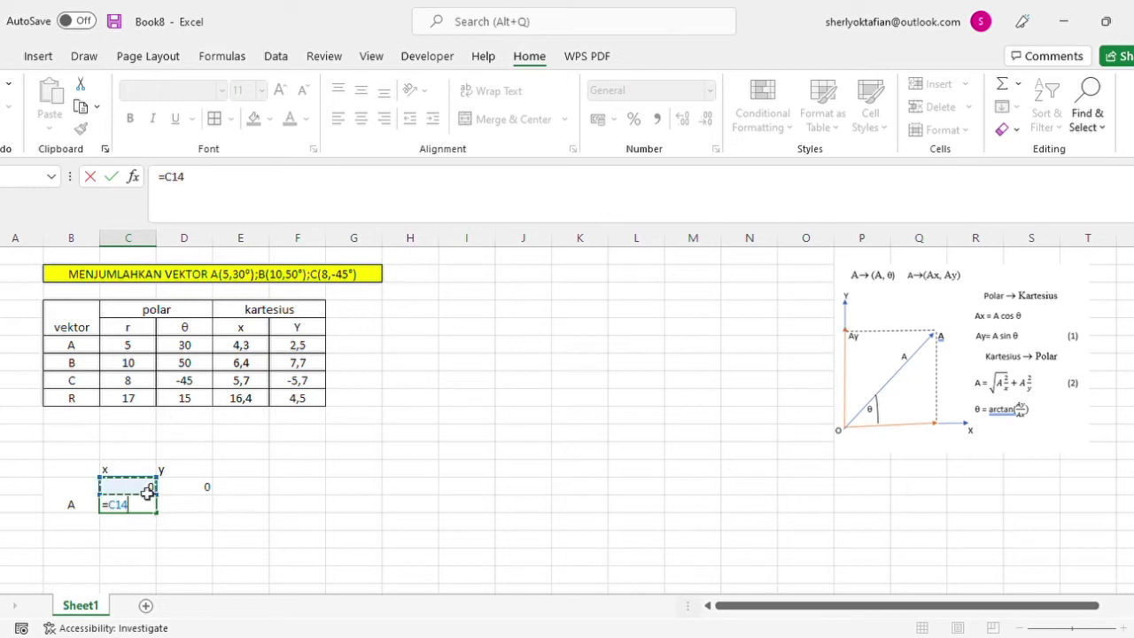
left_click(244, 351)
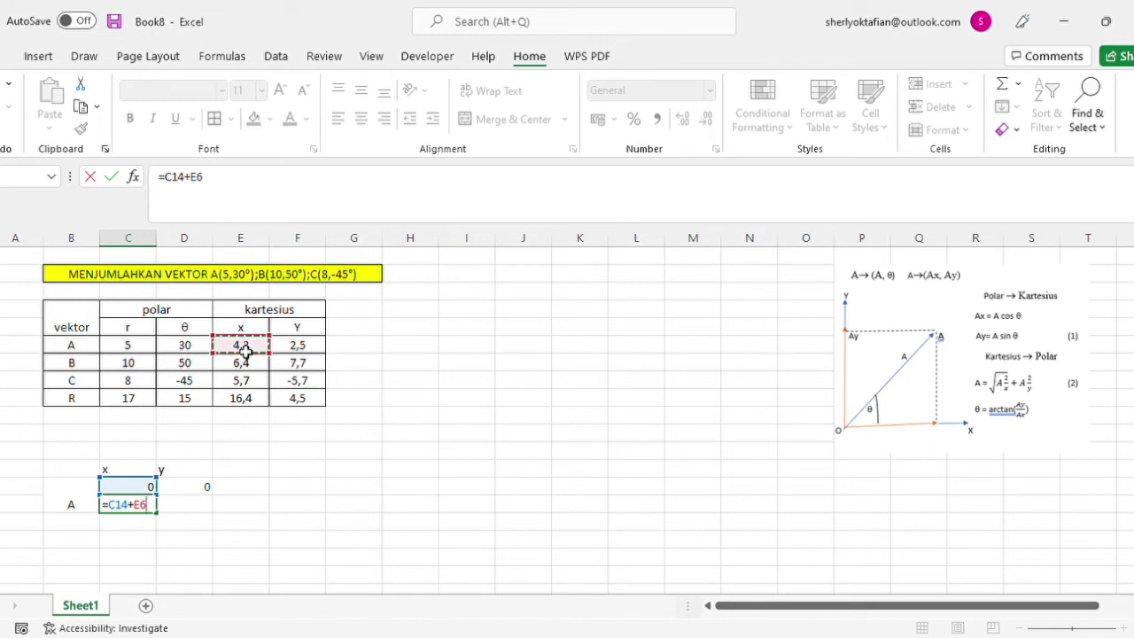
key("ctrl+Return")
key("Return")
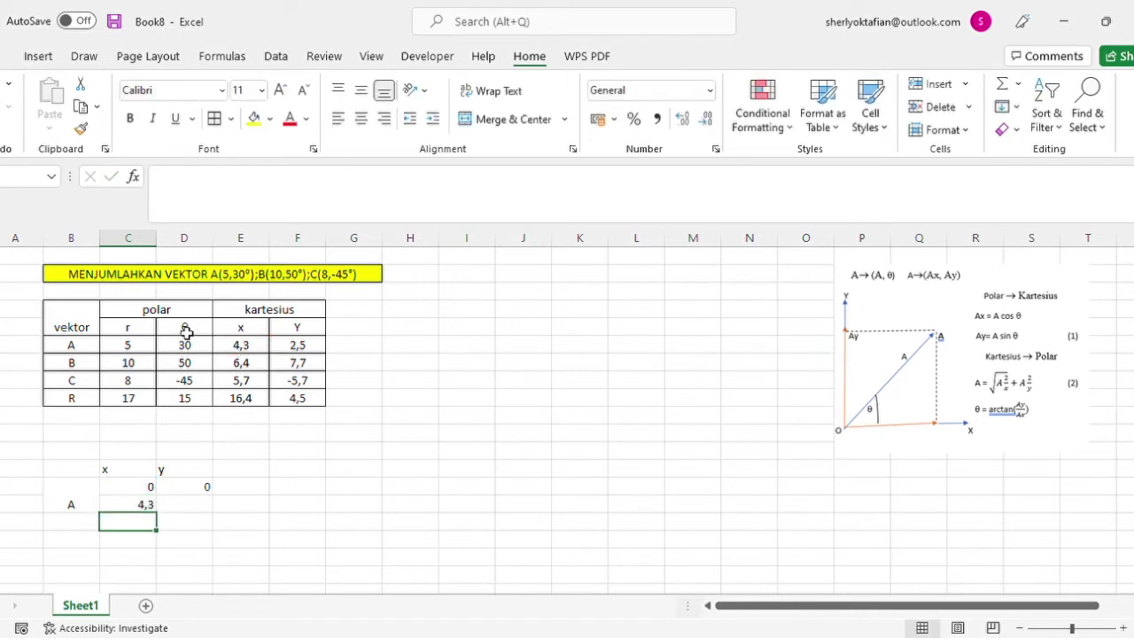
Copy the endpoint formula from C15 across to D15 for vector A's y coordinate.
double_click(150, 506)
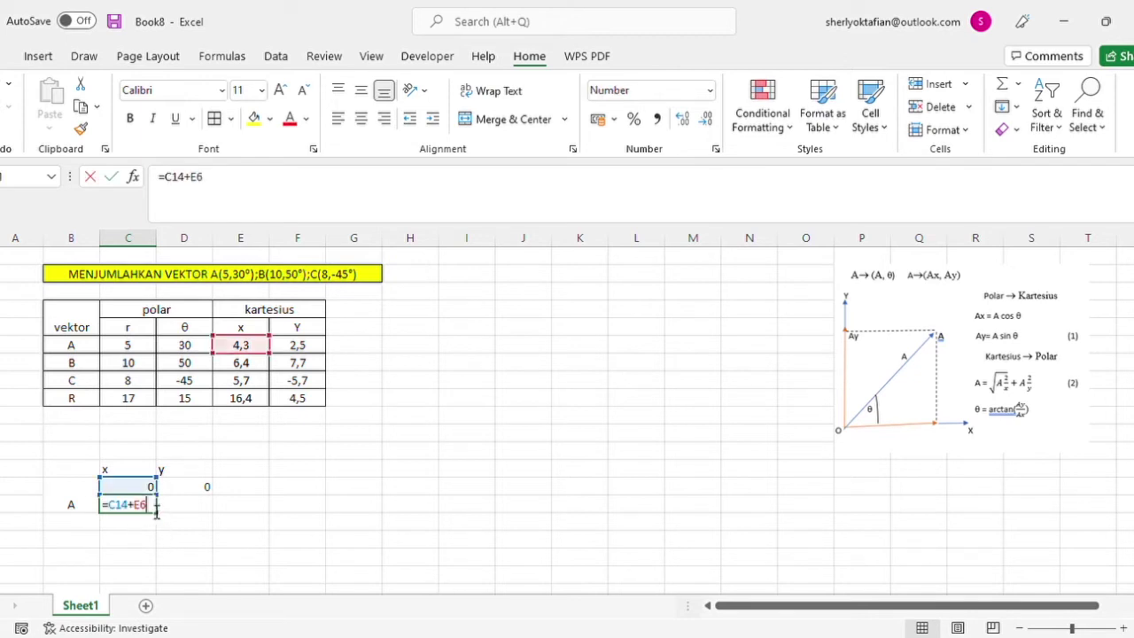
key("Return")
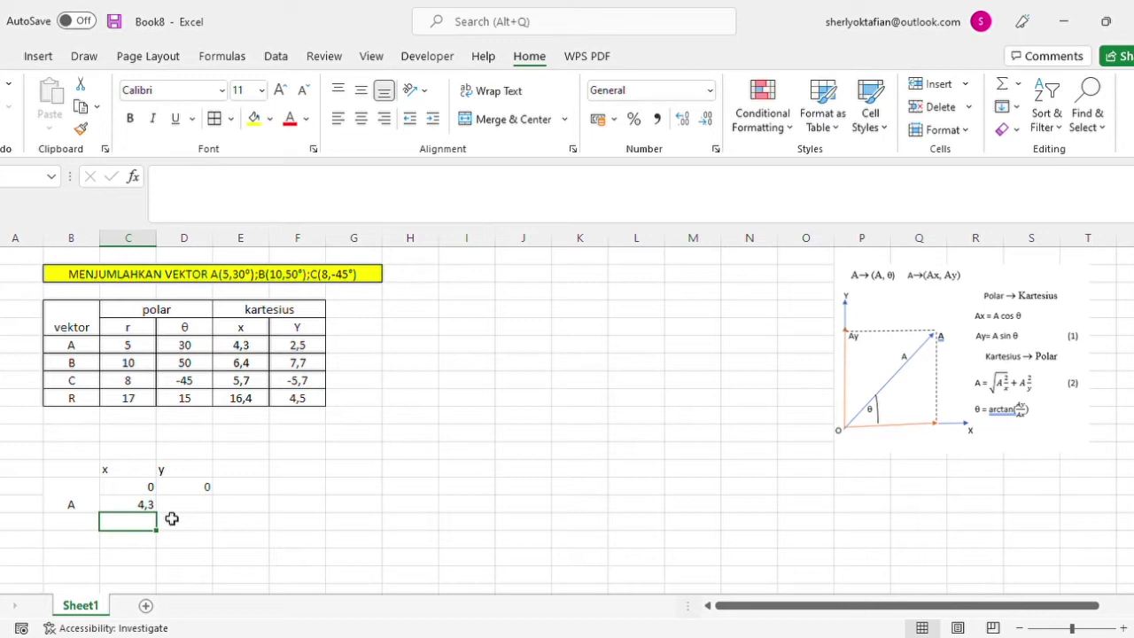
left_click(150, 507)
left_click_drag(158, 514, 204, 513)
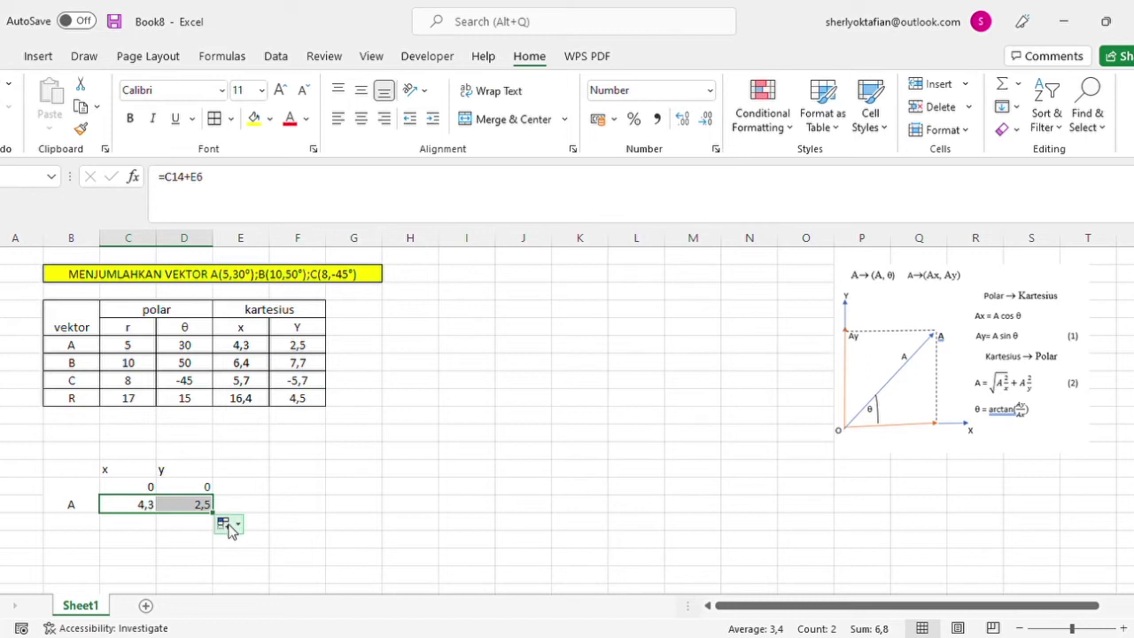
Merge and center cells B16:B17 and label the merged cell B.
left_click(94, 529)
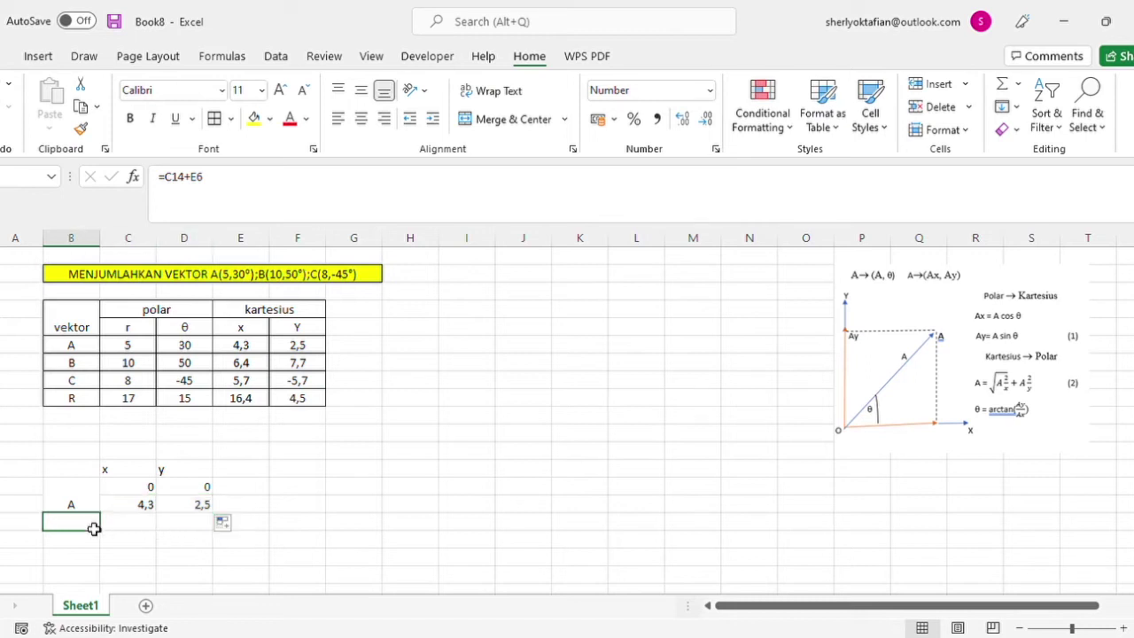
left_click_drag(105, 537, 104, 547)
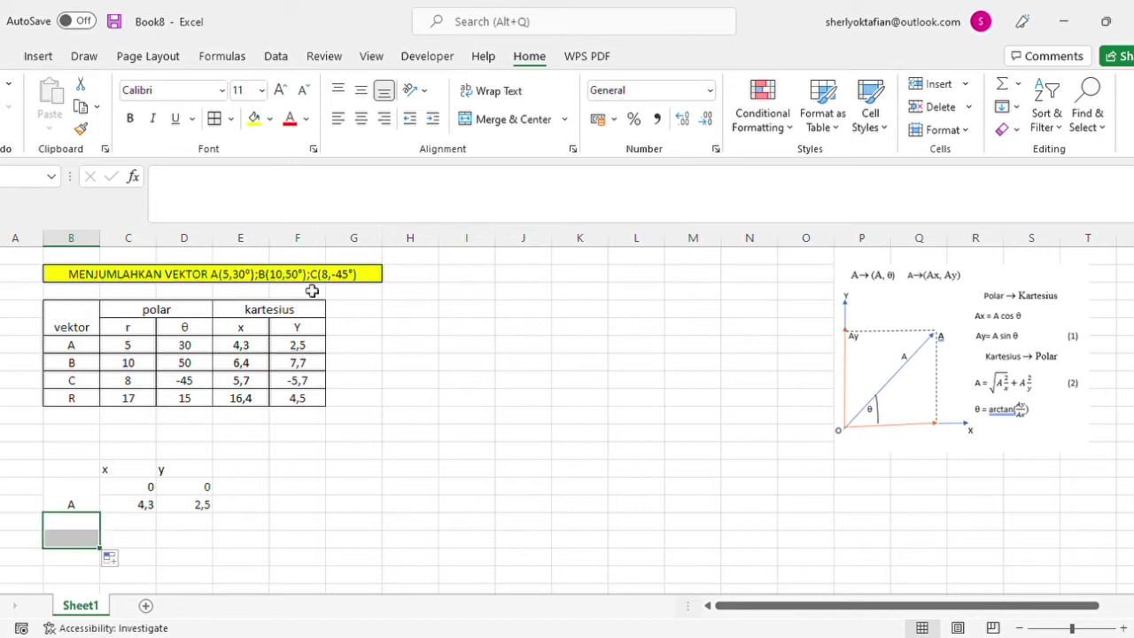
left_click(496, 119)
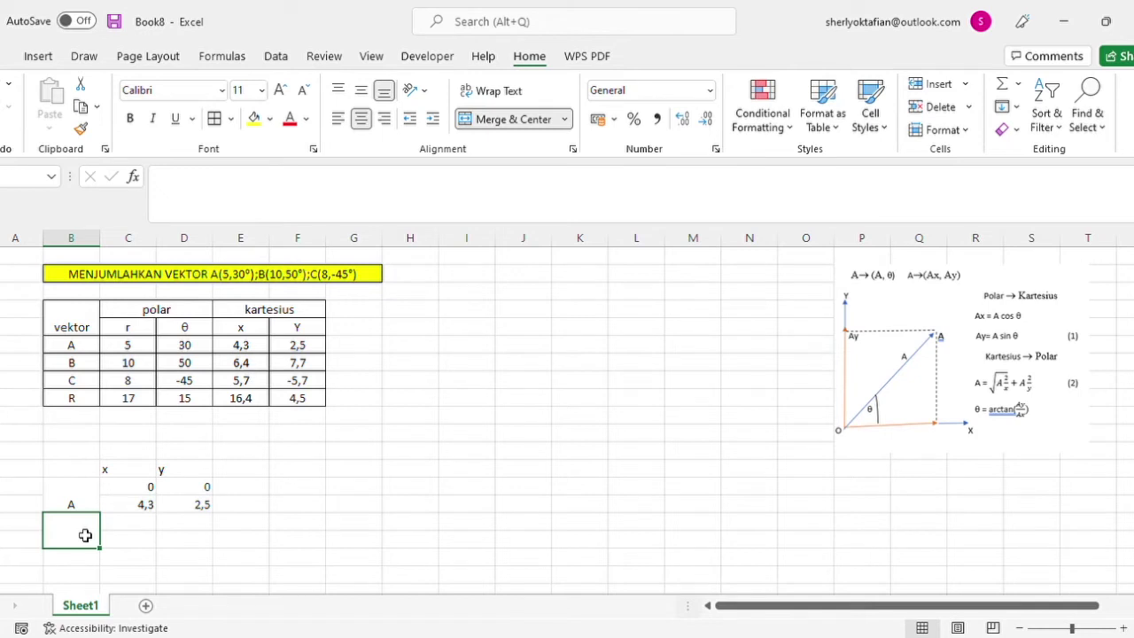
type("b")
key("BackSpace")
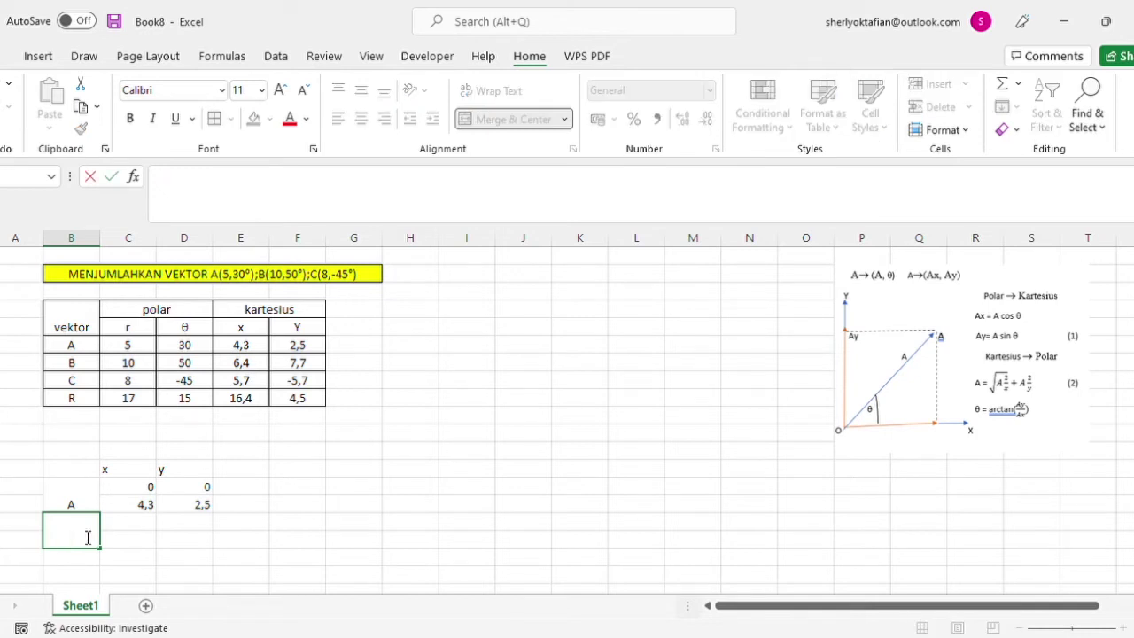
type("B")
Enter 0 in C16 and D16 as the x and y starting coordinates of vector B.
left_click(127, 524)
type("0")
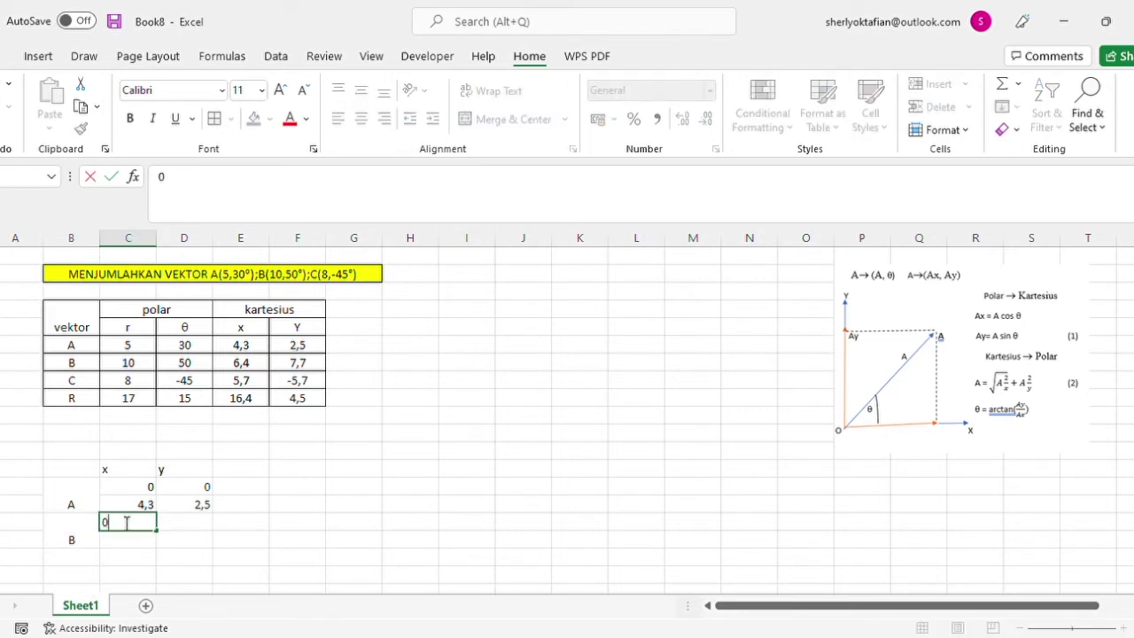
left_click(177, 532)
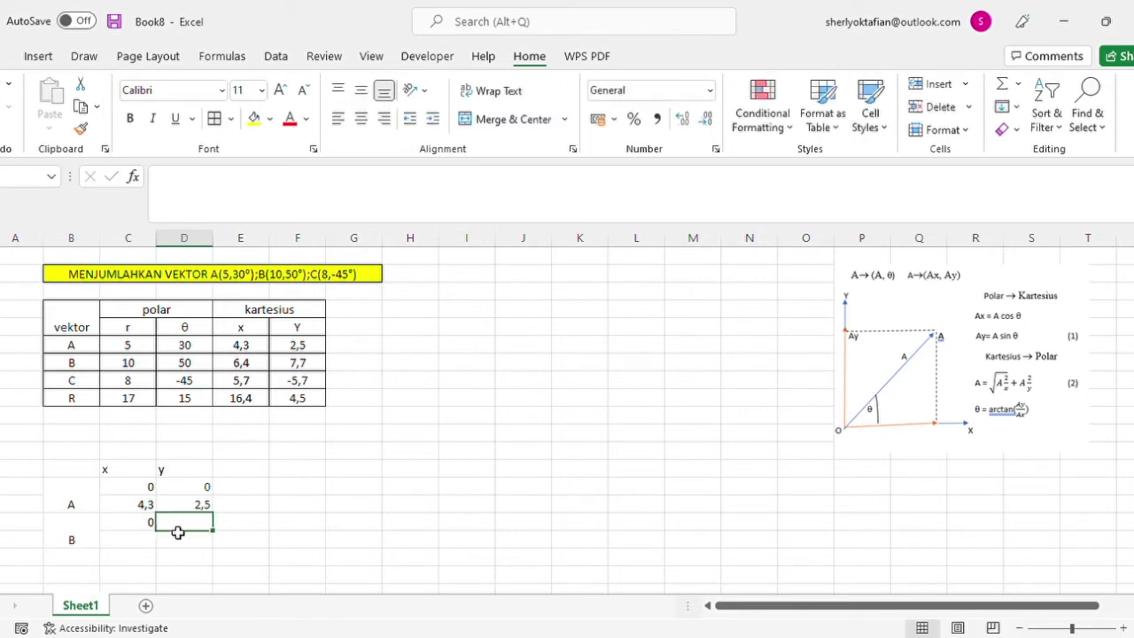
type("0")
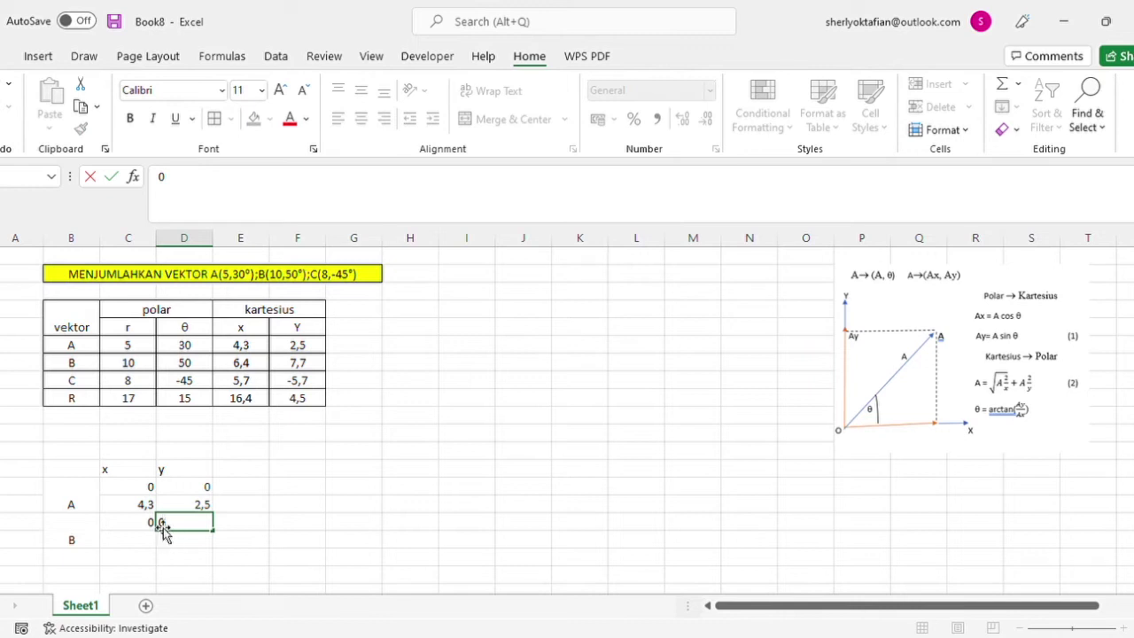
Try to calculate vector B's endpoint in C17 with the formula =E7+F7.
left_click(141, 541)
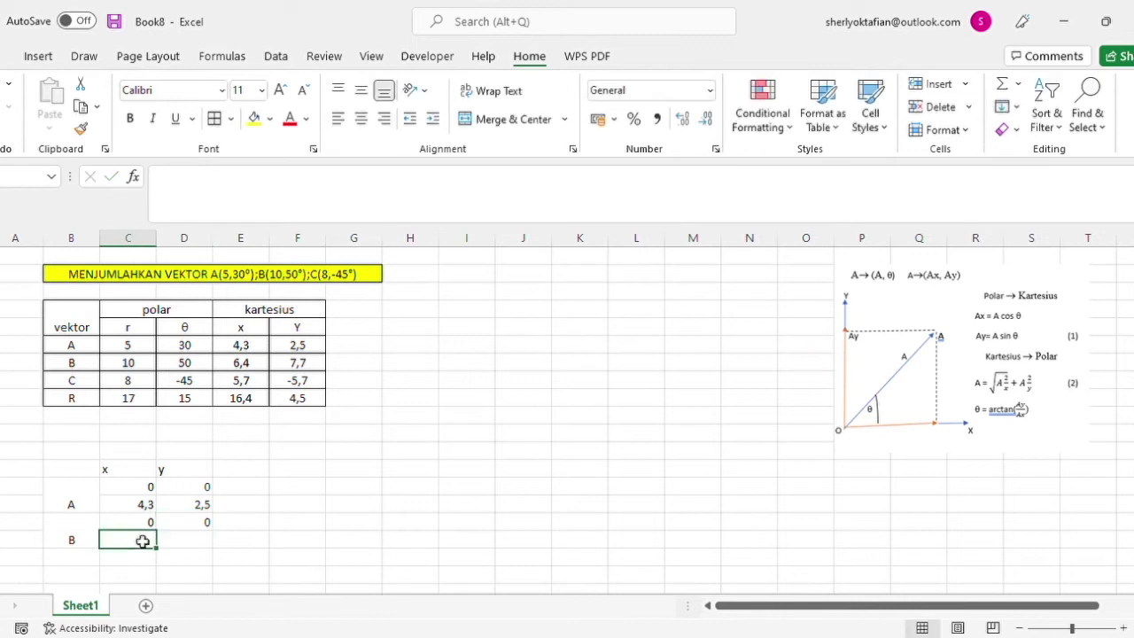
type("=")
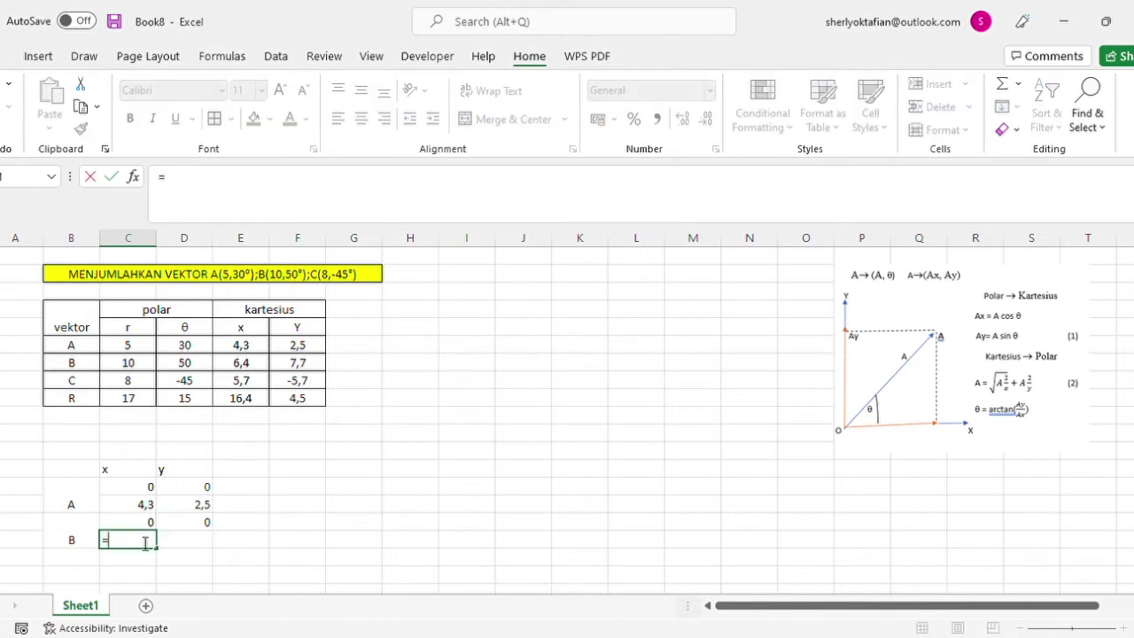
left_click(255, 369)
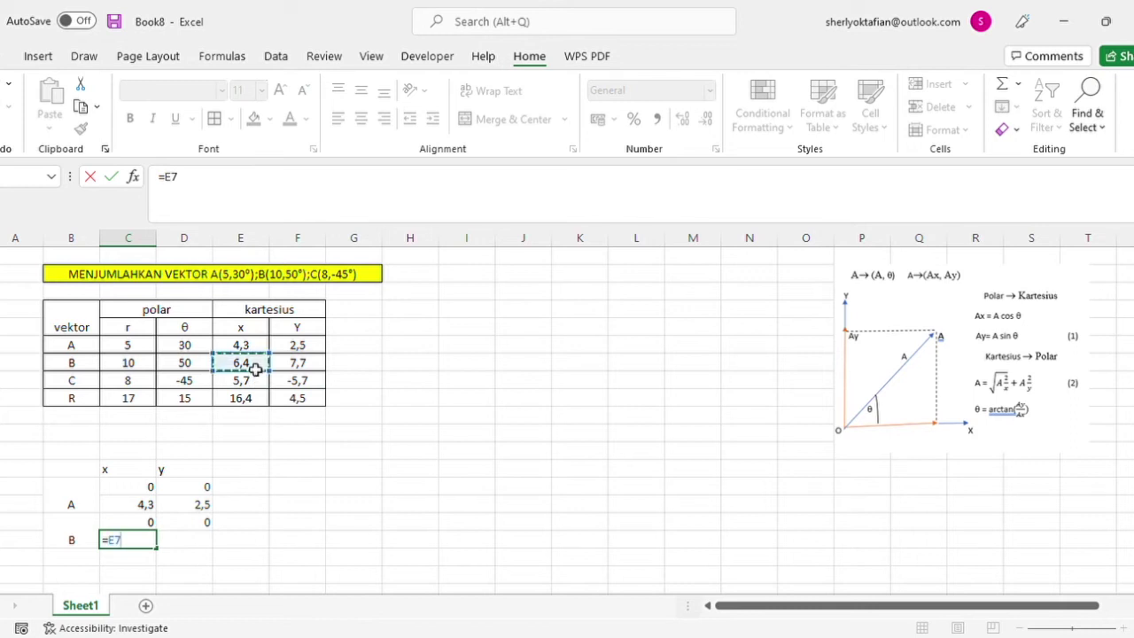
type("+")
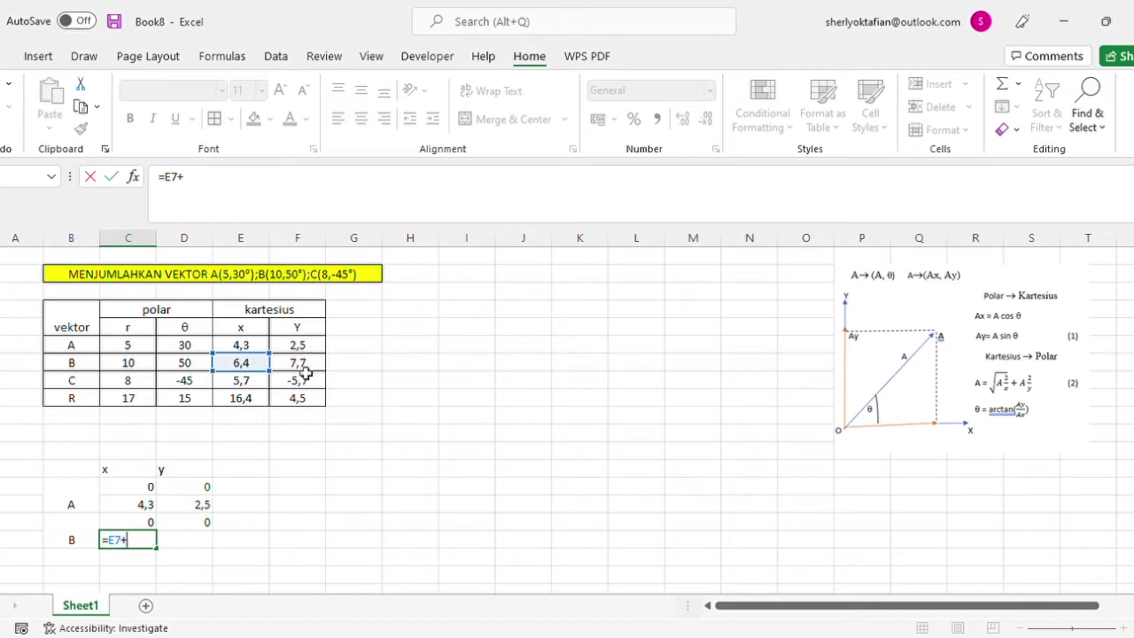
left_click(301, 368)
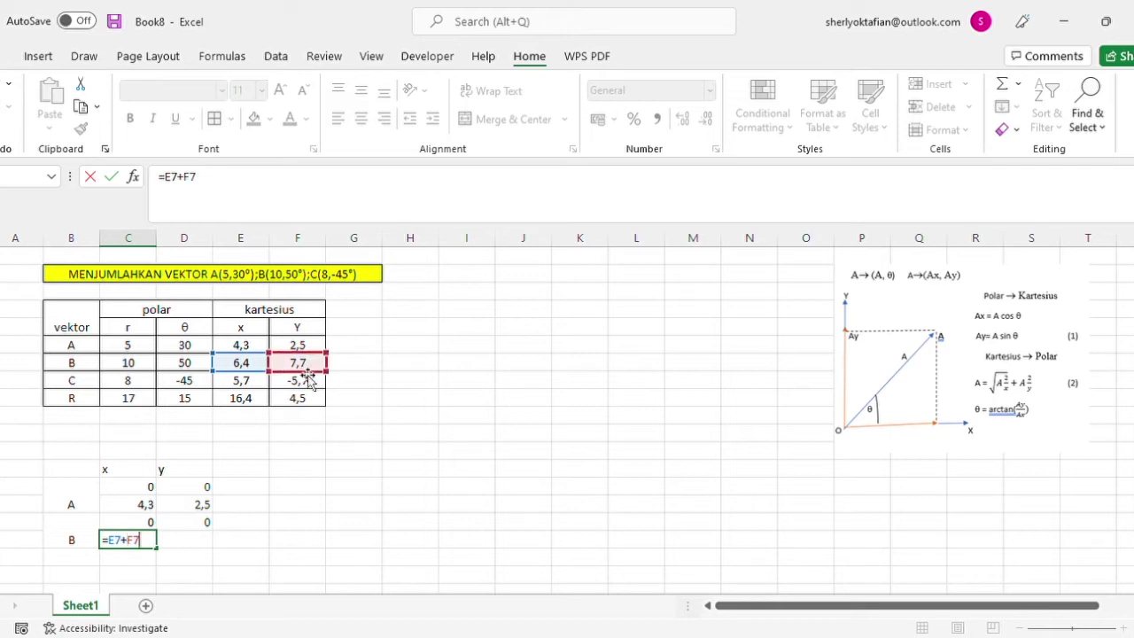
key("Return")
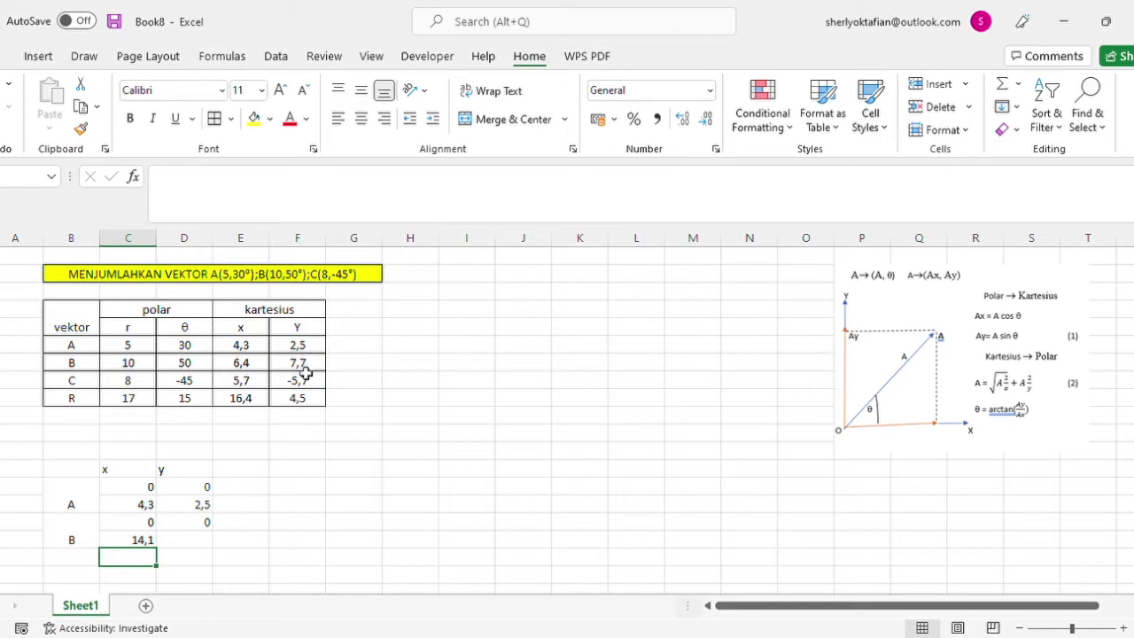
Replace the formula in C17 with =C16+E7 for the x coordinate of vector B's endpoint.
left_click(130, 541)
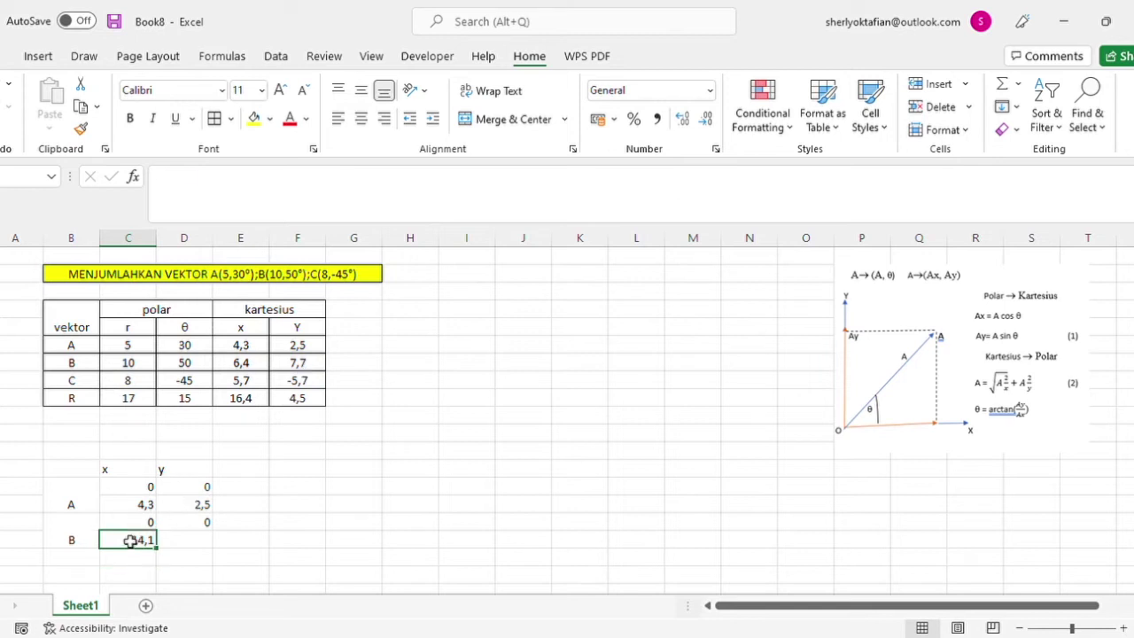
double_click(130, 541)
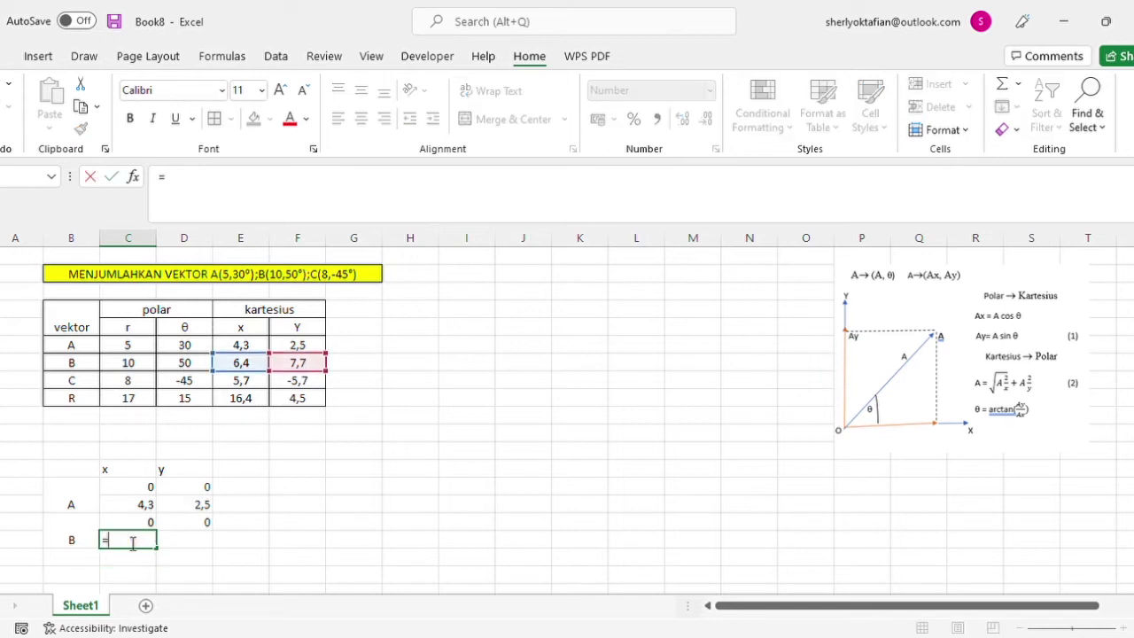
type("=")
left_click(137, 522)
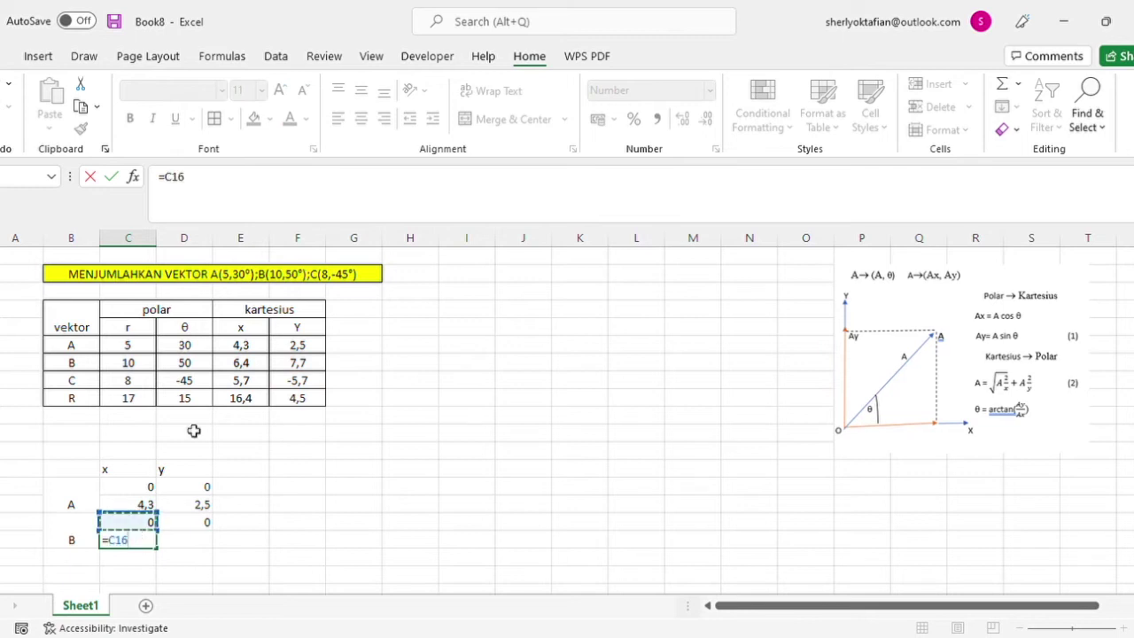
left_click(249, 363)
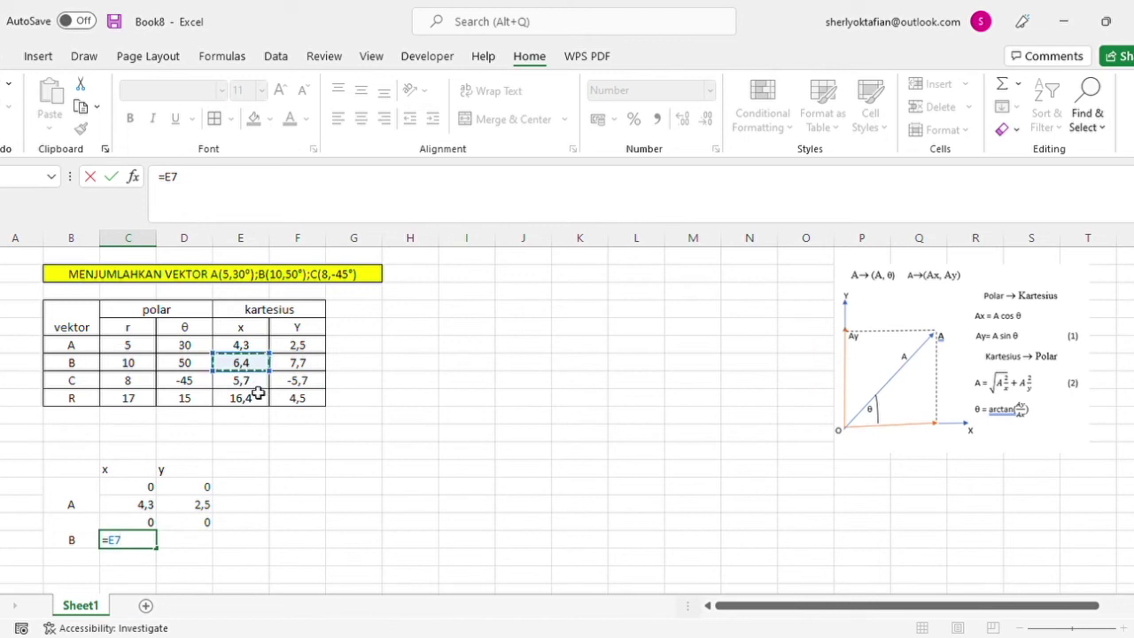
key("BackSpace")
key("BackSpace")
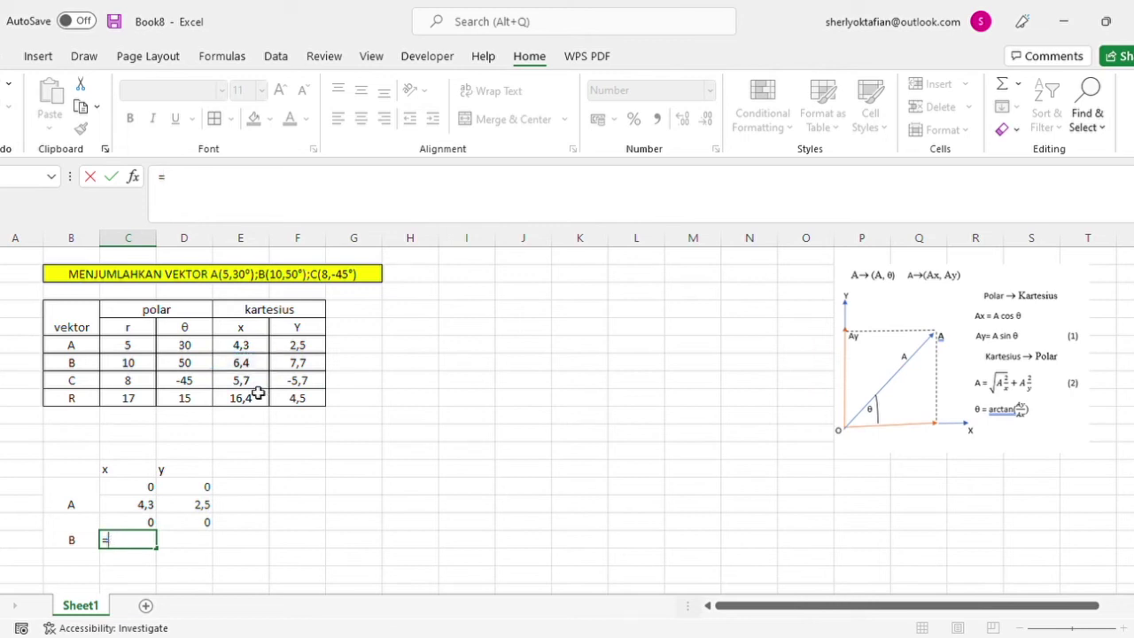
left_click(132, 526)
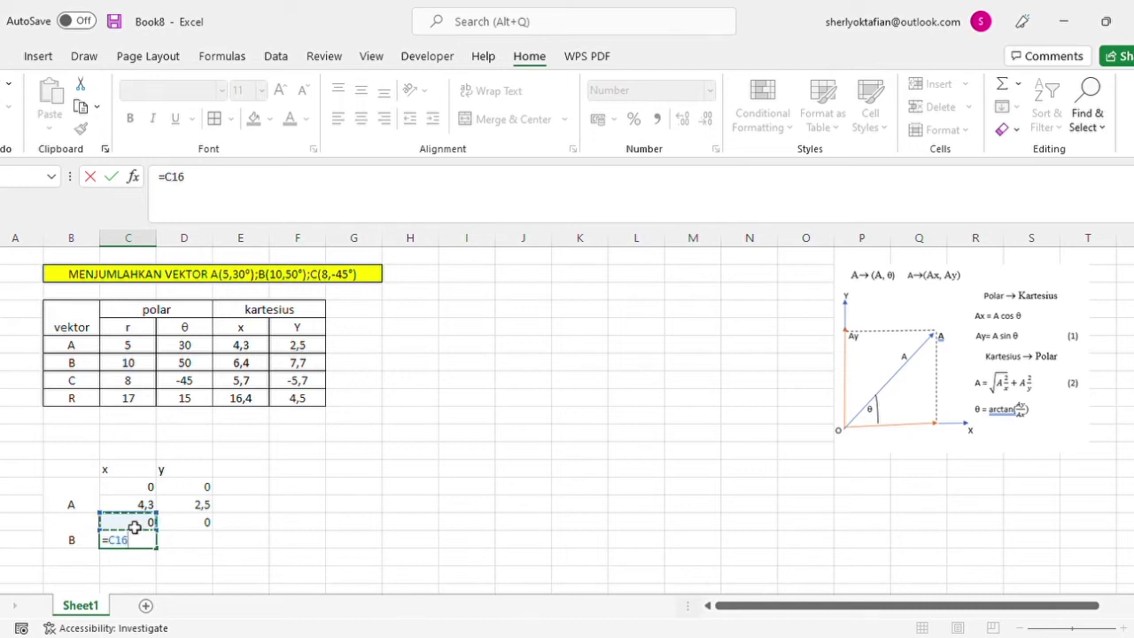
type("+")
left_click(239, 365)
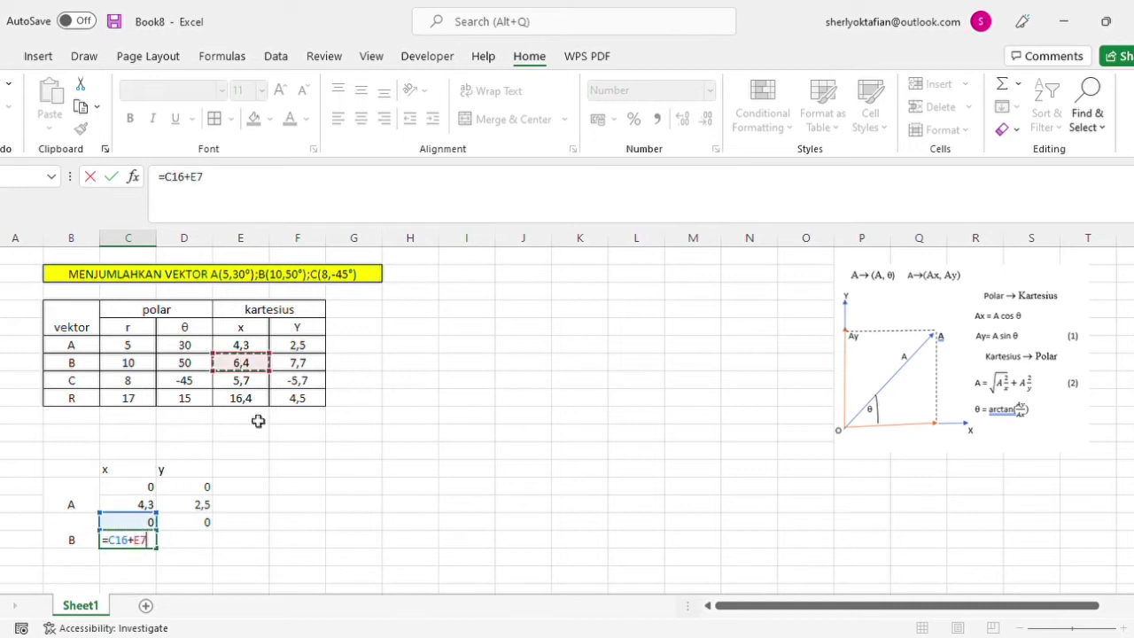
key("Return")
Try copying the endpoint formula from C17 across to D17 and clear D17 again.
left_click(152, 543)
left_click_drag(163, 553, 211, 551)
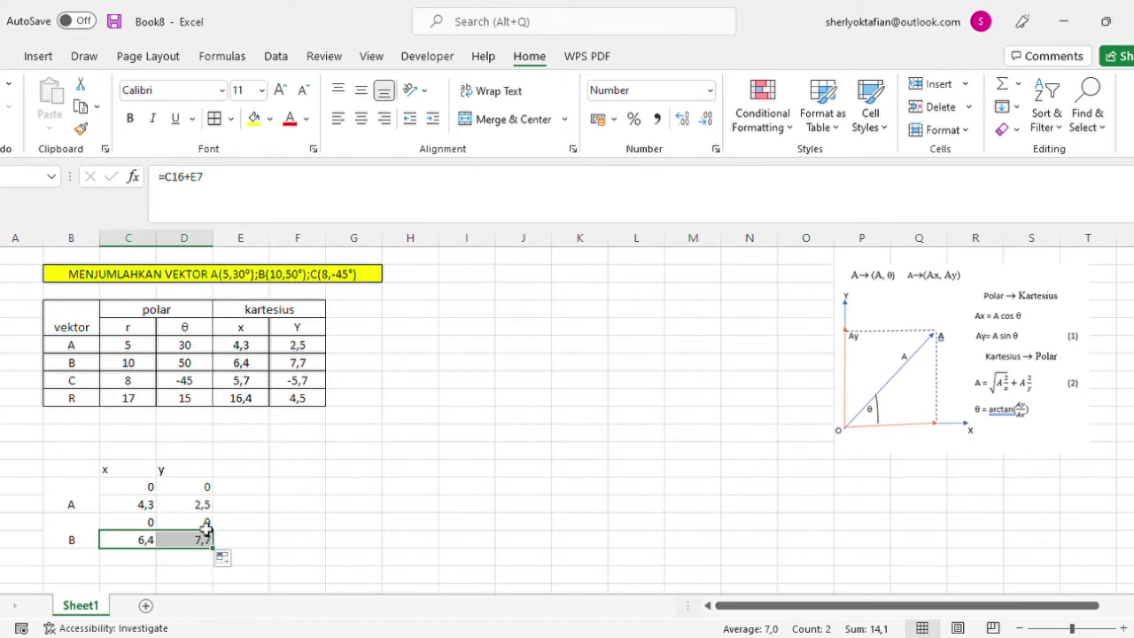
left_click(204, 541)
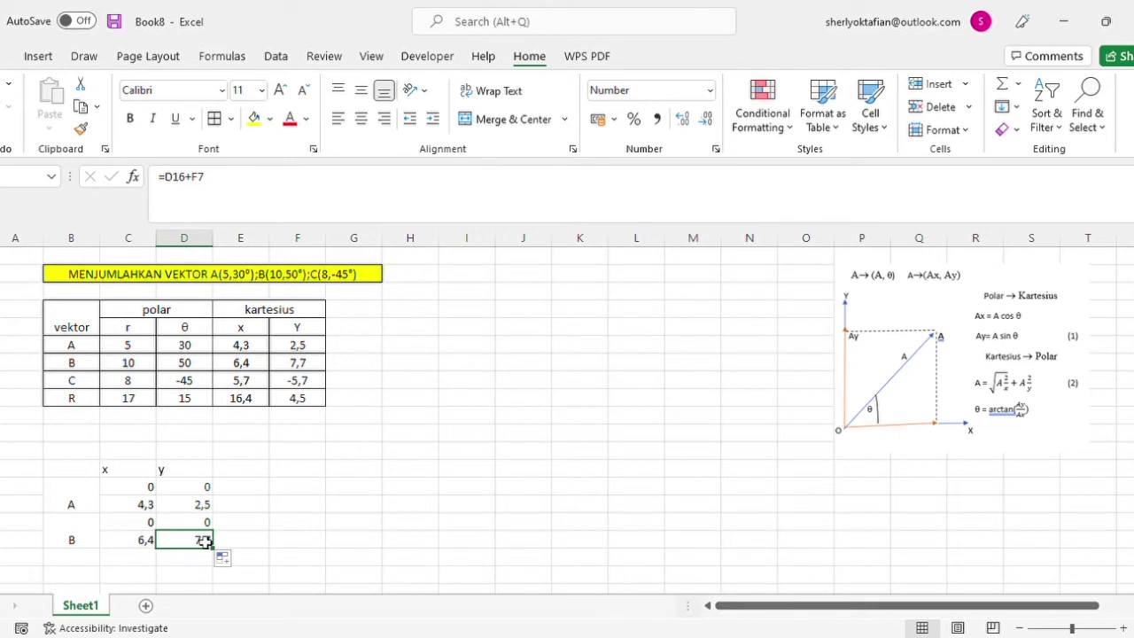
double_click(204, 541)
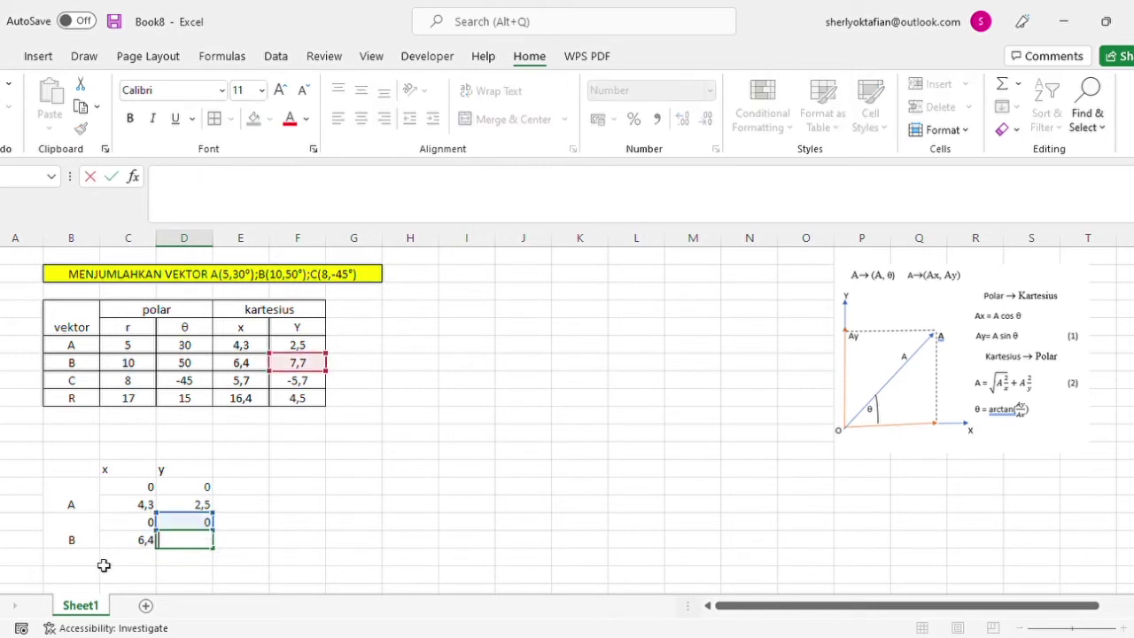
Merge and center cells B18:B19 and label the merged cell C.
left_click_drag(71, 561, 80, 580)
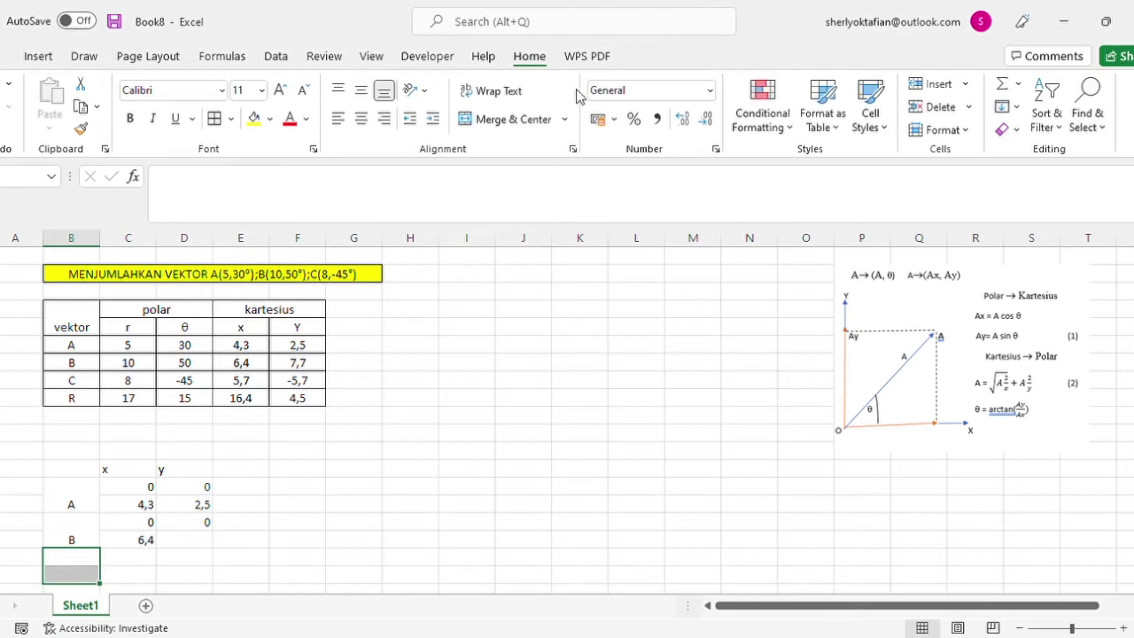
left_click(533, 122)
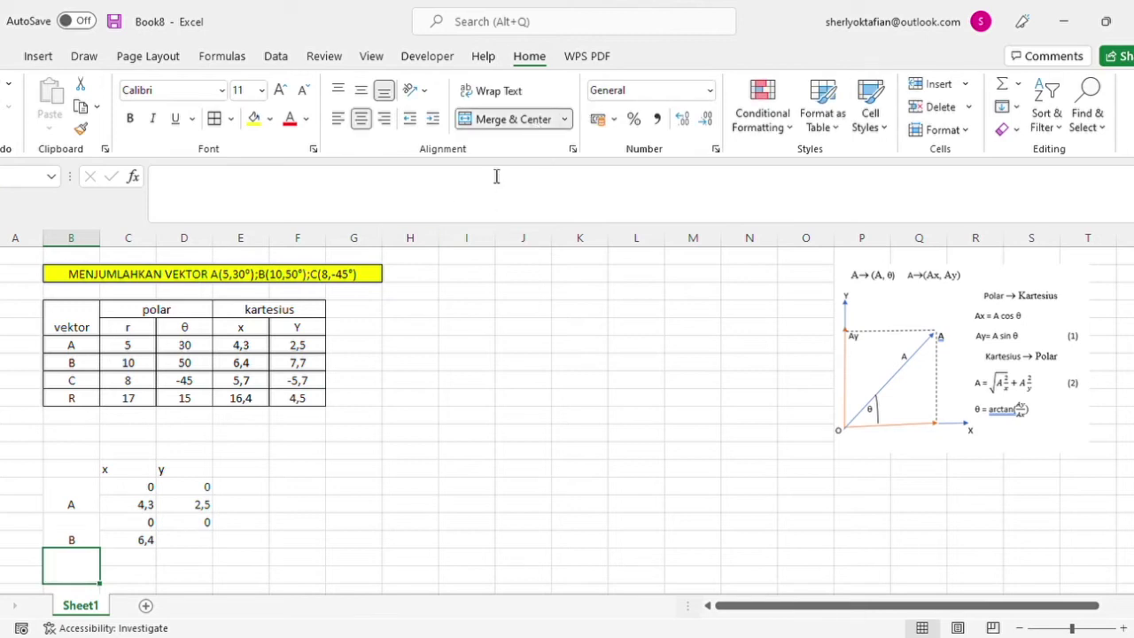
type("C")
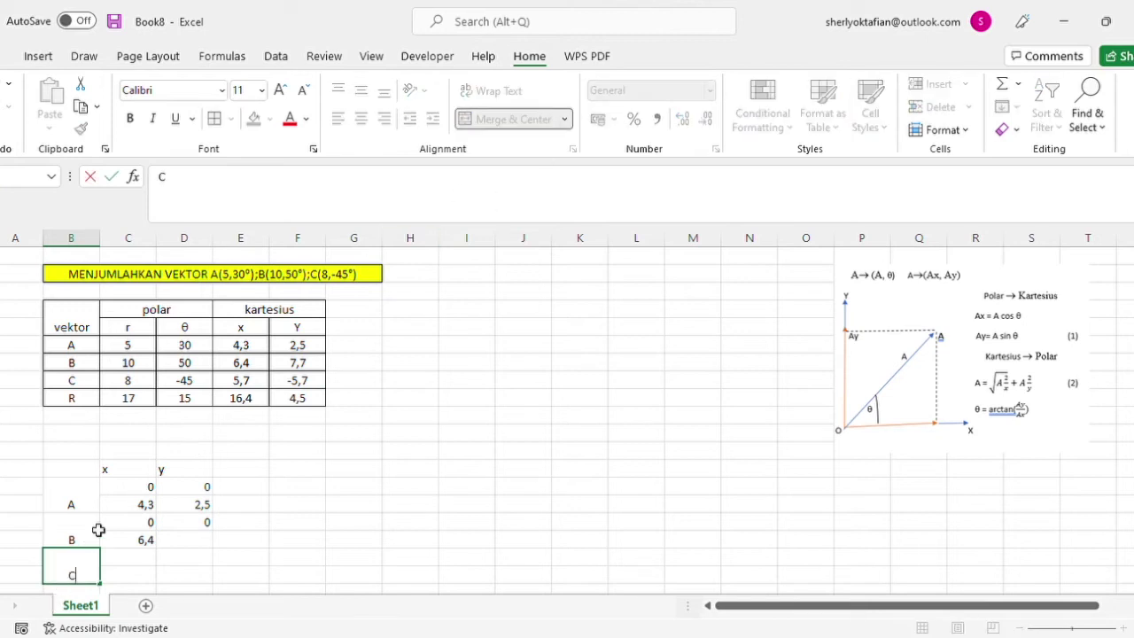
Enter 0 in C18 and D18 as the x and y starting coordinates of vector C.
left_click(145, 558)
type("0")
left_click(188, 564)
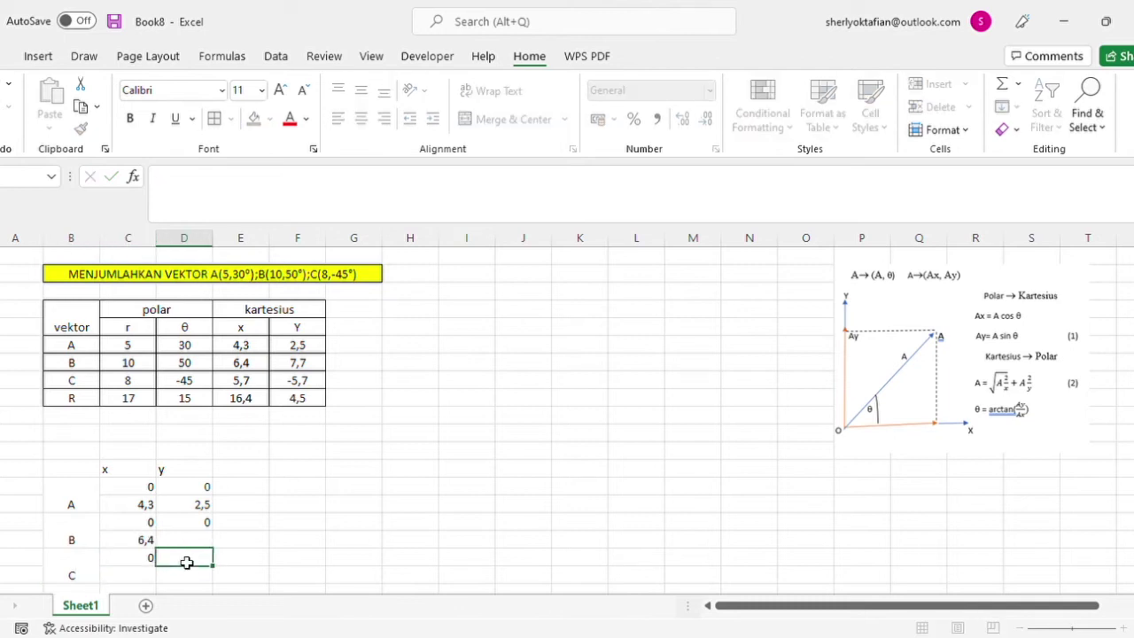
type("0")
left_click(733, 301)
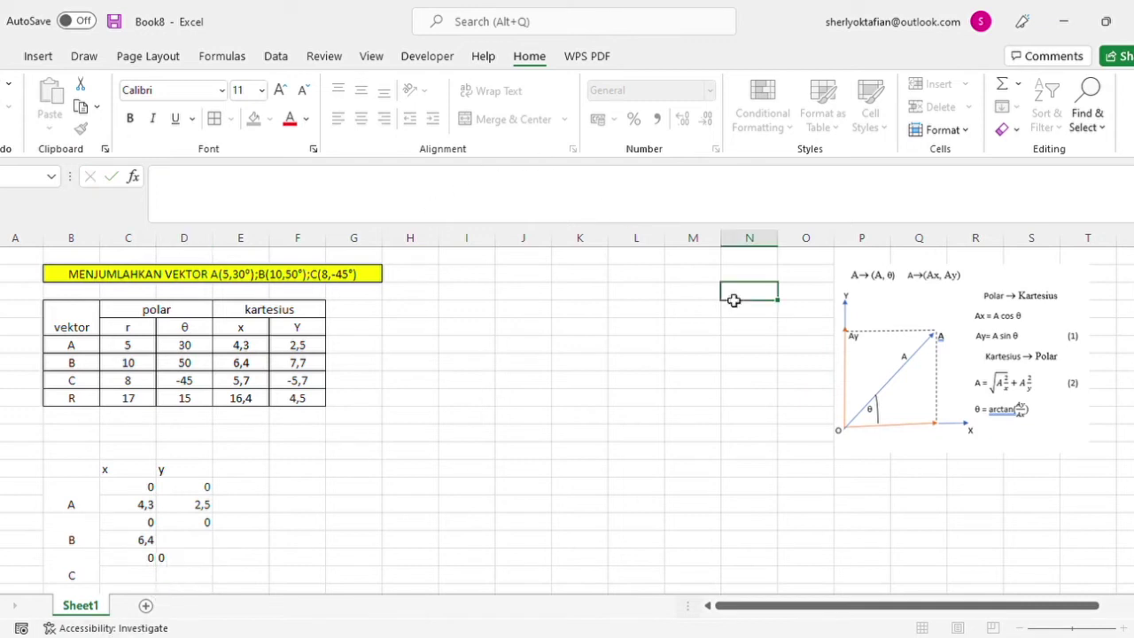
Calculate the x coordinate of vector C's endpoint in C19 with the formula =C18+E8.
left_click(142, 582)
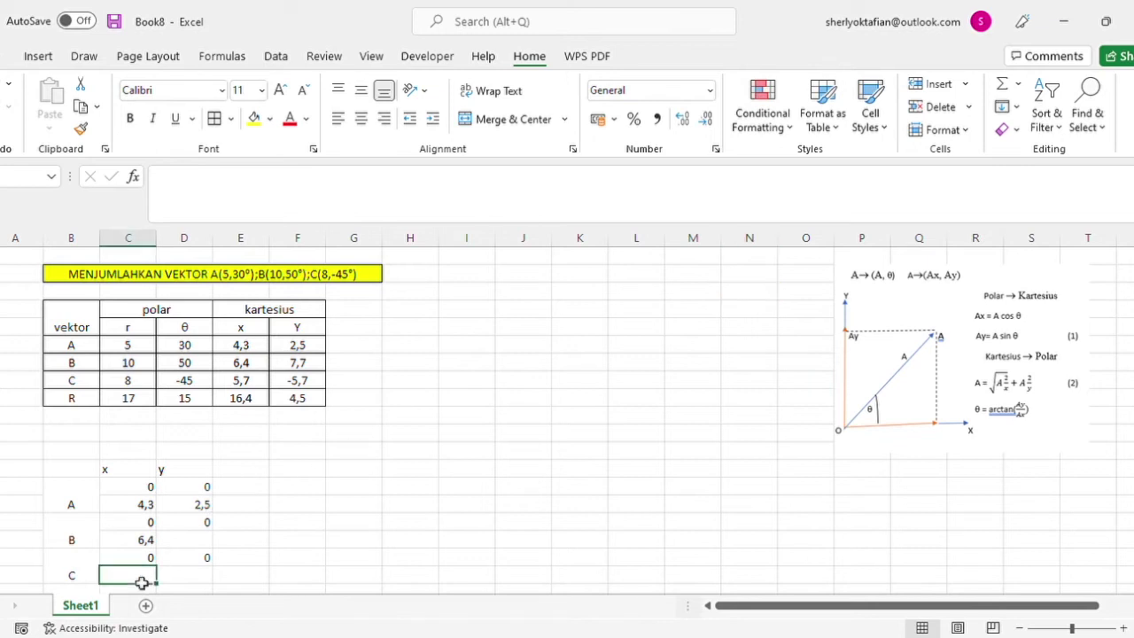
type("=")
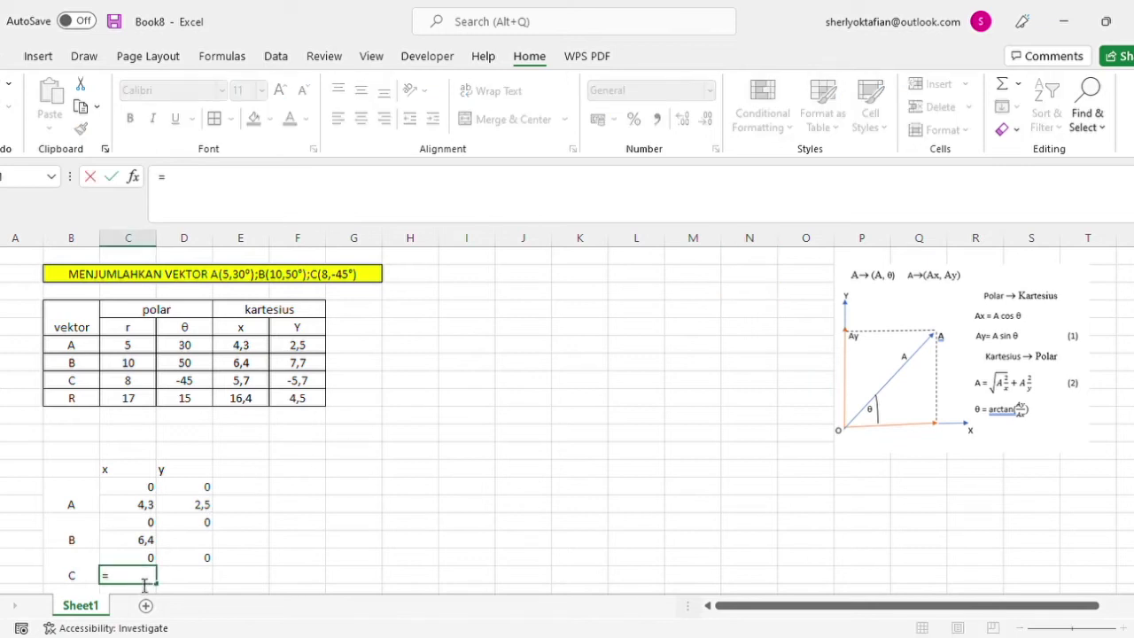
left_click(240, 387)
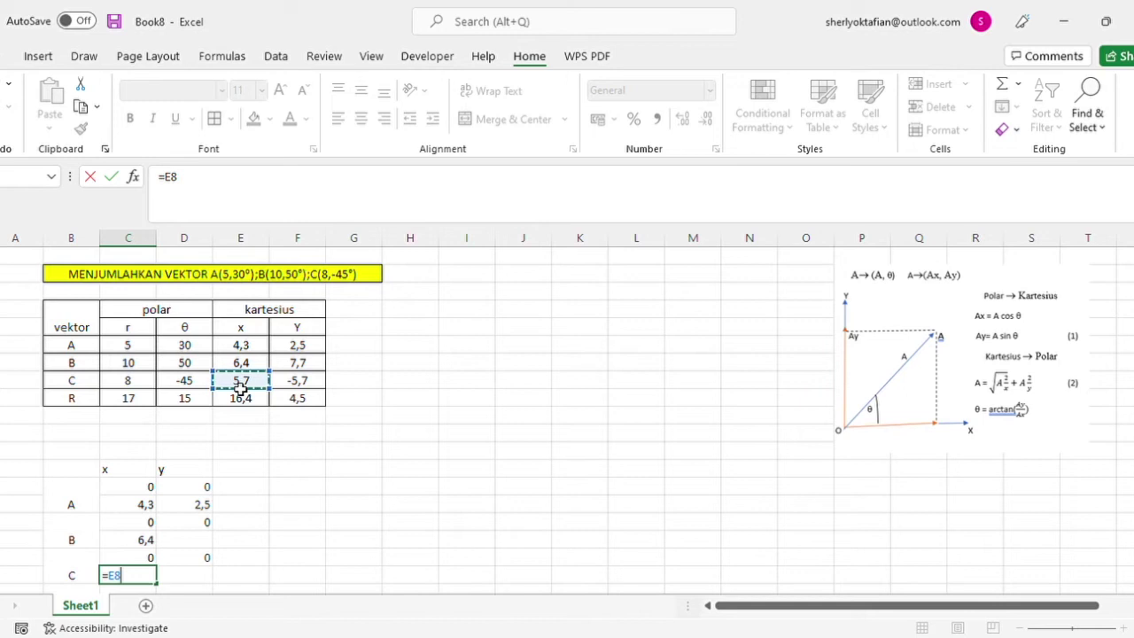
key("BackSpace")
key("BackSpace")
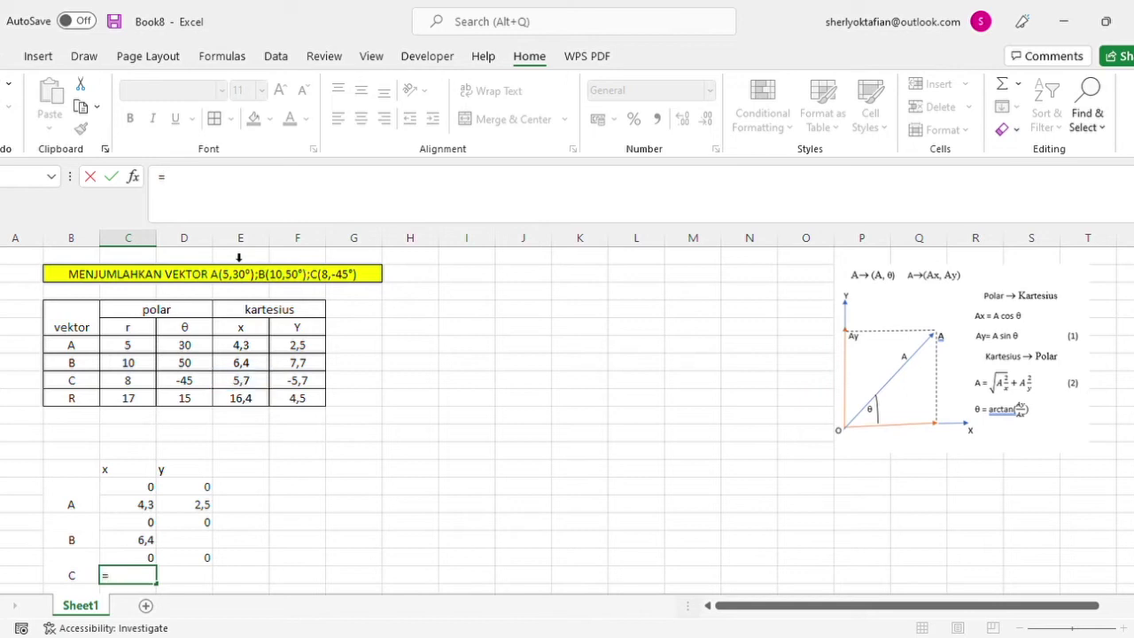
left_click(151, 560)
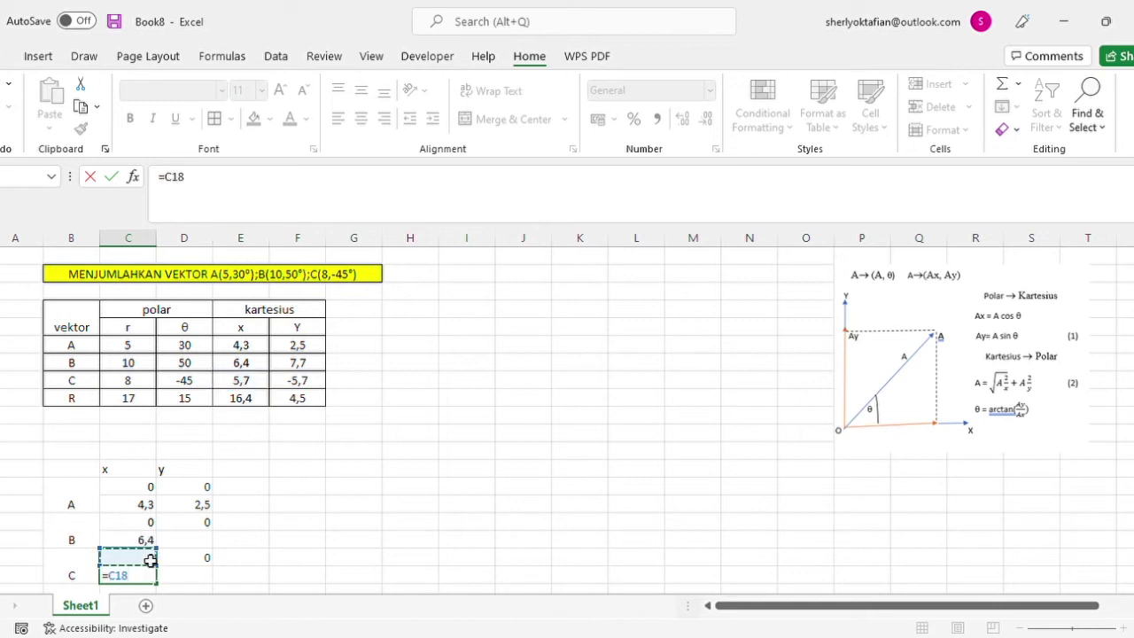
type("+")
left_click(241, 380)
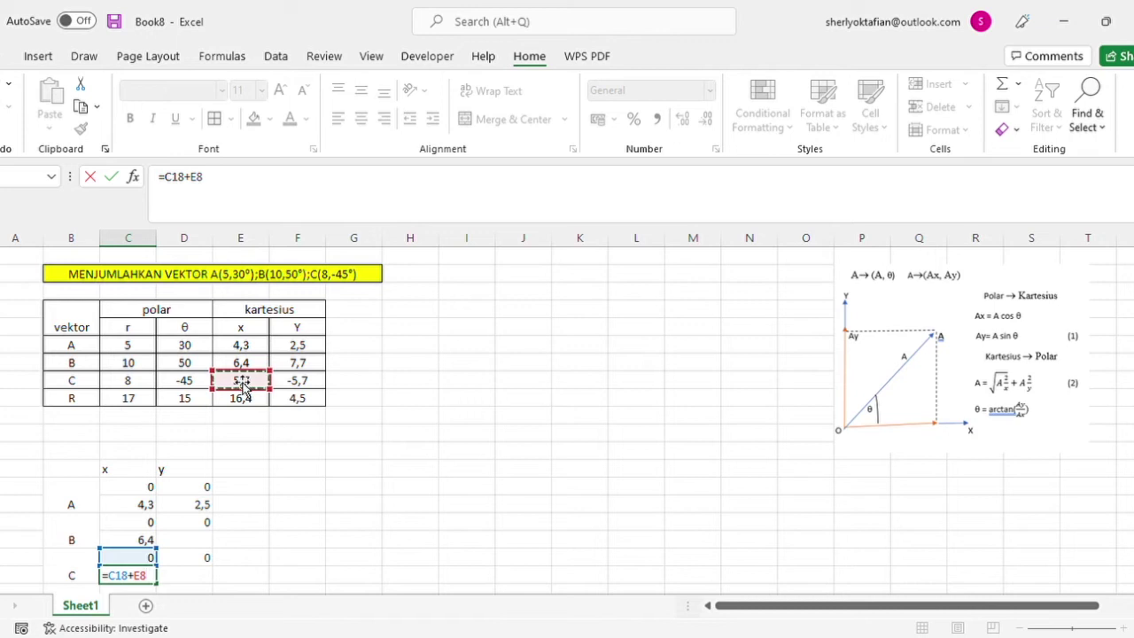
key("Return")
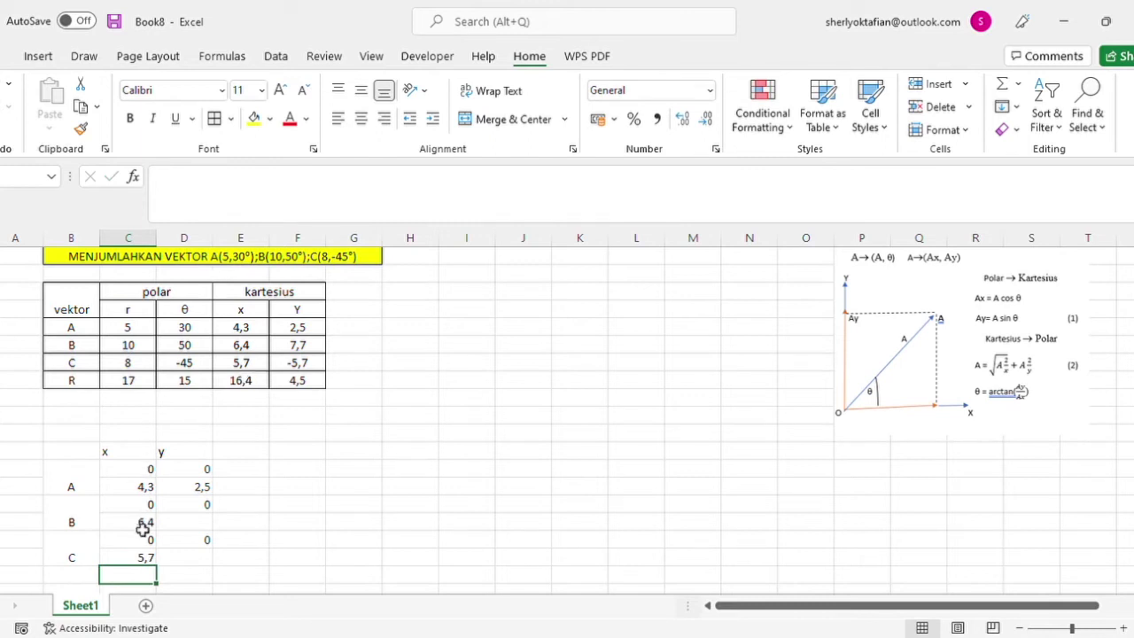
Fill the start and endpoint cells C16:C19 of vectors B and C across into D16:D19.
left_click_drag(145, 504, 203, 561)
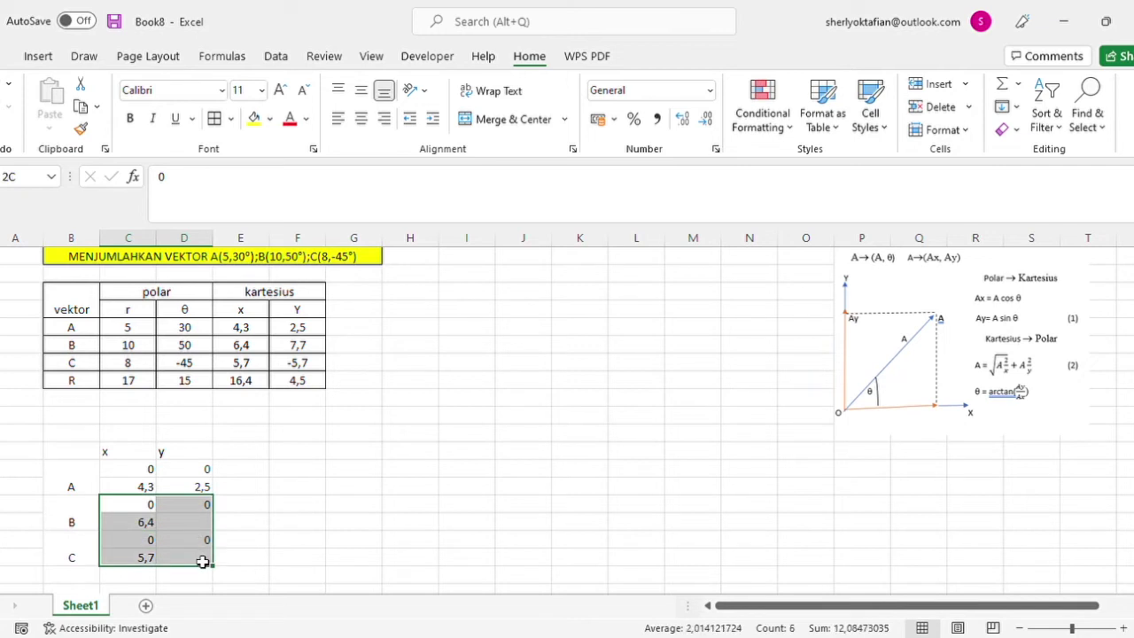
double_click(145, 510)
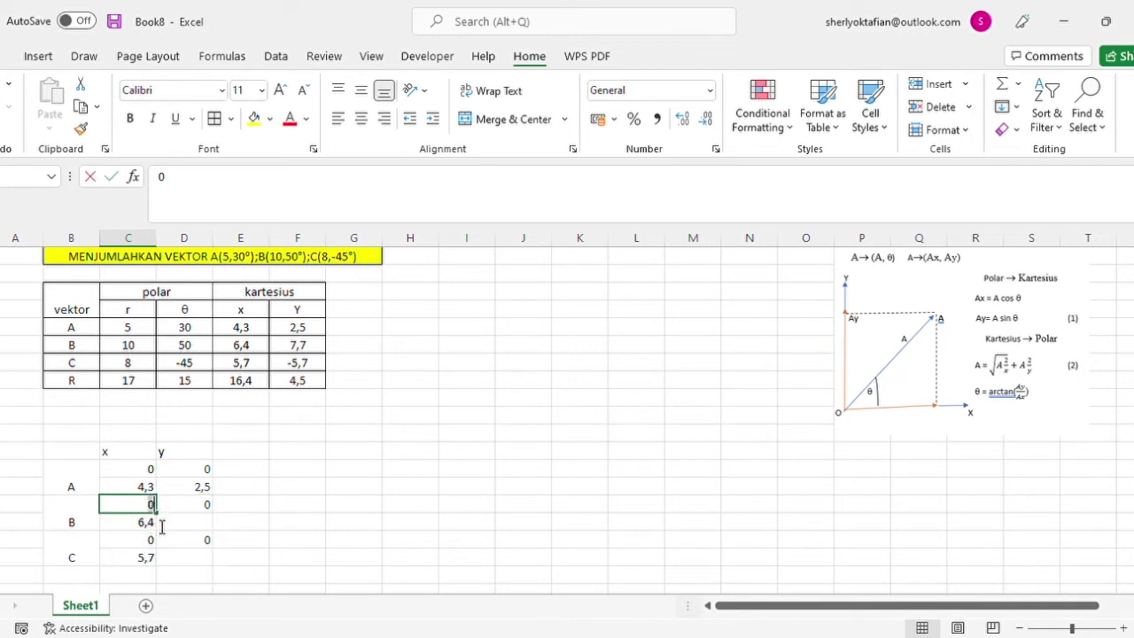
key("Tab")
left_click_drag(142, 511, 213, 569)
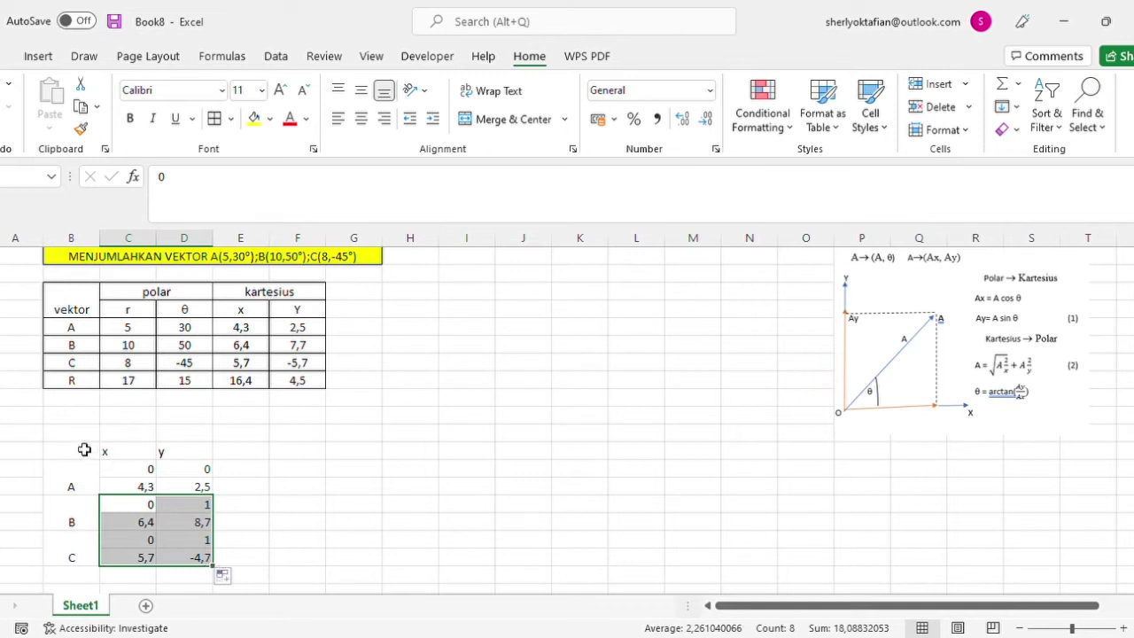
Apply all borders to the coordinate table B13:D19 and enter the heading Vektor in B13.
left_click_drag(84, 450, 182, 544)
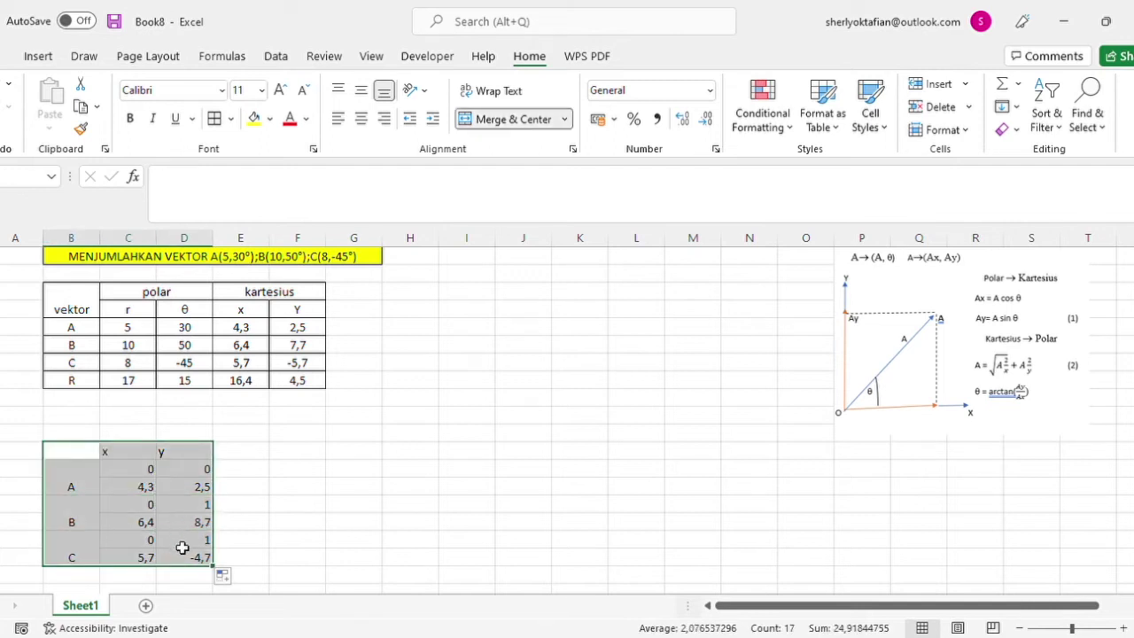
left_click(223, 119)
left_click(73, 457)
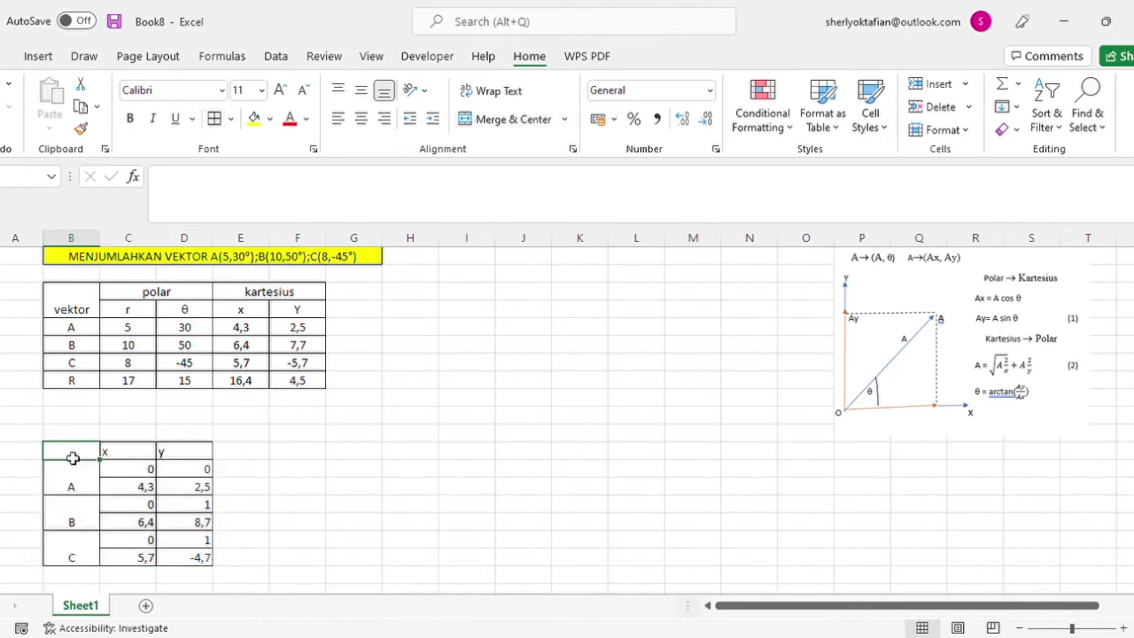
type("VE")
key("BackSpace")
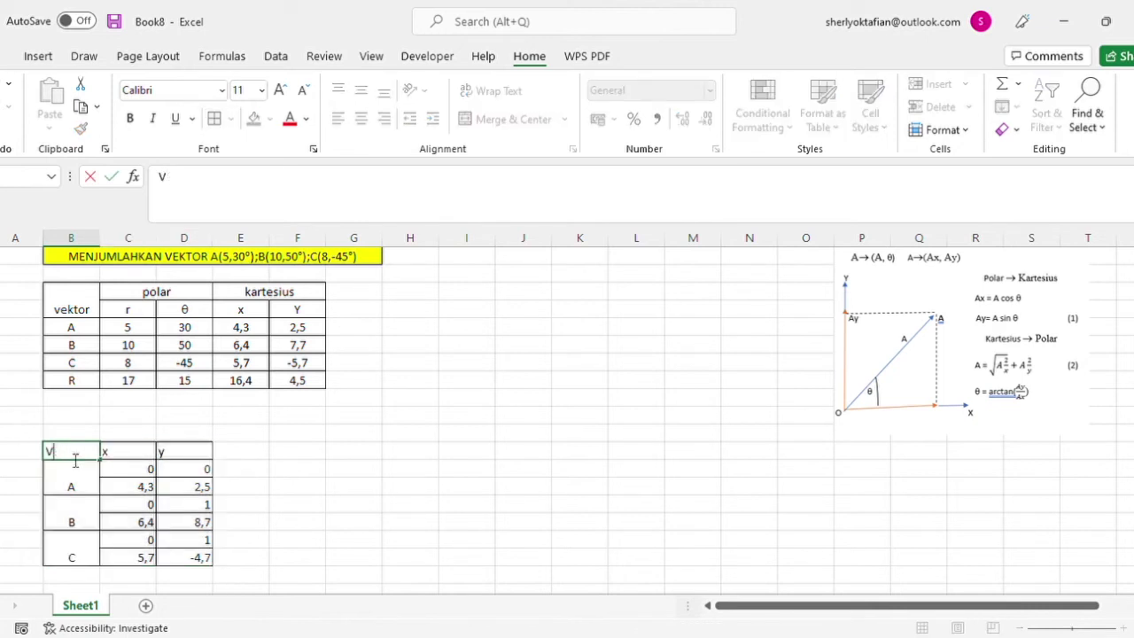
type("ektor")
left_click(146, 526)
Center the contents of the coordinate table B13:D19 horizontally.
left_click_drag(96, 458, 210, 552)
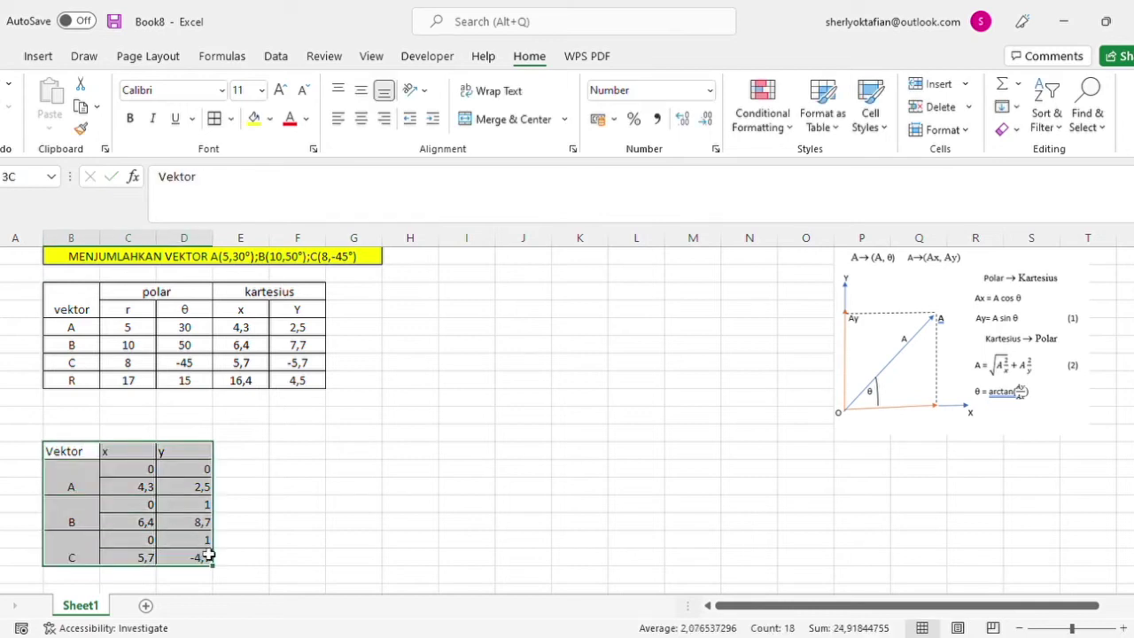
left_click(361, 118)
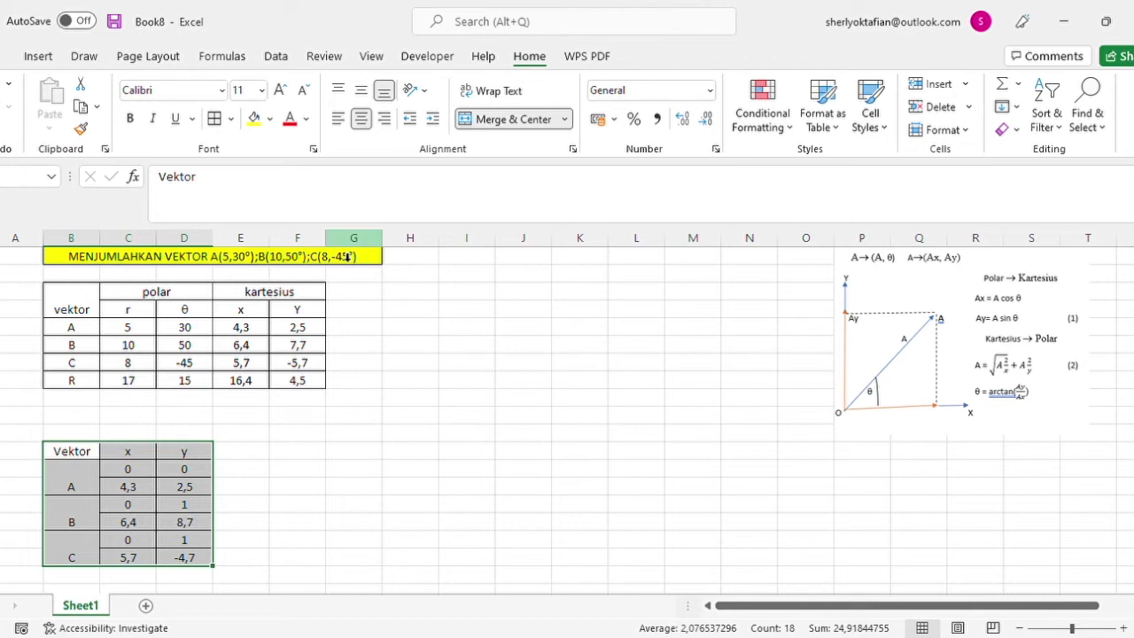
Insert a scatter chart with straight lines based on the coordinate table B13:D19.
left_click(38, 56)
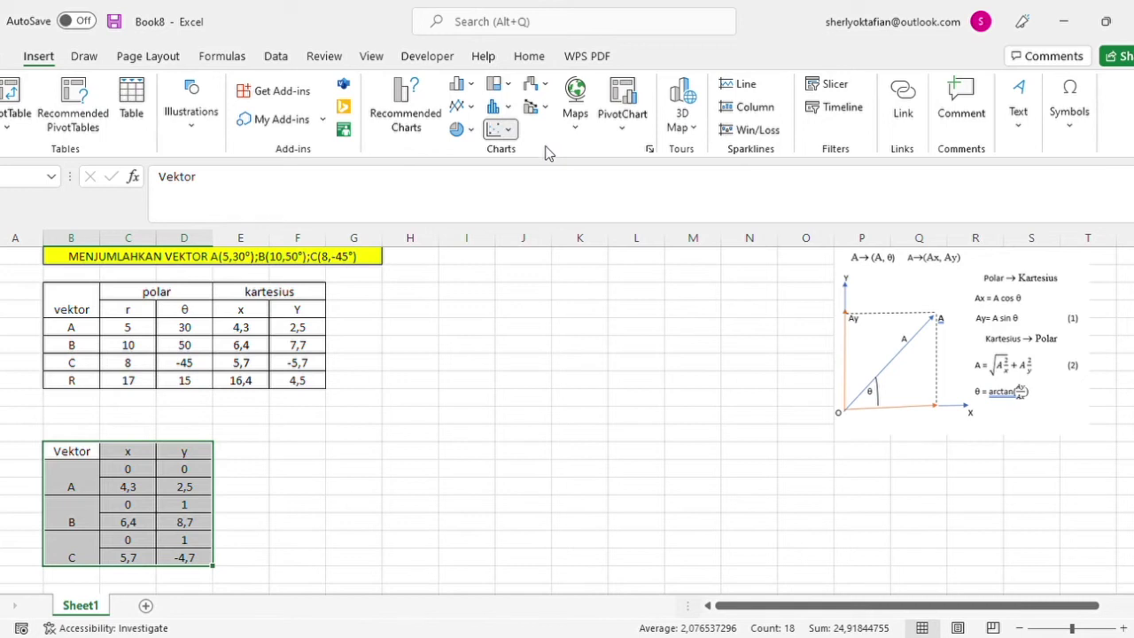
key("alt+F1")
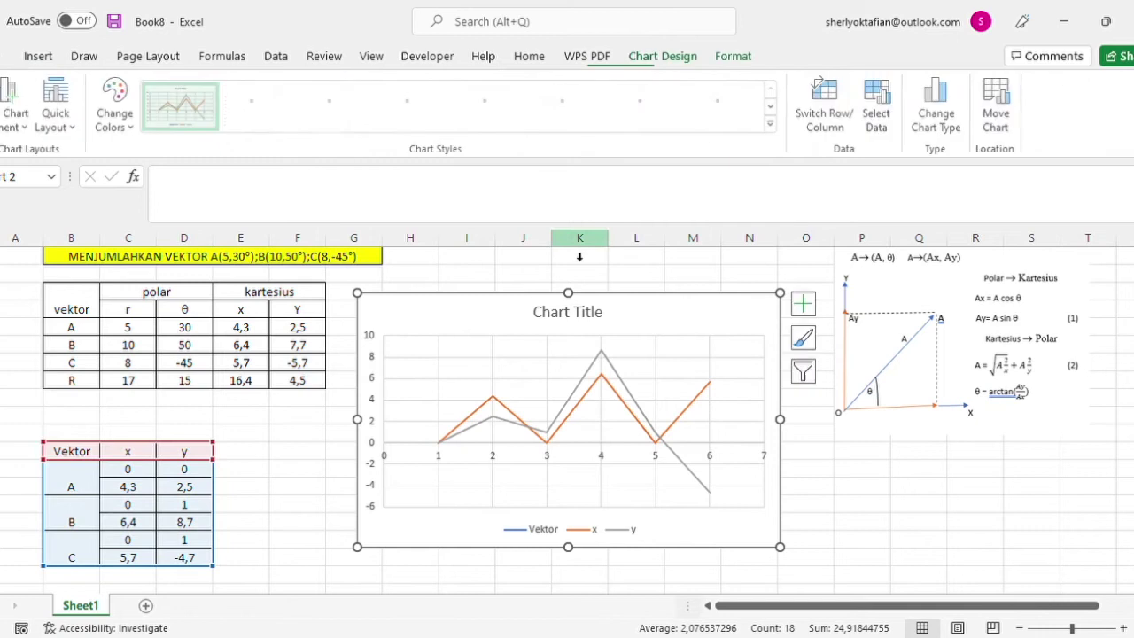
double_click(541, 372)
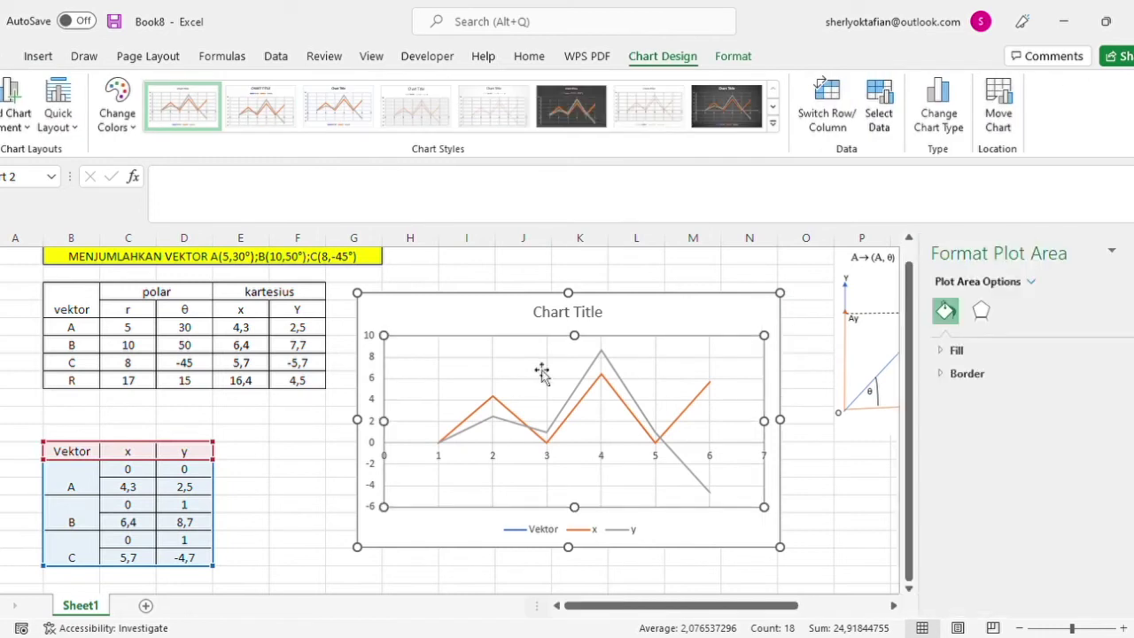
left_click(355, 279)
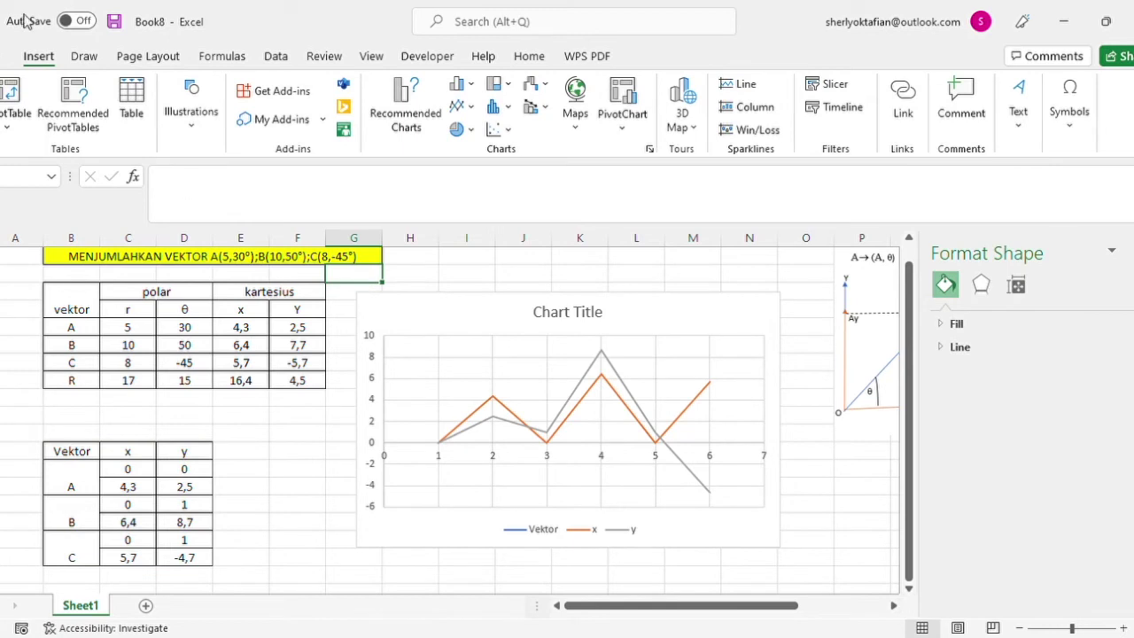
Try a second straight-line scatter chart based on the polar and Cartesian table and delete it again.
double_click(40, 57)
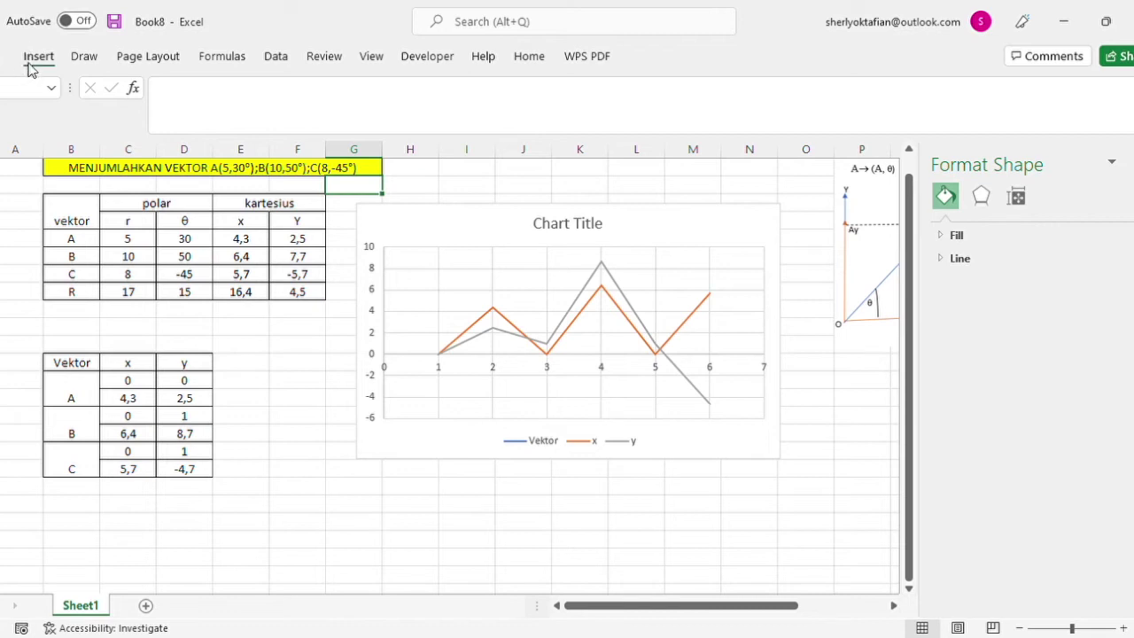
key("alt+F1")
left_click(557, 263)
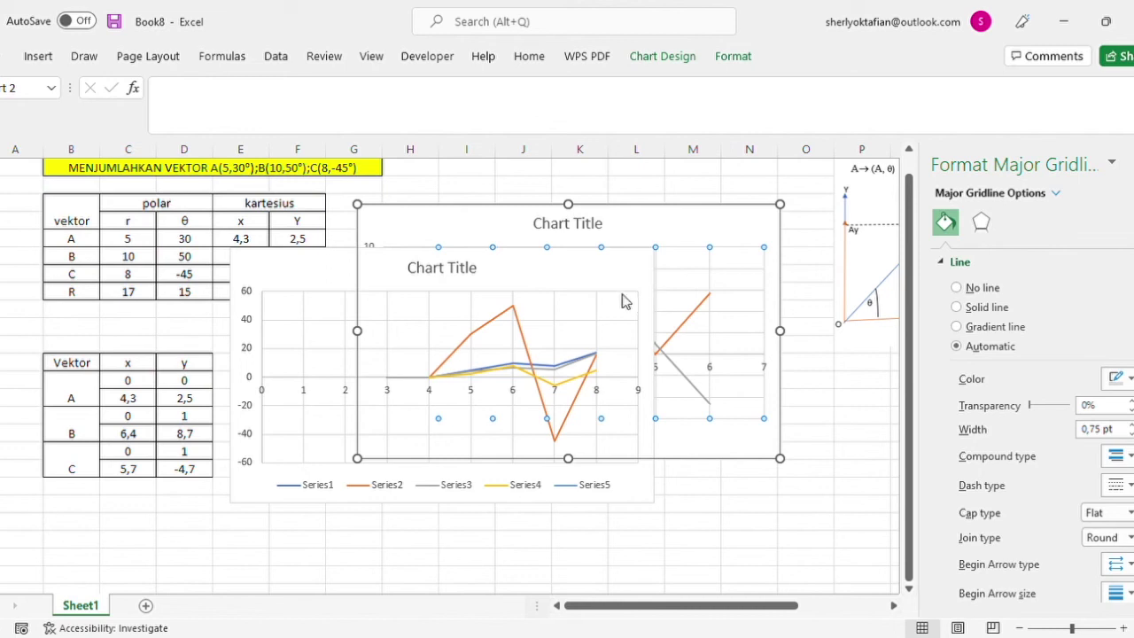
left_click(627, 303)
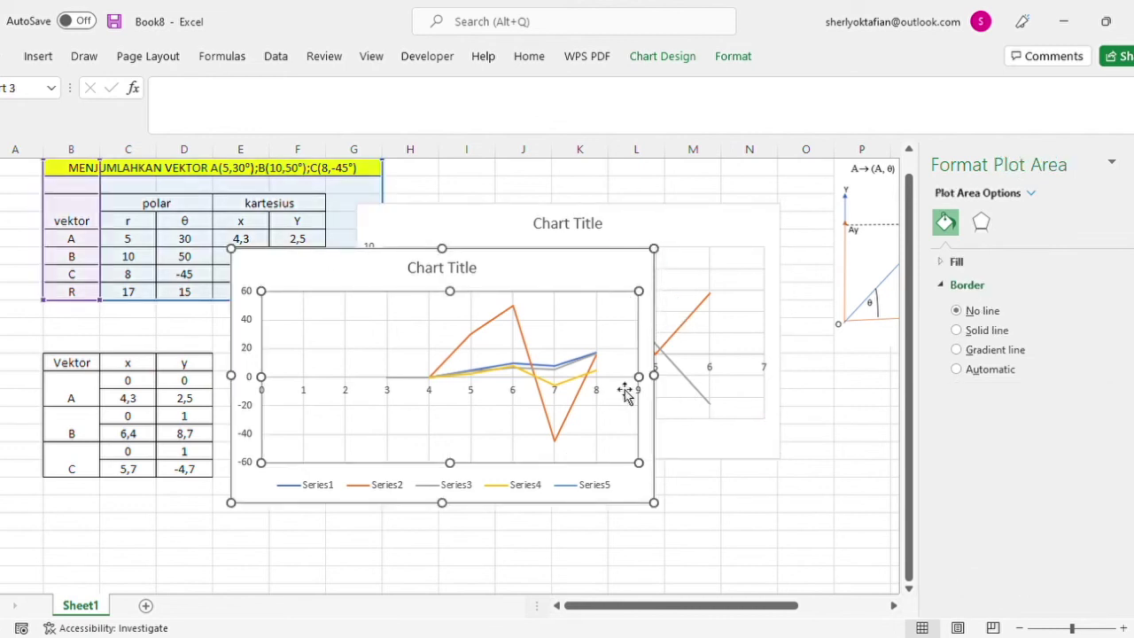
left_click(727, 379)
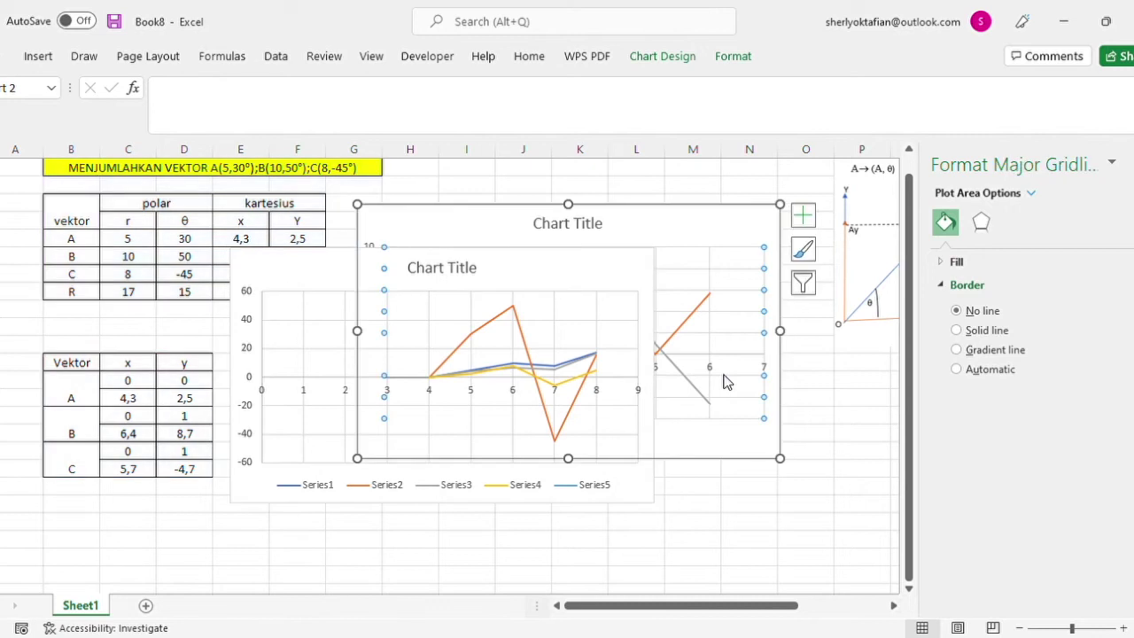
left_click(568, 347)
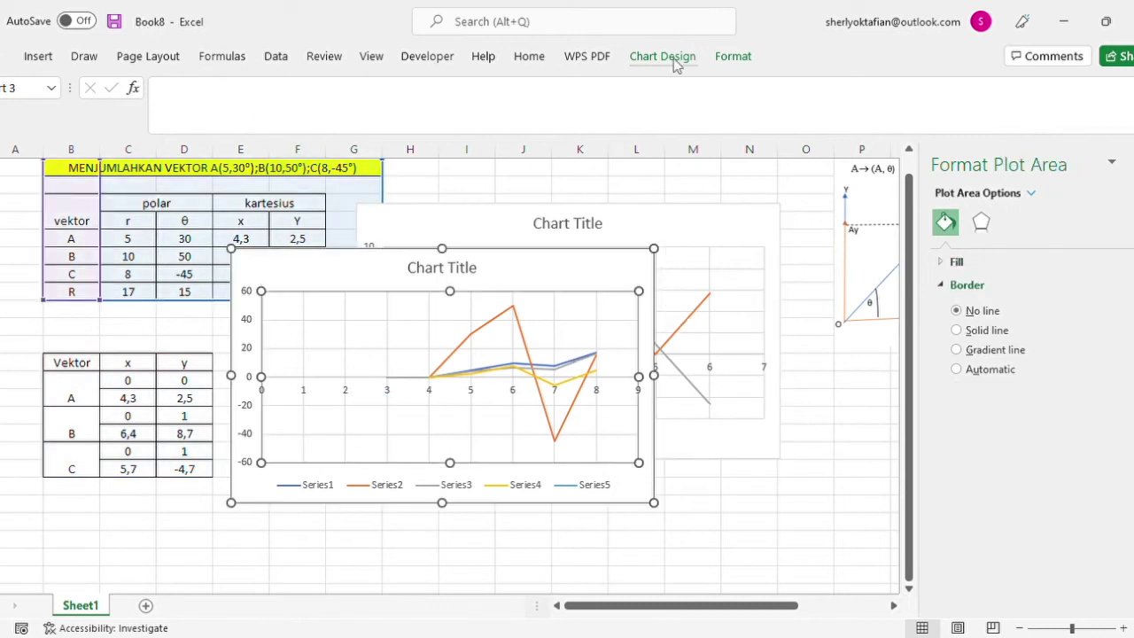
left_click(529, 56)
left_click(175, 245)
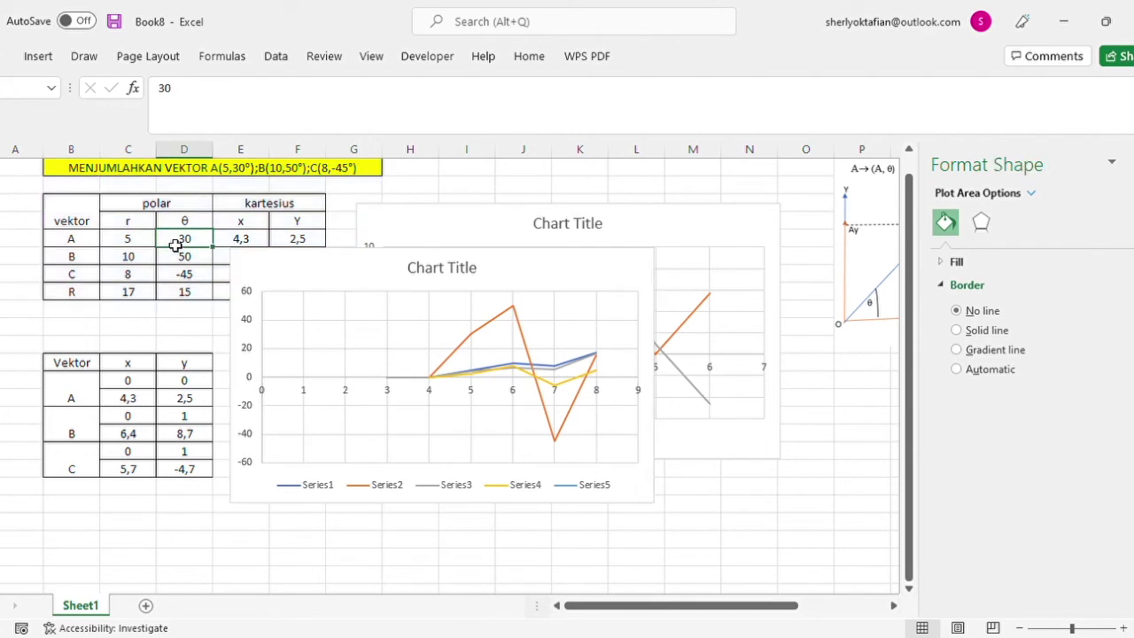
left_click(332, 329)
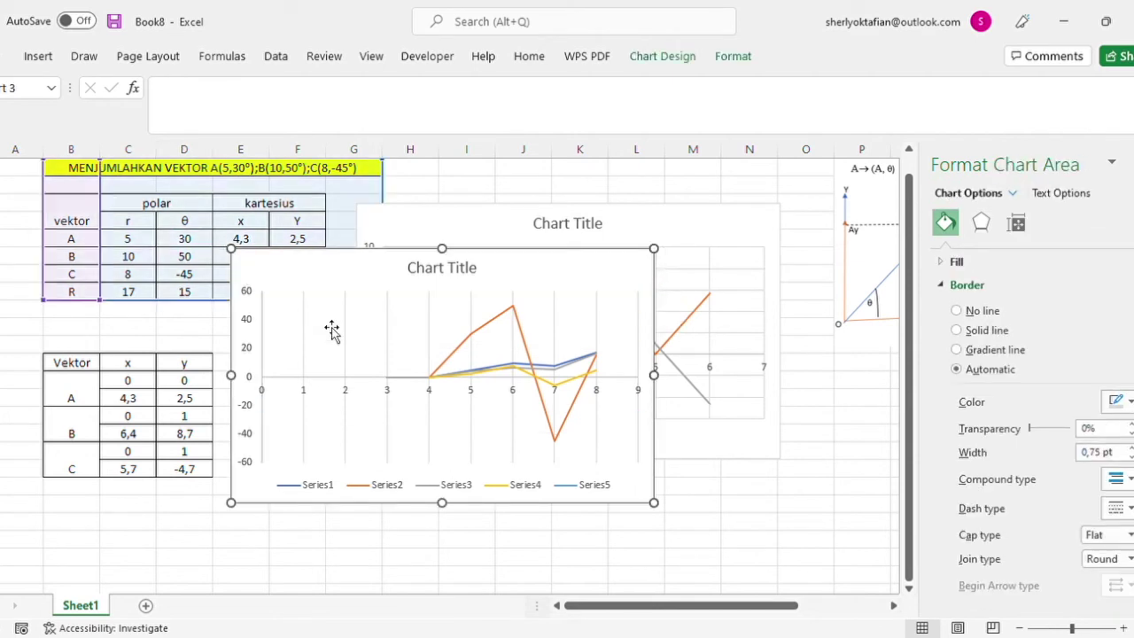
left_click_drag(654, 249, 374, 384)
key("Delete")
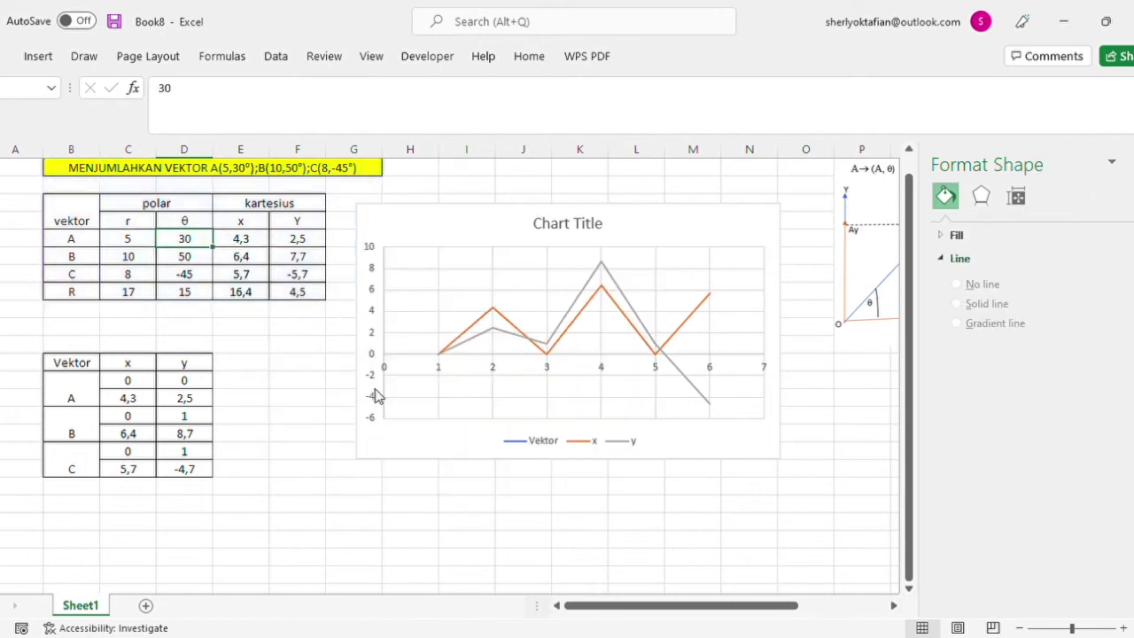
Shrink the scatter chart of the coordinate table and delete it.
left_click(608, 298)
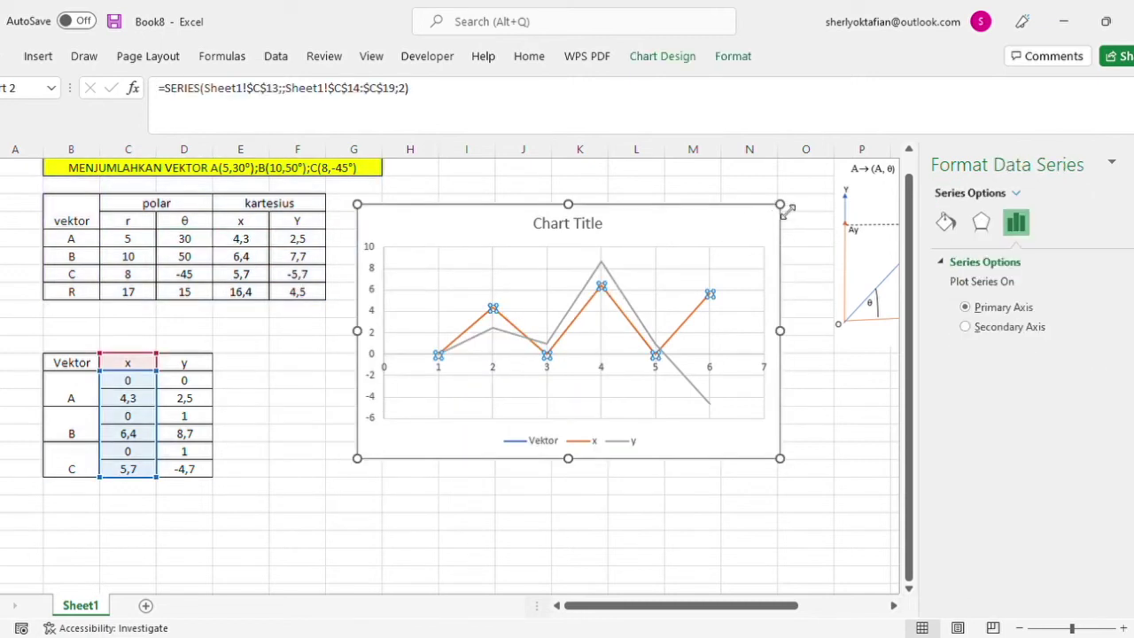
left_click_drag(788, 209, 632, 334)
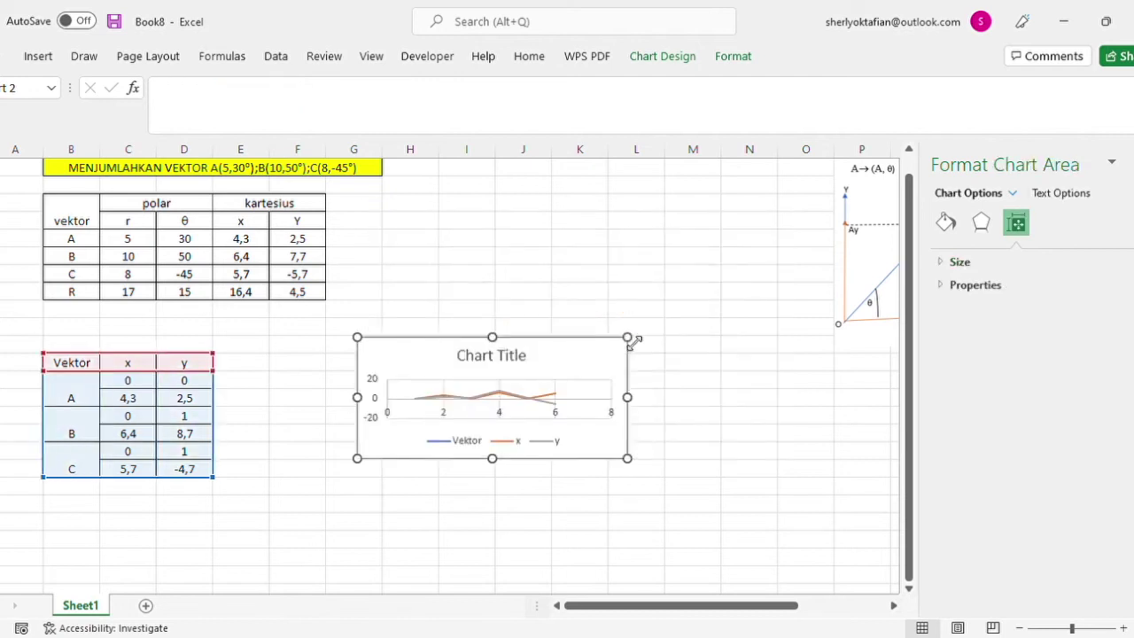
key("Delete")
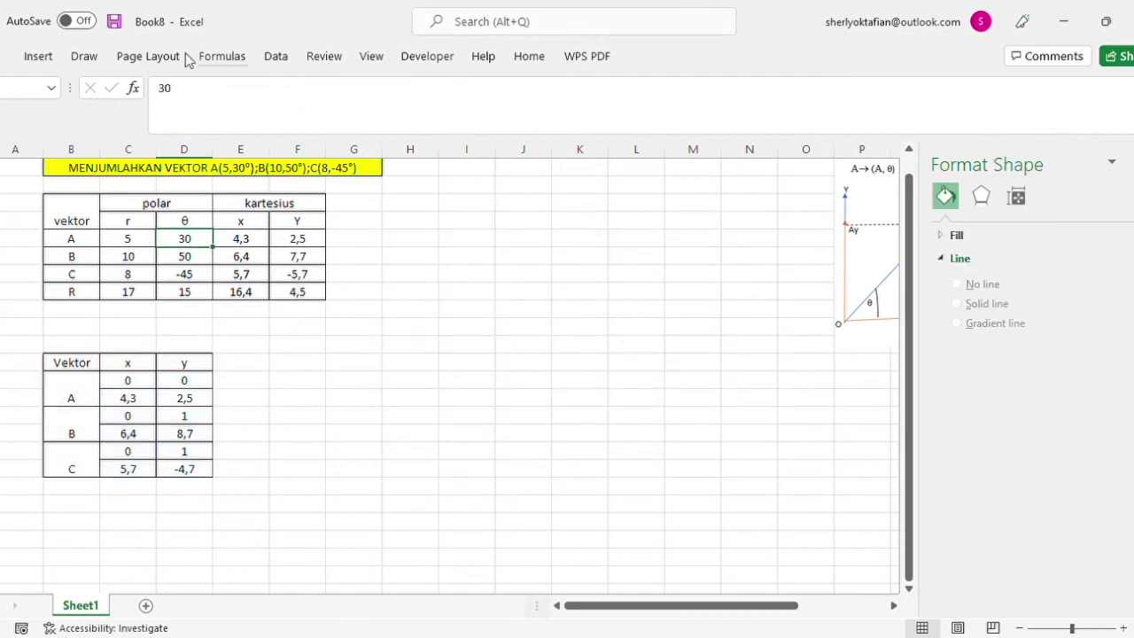
Try a straight-line scatter chart and a bubble chart of the polar and Cartesian table, removing each one again.
left_click(38, 57)
key("alt+F1")
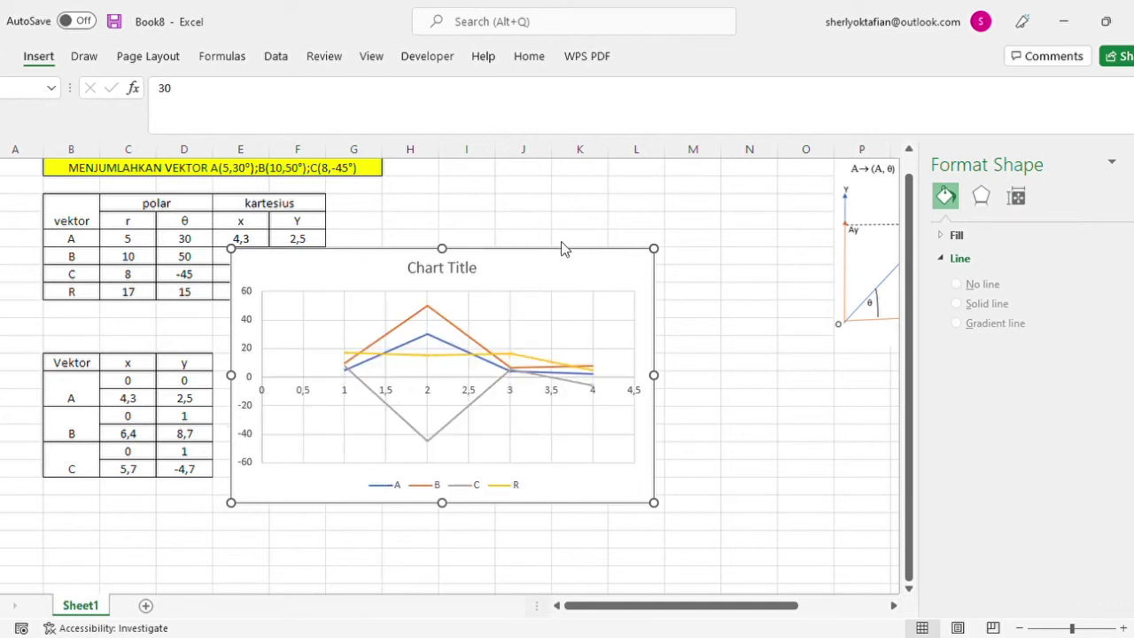
key("Delete")
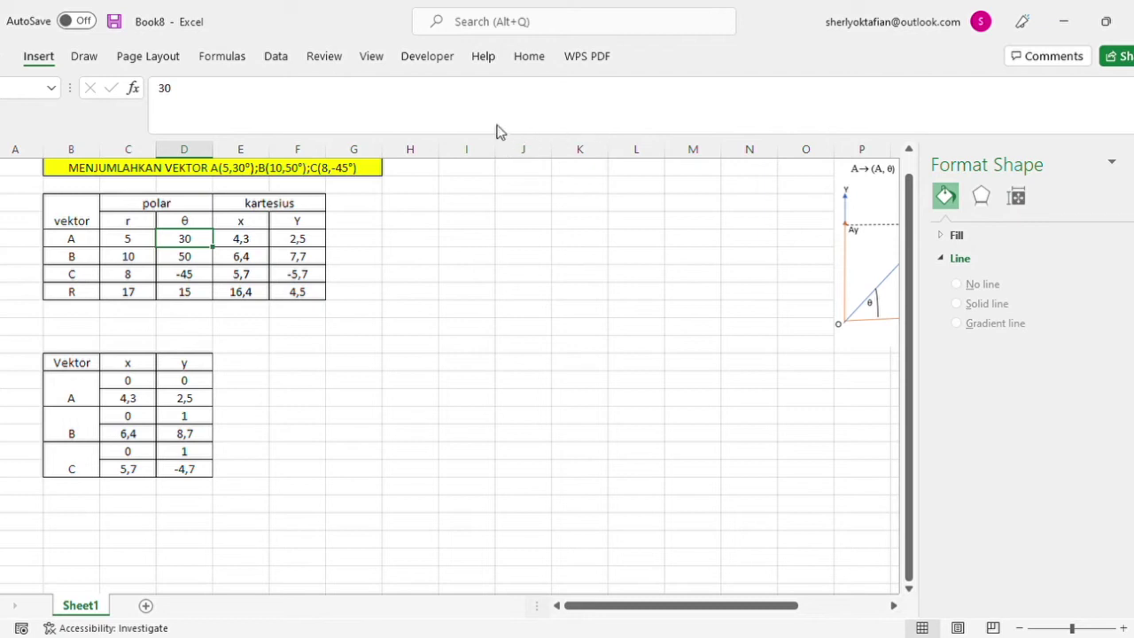
key("alt+F1")
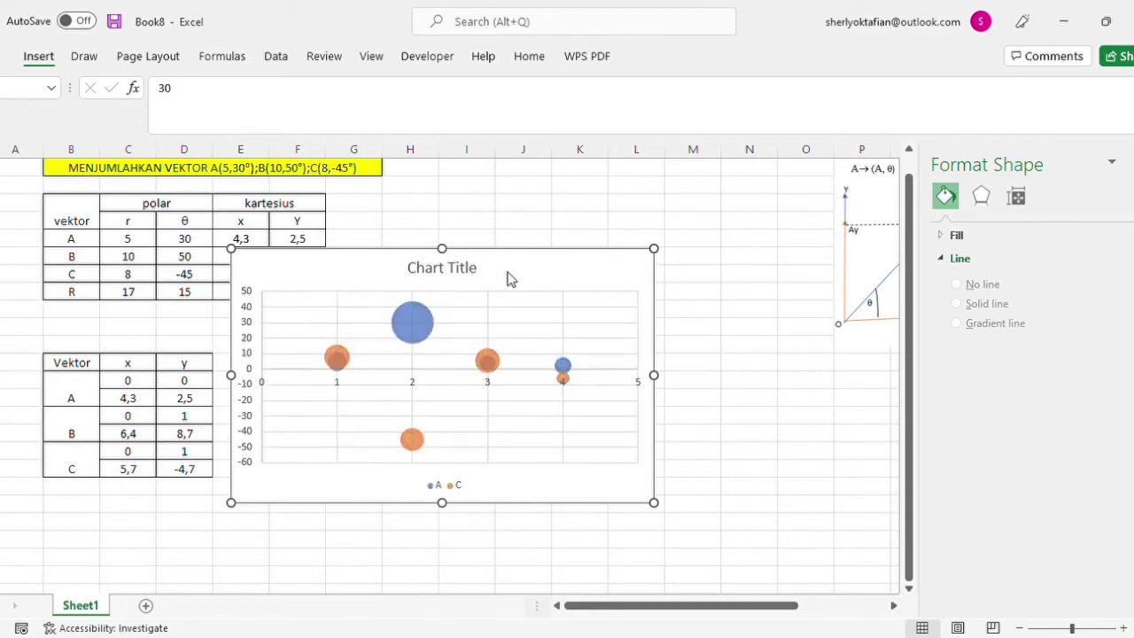
key("ctrl+z")
key("ctrl+z")
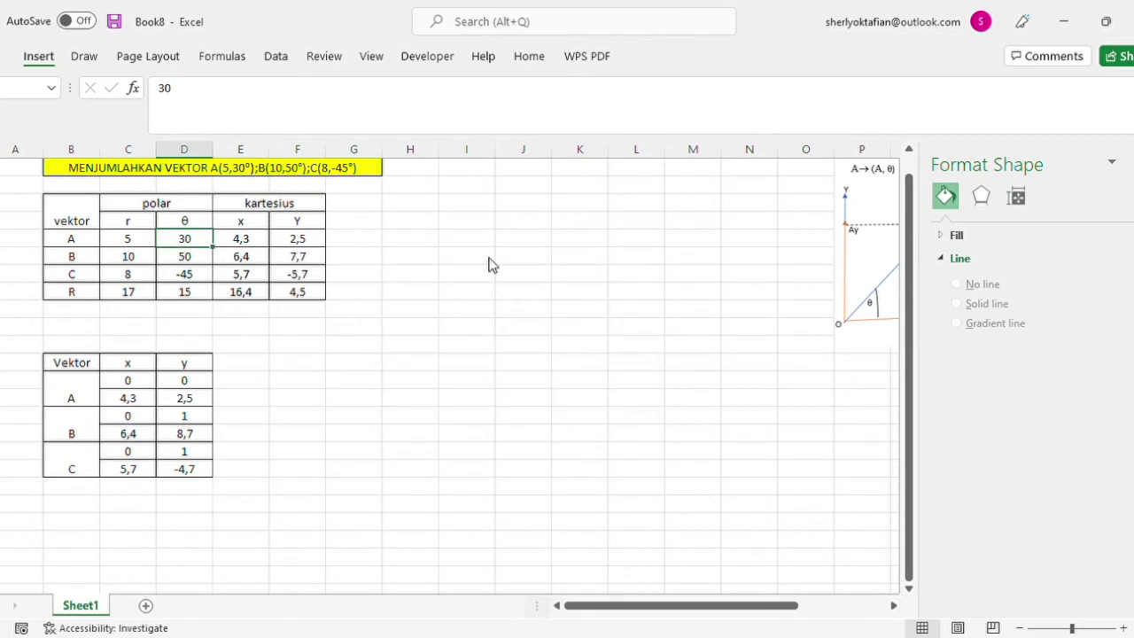
Insert a scatter chart with straight lines plotting vectors A, B, C and R from the polar and Cartesian table.
key("ctrl+y")
left_click(571, 241)
left_click(537, 286)
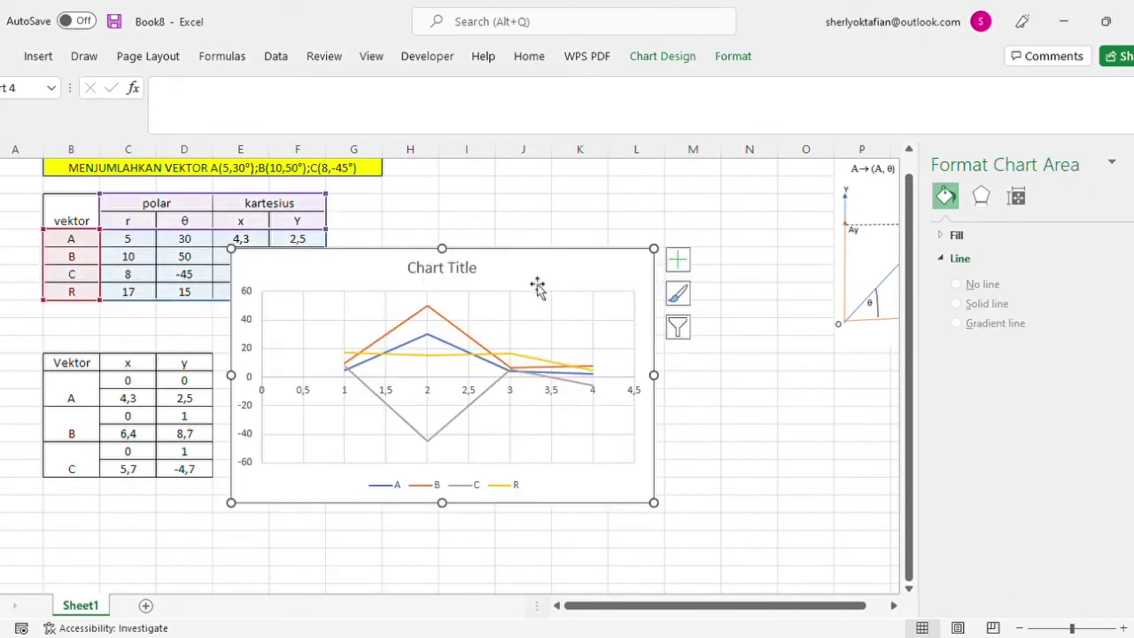
Try shrinking the plot area toward the chart's lower-left corner and delete the whole chart.
left_click(537, 346)
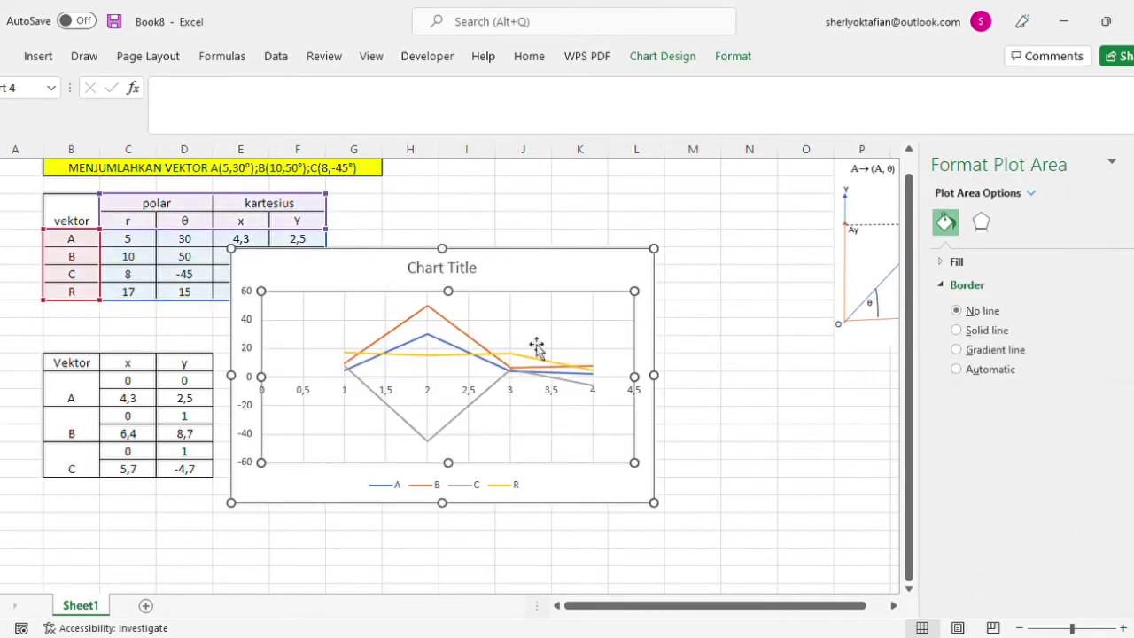
left_click_drag(634, 293, 395, 334)
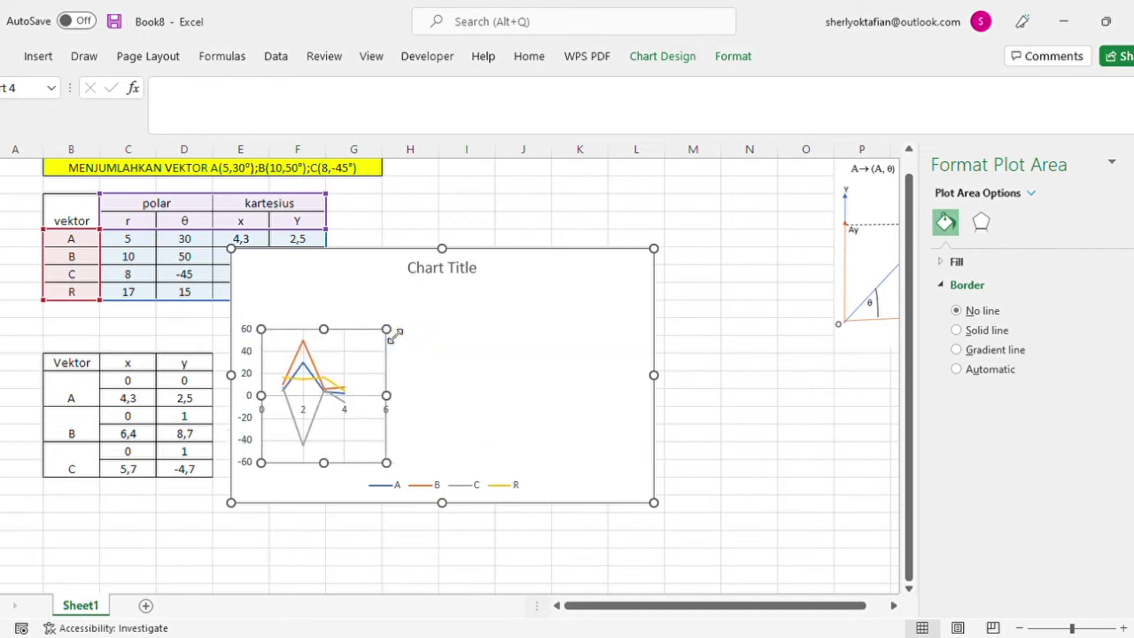
left_click_drag(394, 336, 301, 381)
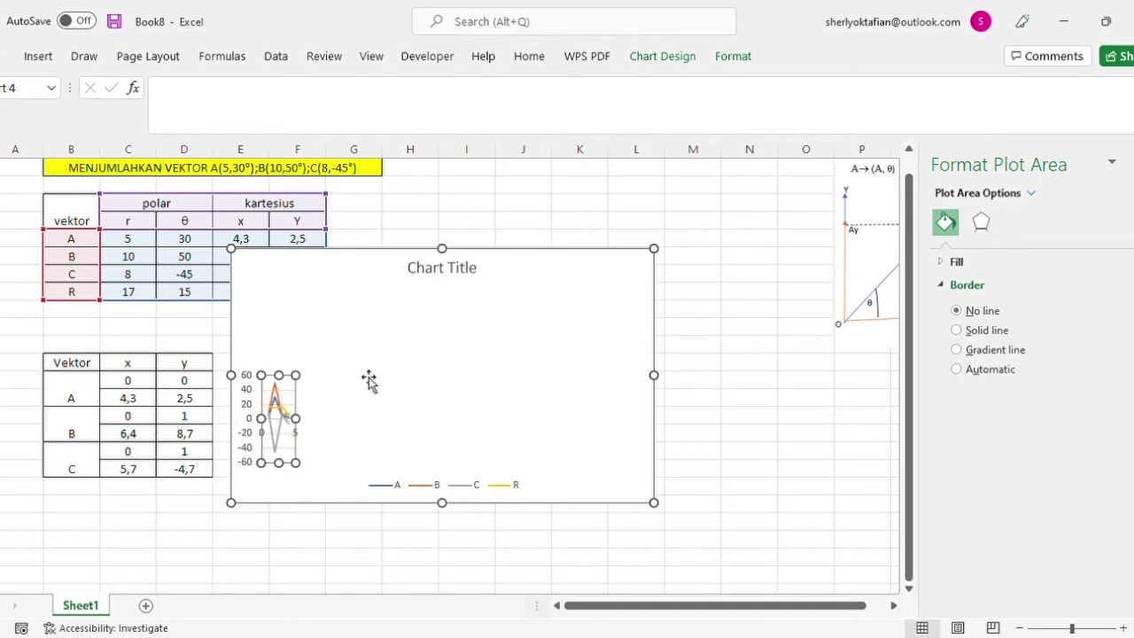
left_click(536, 367)
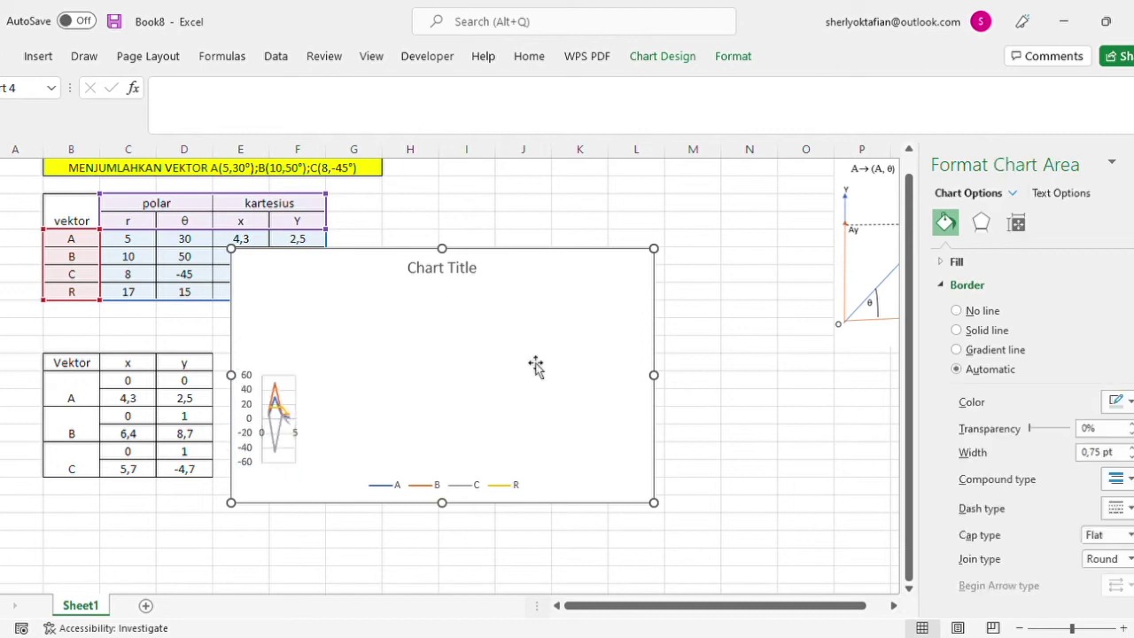
key("Delete")
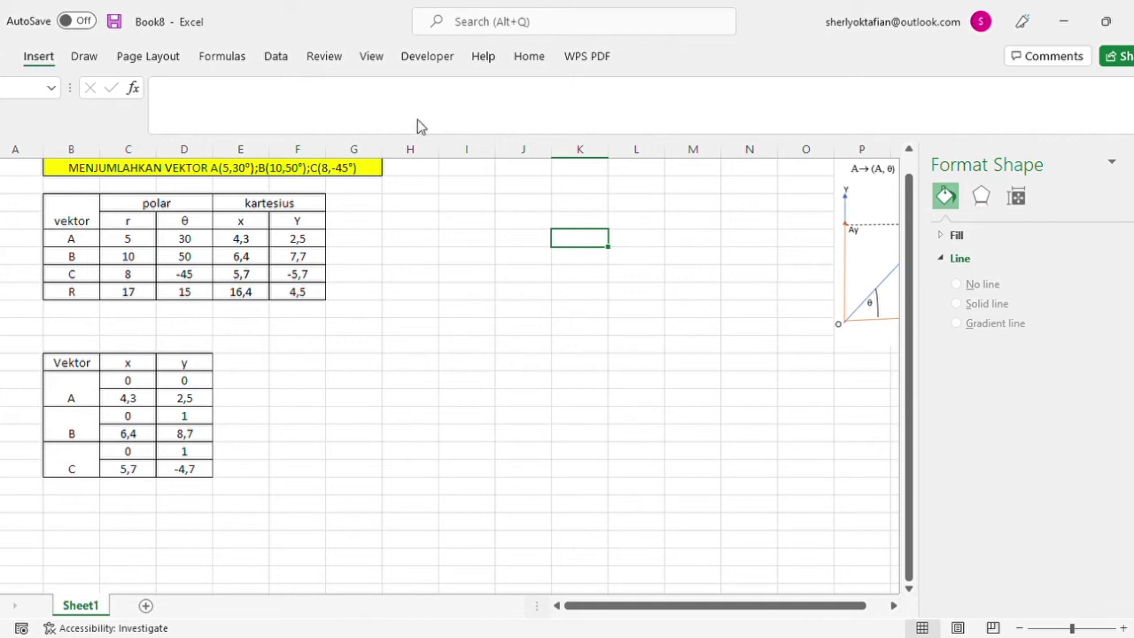
Insert a blank chart without data and move it beside the tables, over columns G to N.
key("alt+F1")
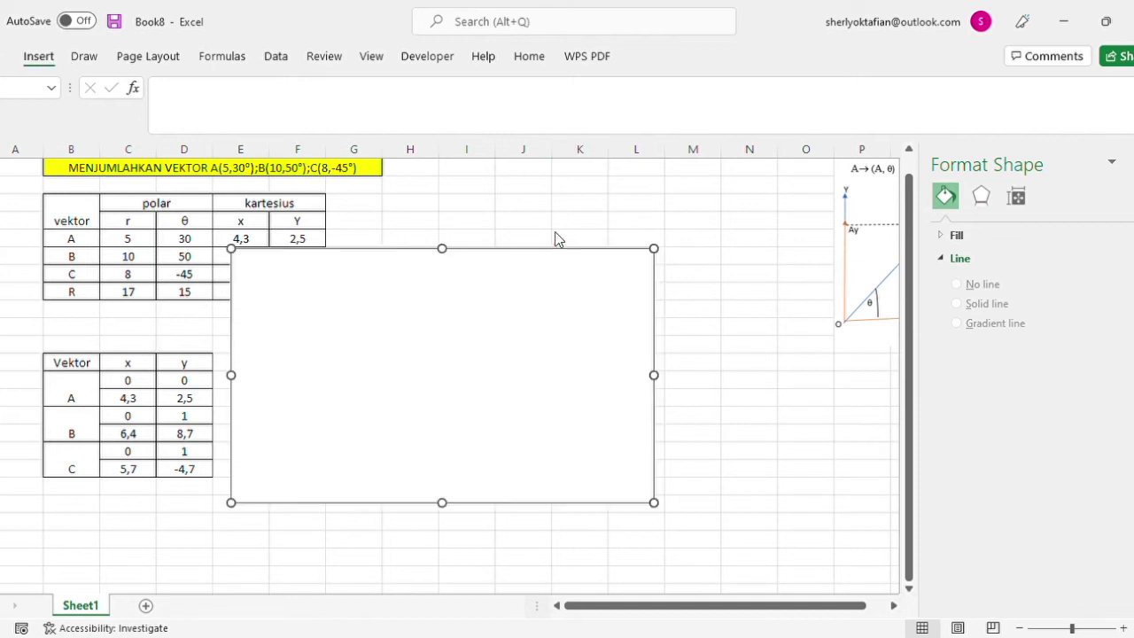
left_click_drag(479, 334, 577, 347)
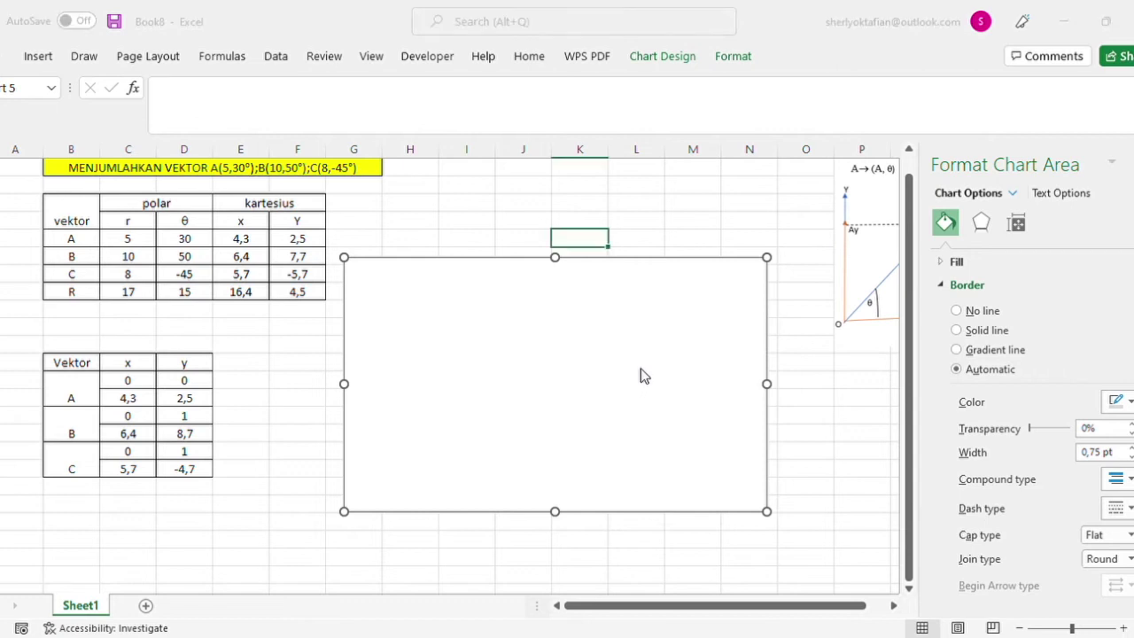
Add a chart series named vektor A with x values C14:C15 and y values D14:D15.
key("Escape")
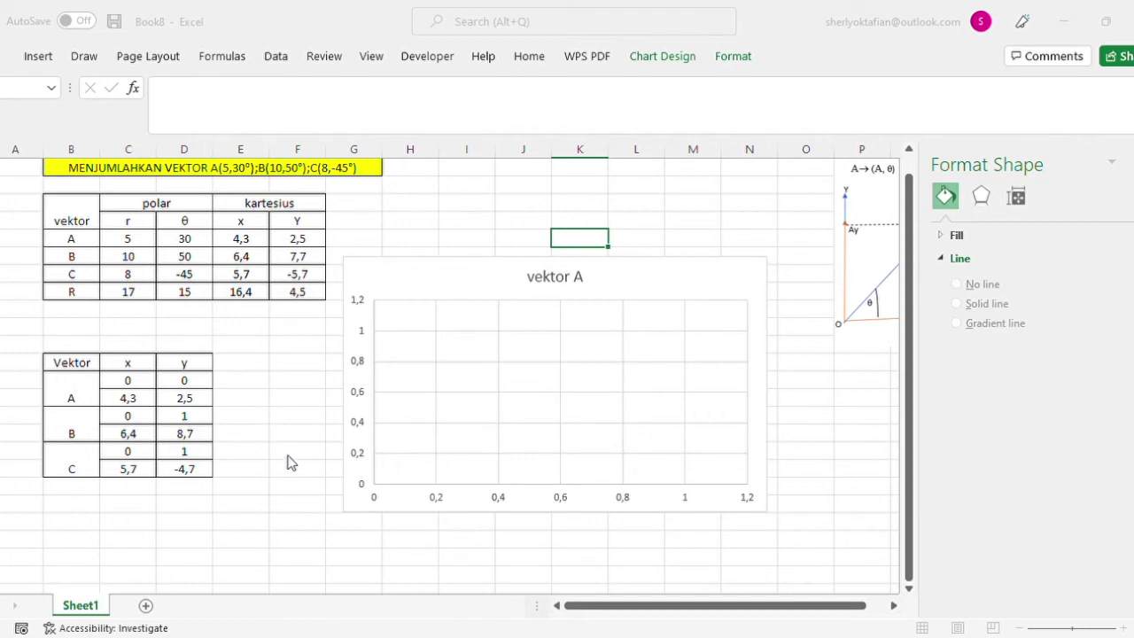
left_click_drag(130, 382, 142, 401)
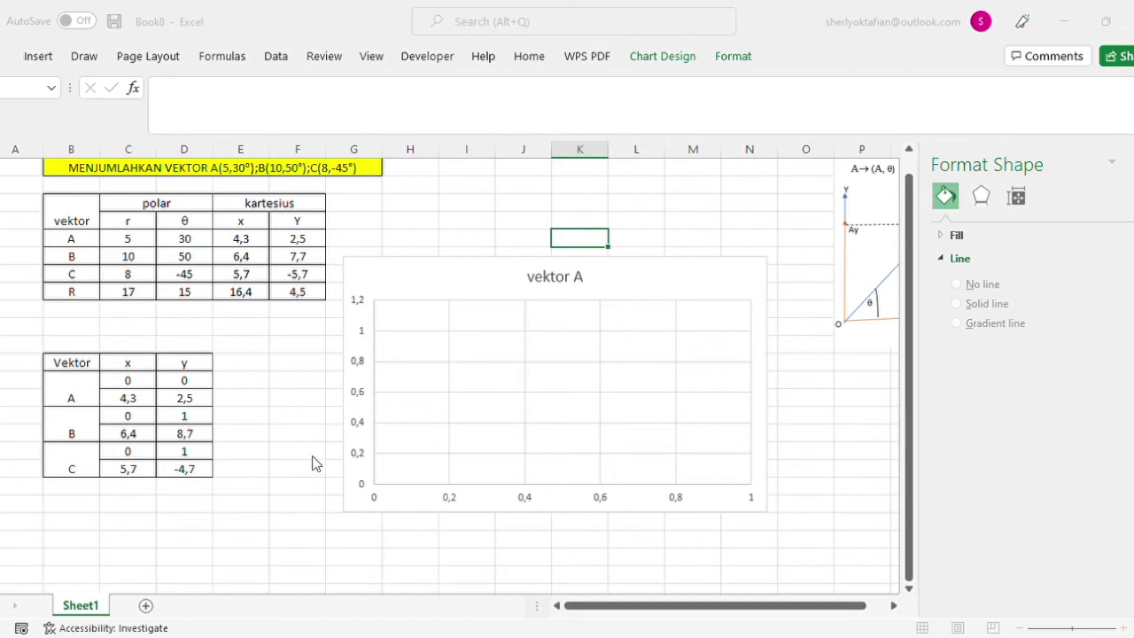
left_click_drag(188, 388, 192, 400)
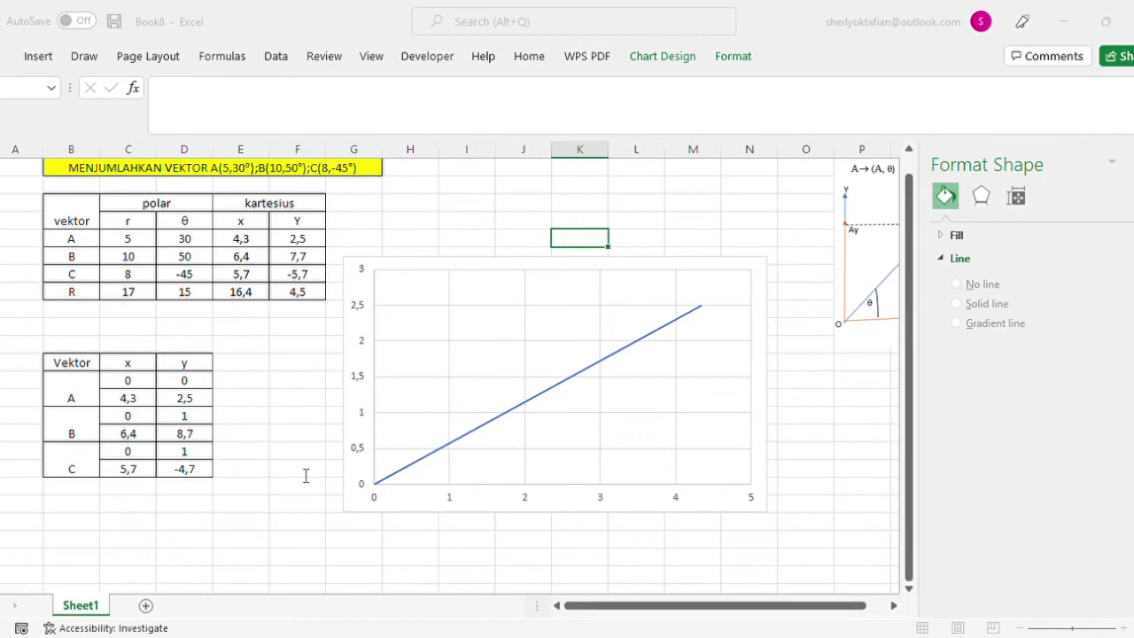
Add a chart series named VEKTOR B with x values C16:C17 and y values D16:D17.
left_click(143, 416)
left_click_drag(143, 416, 147, 434)
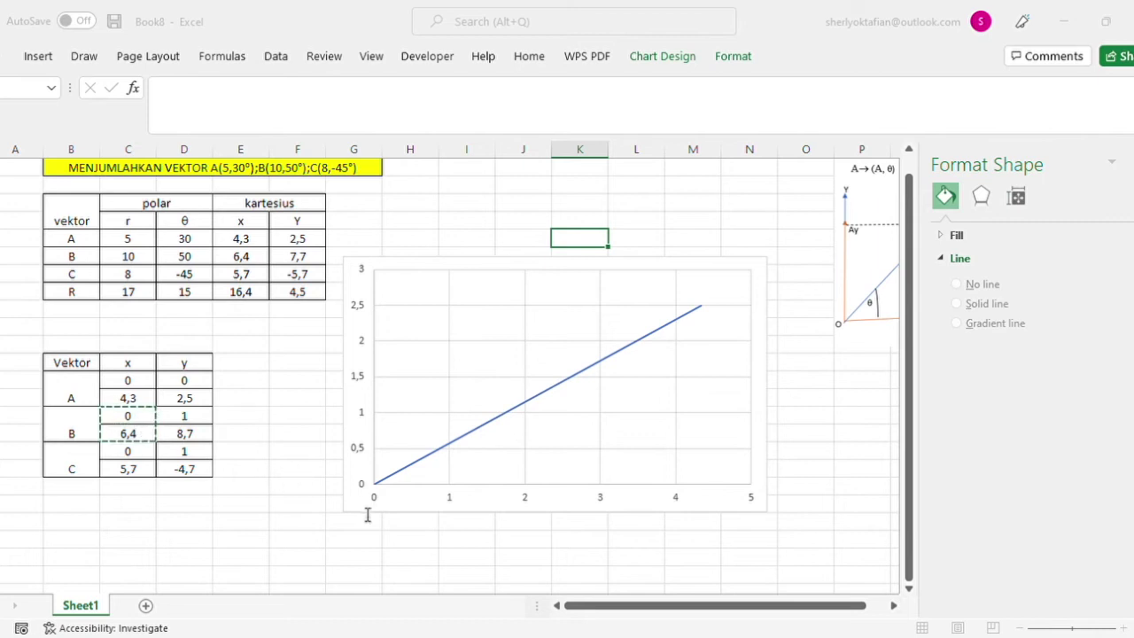
key("Escape")
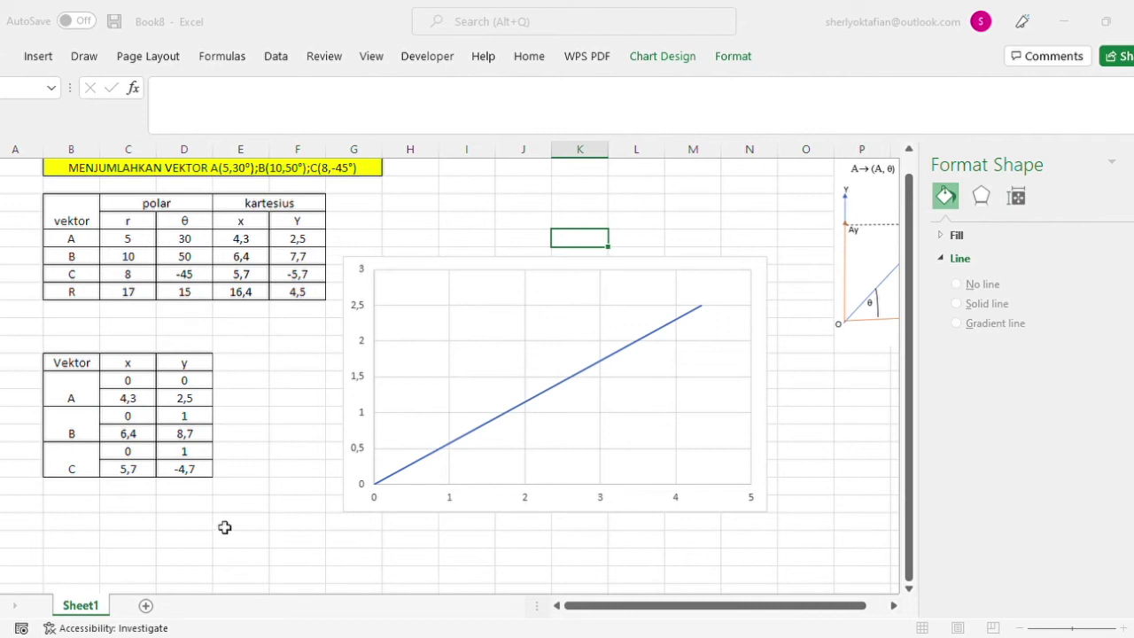
left_click(187, 420)
left_click_drag(190, 426, 192, 440)
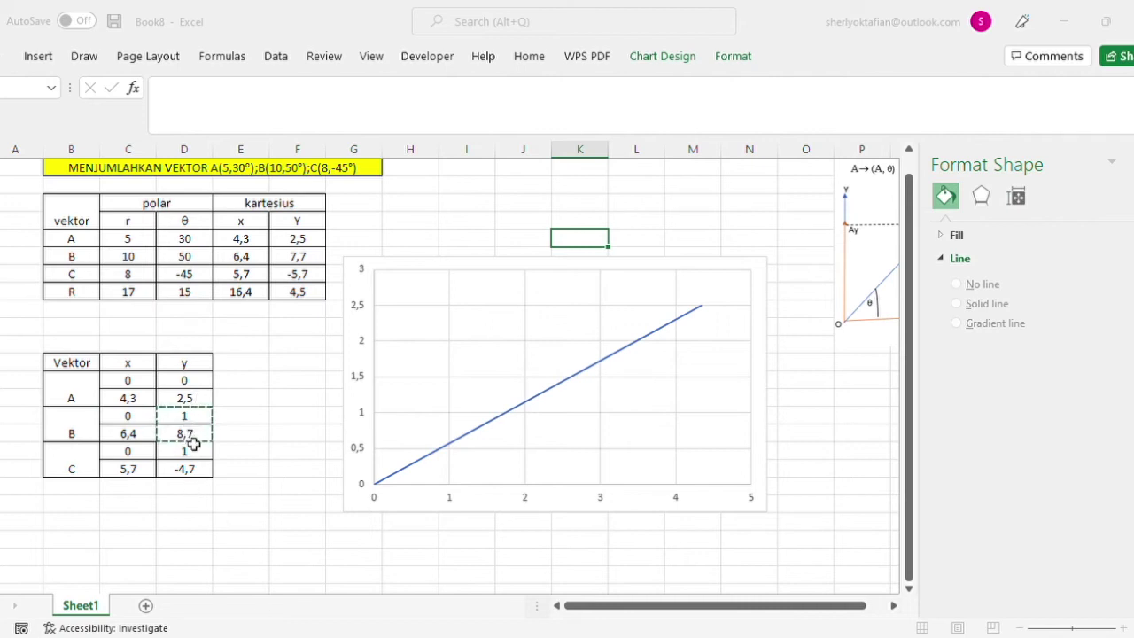
key("Escape")
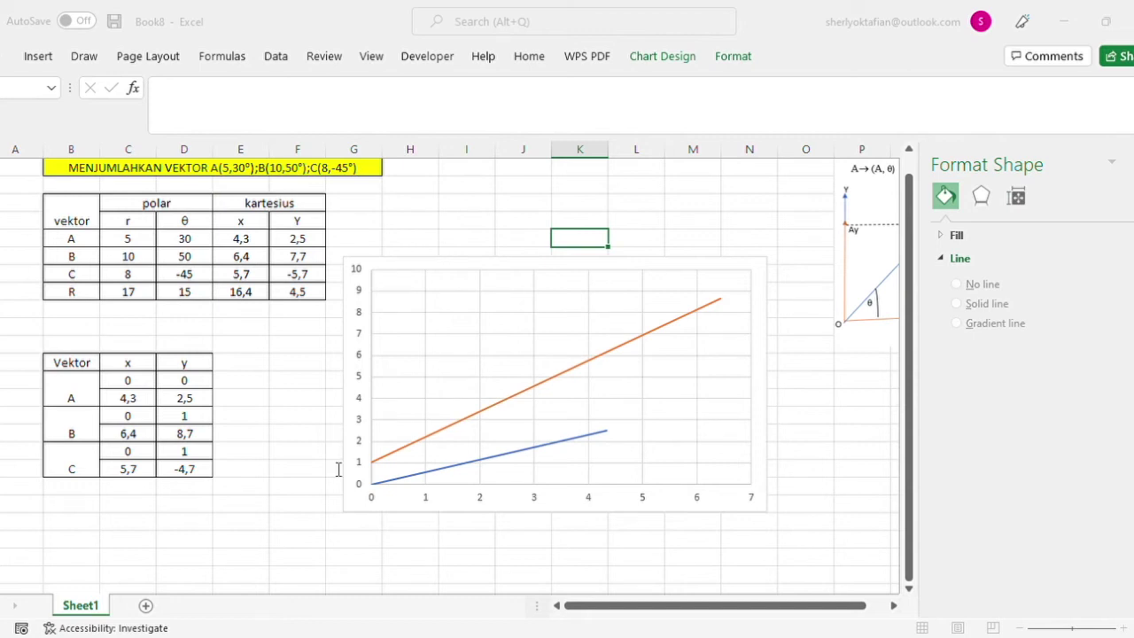
Add a chart series named VEKTOR C with x values C18:C19 and y values D18:D19.
left_click_drag(147, 450, 147, 471)
key("ctrl+c")
key("Escape")
left_click_drag(184, 455, 189, 476)
key("ctrl+c")
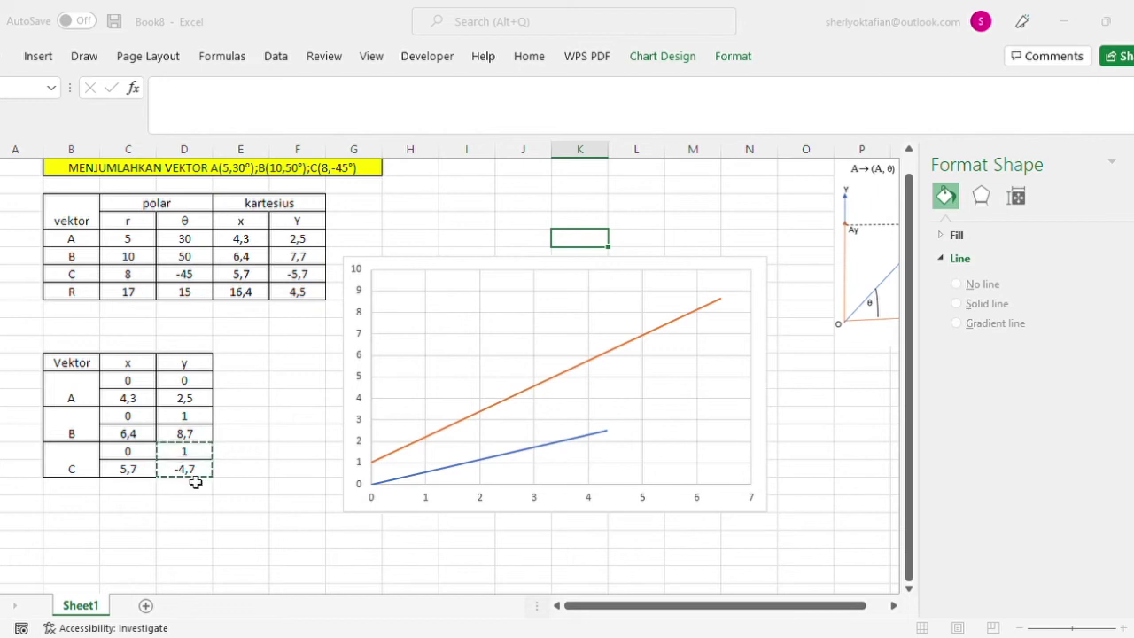
key("ctrl+v")
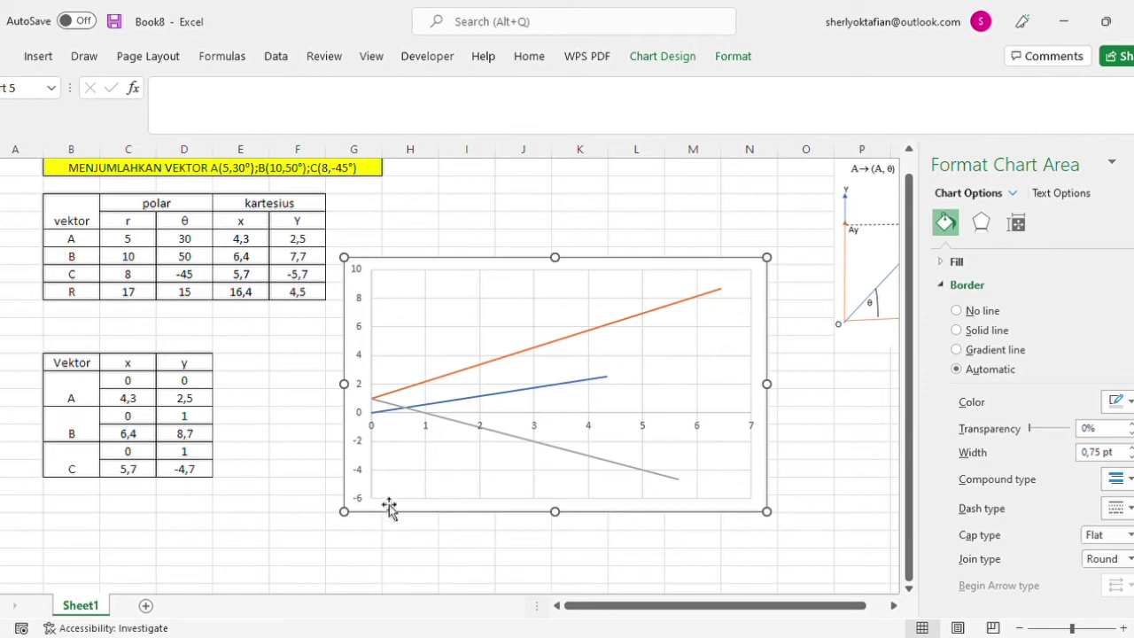
Shift the plot area slightly right and down inside the chart.
left_click(415, 410)
left_click(375, 405)
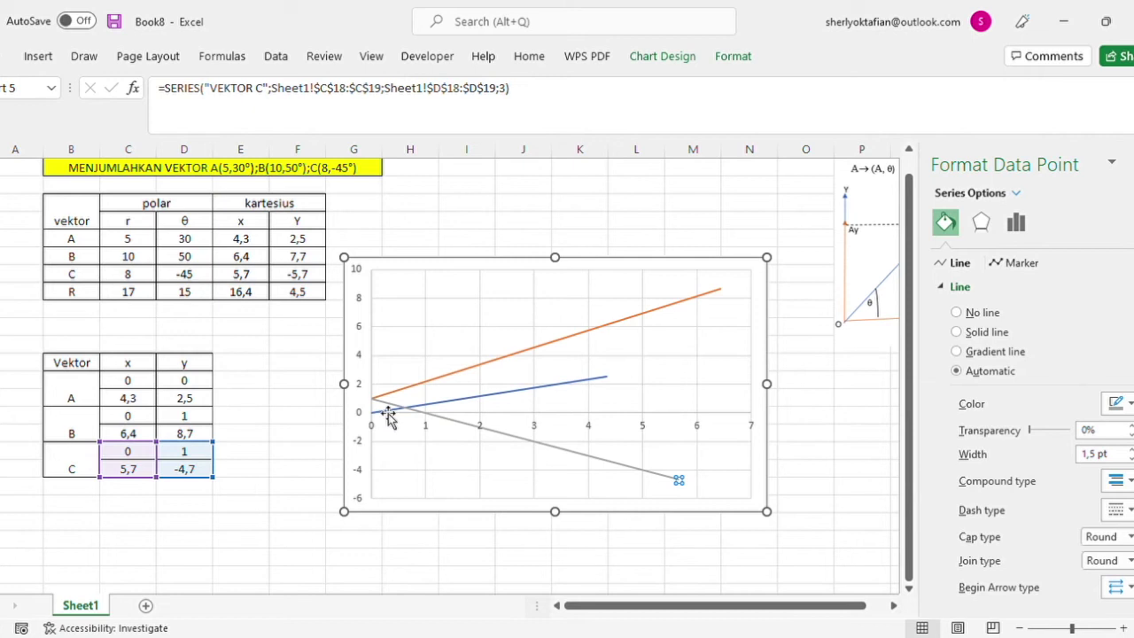
left_click(398, 411)
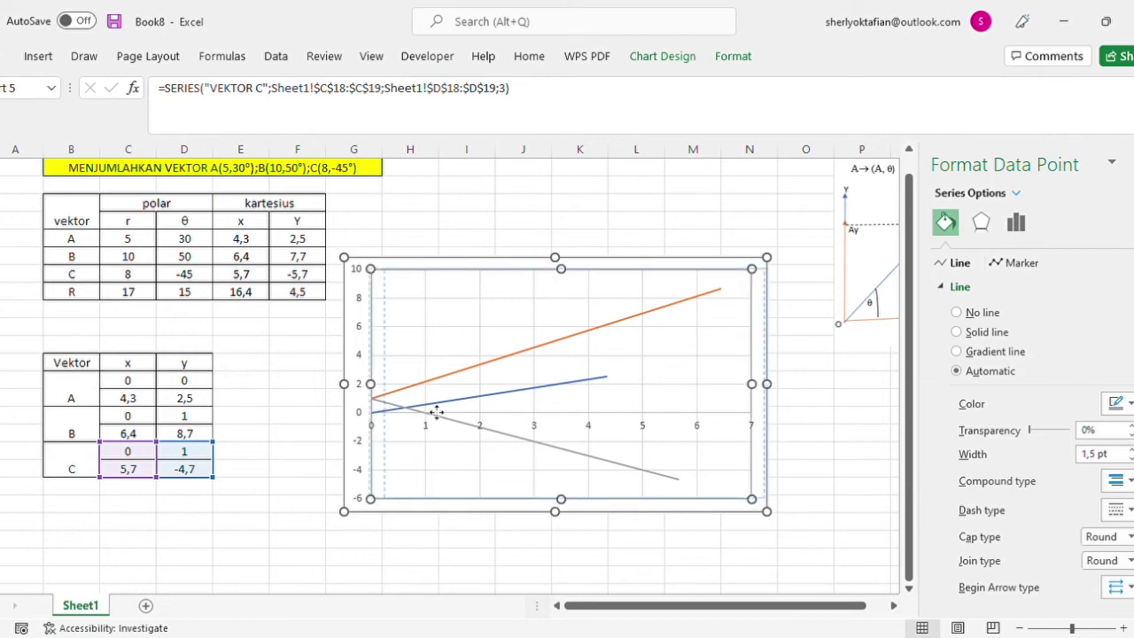
left_click_drag(436, 412, 448, 417)
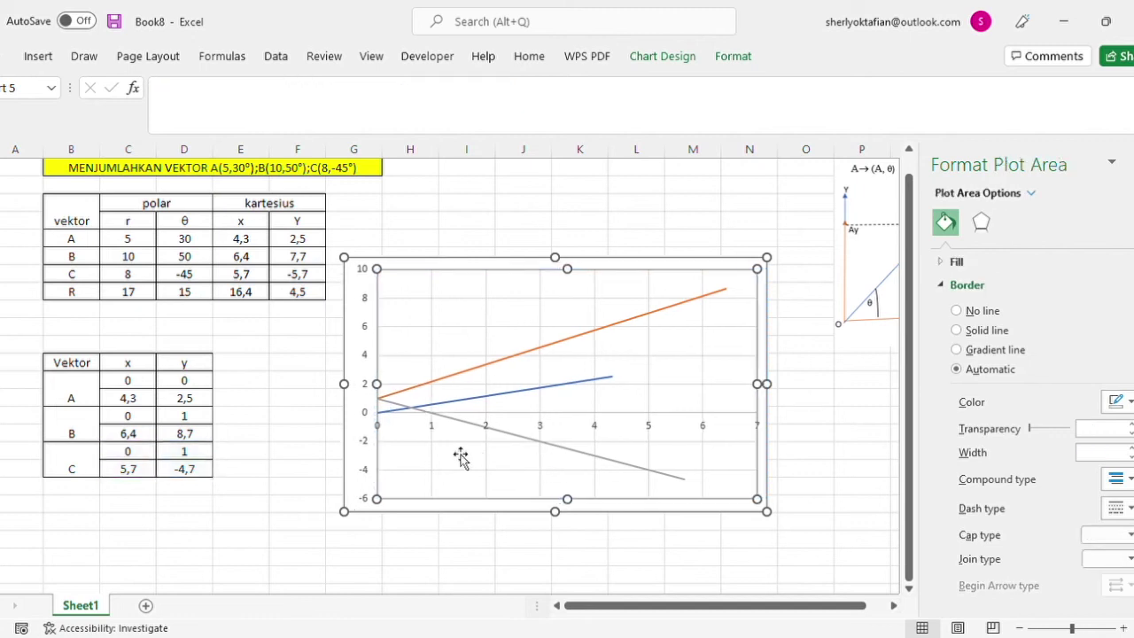
left_click_drag(523, 459, 532, 464)
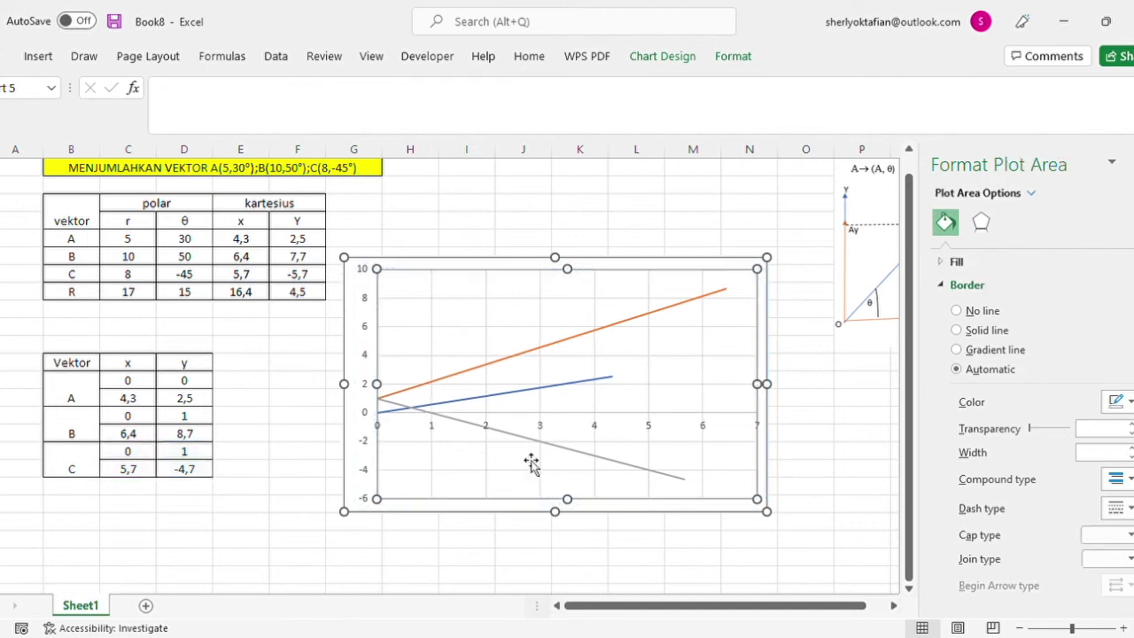
Delete the vector C and vector B series from the chart, leaving only vector A.
left_click(459, 432)
left_click(459, 431)
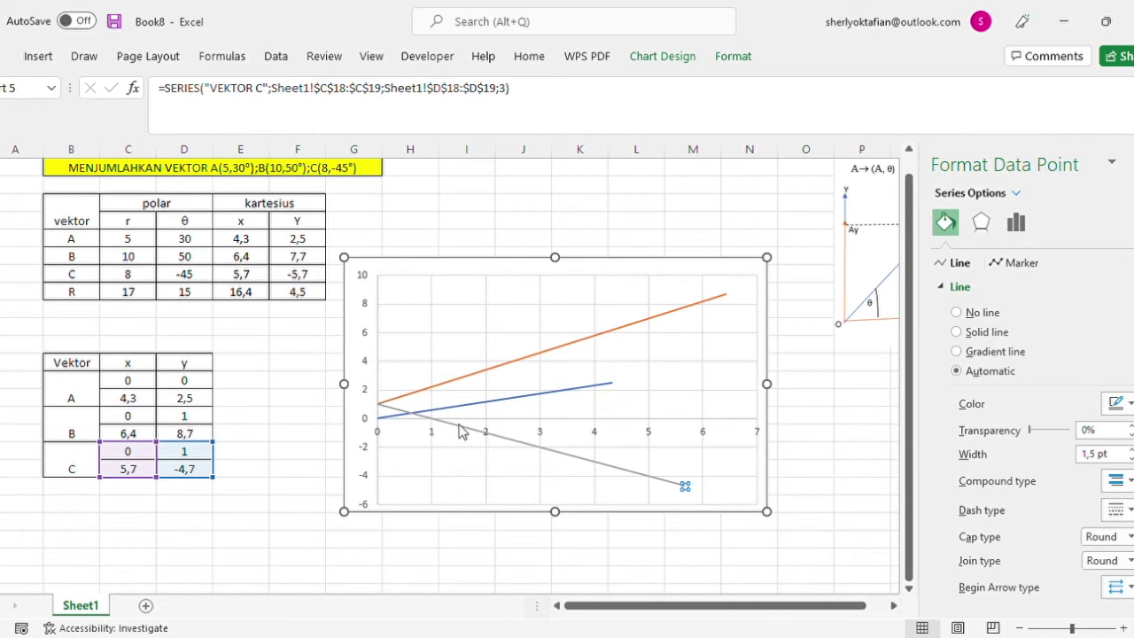
key("Delete")
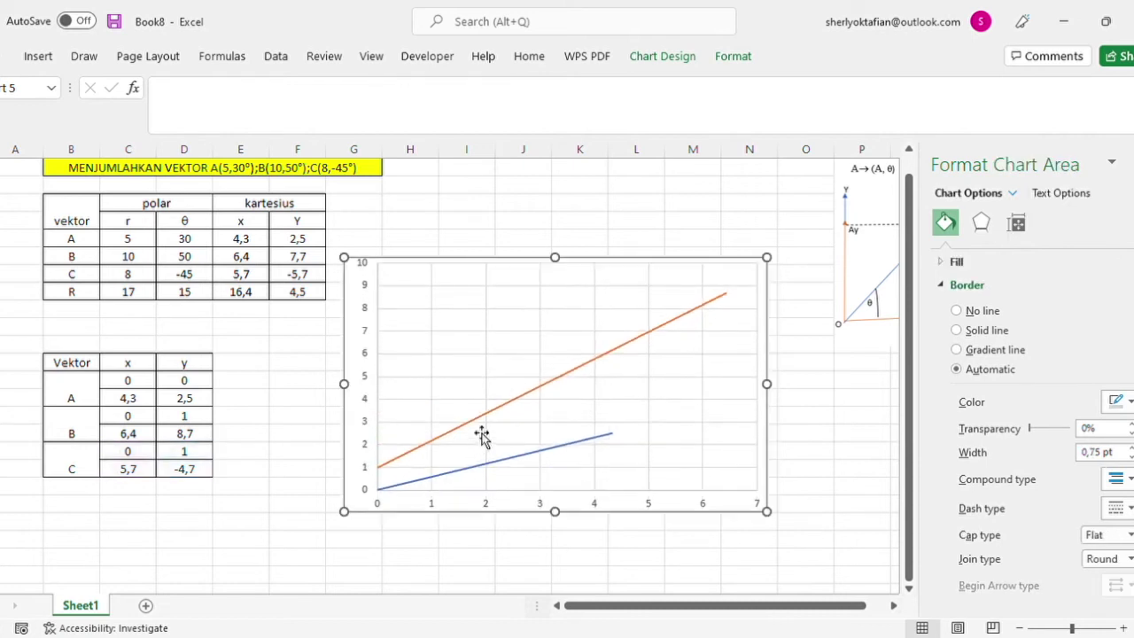
left_click(471, 425)
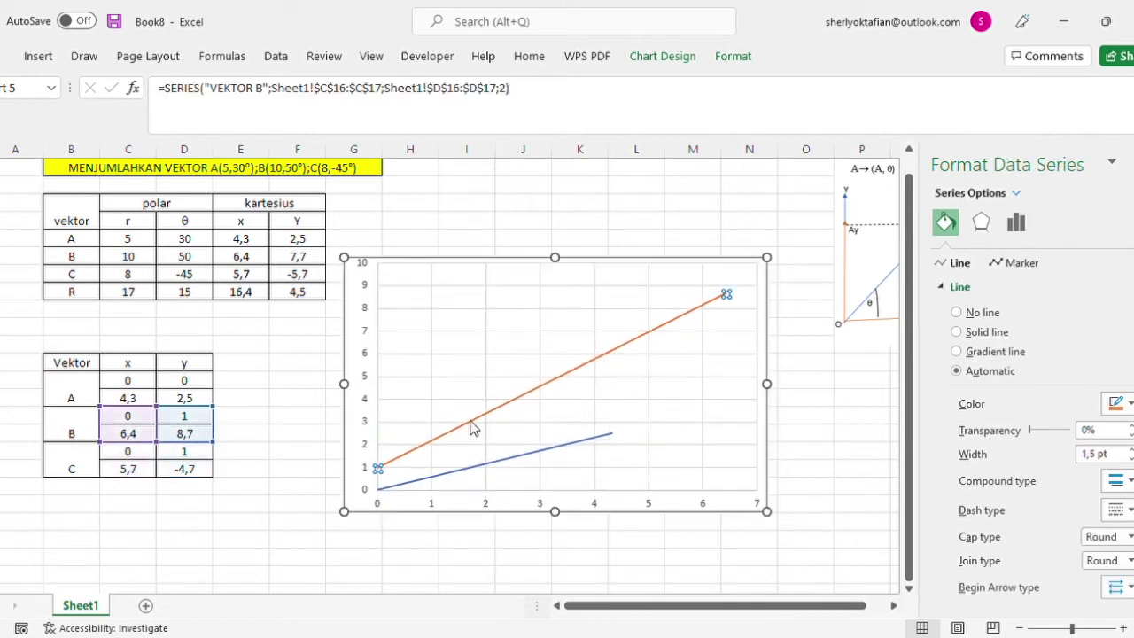
key("Delete")
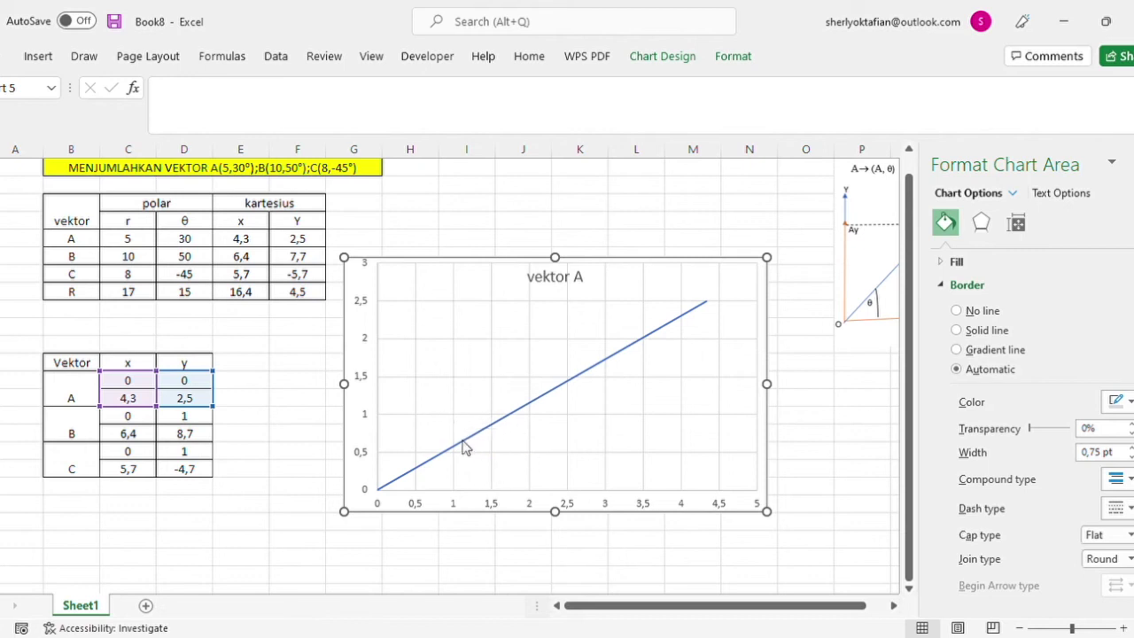
Format the vector A line in the chart with an arrowhead at its end.
left_click(462, 442)
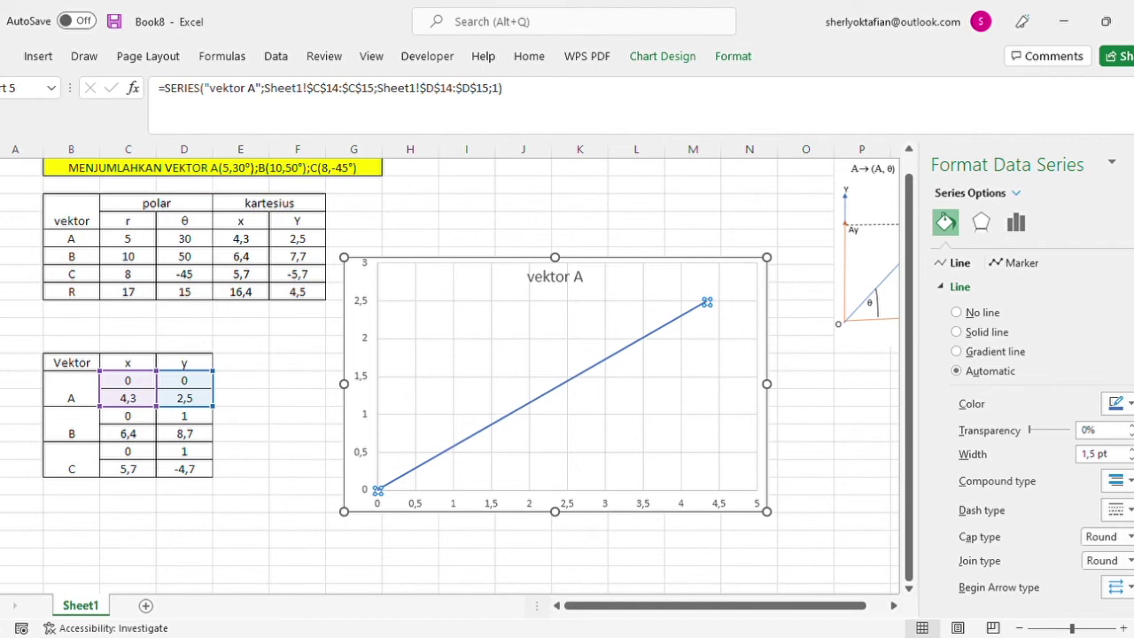
scroll(1125, 529, "down", 3)
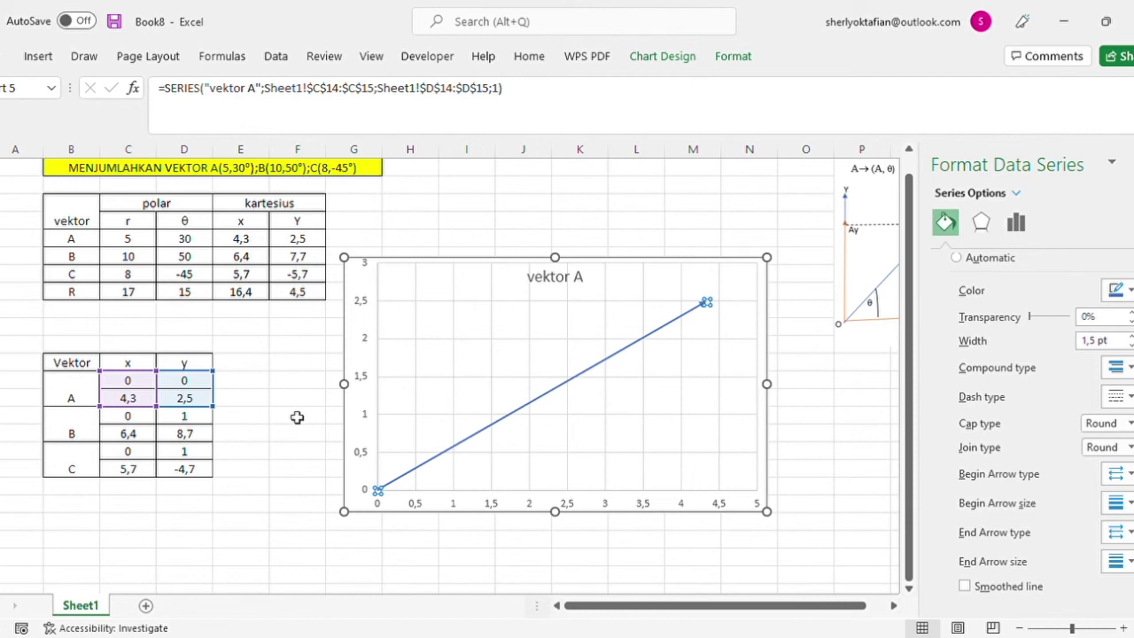
left_click(424, 360)
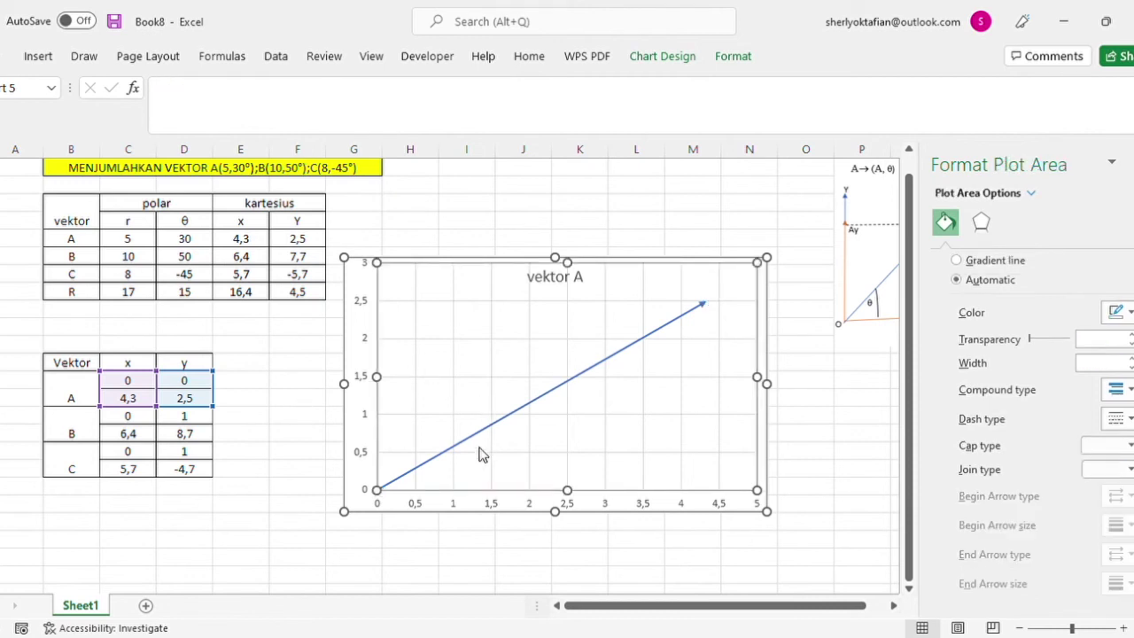
Try adding a vector B series from C16:C17 and D16:D17 to the chart and undo it.
key("Escape")
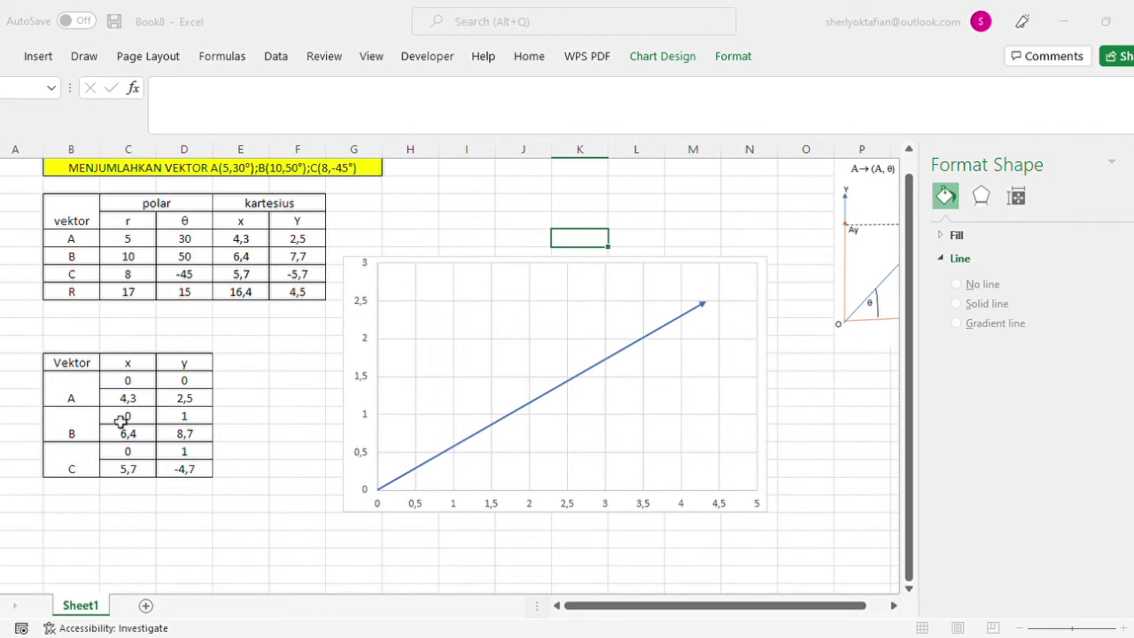
left_click_drag(124, 418, 130, 436)
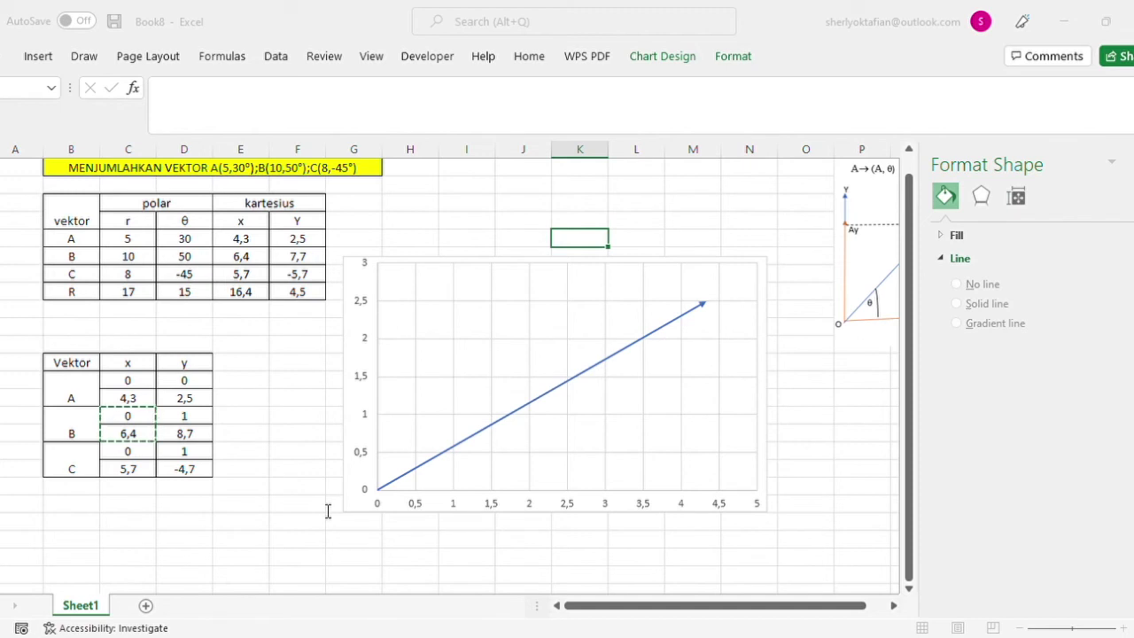
key("Escape")
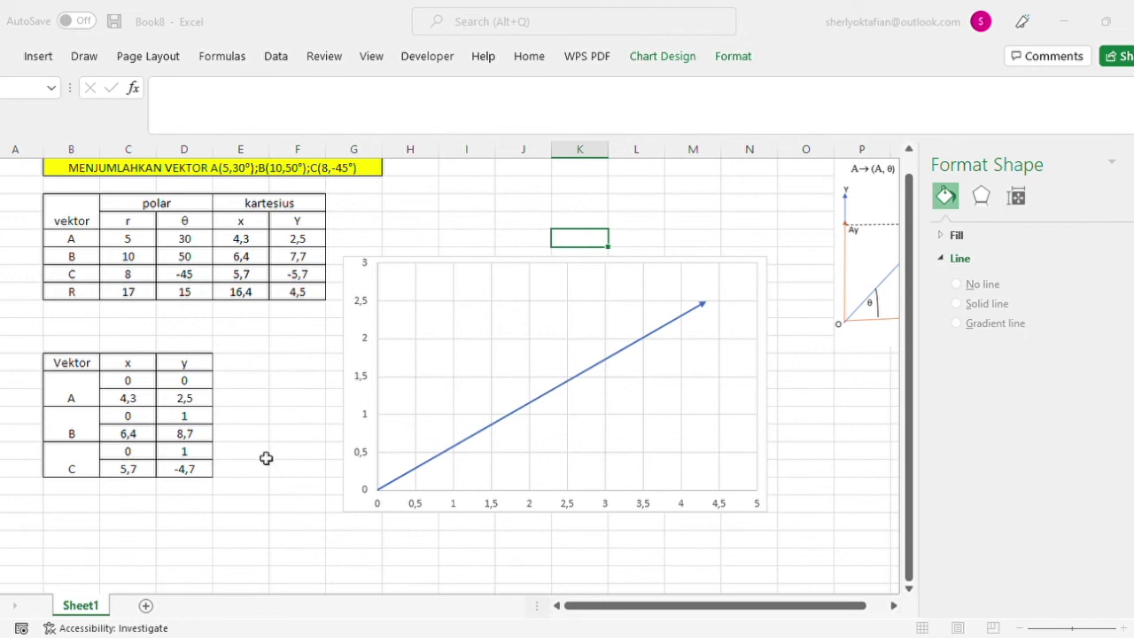
key("ctrl+c")
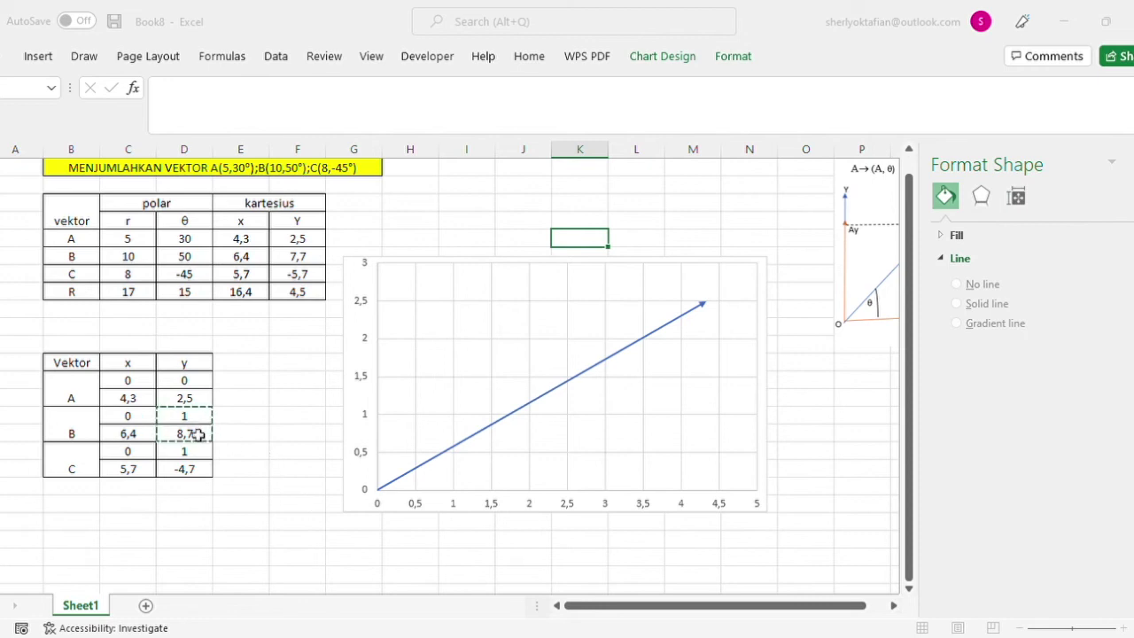
key("ctrl+v")
key("Escape")
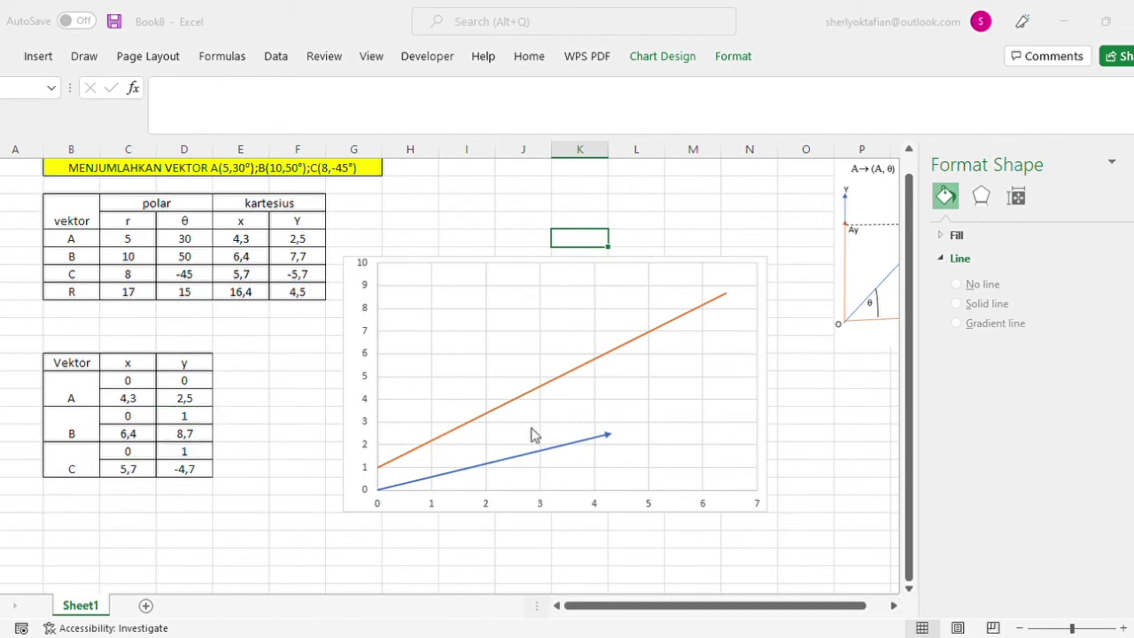
left_click(632, 346)
key("ctrl+z")
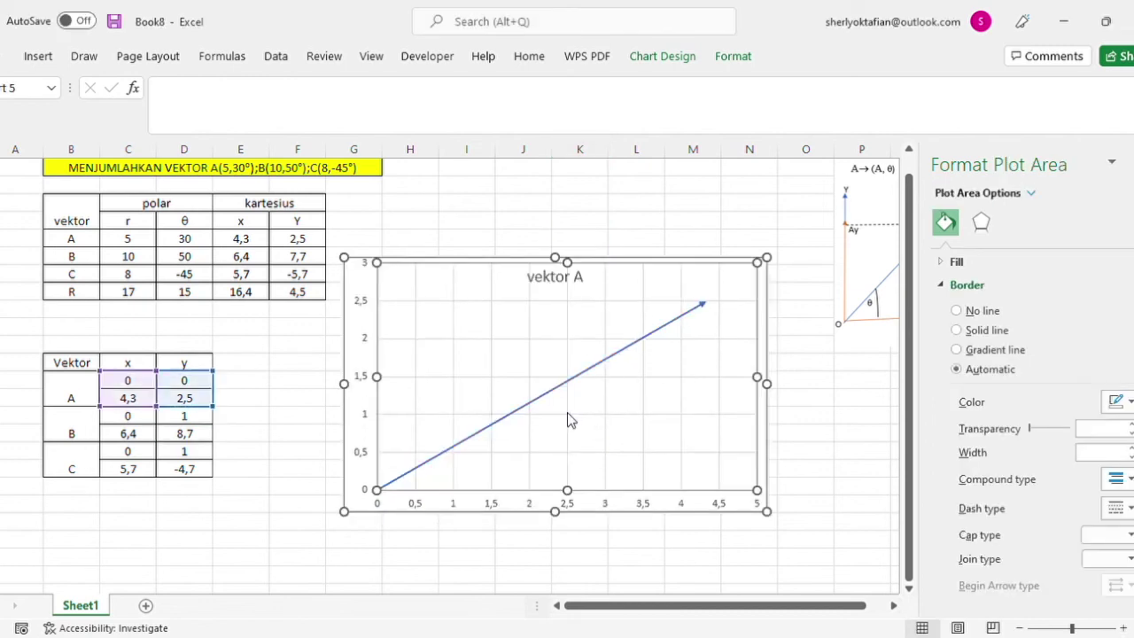
Add a chart series named vektor B using C16:C17 for x and D16:D17 for y.
left_click(143, 422)
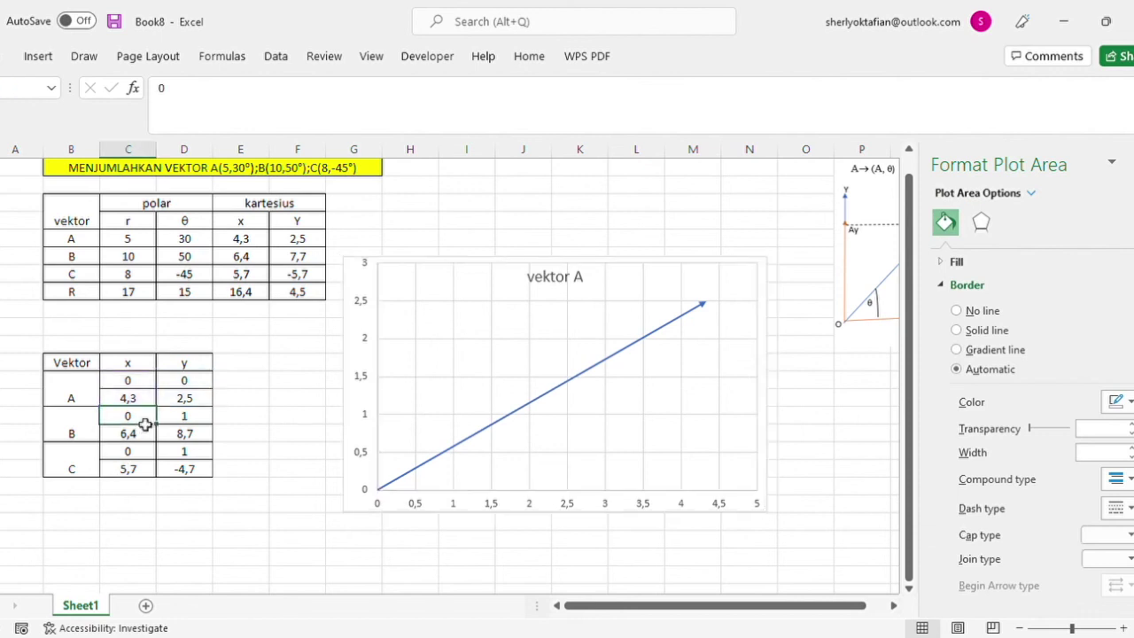
left_click(418, 468)
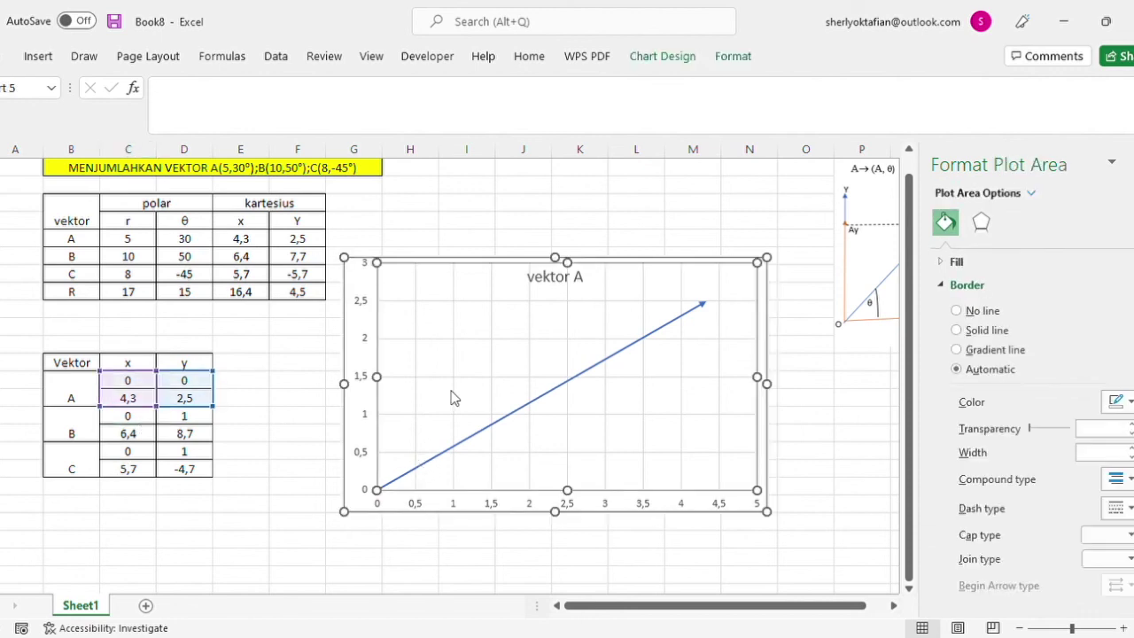
key("Escape")
key("Escape")
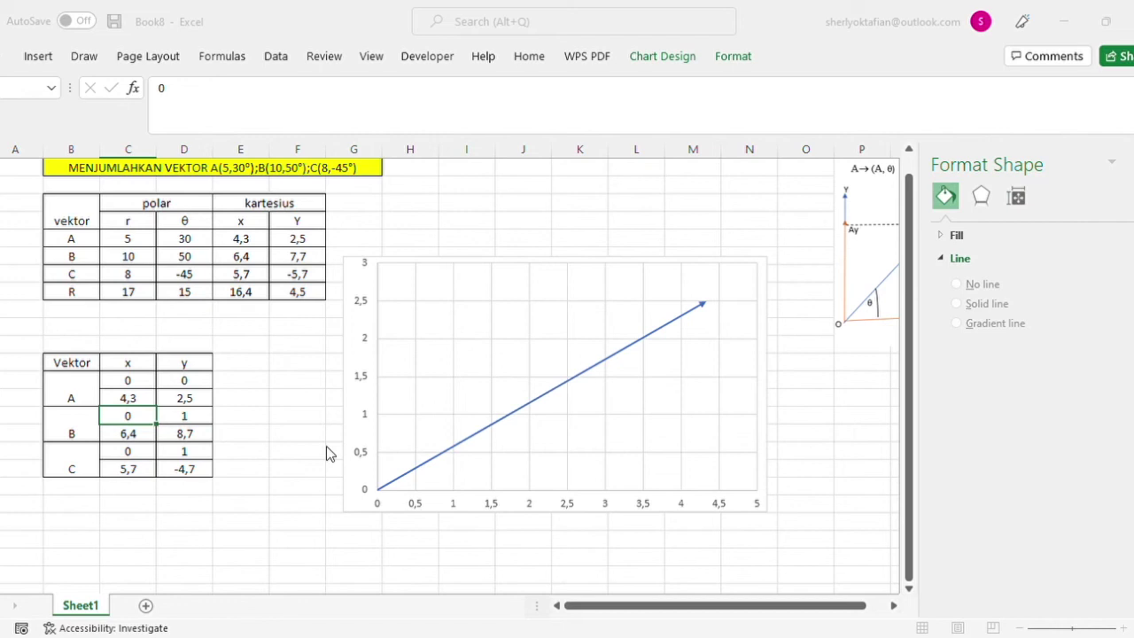
left_click_drag(122, 414, 129, 433)
key("ctrl+c")
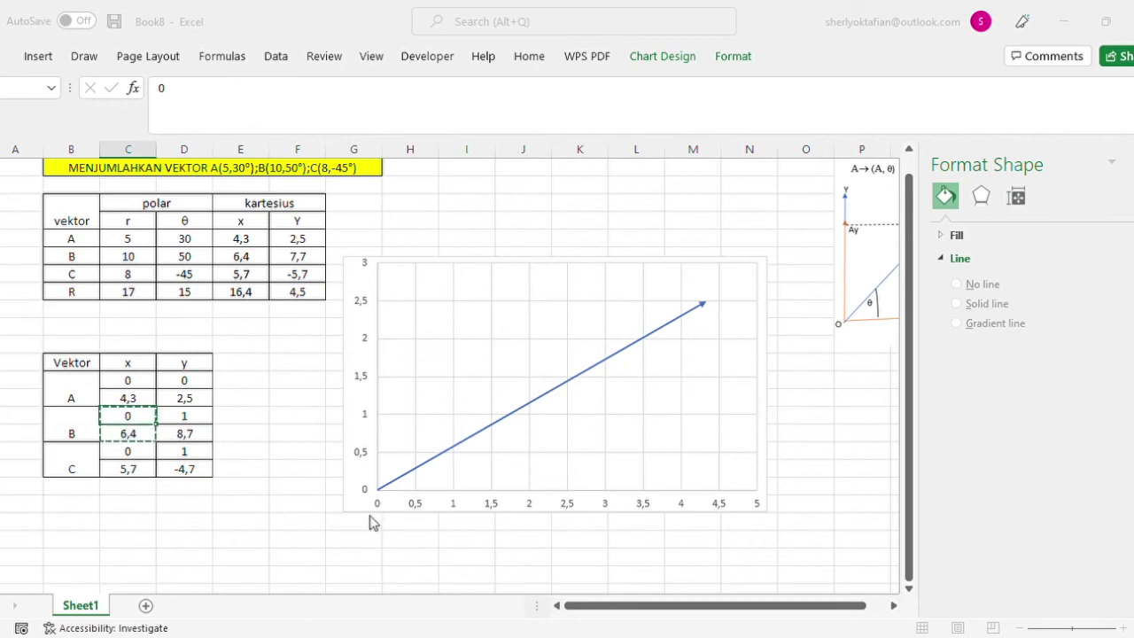
key("Escape")
left_click(191, 417)
key("ctrl+c")
key("Left")
left_click_drag(190, 417, 354, 478)
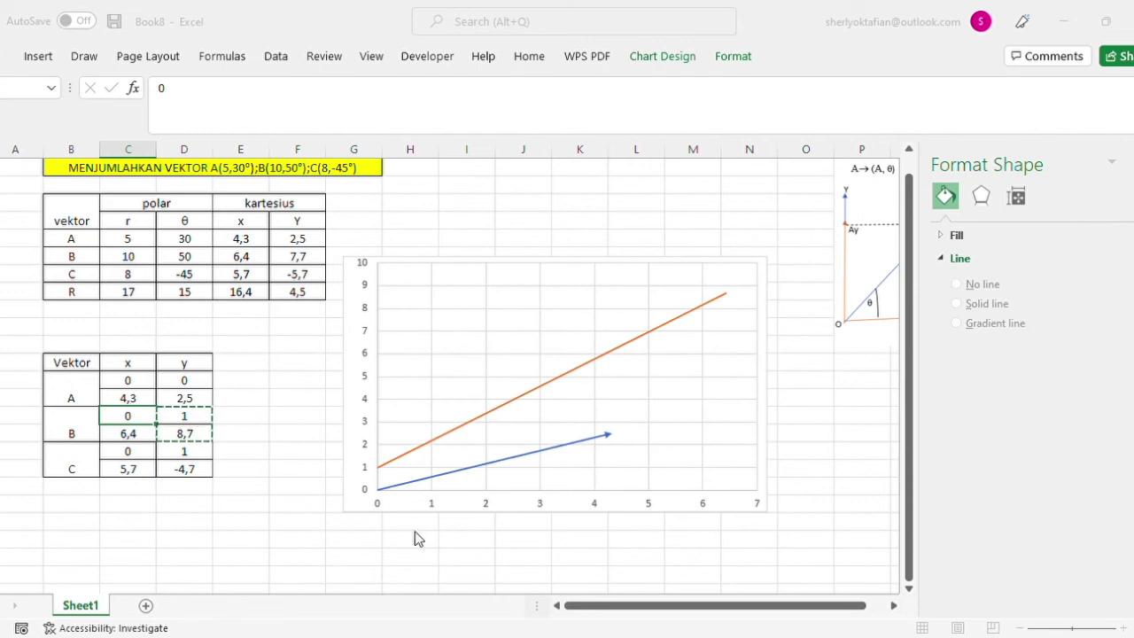
Set vector B's starting y coordinate in D16 to 0 and select the vector B line in the chart.
left_click(479, 420)
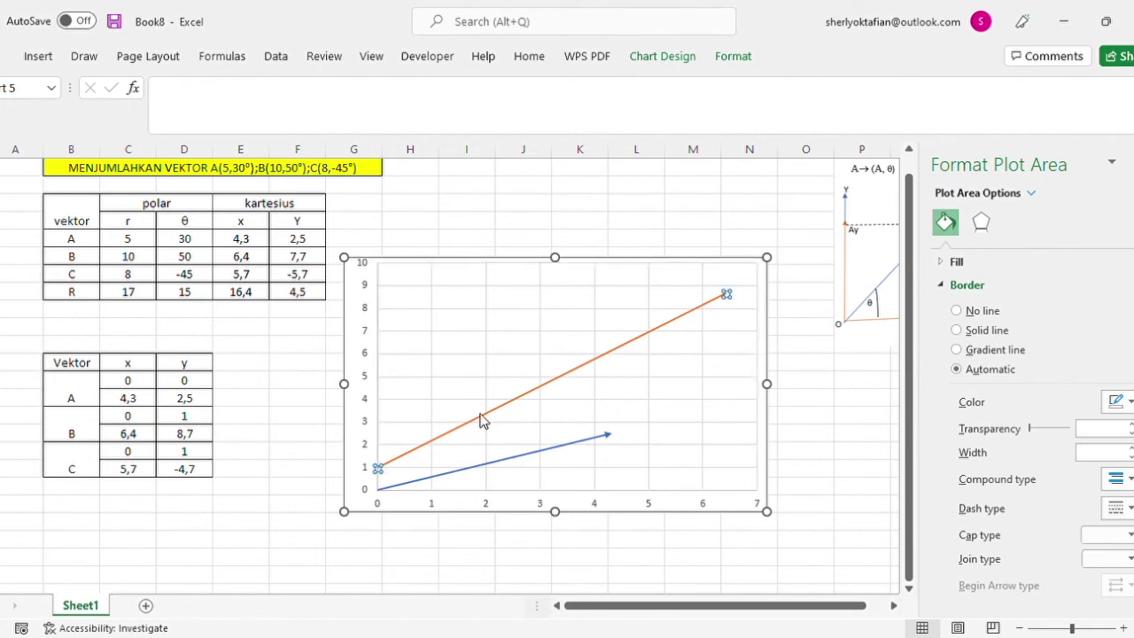
left_click(203, 423)
type("0")
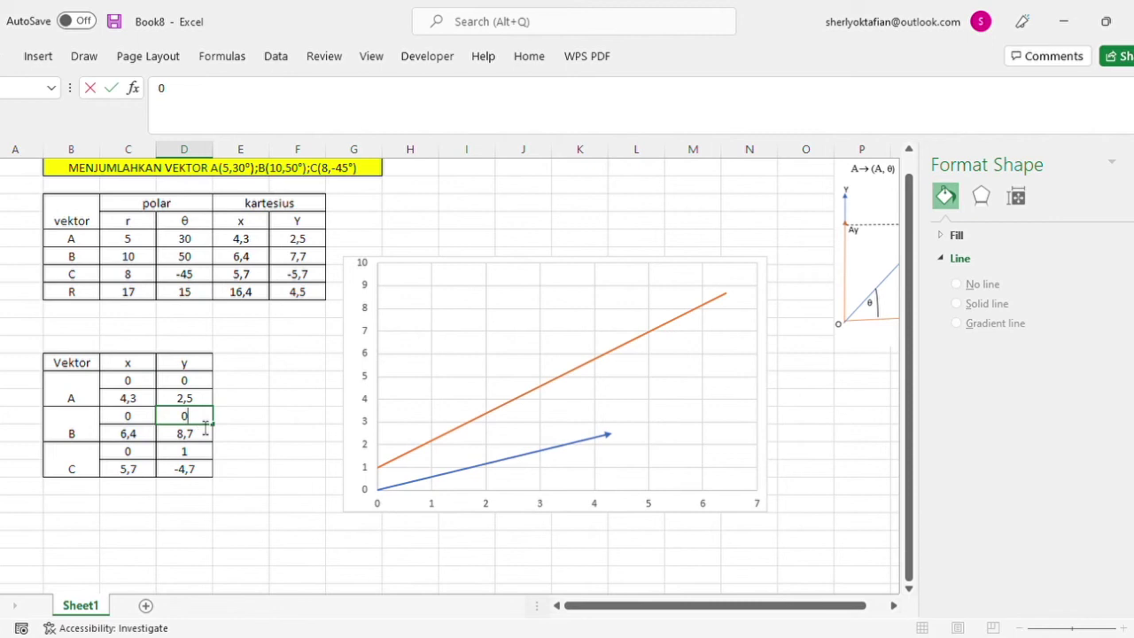
left_click(426, 445)
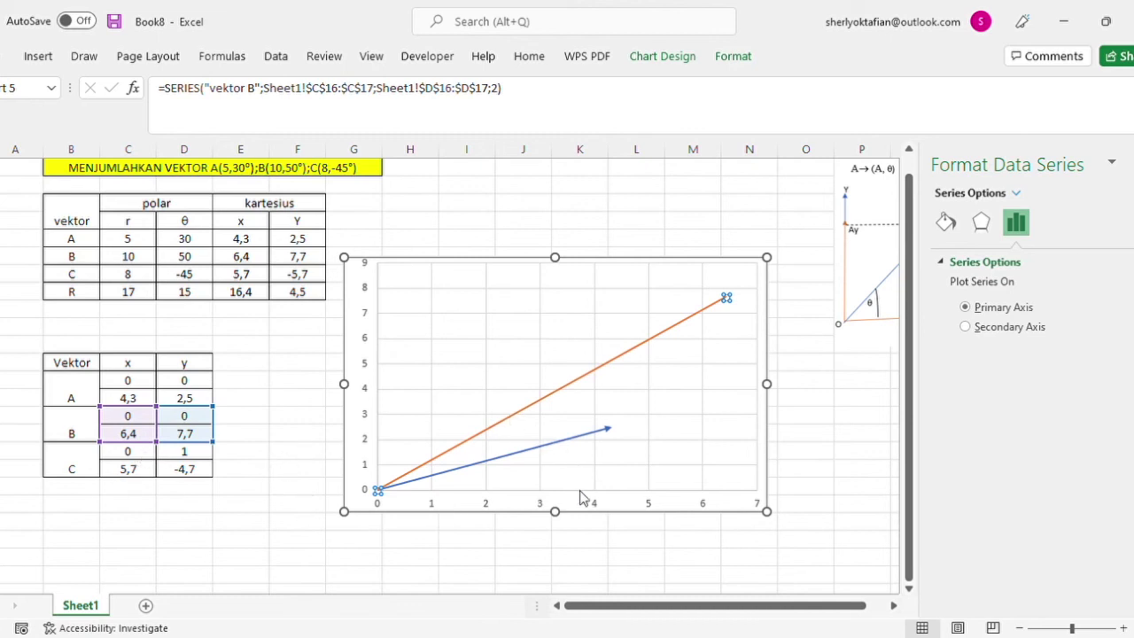
key("Escape")
key("Escape")
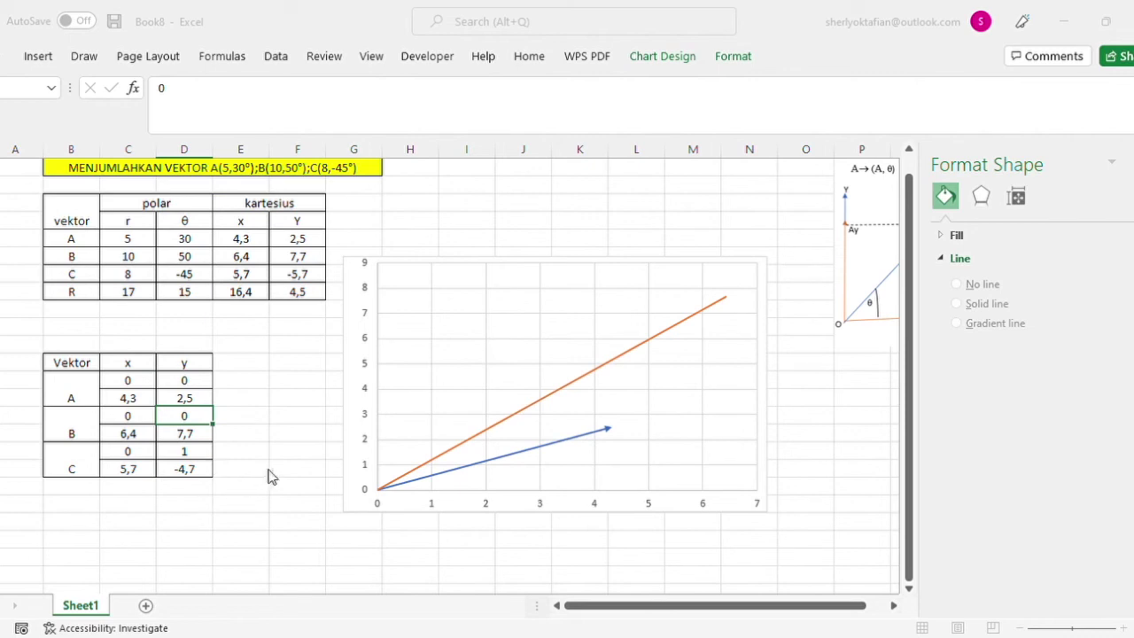
Add a chart series named vektor C using C18:C19 for x and D18:D19 for y.
left_click_drag(133, 456, 137, 470)
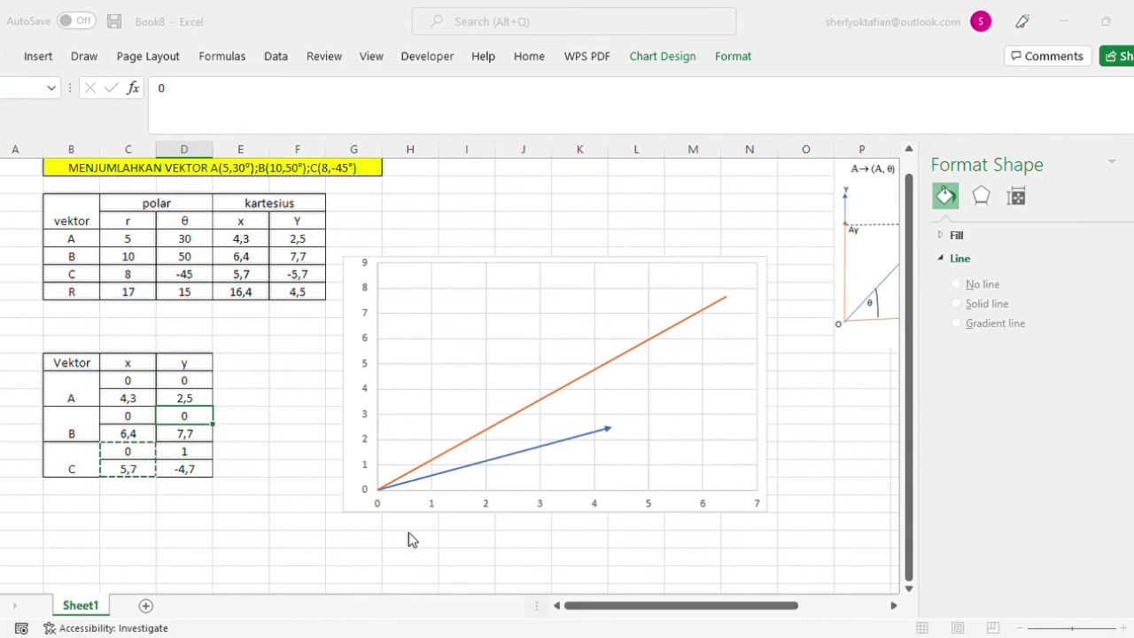
key("Escape")
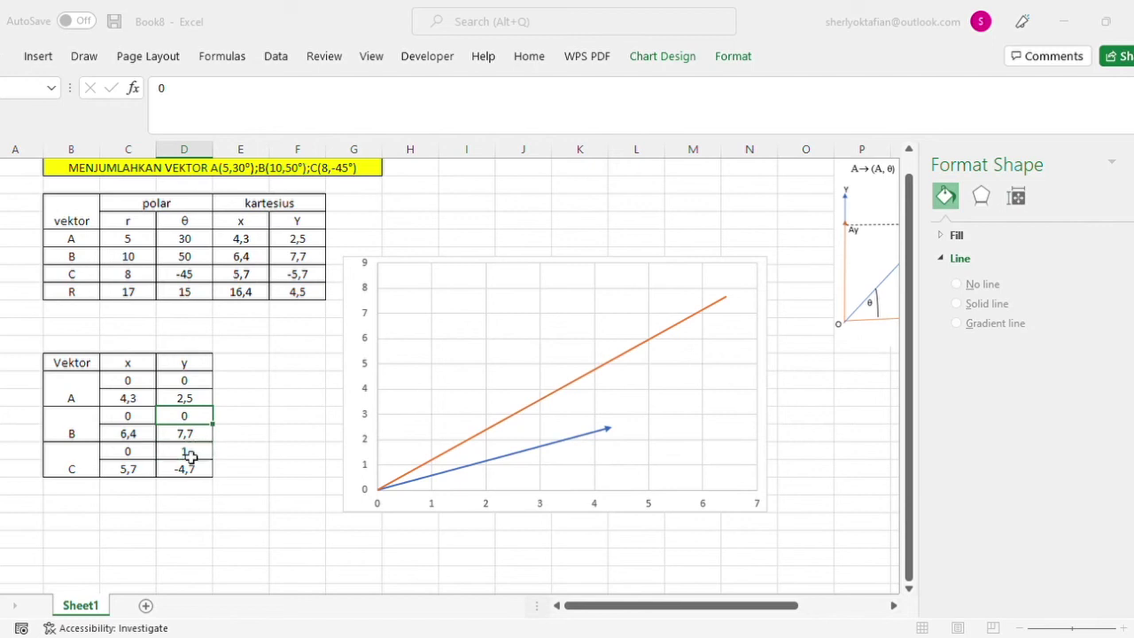
left_click_drag(212, 425, 213, 454)
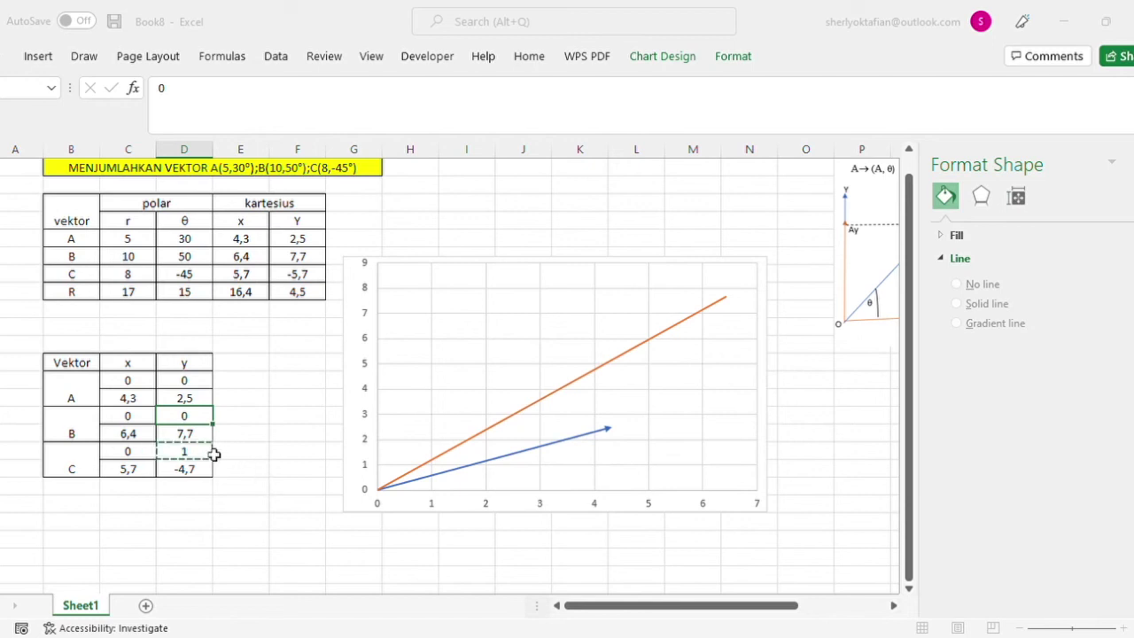
key("Escape")
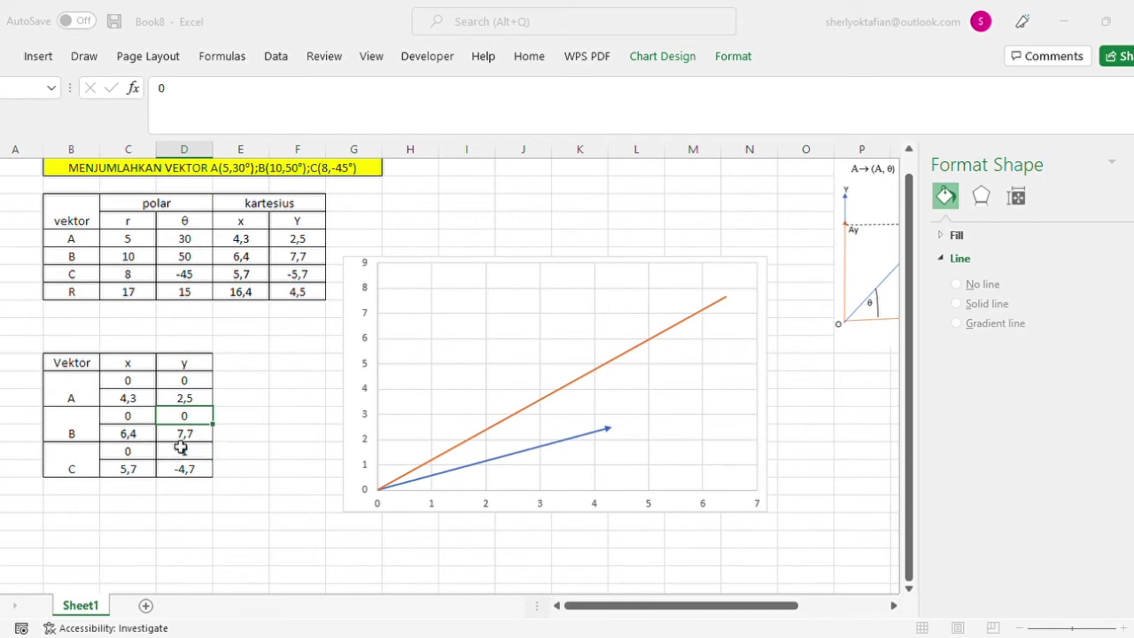
left_click_drag(185, 464, 195, 480)
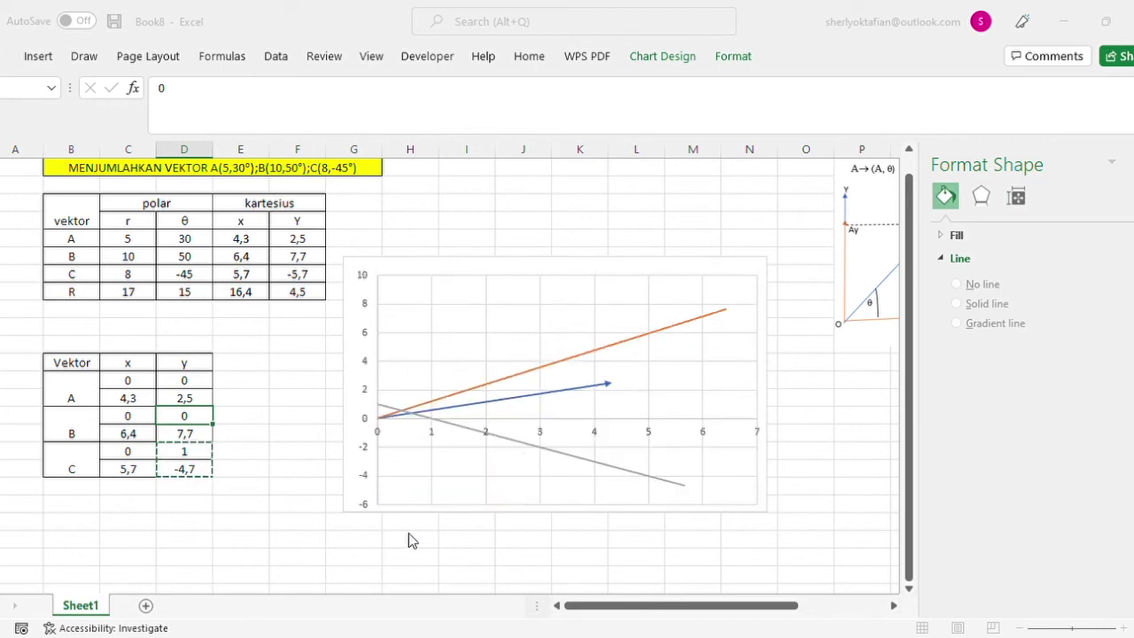
key("Escape")
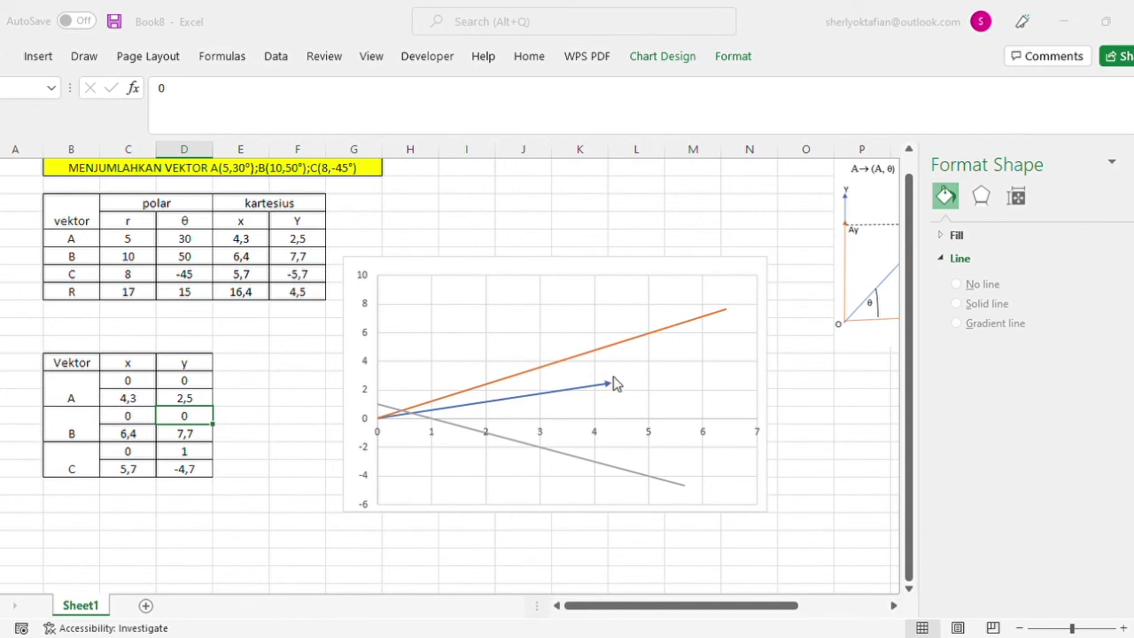
Set vector C's starting y coordinate in D18 to 0.
left_click(345, 491)
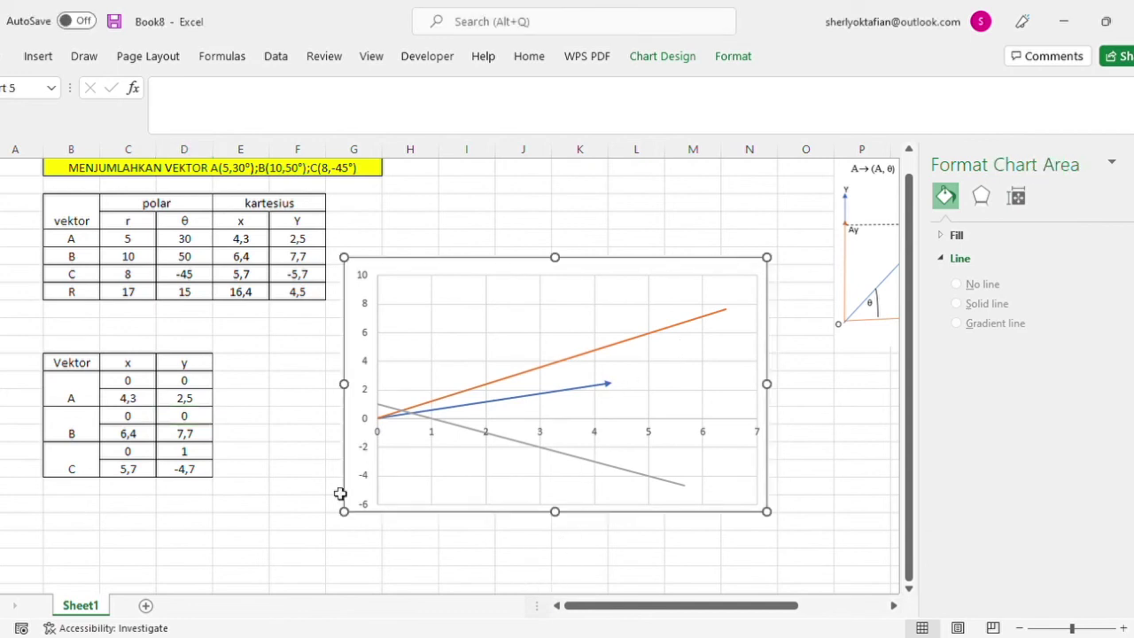
left_click(204, 457)
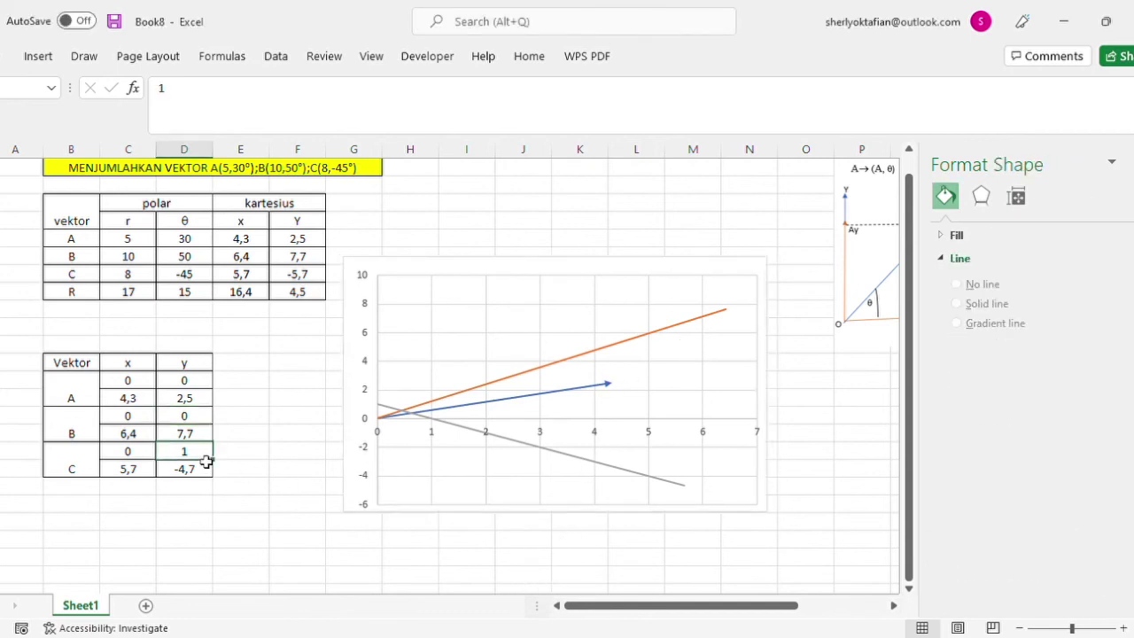
type("0")
key("Return")
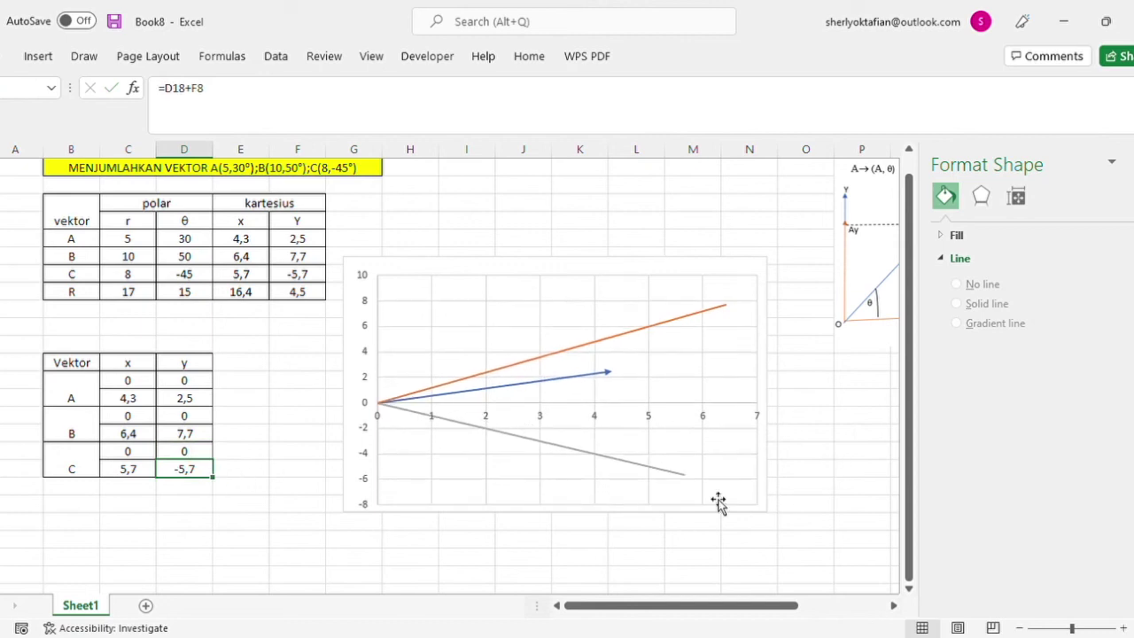
Format the vector C and vector B lines in the chart with arrowheads at their ends.
left_click(625, 467)
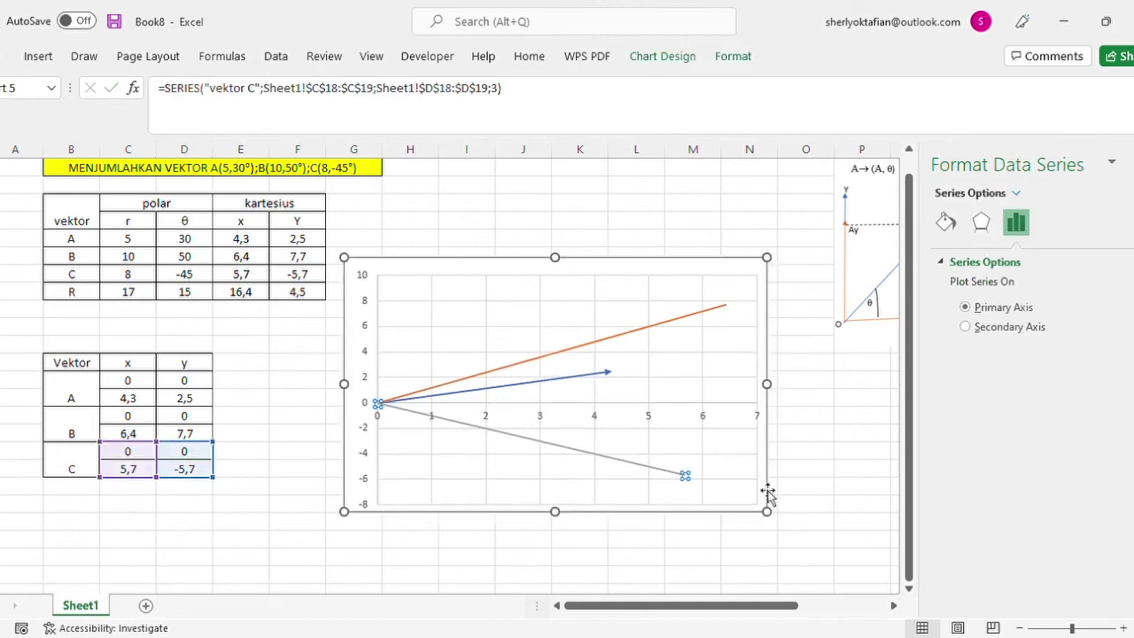
left_click(946, 226)
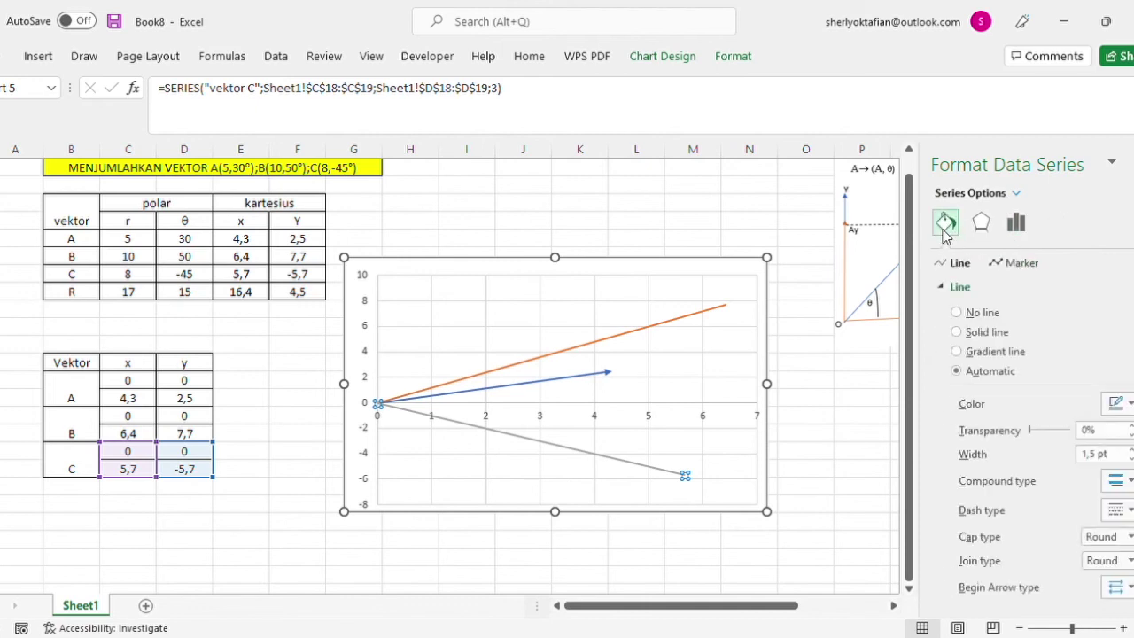
scroll(1130, 542, "down", 3)
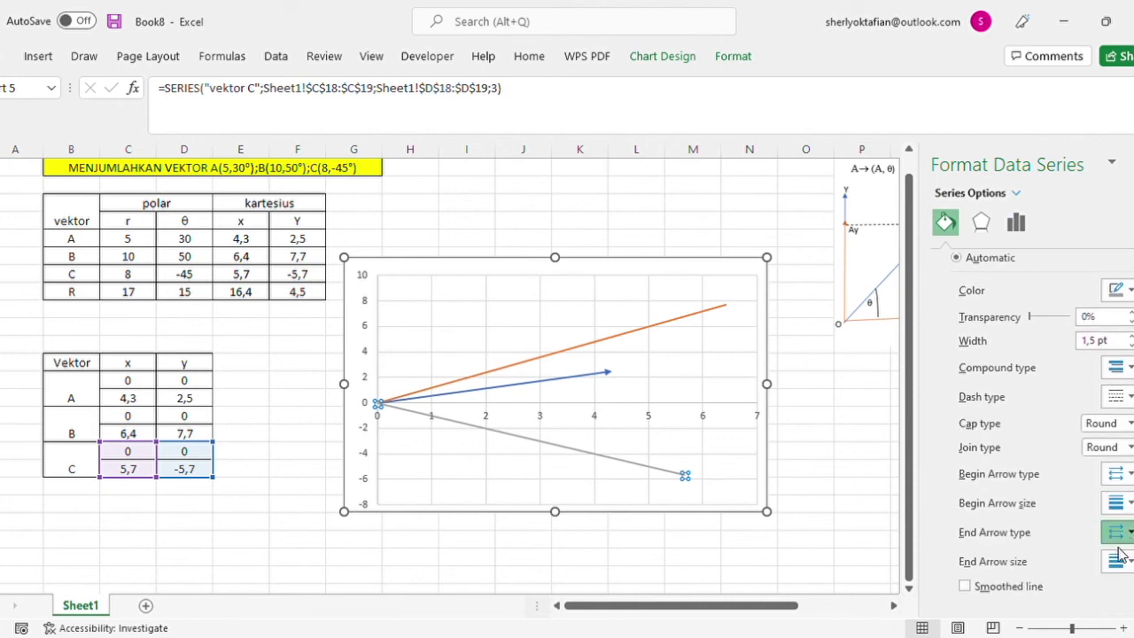
left_click(697, 314)
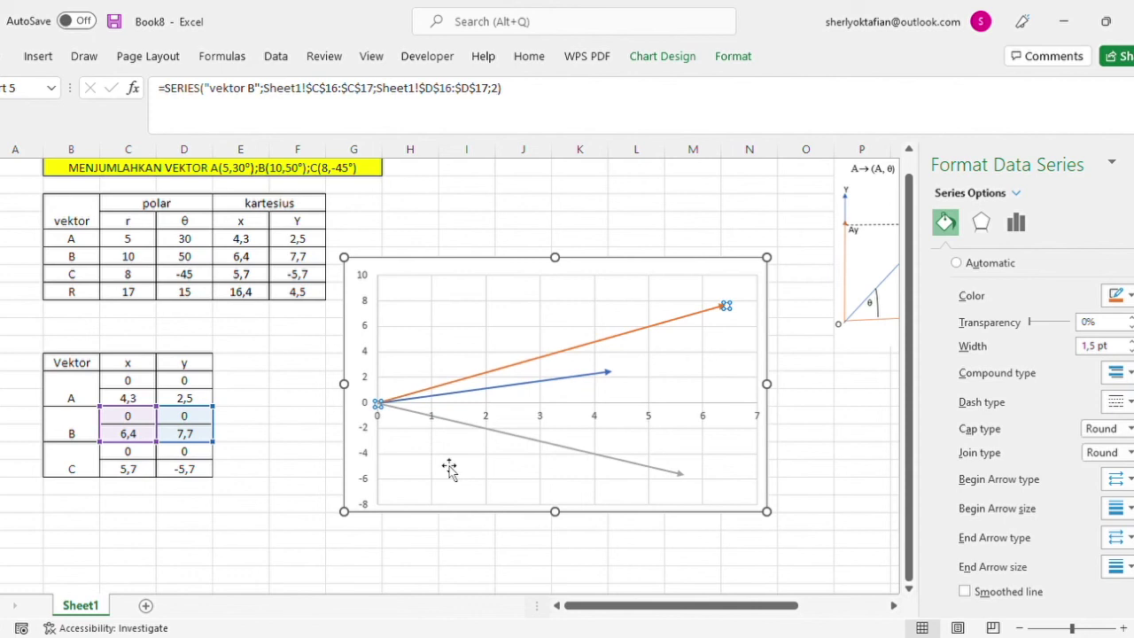
Merge B20:B21 below vector C, label it R, and enter 0 as its starting x coordinate in C20.
left_click_drag(92, 489, 93, 508)
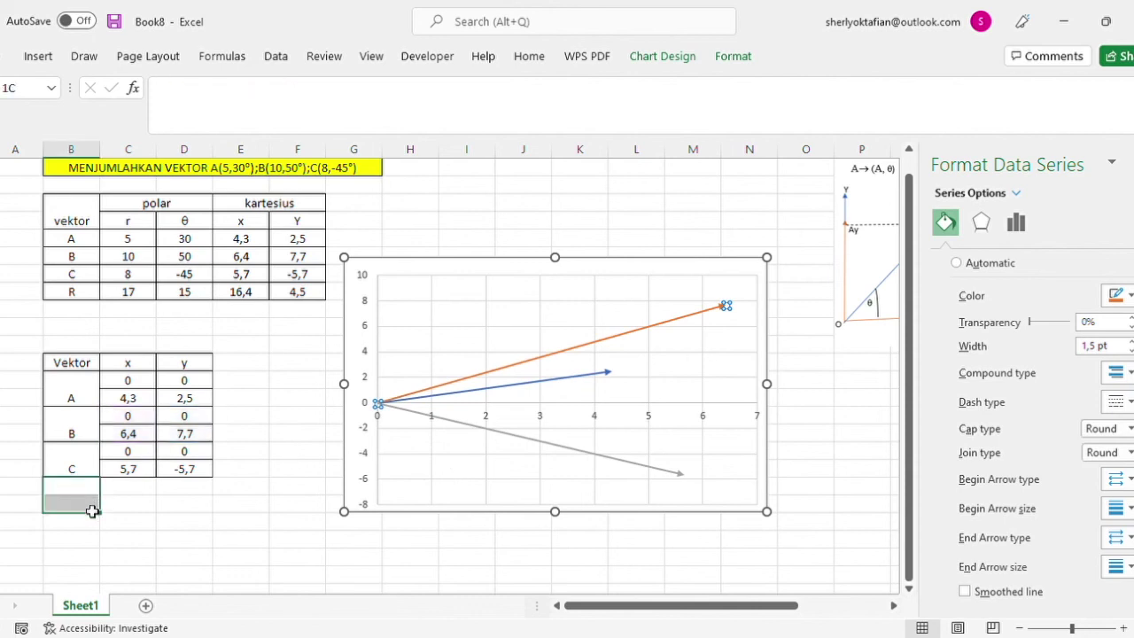
left_click(524, 58)
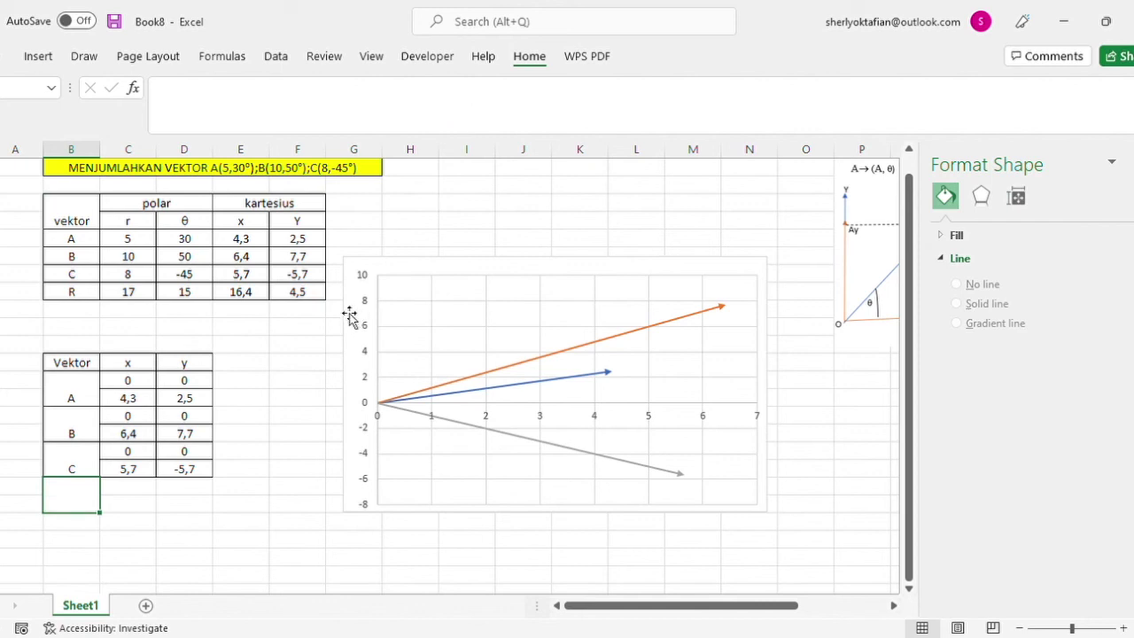
type("r")
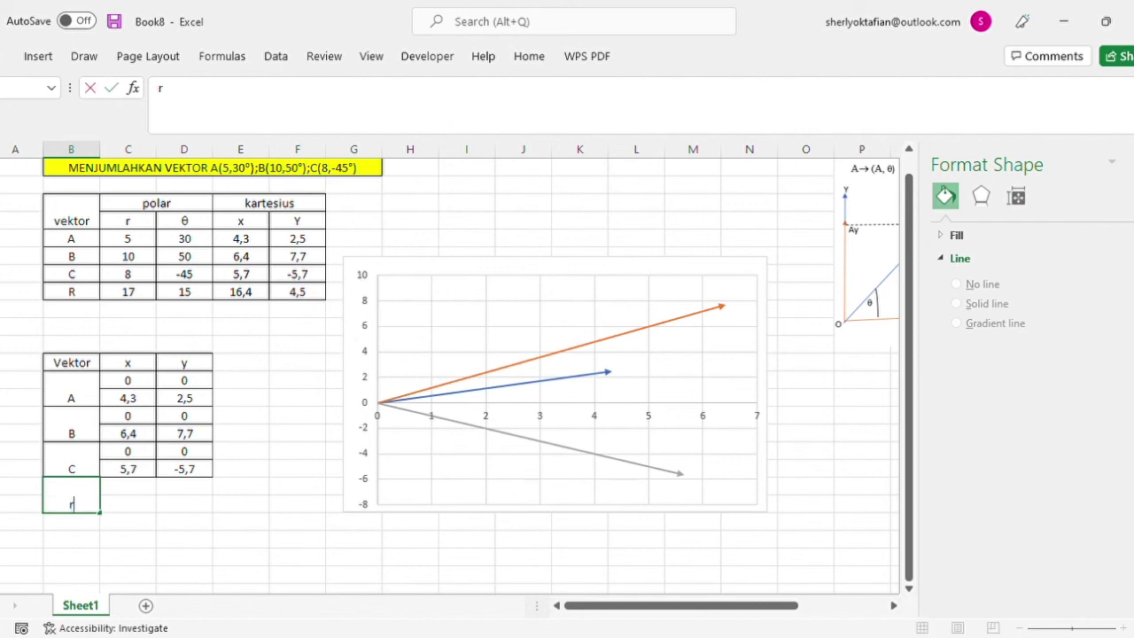
left_click(128, 496)
type("0")
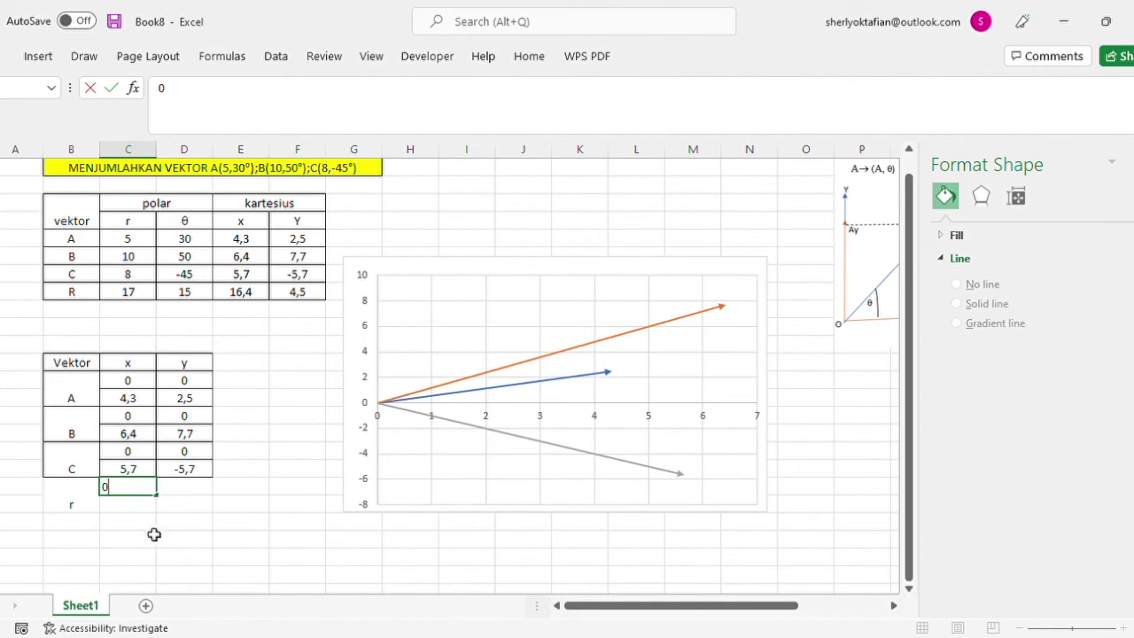
left_click(116, 503)
left_click(84, 504)
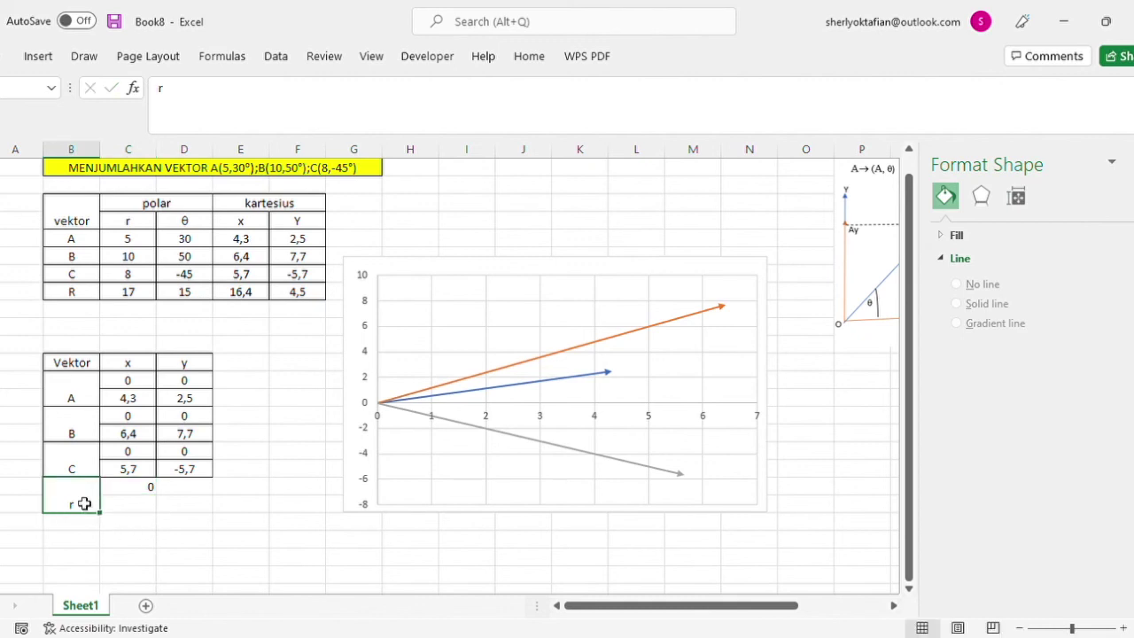
key("BackSpace")
type("R")
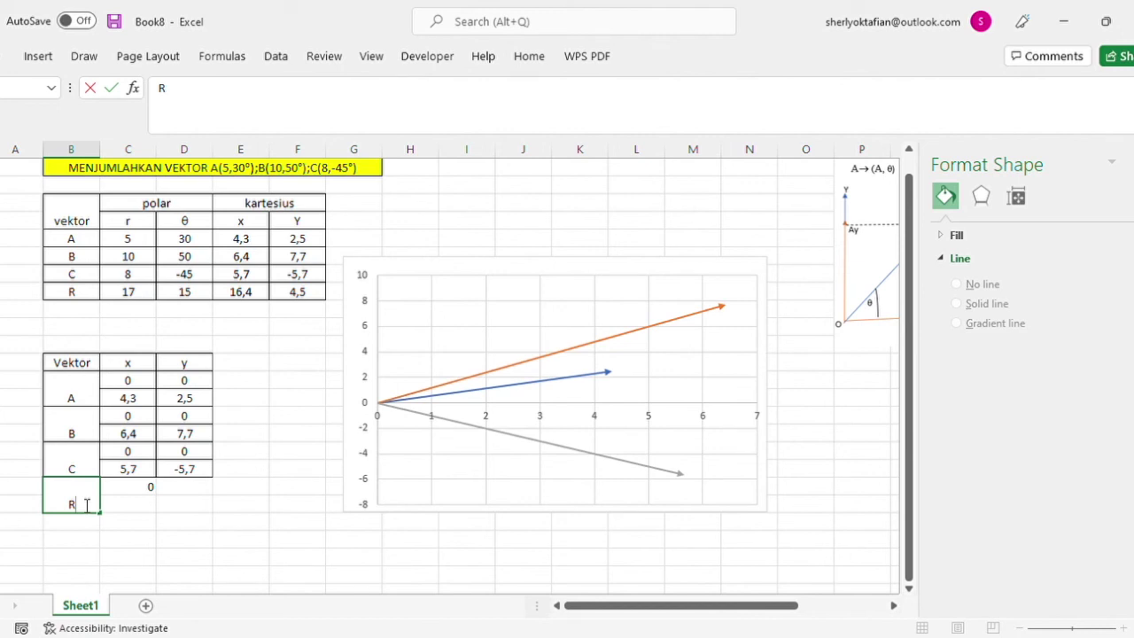
Calculate the resultant's ending x coordinate in C21 with the formula =C20+E9.
left_click(128, 511)
type("=")
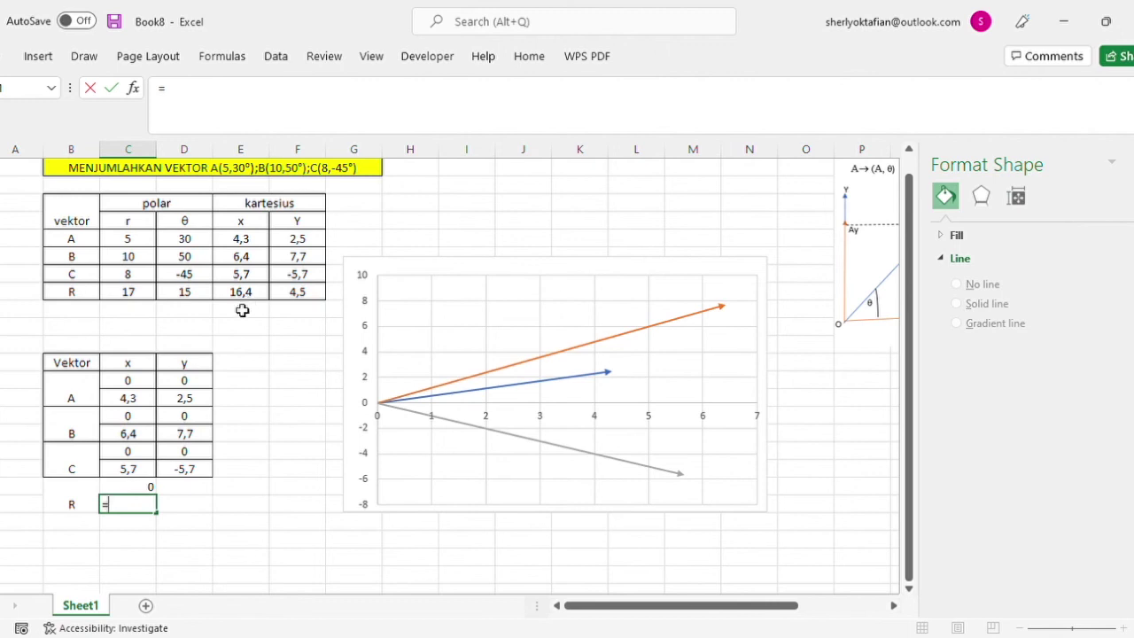
left_click(133, 492)
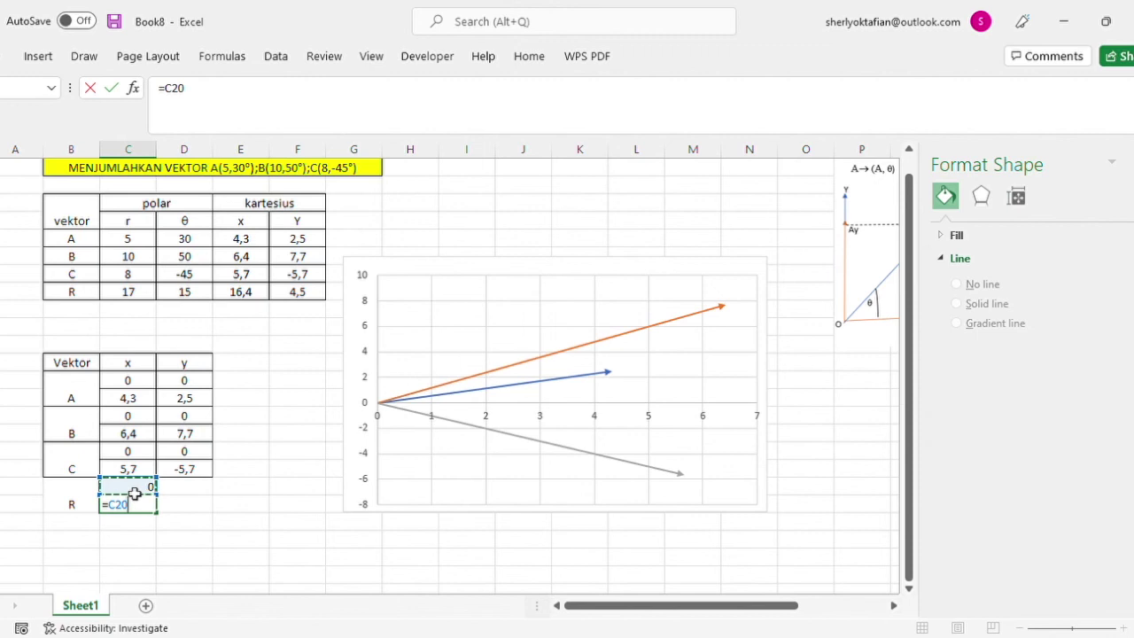
type("+")
left_click(260, 297)
key("Return")
Fill the C21 formula across to D21 and enter 0 as the resultant's starting y coordinate in D20.
left_click(179, 493)
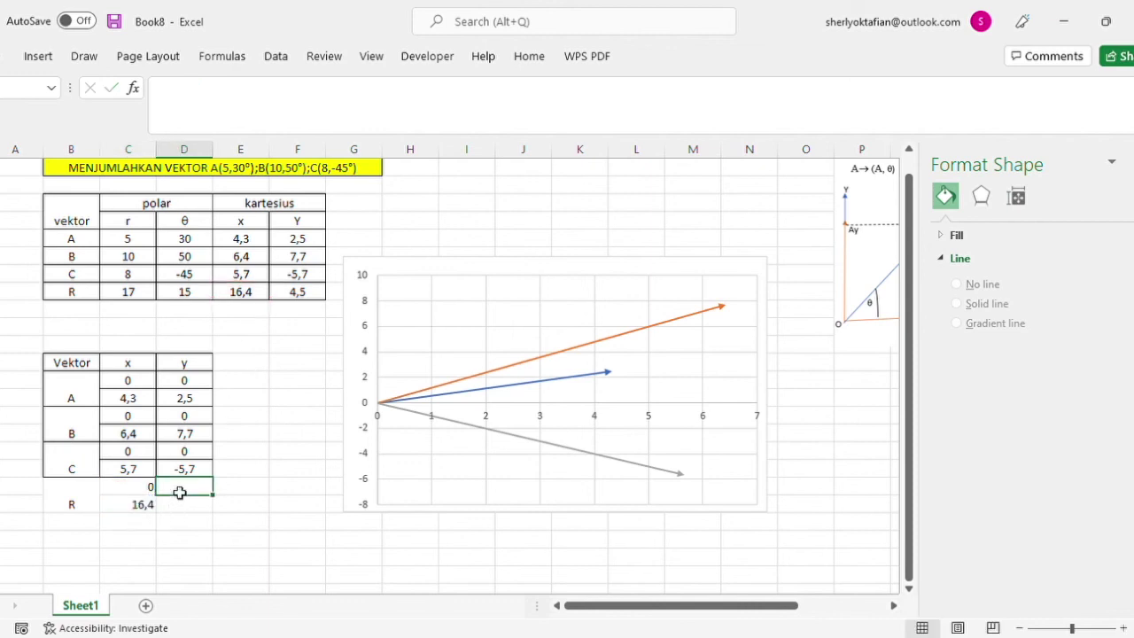
mouse_move(148, 507)
left_mouse_down()
mouse_move(197, 522)
mouse_move(202, 512)
left_mouse_up()
left_click(200, 492)
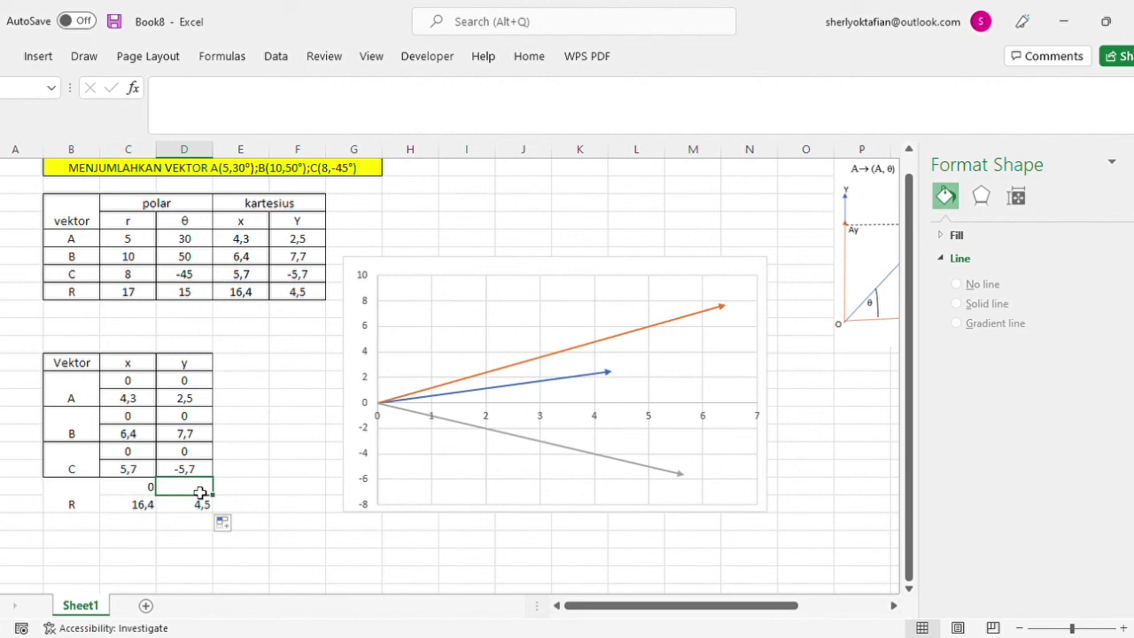
type("0")
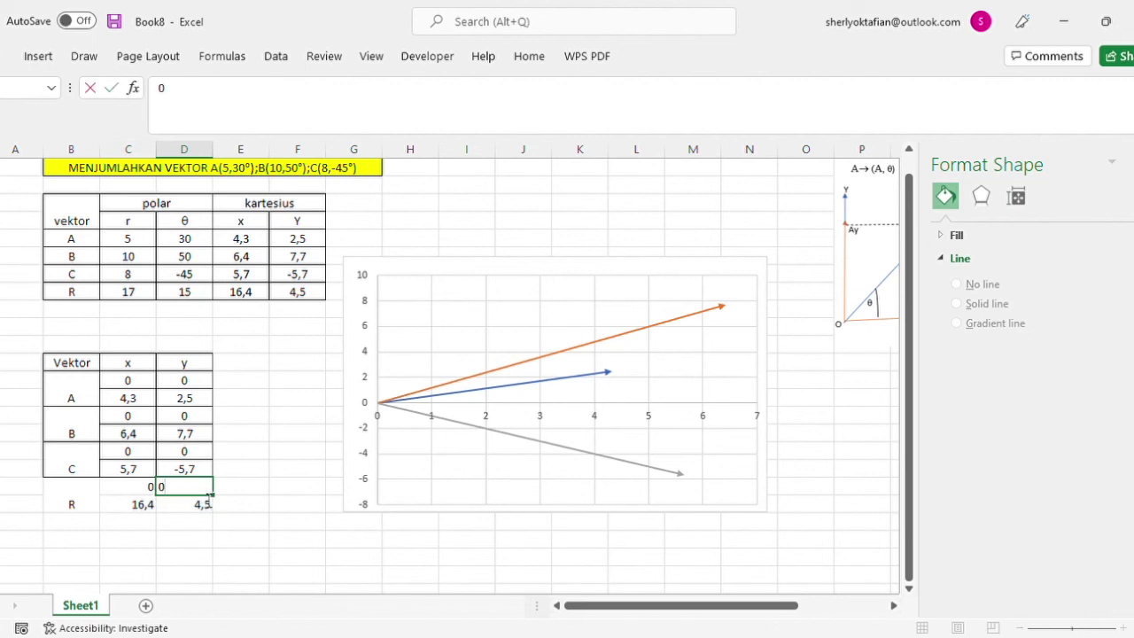
Center the resultant's coordinates in C20:D21 and add borders to all cells of B20:D21.
left_click_drag(148, 490, 185, 508)
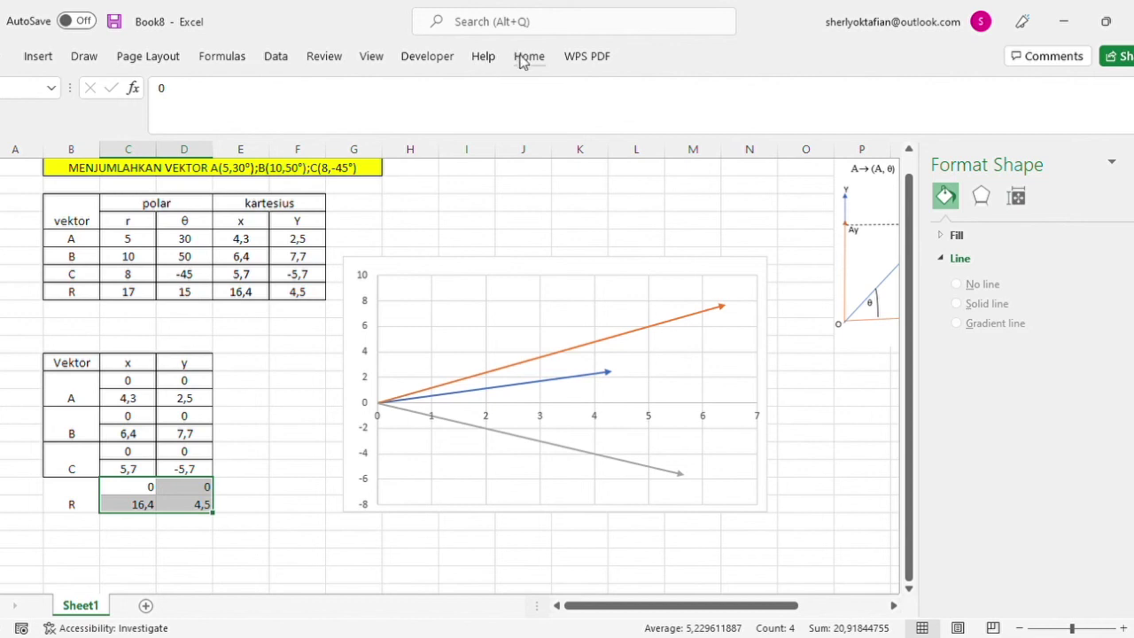
key("alt+h")
key("a")
key("c")
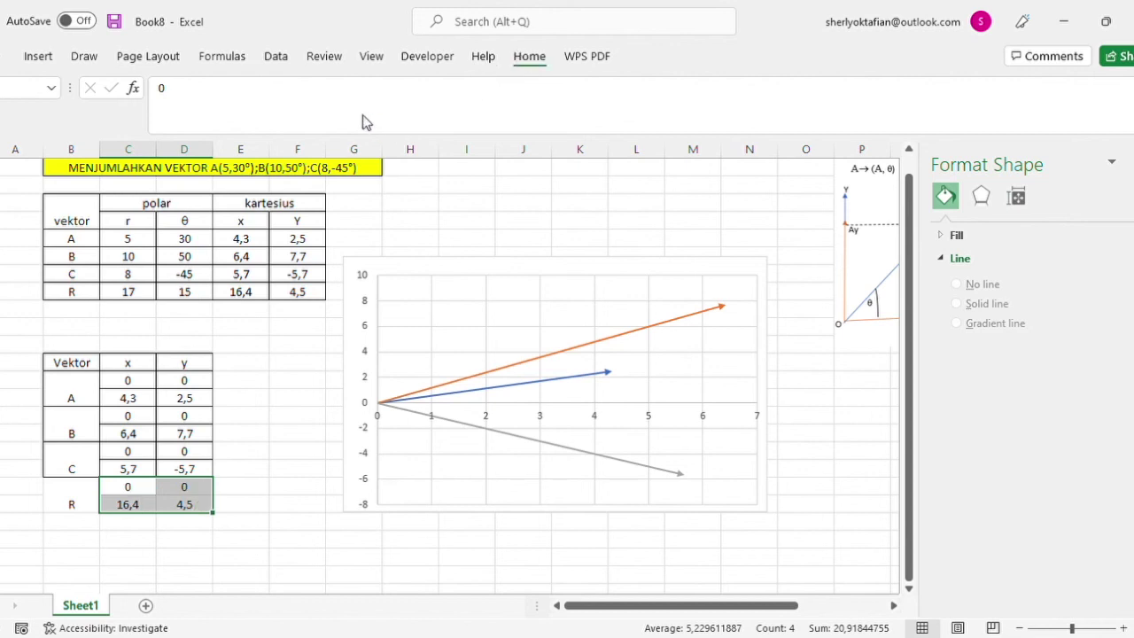
left_click(83, 494)
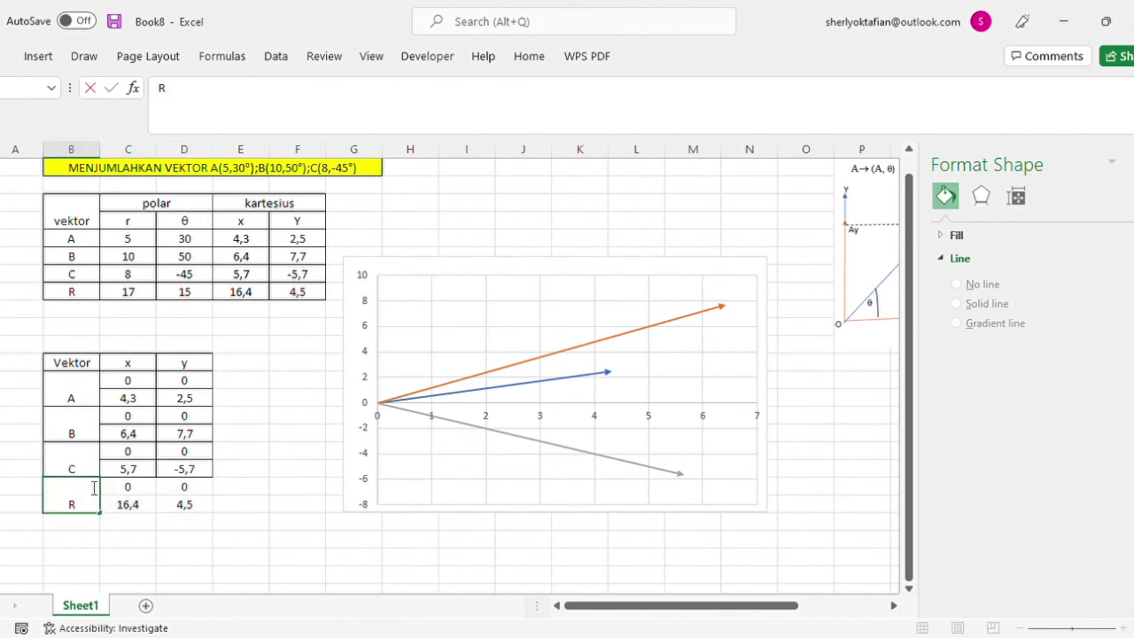
left_click_drag(183, 506, 95, 504)
left_click(529, 56)
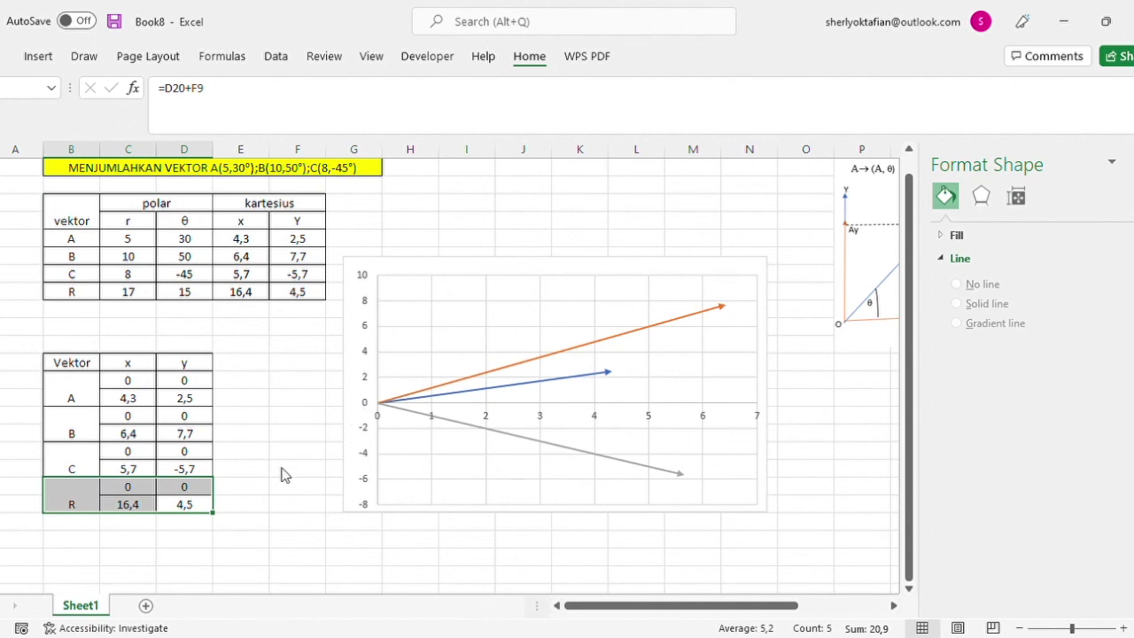
Add a chart series named RESULTAN using C20:C21 for x and D20:D21 for y.
left_click(411, 453)
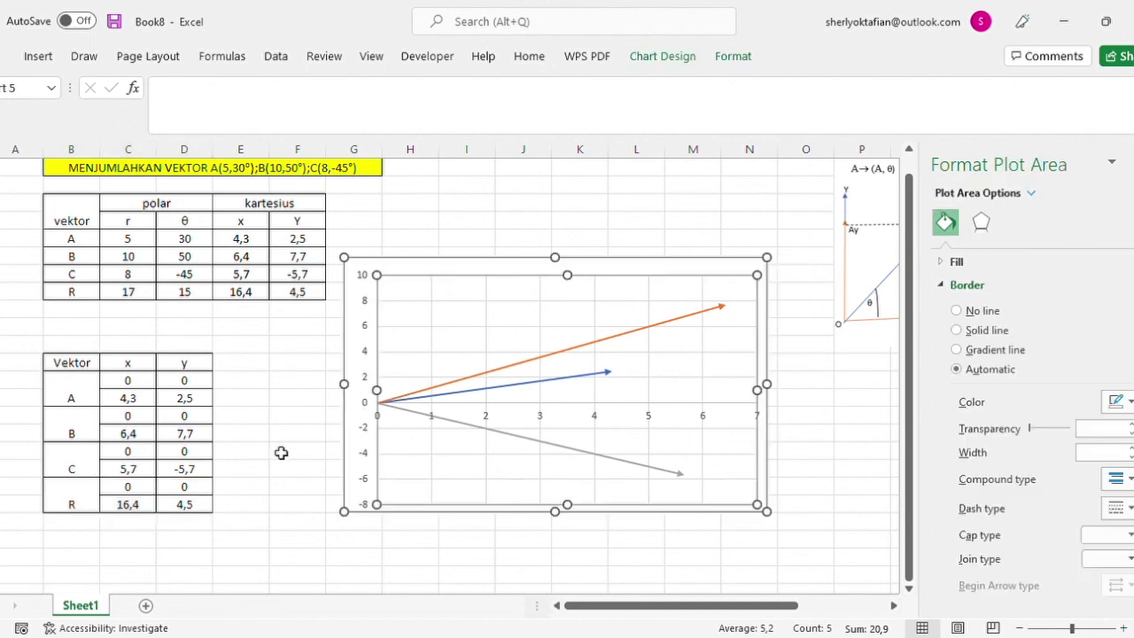
left_click(700, 386)
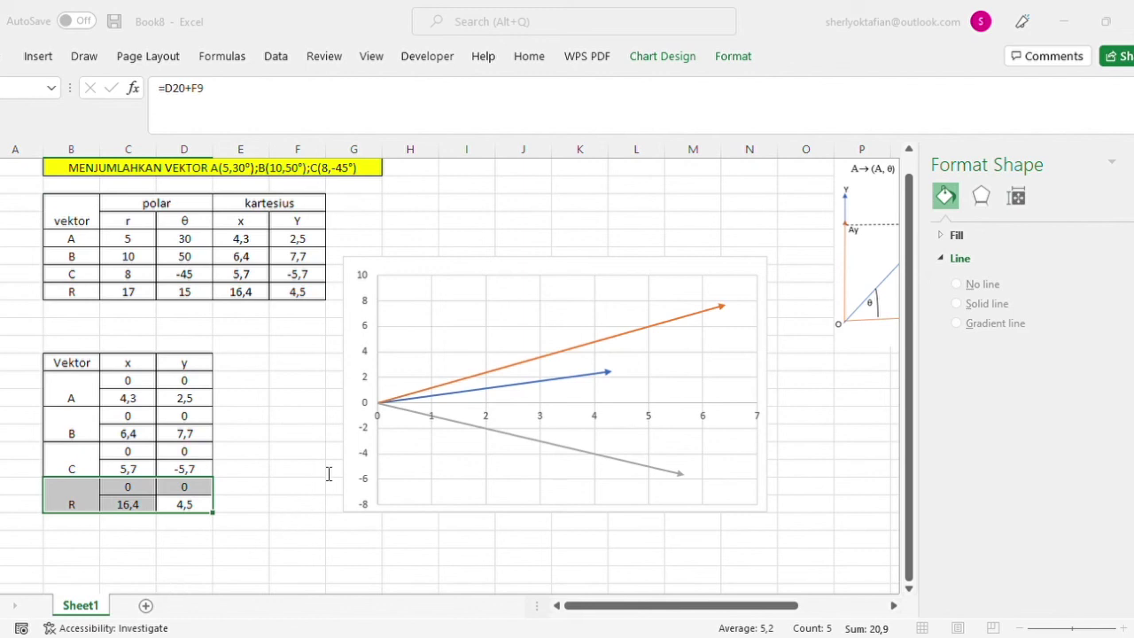
left_click(140, 490)
left_click_drag(139, 490, 139, 504)
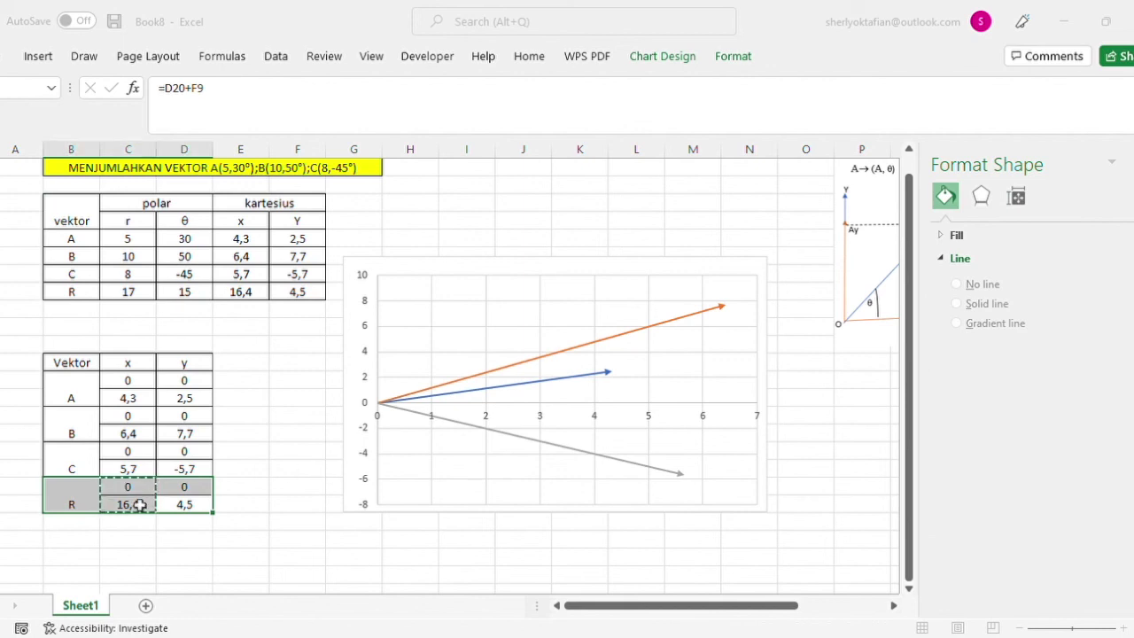
key("Escape")
left_click_drag(188, 490, 203, 516)
key("Escape")
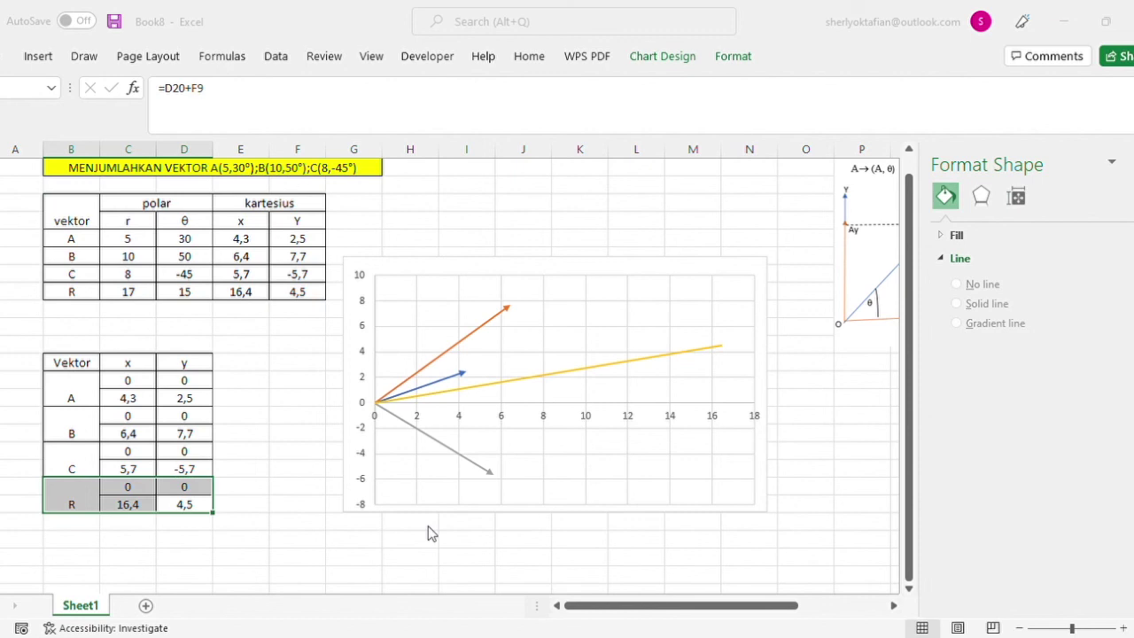
Add an arrowhead to the end of the RESULTAN series line in the chart.
left_click(586, 399)
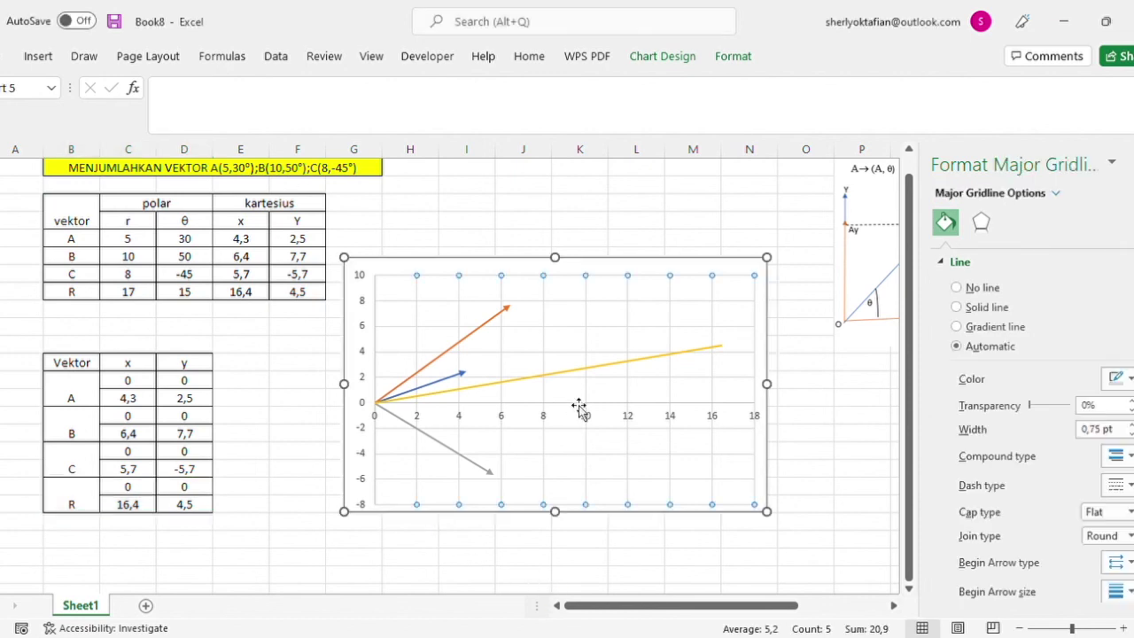
left_click(568, 375)
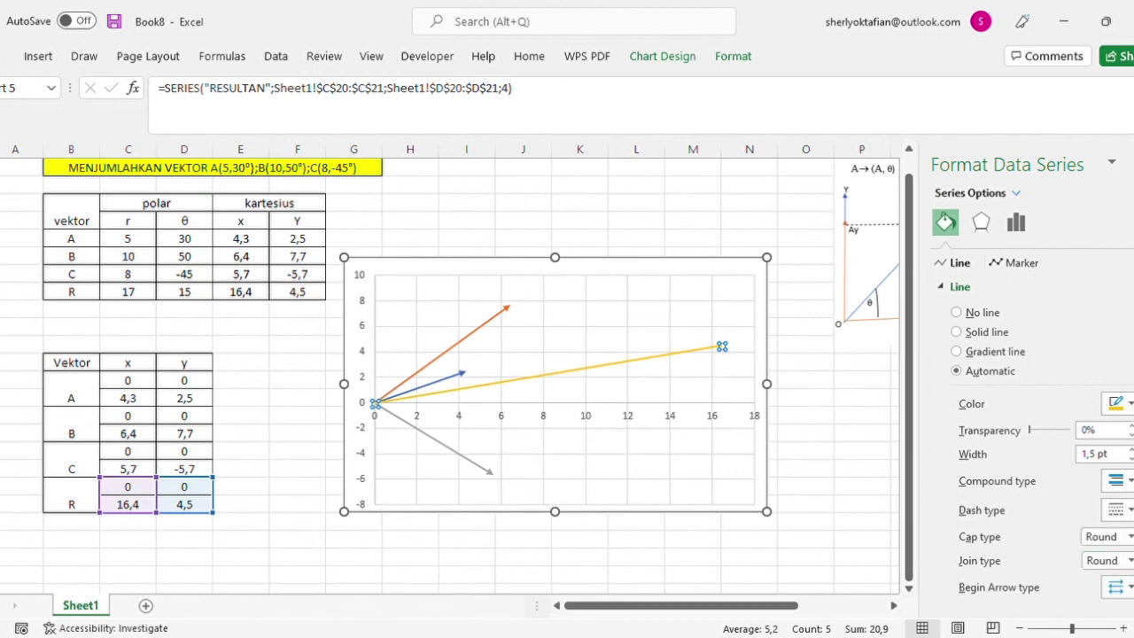
scroll(1036, 425, "down", 3)
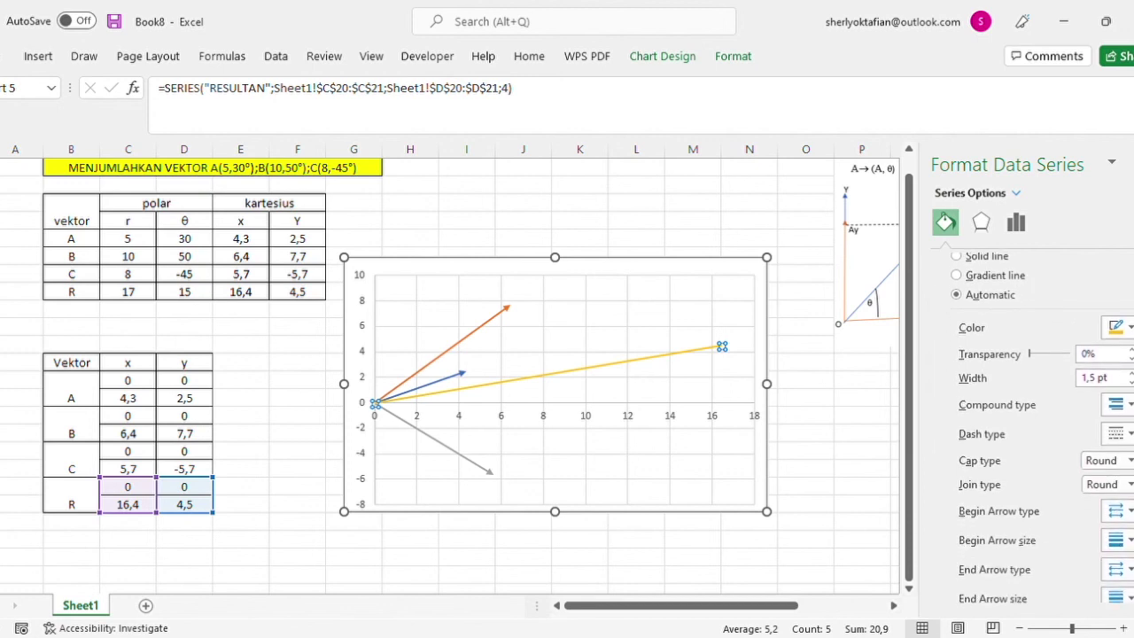
left_click(1119, 568)
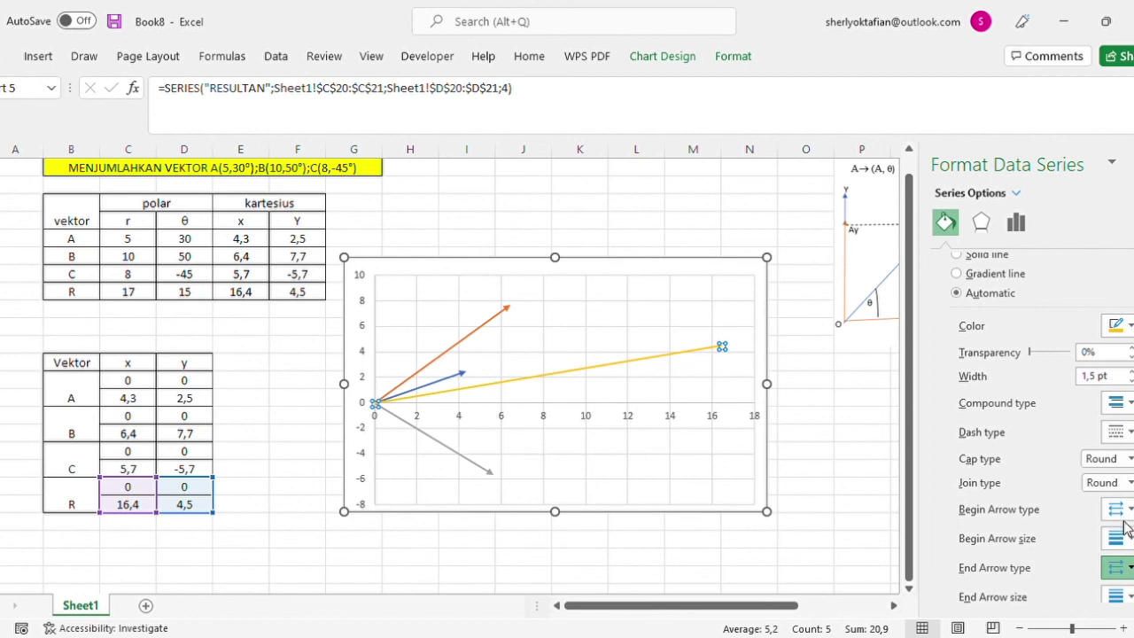
left_click(1131, 509)
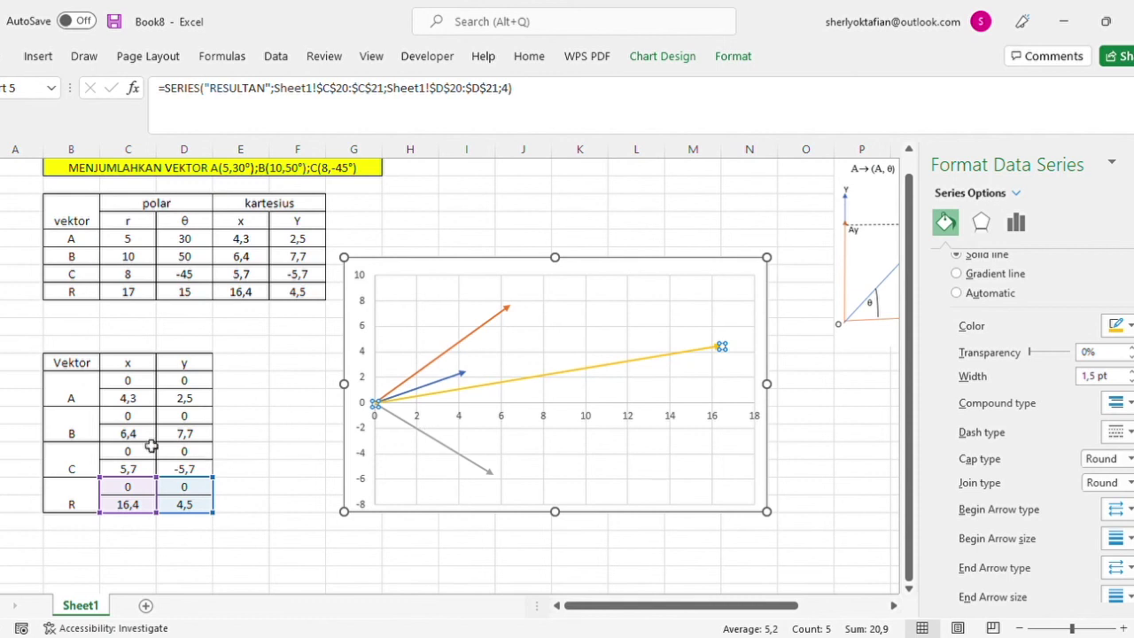
Start vector B at the tip of vector A by entering =C15 in C16 and =D15 in D16.
left_click(131, 416)
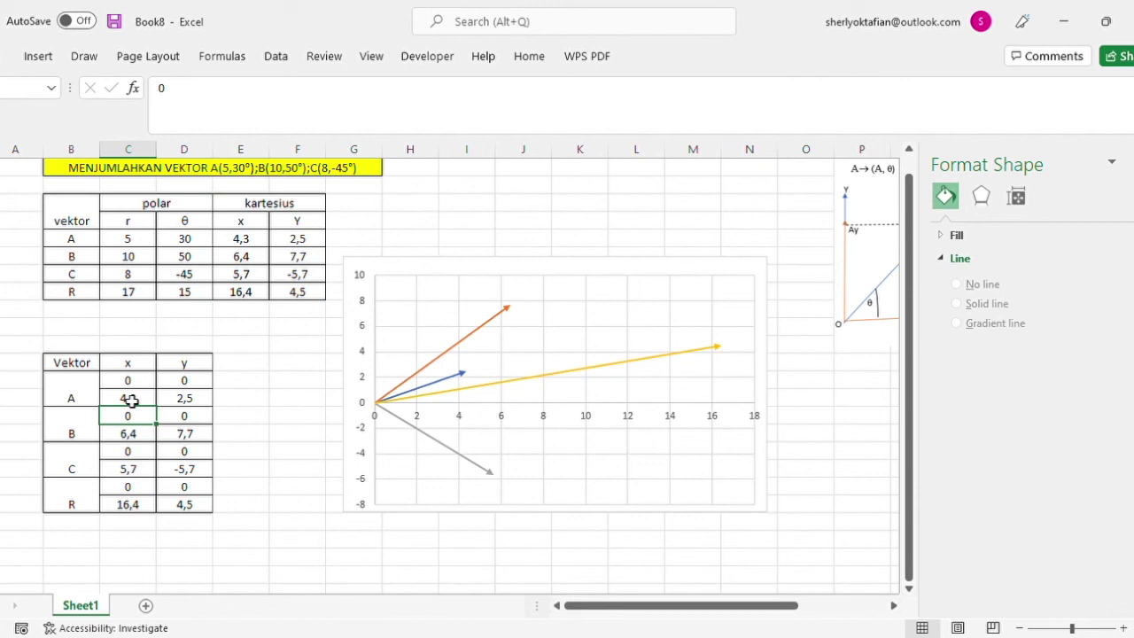
type("=")
left_click(132, 400)
key("Return")
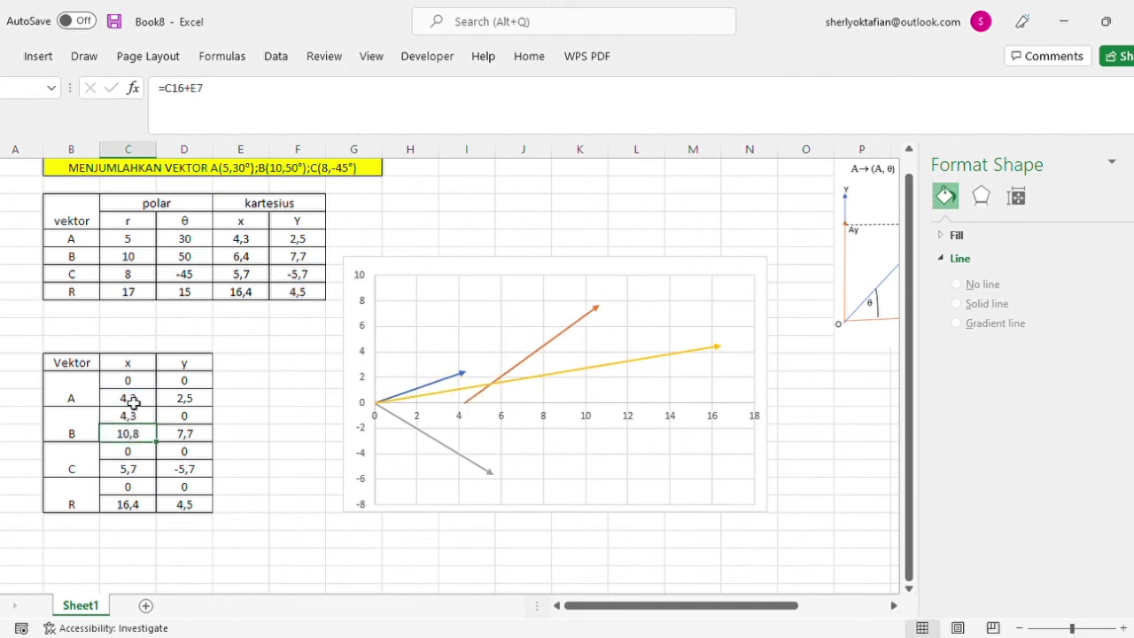
left_click(184, 418)
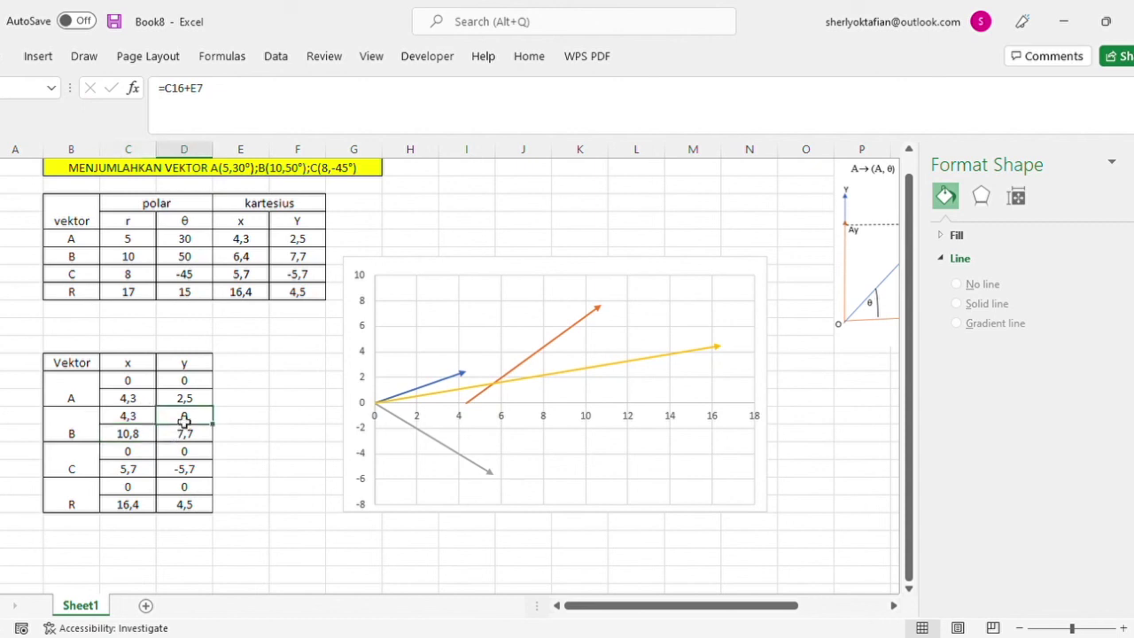
type("=")
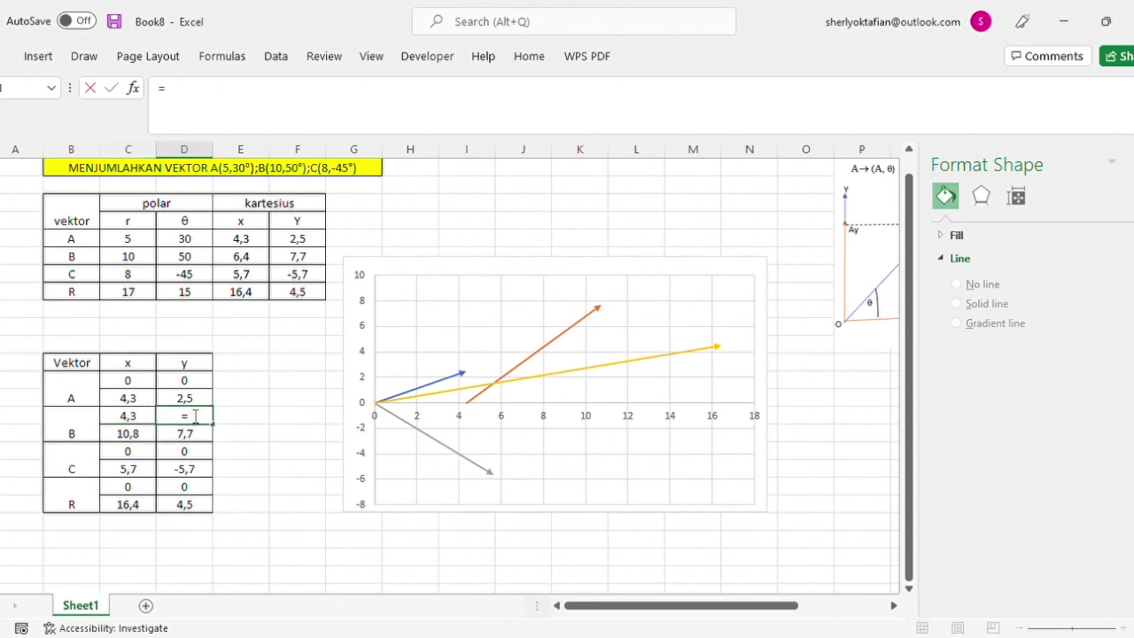
left_click(195, 403)
key("Return")
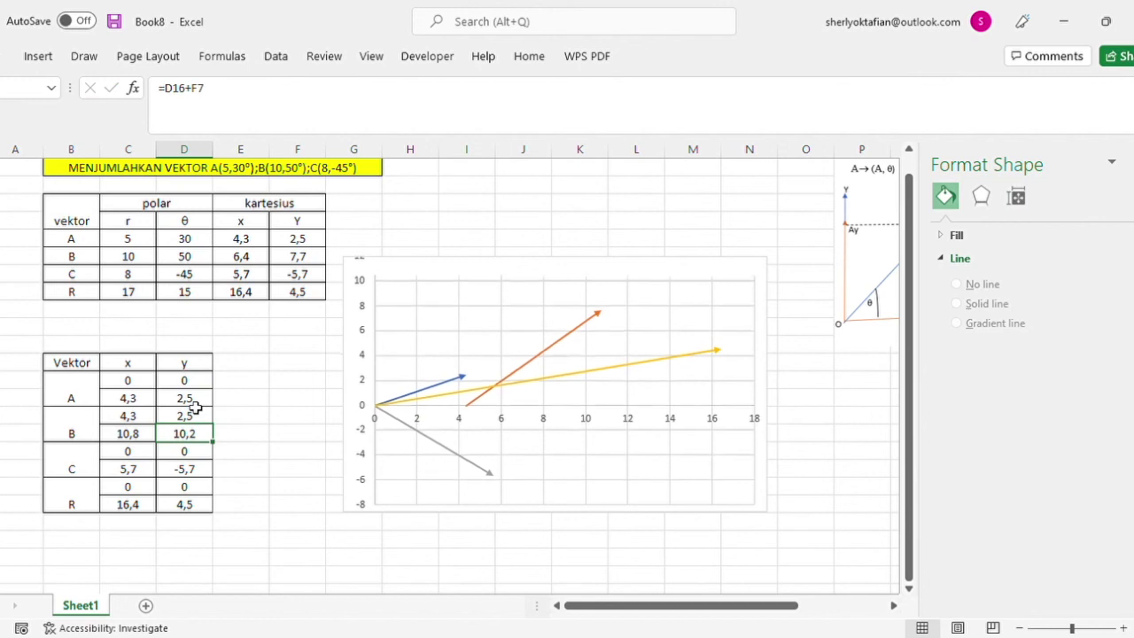
Start vector C at the tip of vector B by entering =C17 in C18 and =D17 in D18.
left_click(146, 457)
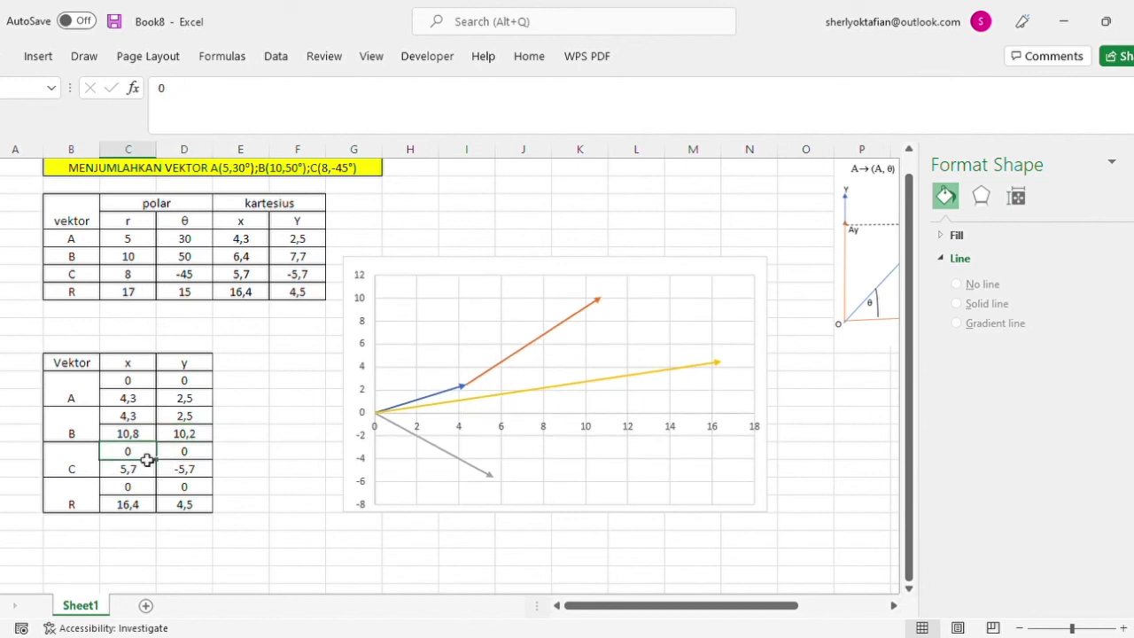
type("=")
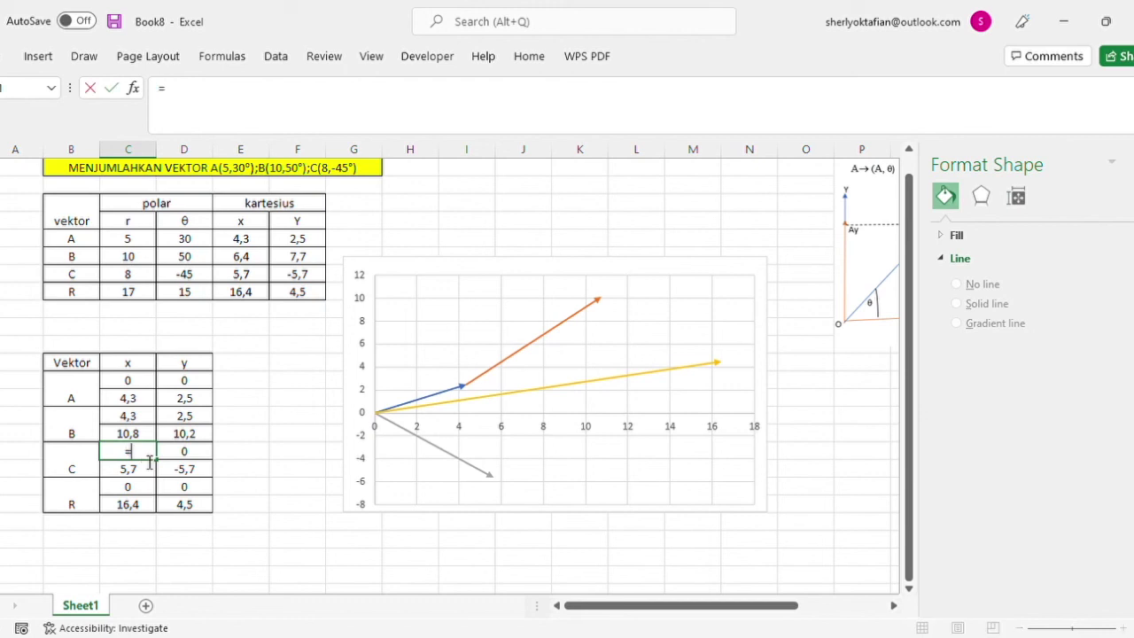
left_click(149, 434)
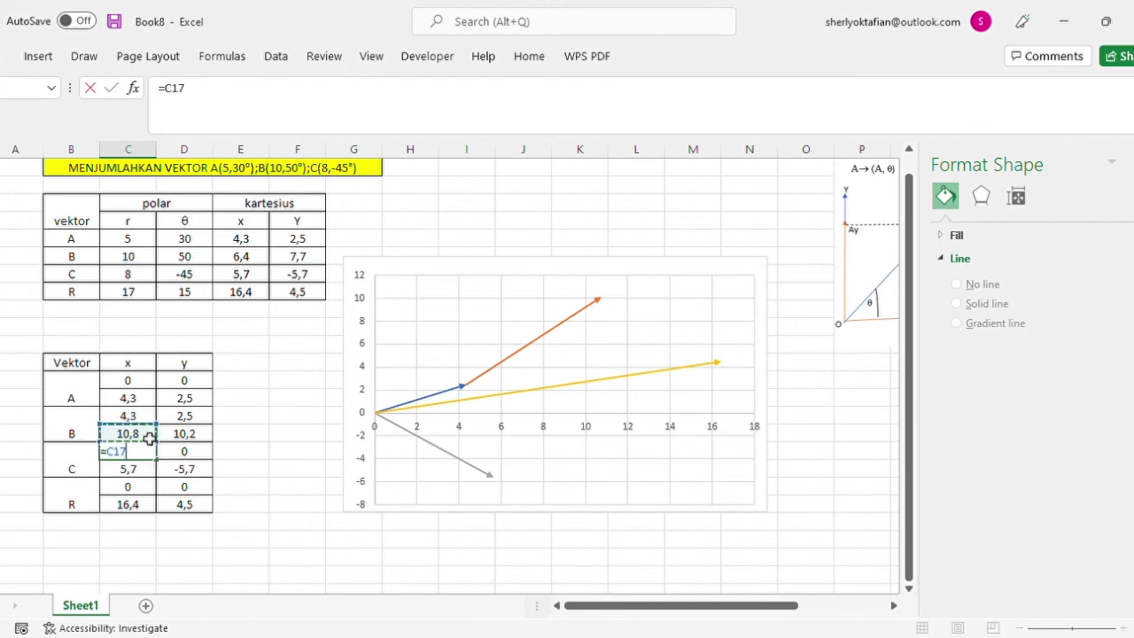
key("Return")
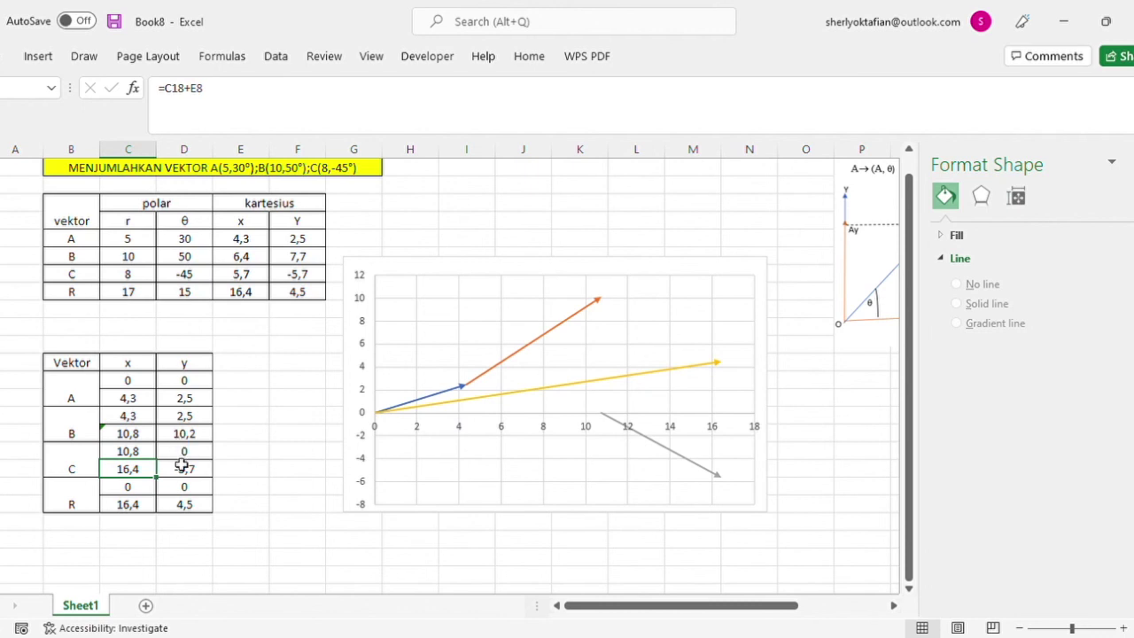
left_click(183, 452)
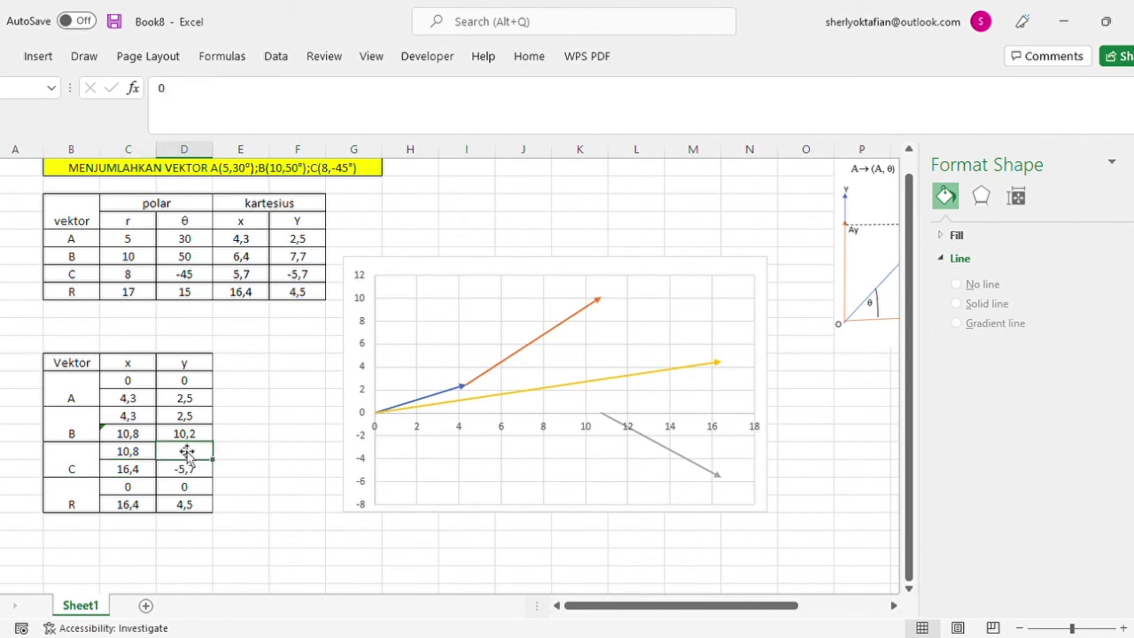
type("=")
left_click(188, 435)
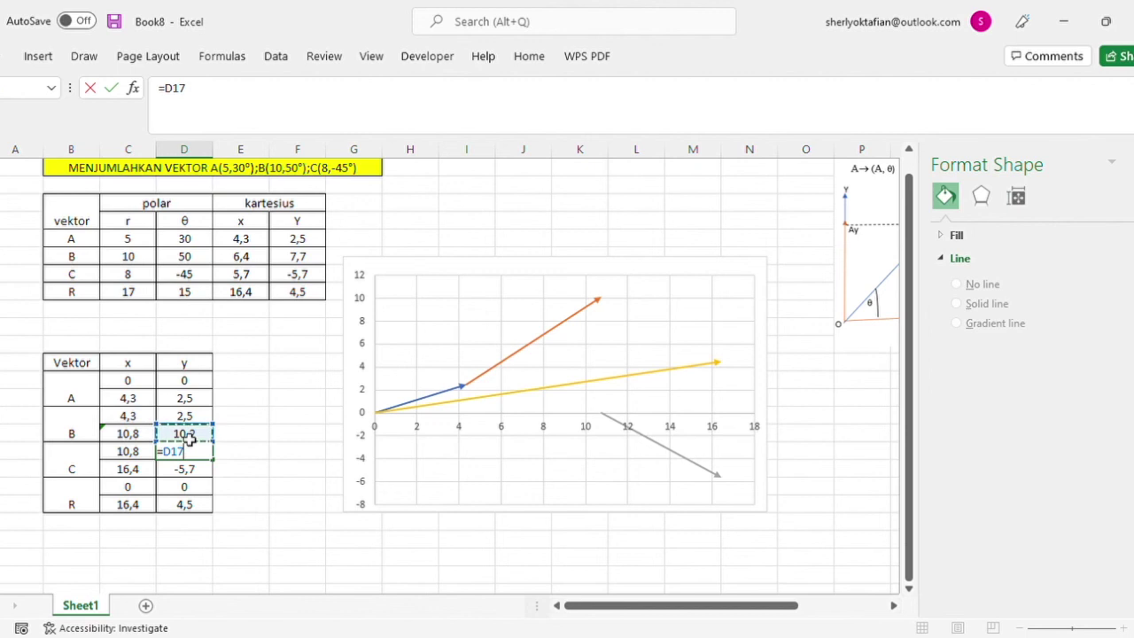
key("Return")
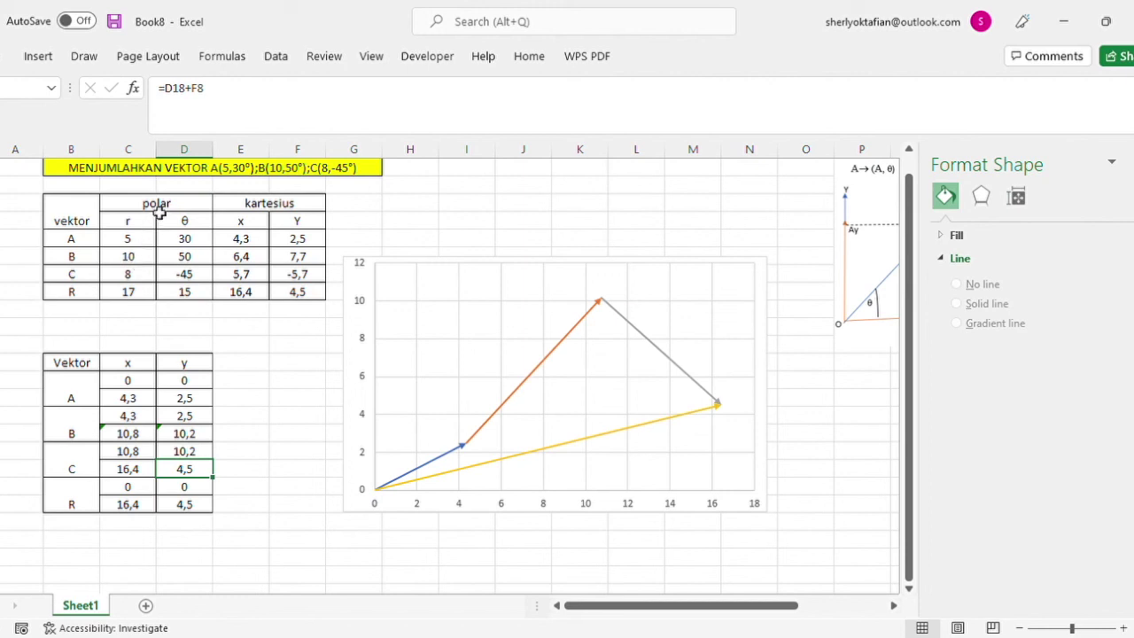
Try a magnitude of 5 for vector B in C7, and set it back to 10.
left_click(145, 260)
type("5")
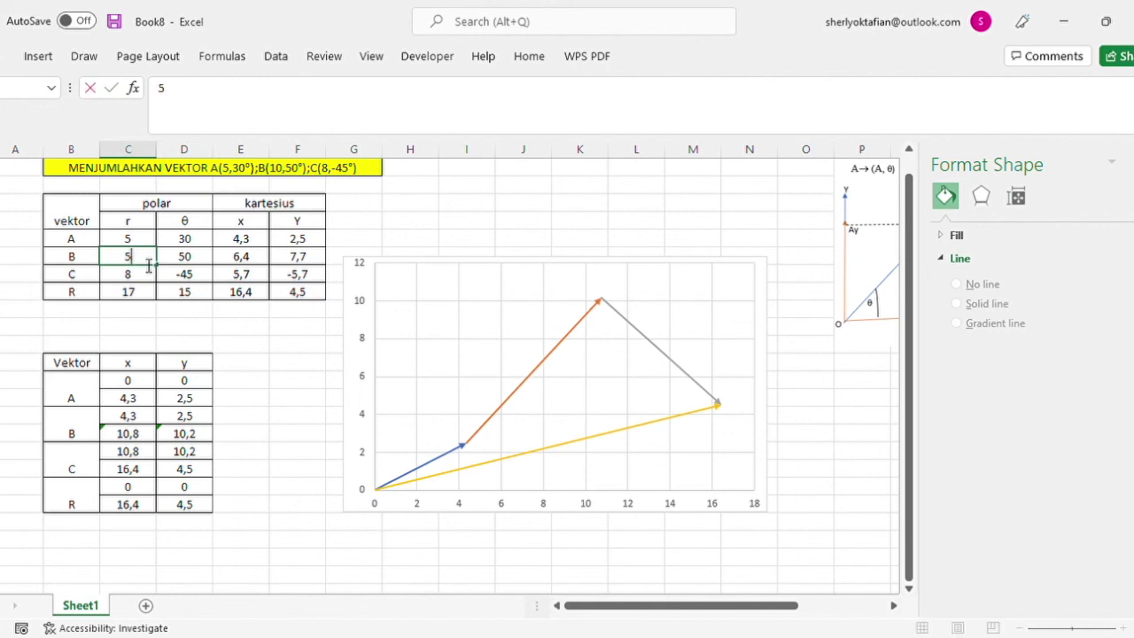
key("Return")
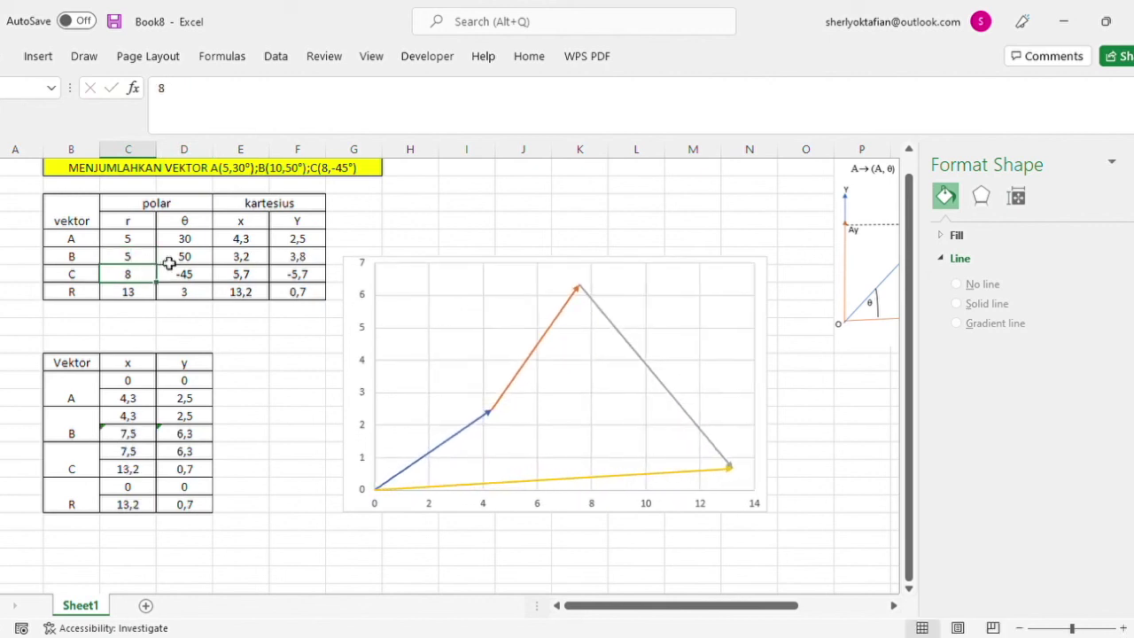
left_click(153, 263)
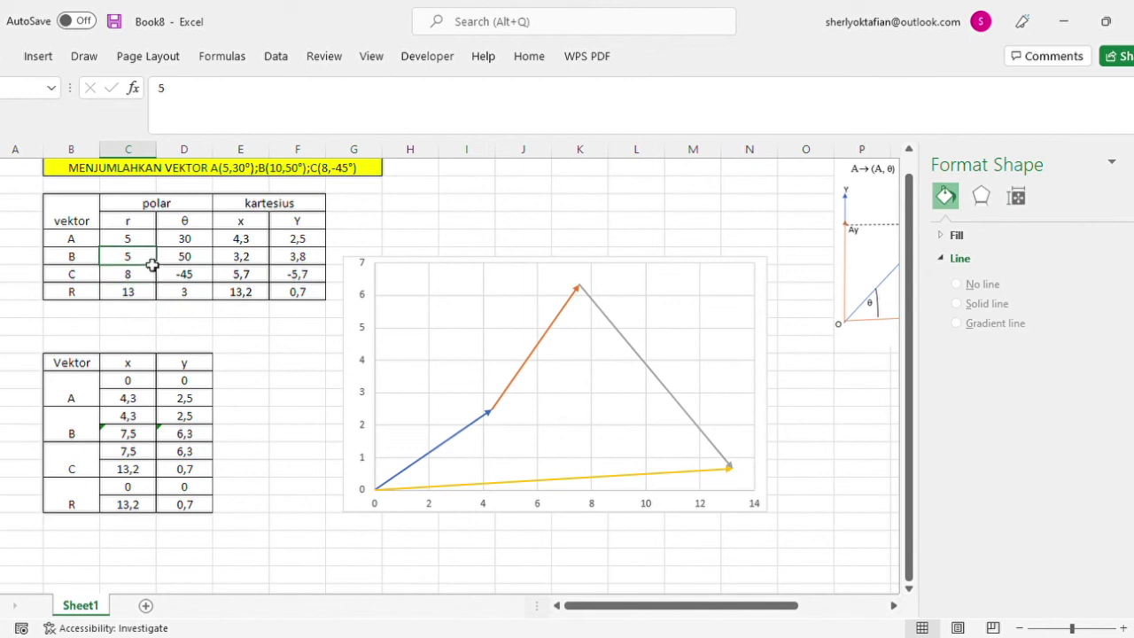
type("10")
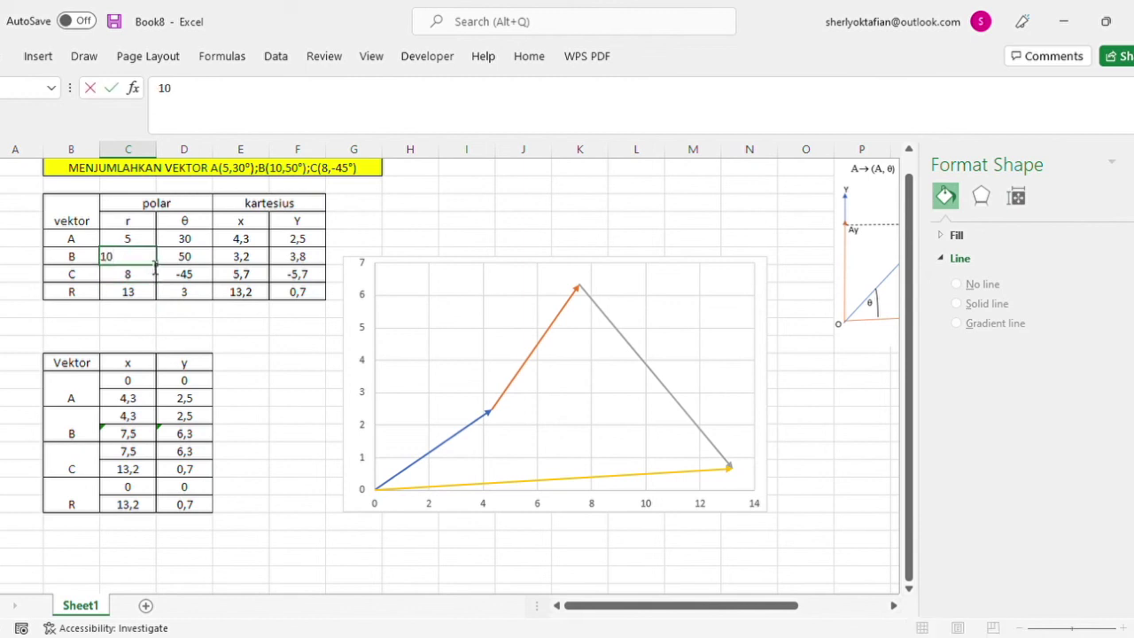
key("Return")
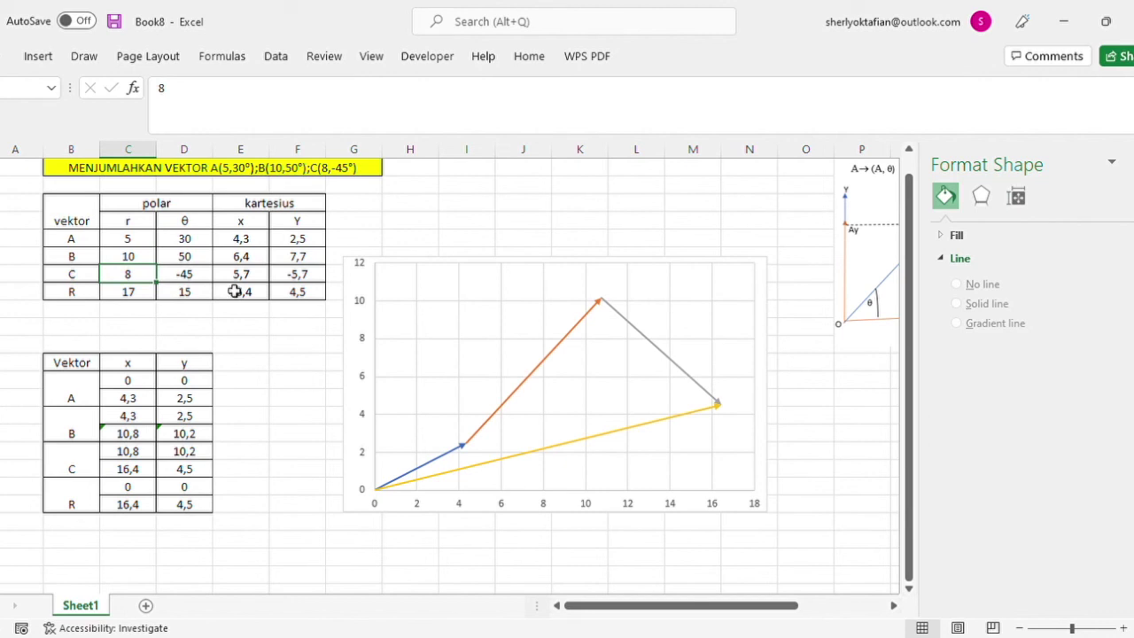
left_click(259, 264)
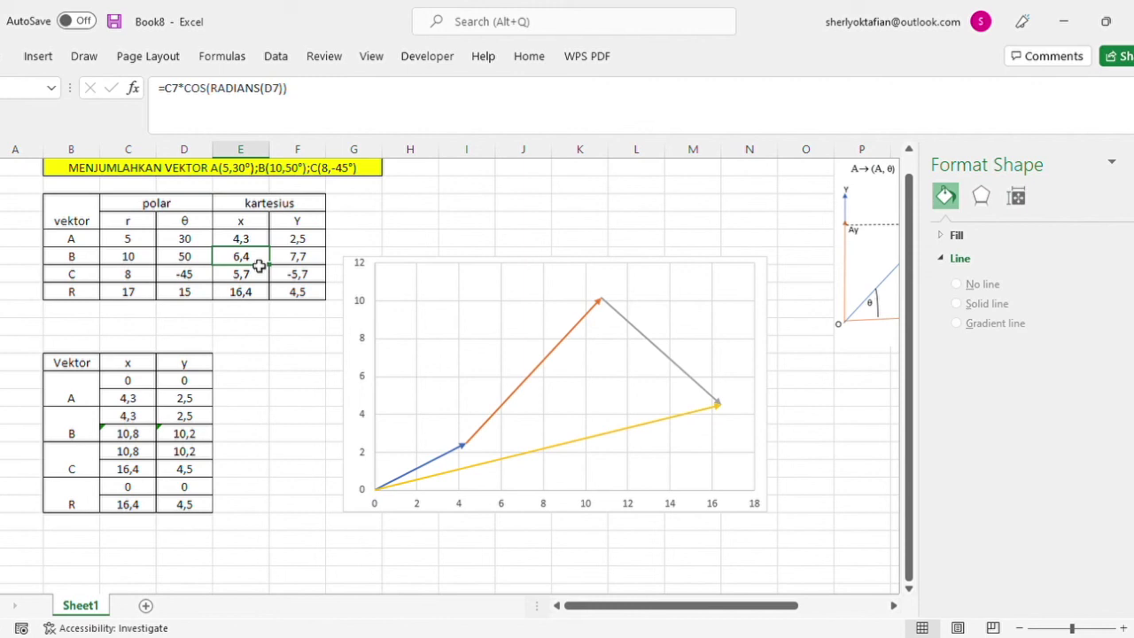
double_click(258, 264)
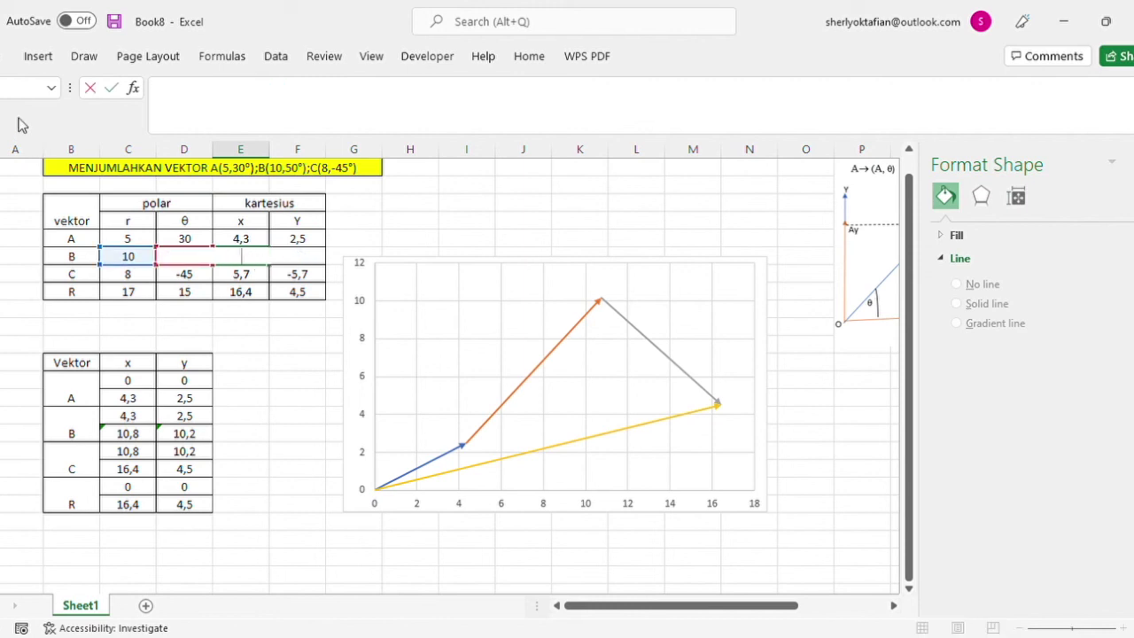
left_click(521, 55)
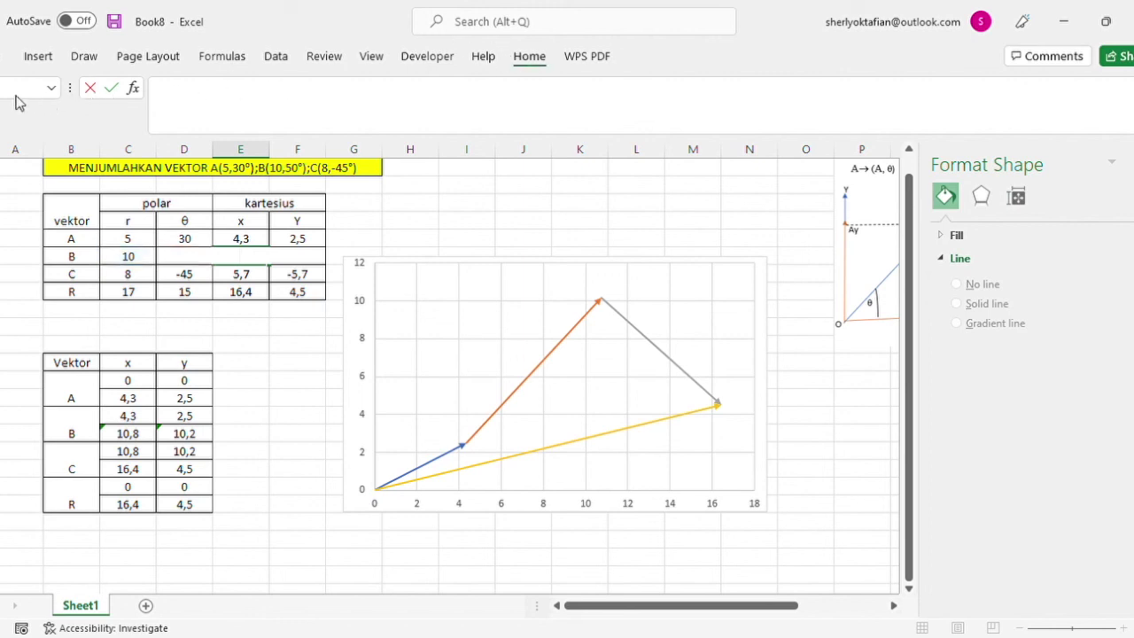
key("ctrl+z")
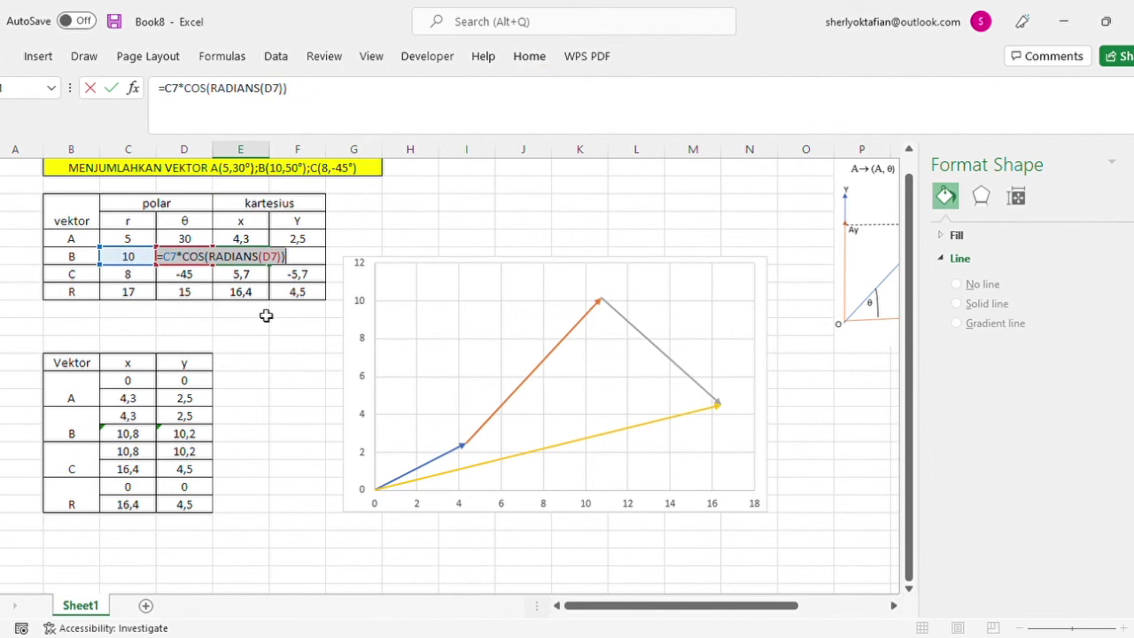
key("Return")
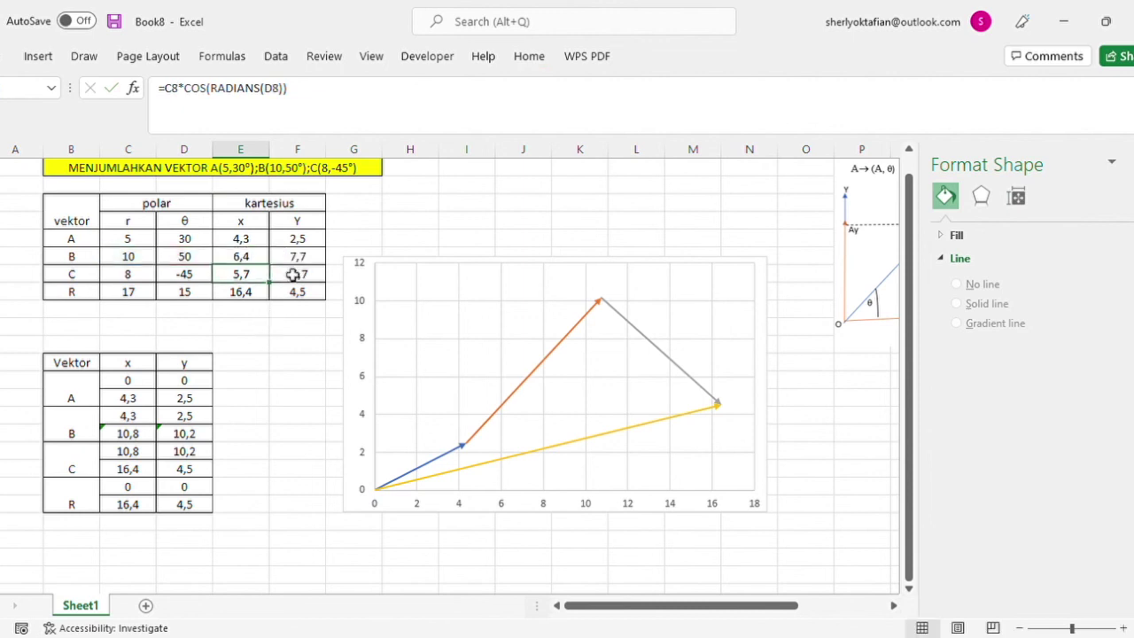
Replace the formula for vector B's x component in E7 with the value 5.
key("Up")
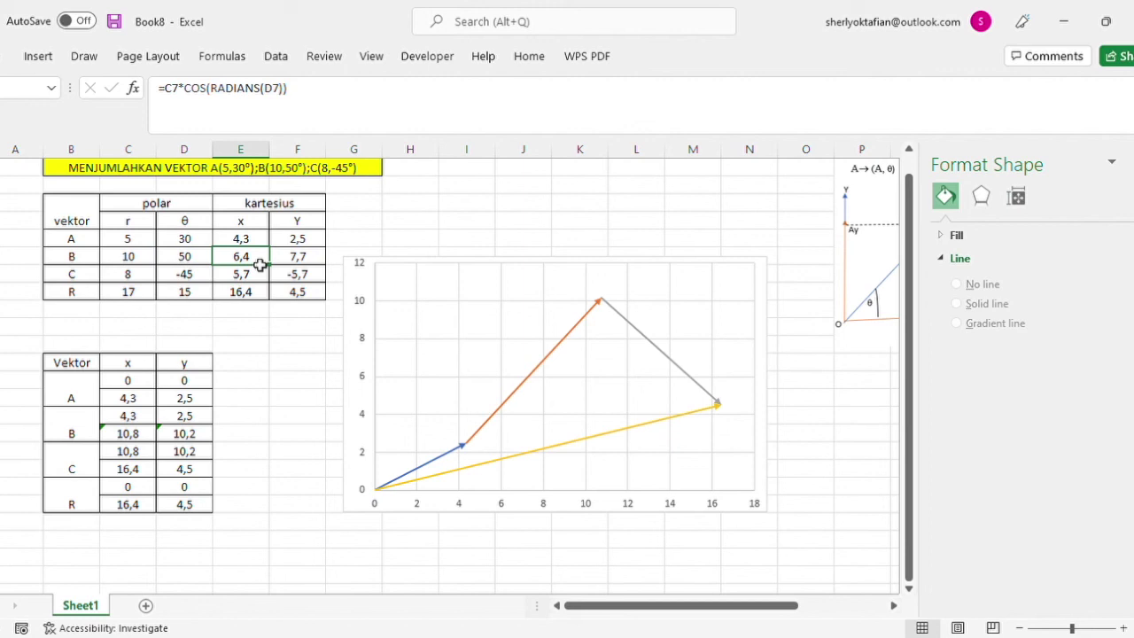
type("5")
key("Return")
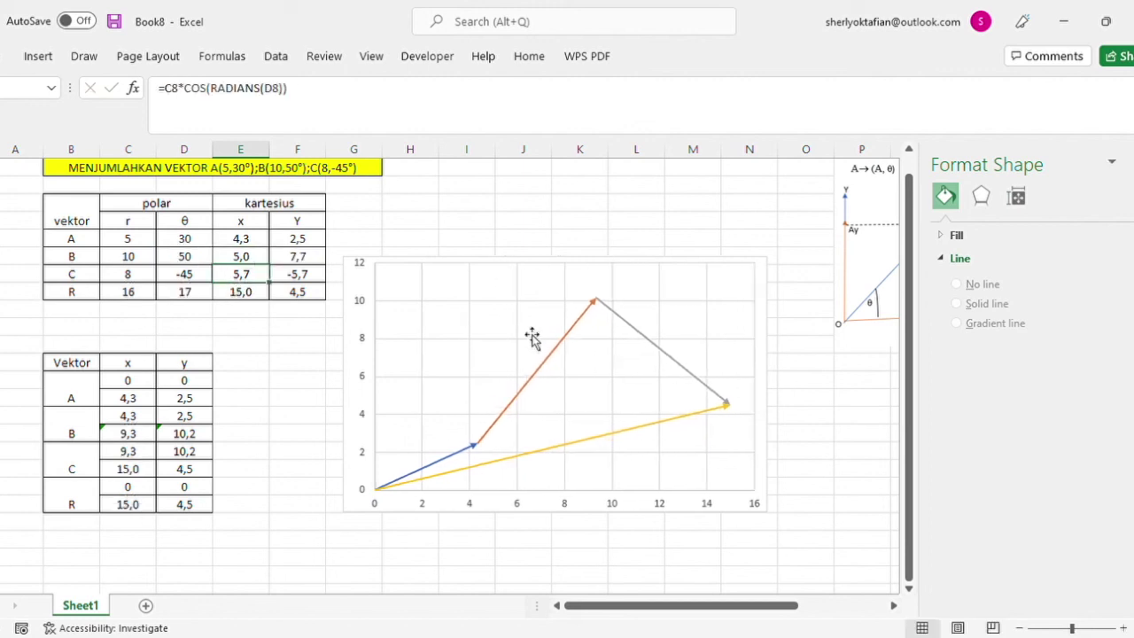
Set vector B's x component in E7 to 6,4 and close the Format Shape pane.
left_click(263, 257)
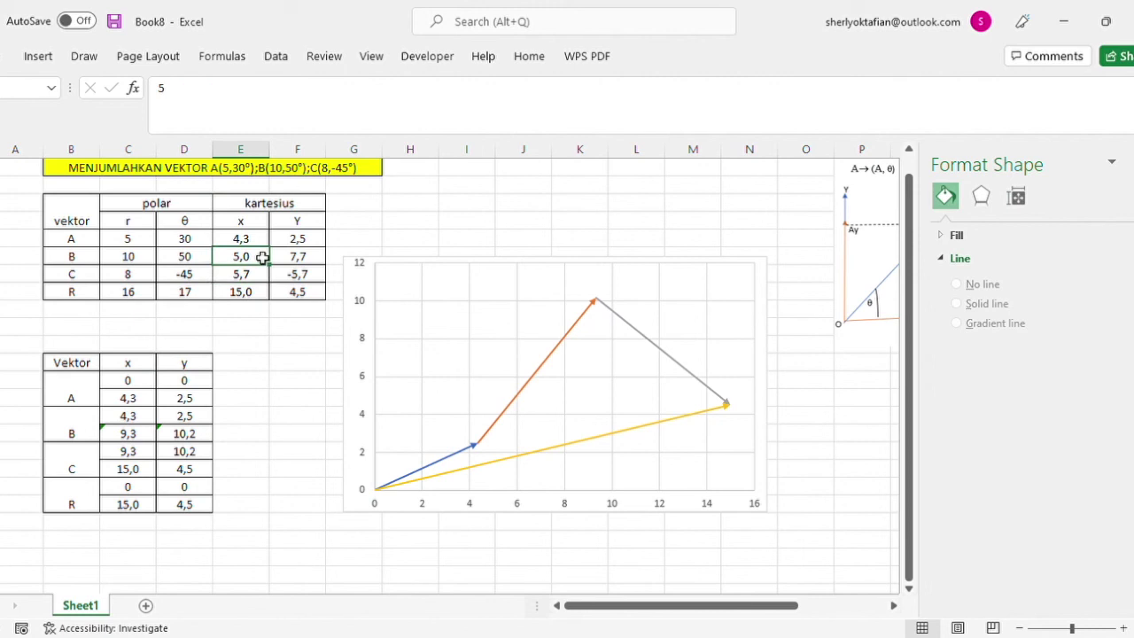
type("6,")
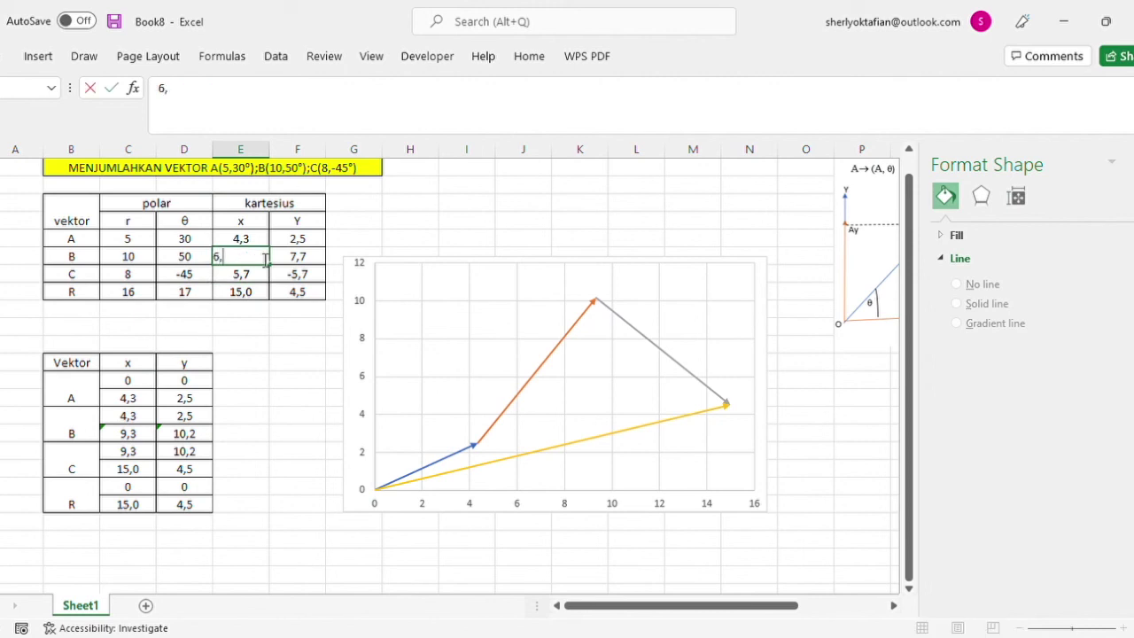
type("4")
key("Return")
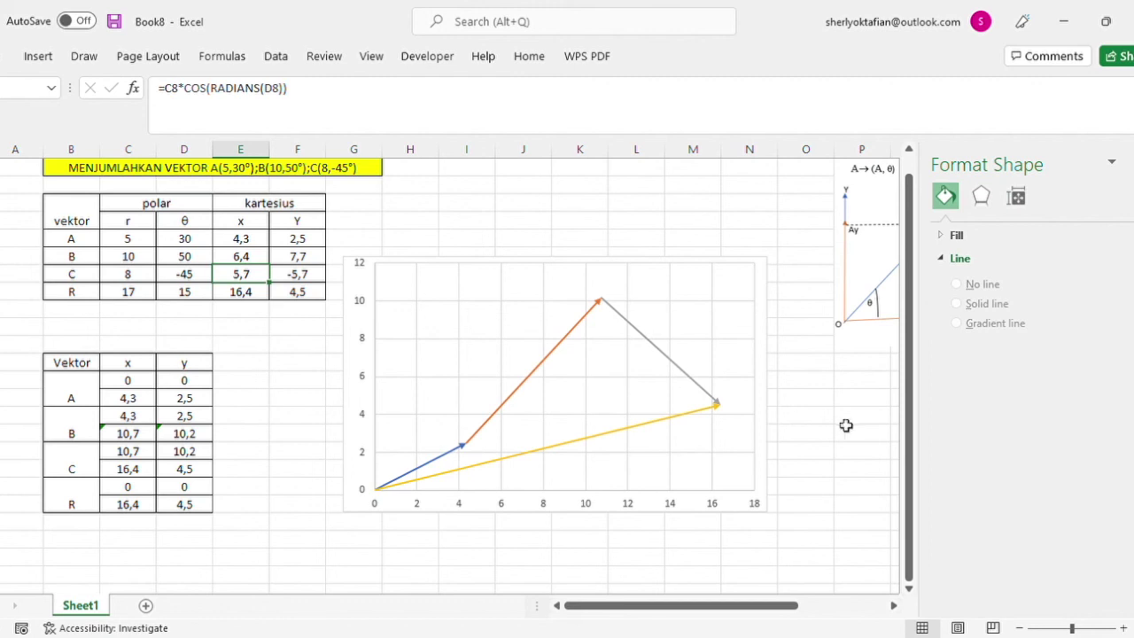
left_click(1130, 161)
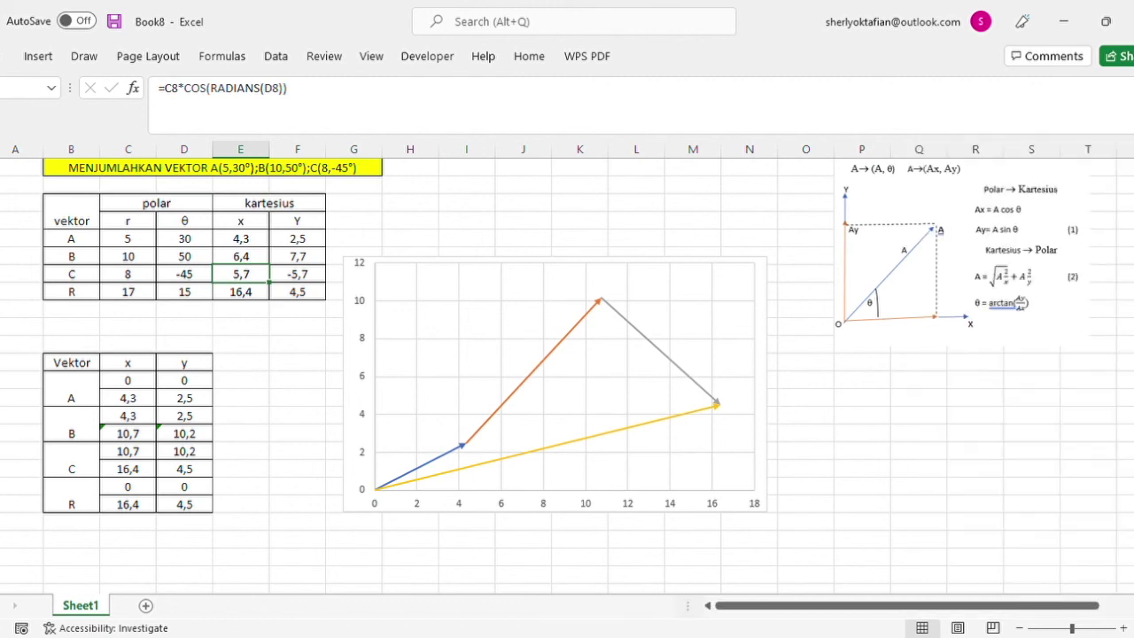